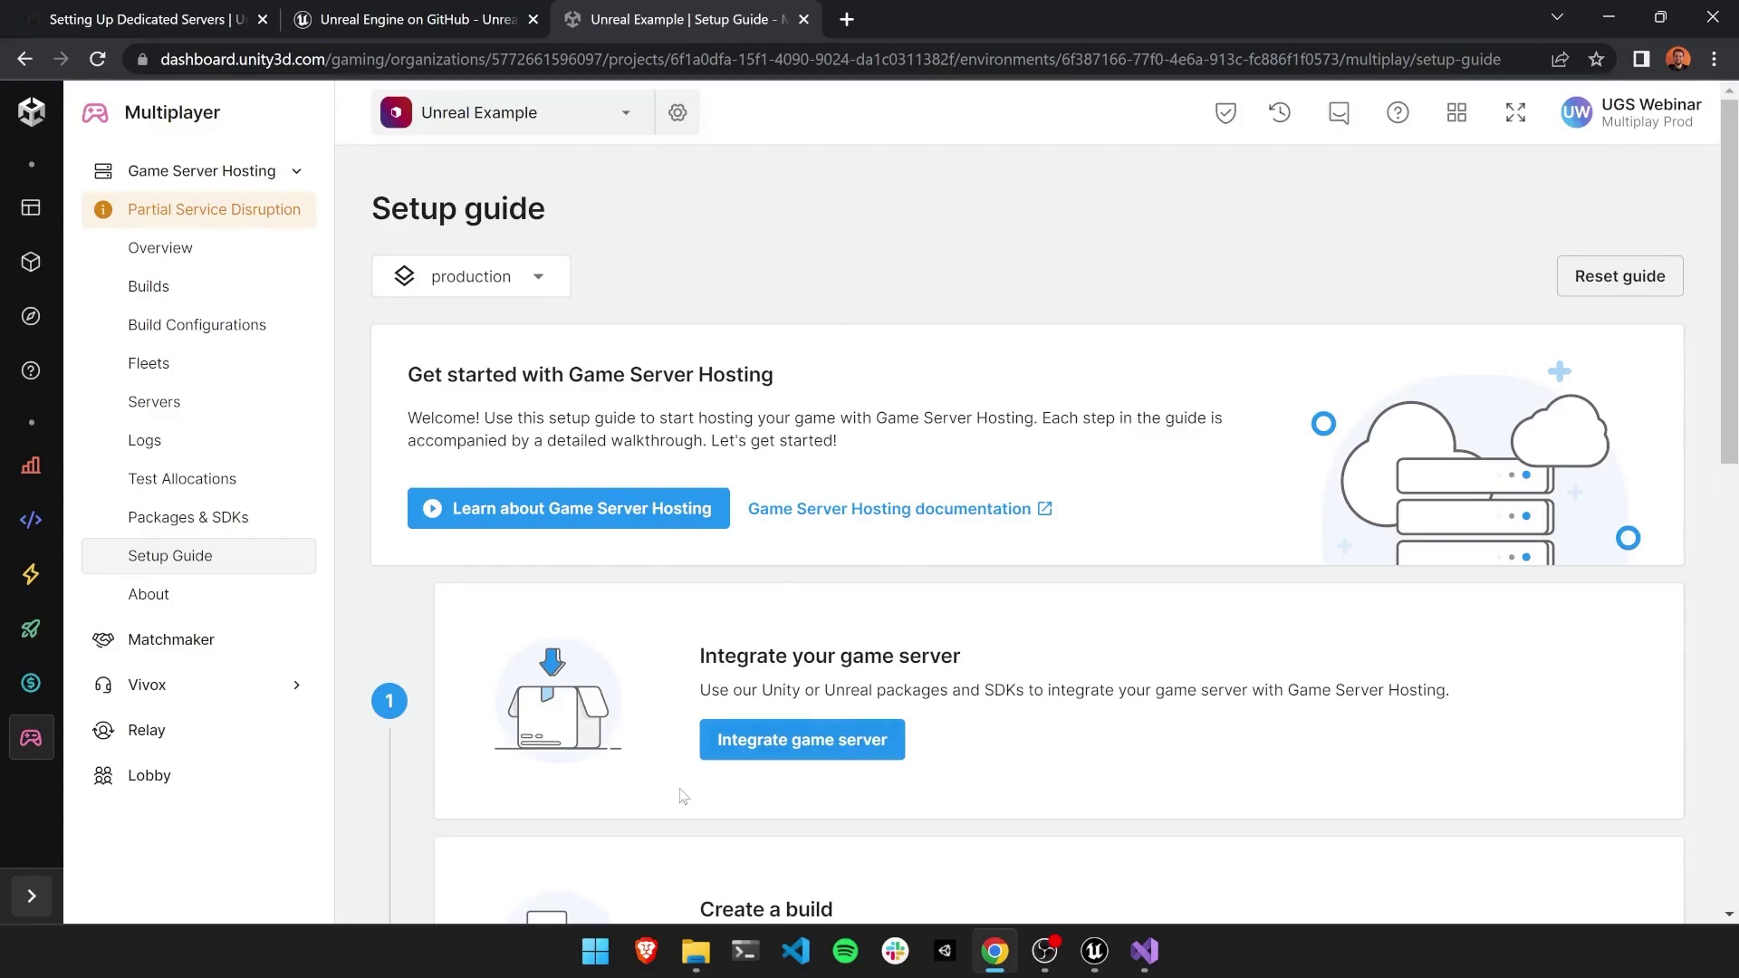
Start the game server integration from the setup guide and choose Unreal as the engine
left_click(754, 742)
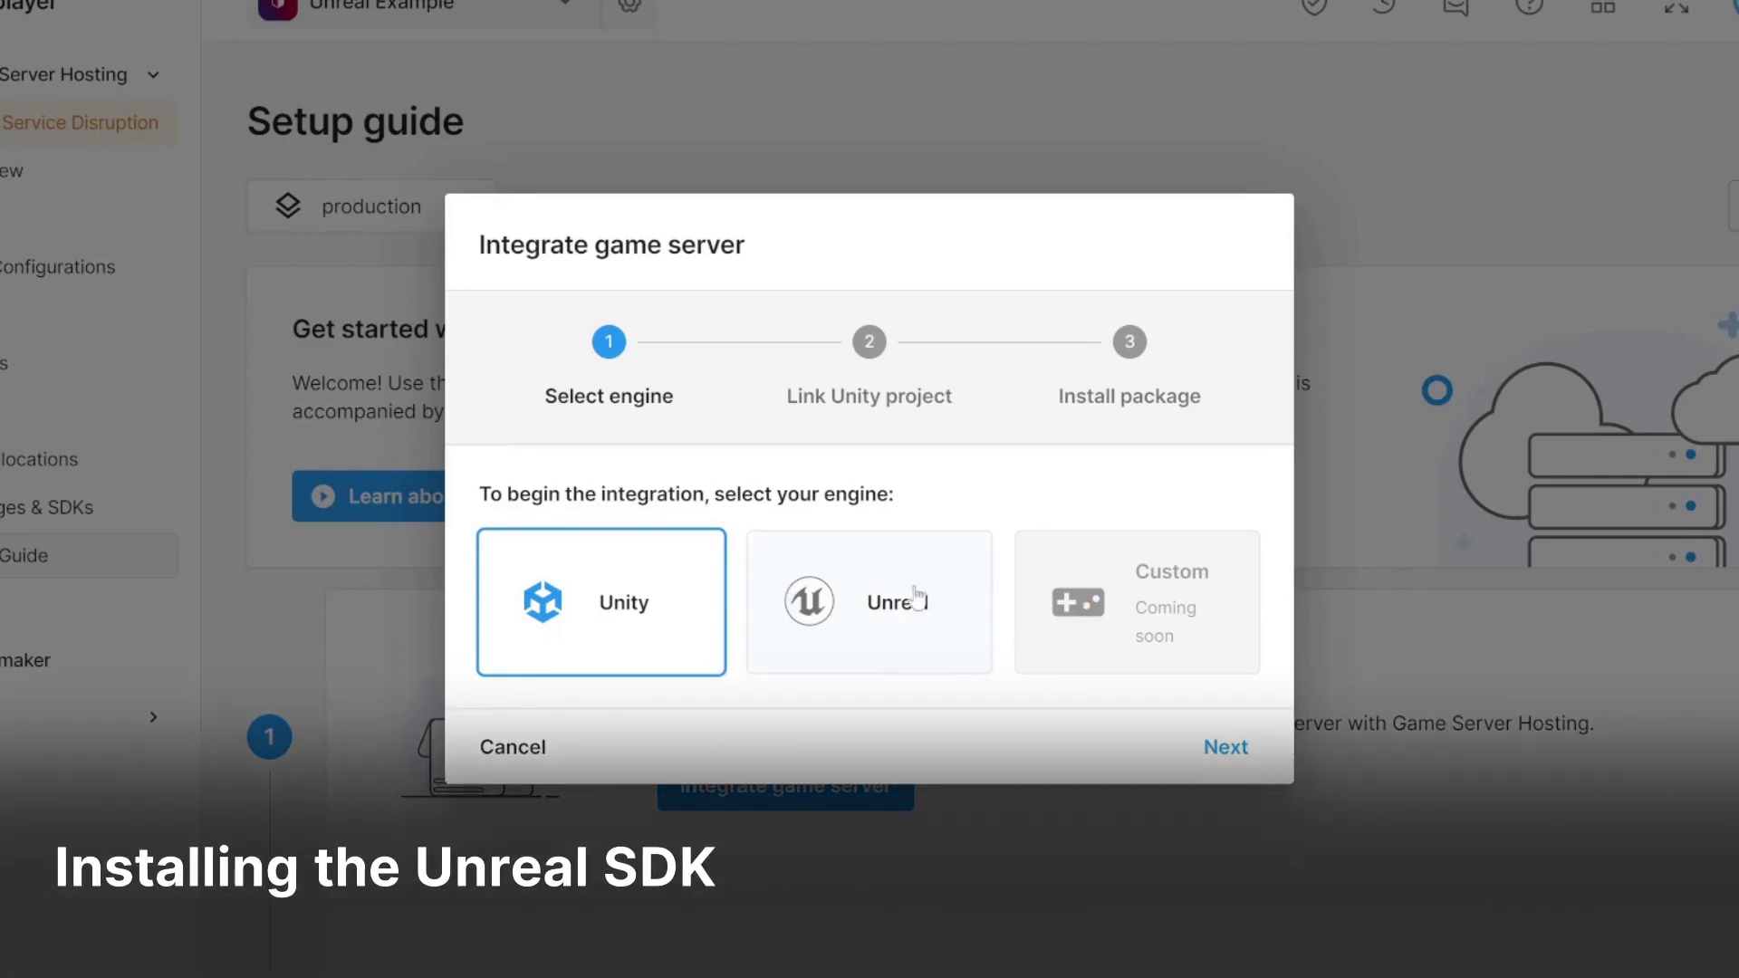
left_click(883, 625)
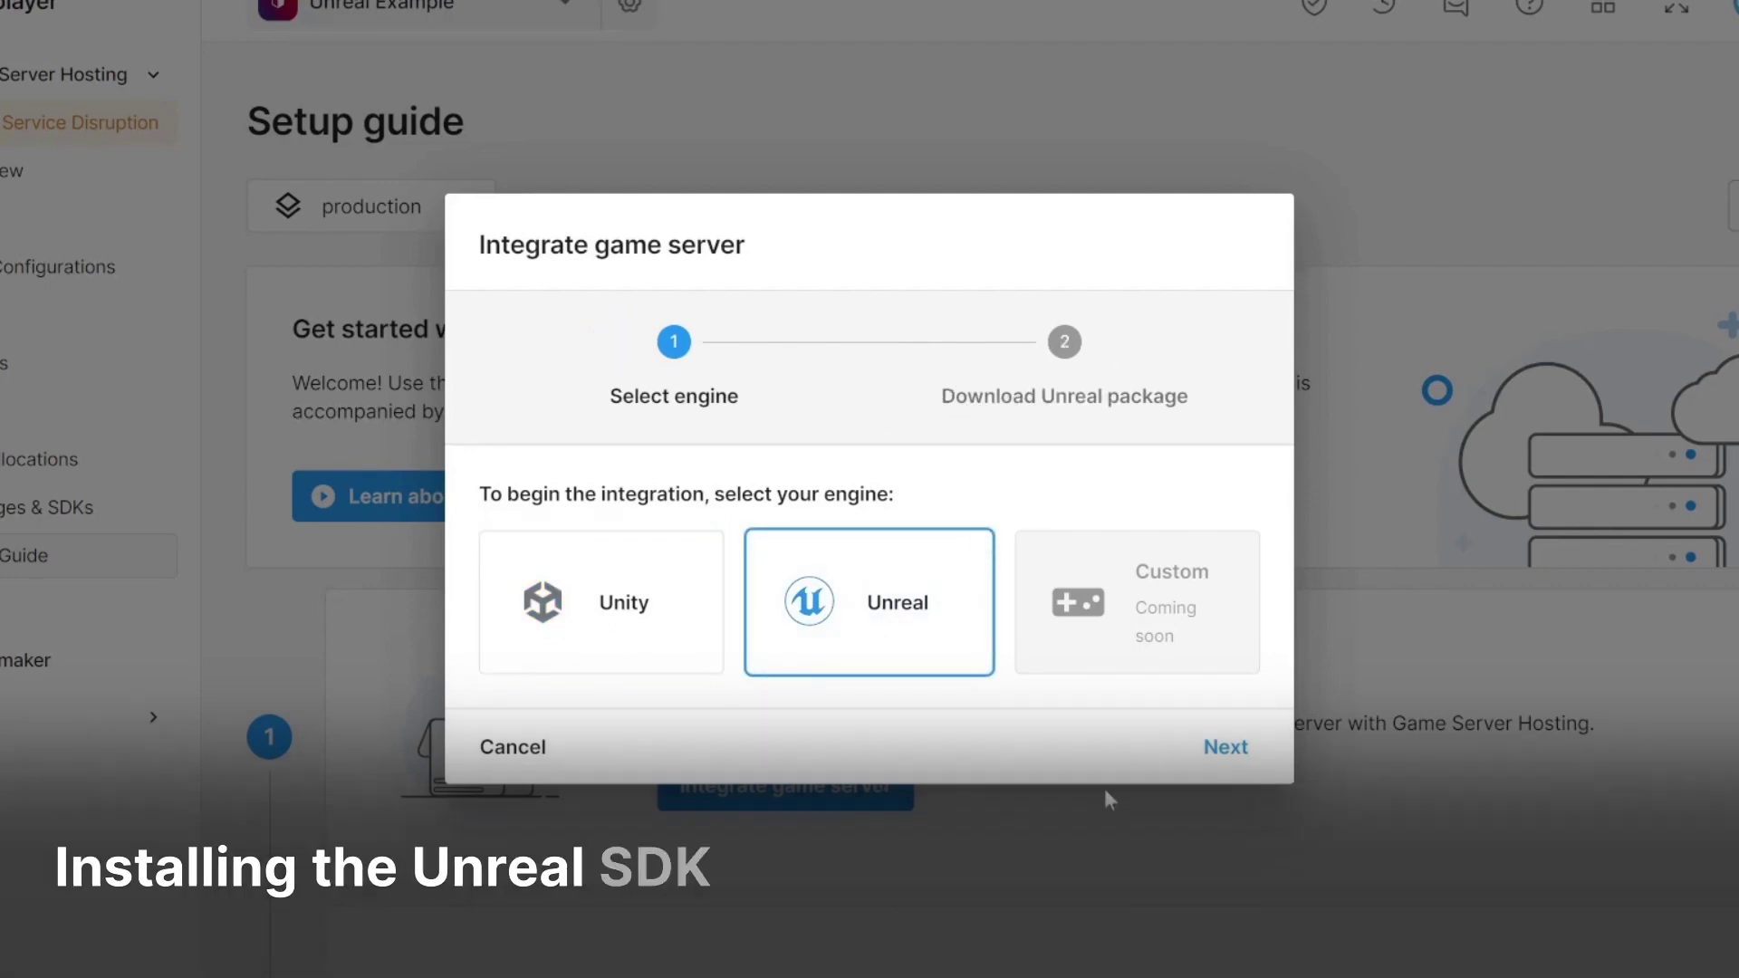
left_click(1210, 748)
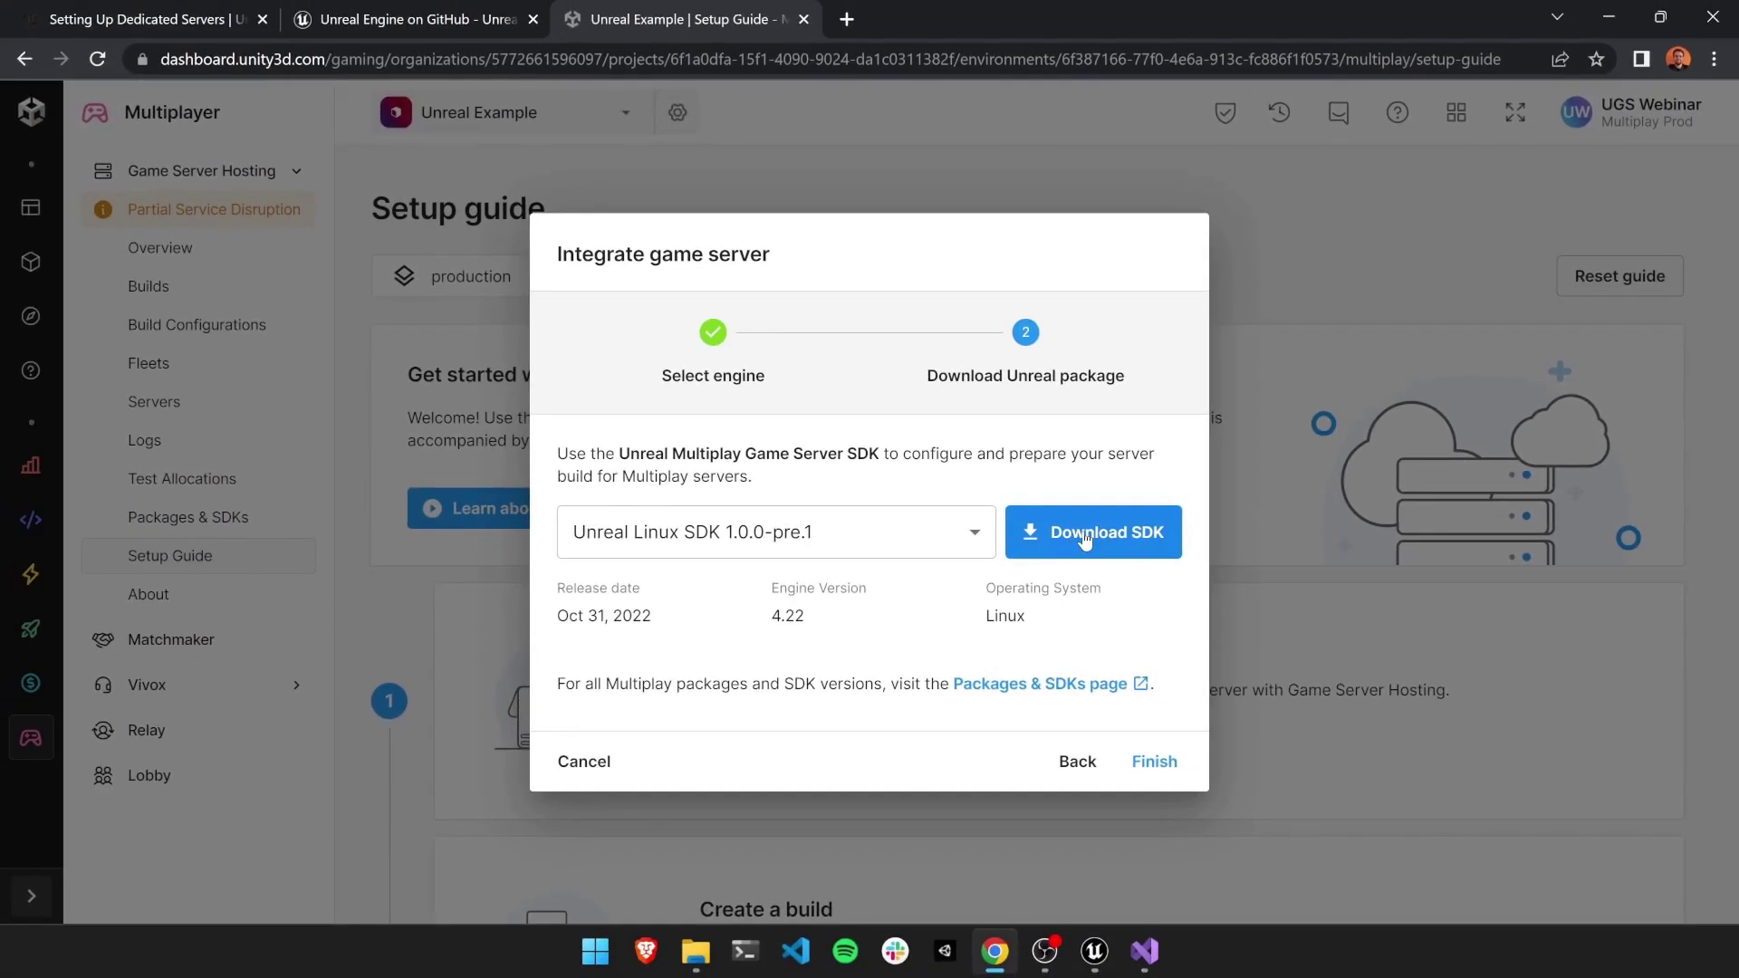
Download the Unreal Linux SDK 1.0.0-pre.1 package and save the zip to the Desktop
left_click(1085, 537)
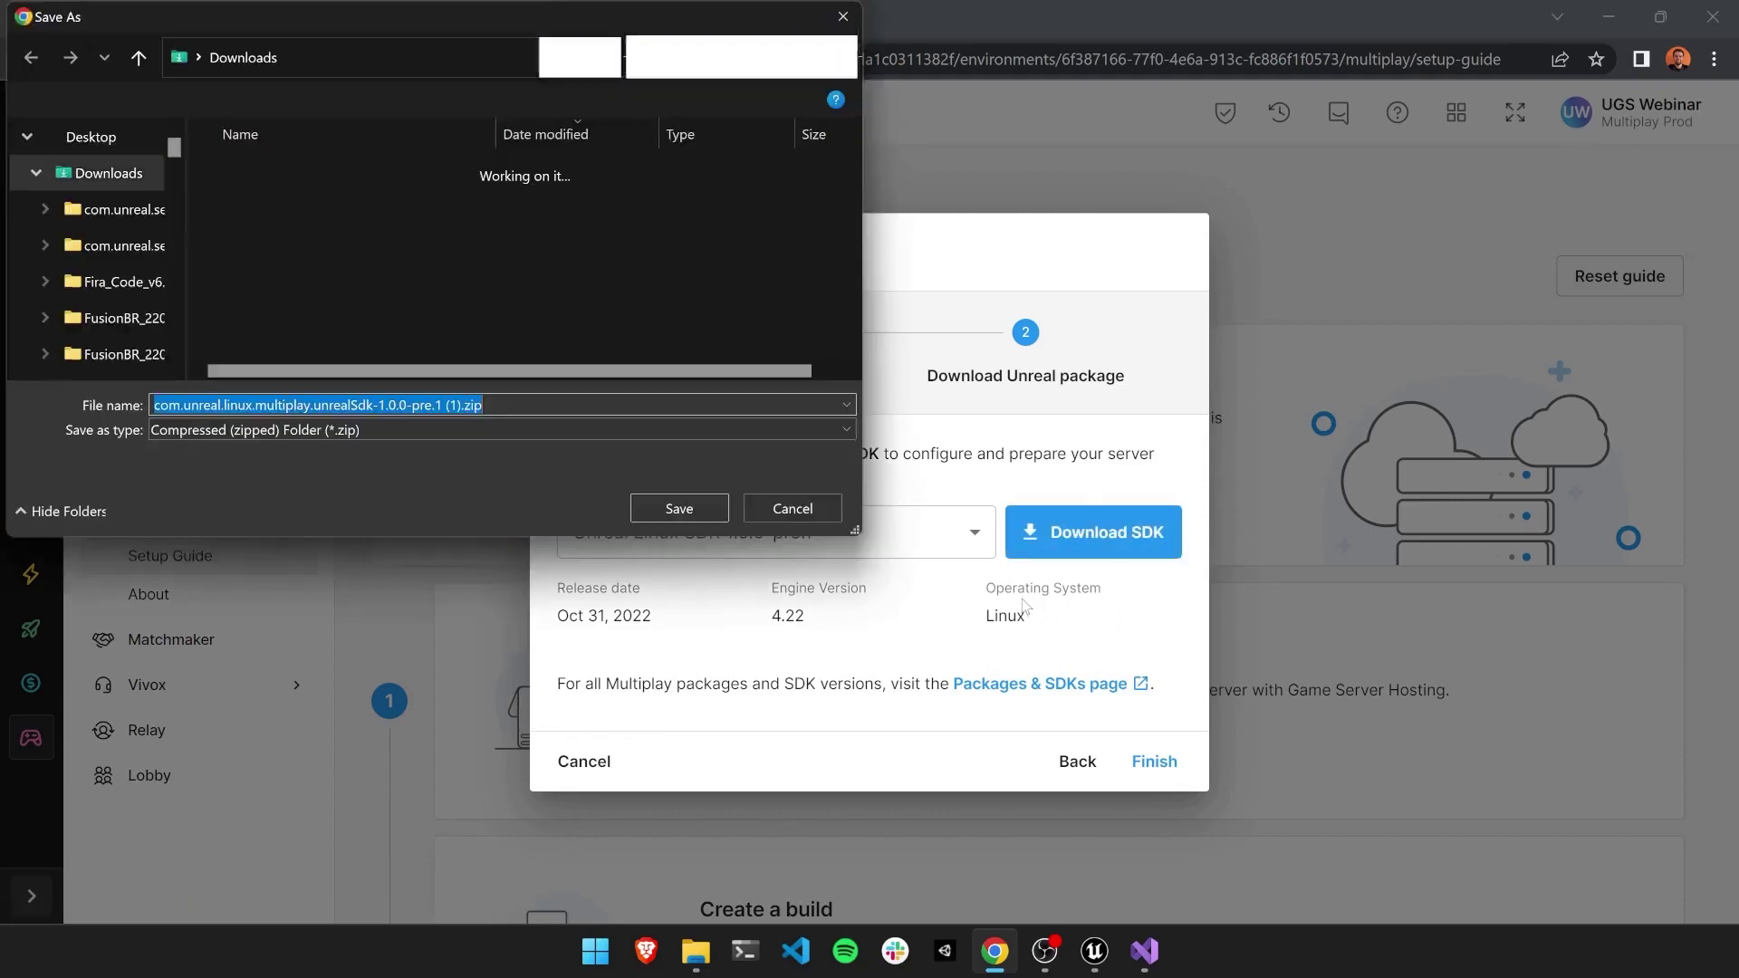
left_click(89, 137)
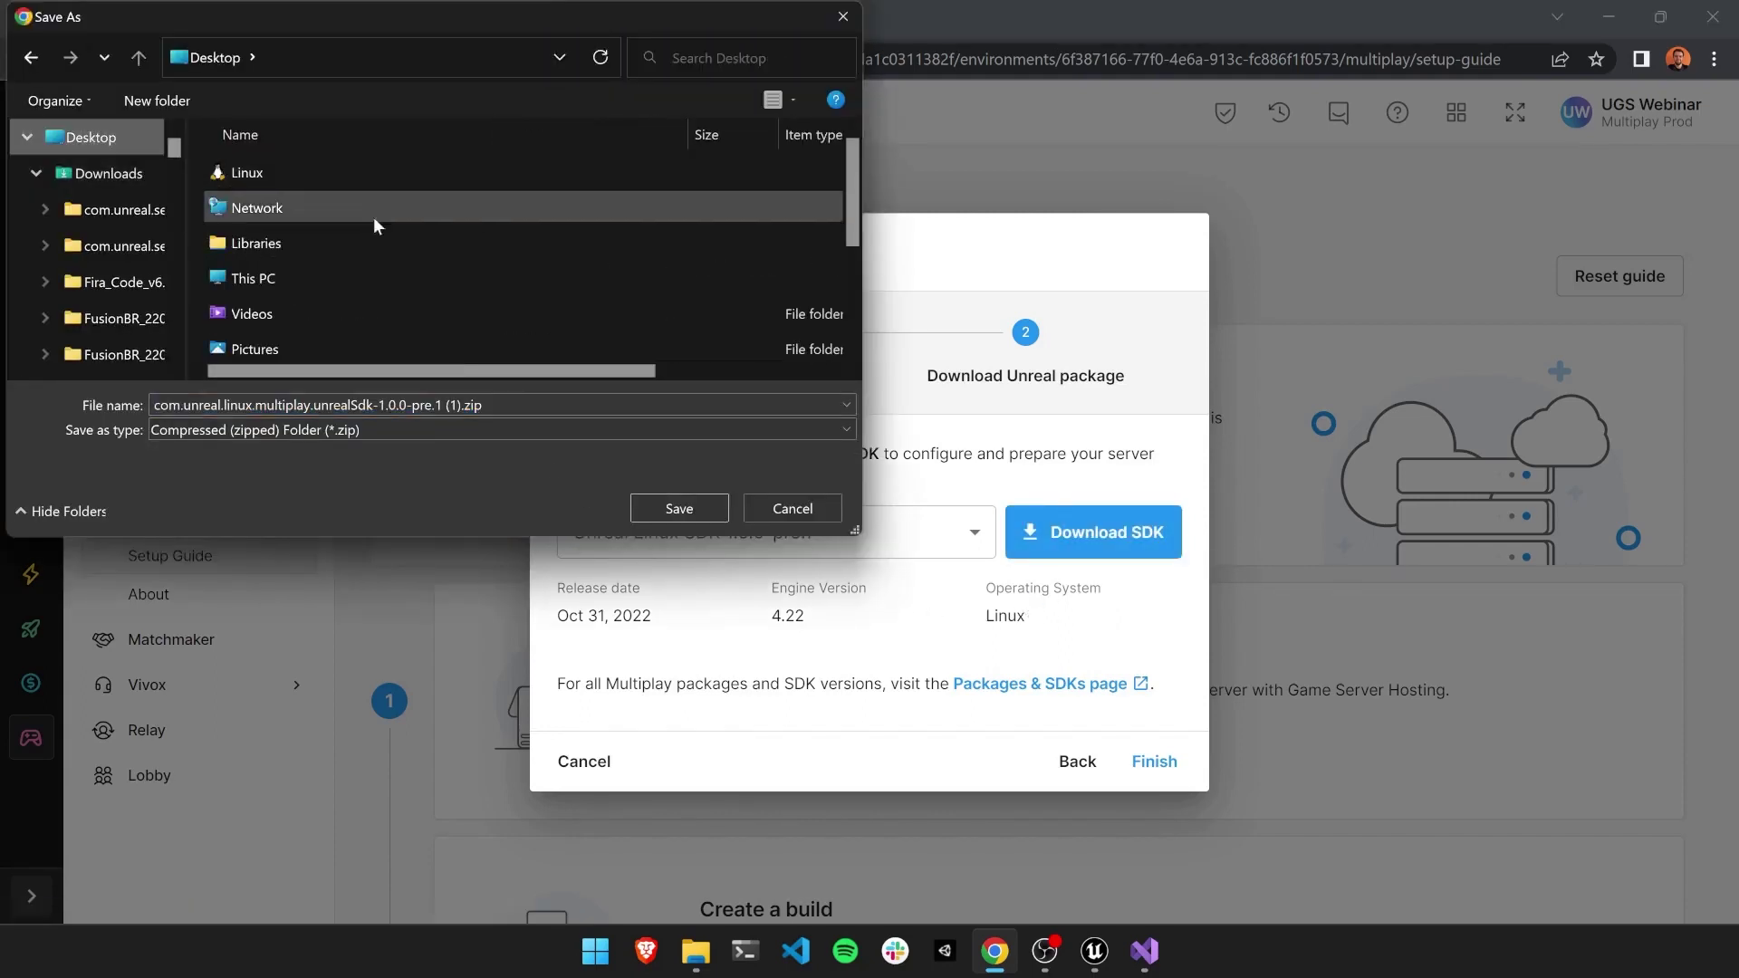
left_click(679, 509)
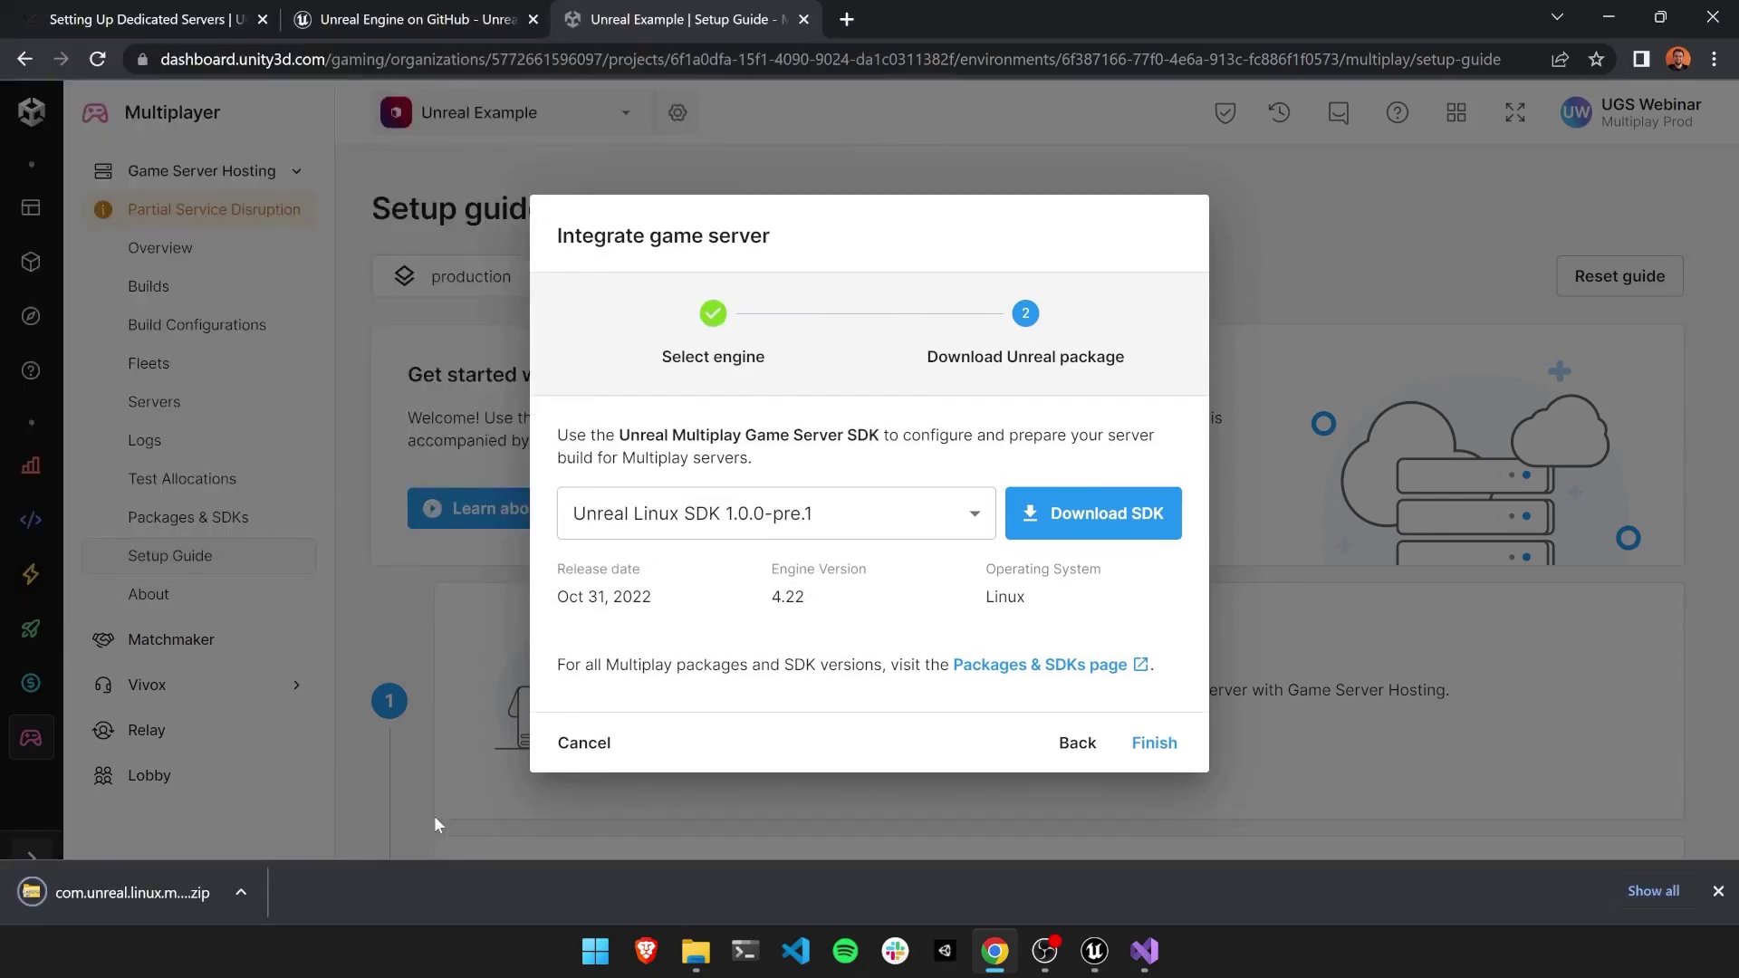
In File Explorer, copy the downloaded SDK zip from the Desktop into the Plugins folder of the ThirdPersonMP project
mouse_move(690, 965)
left_click(690, 813)
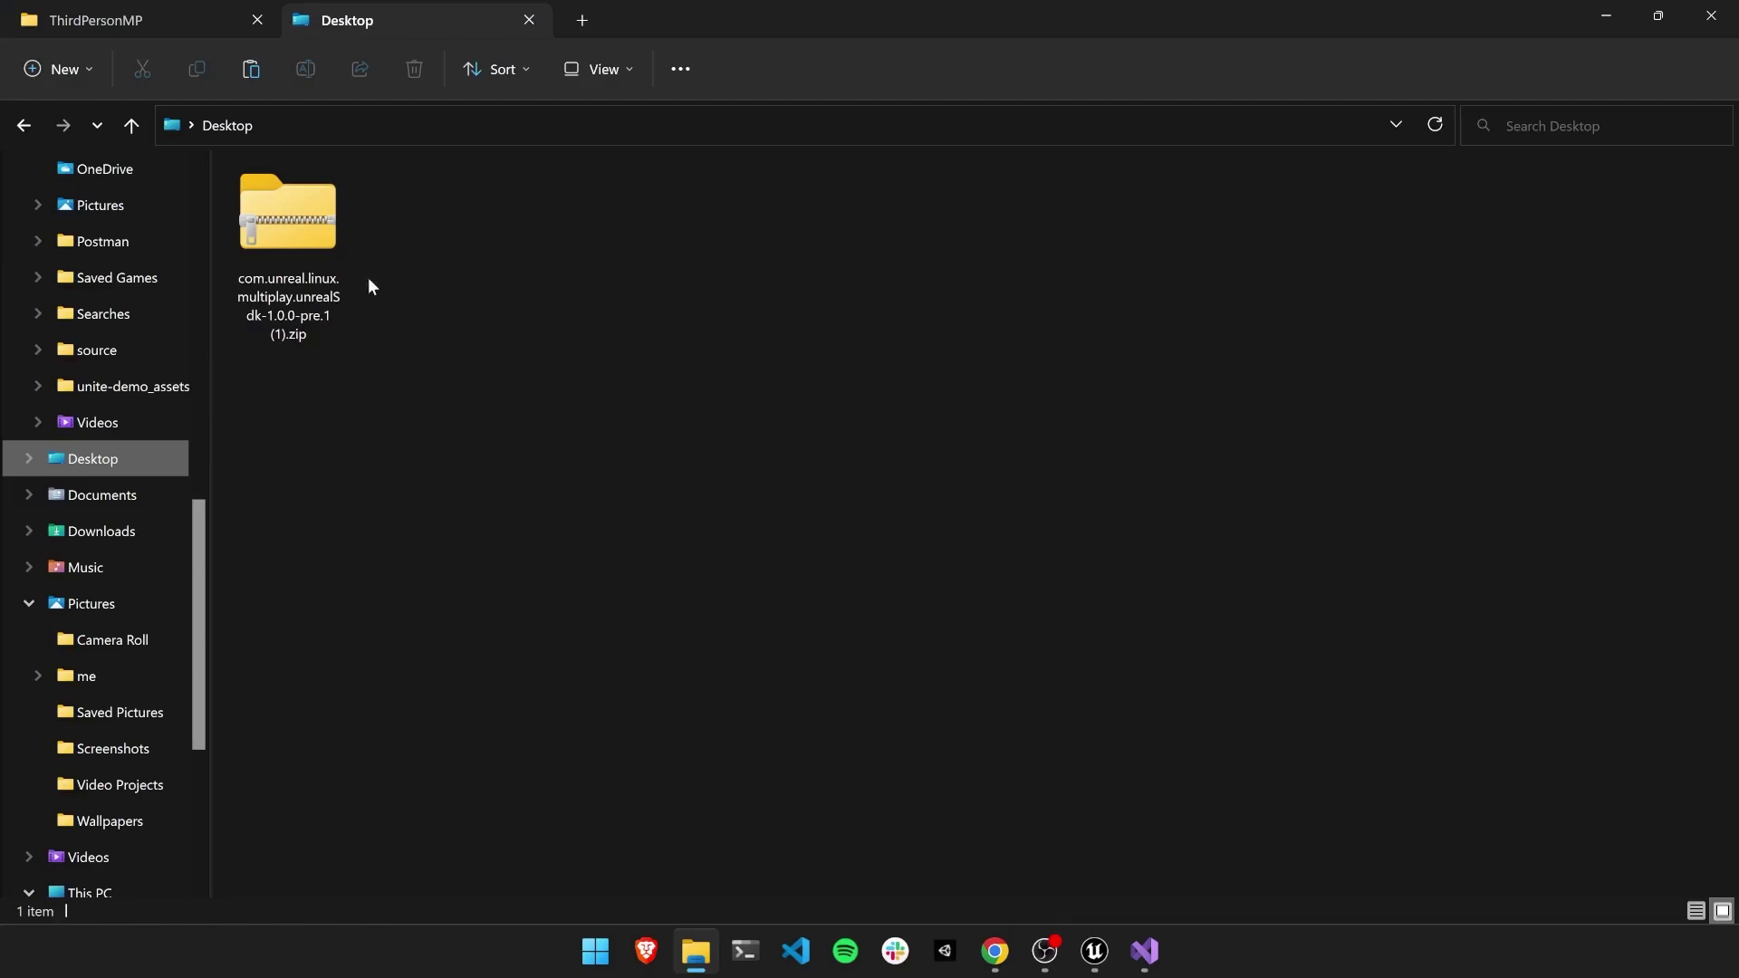
left_click(319, 209)
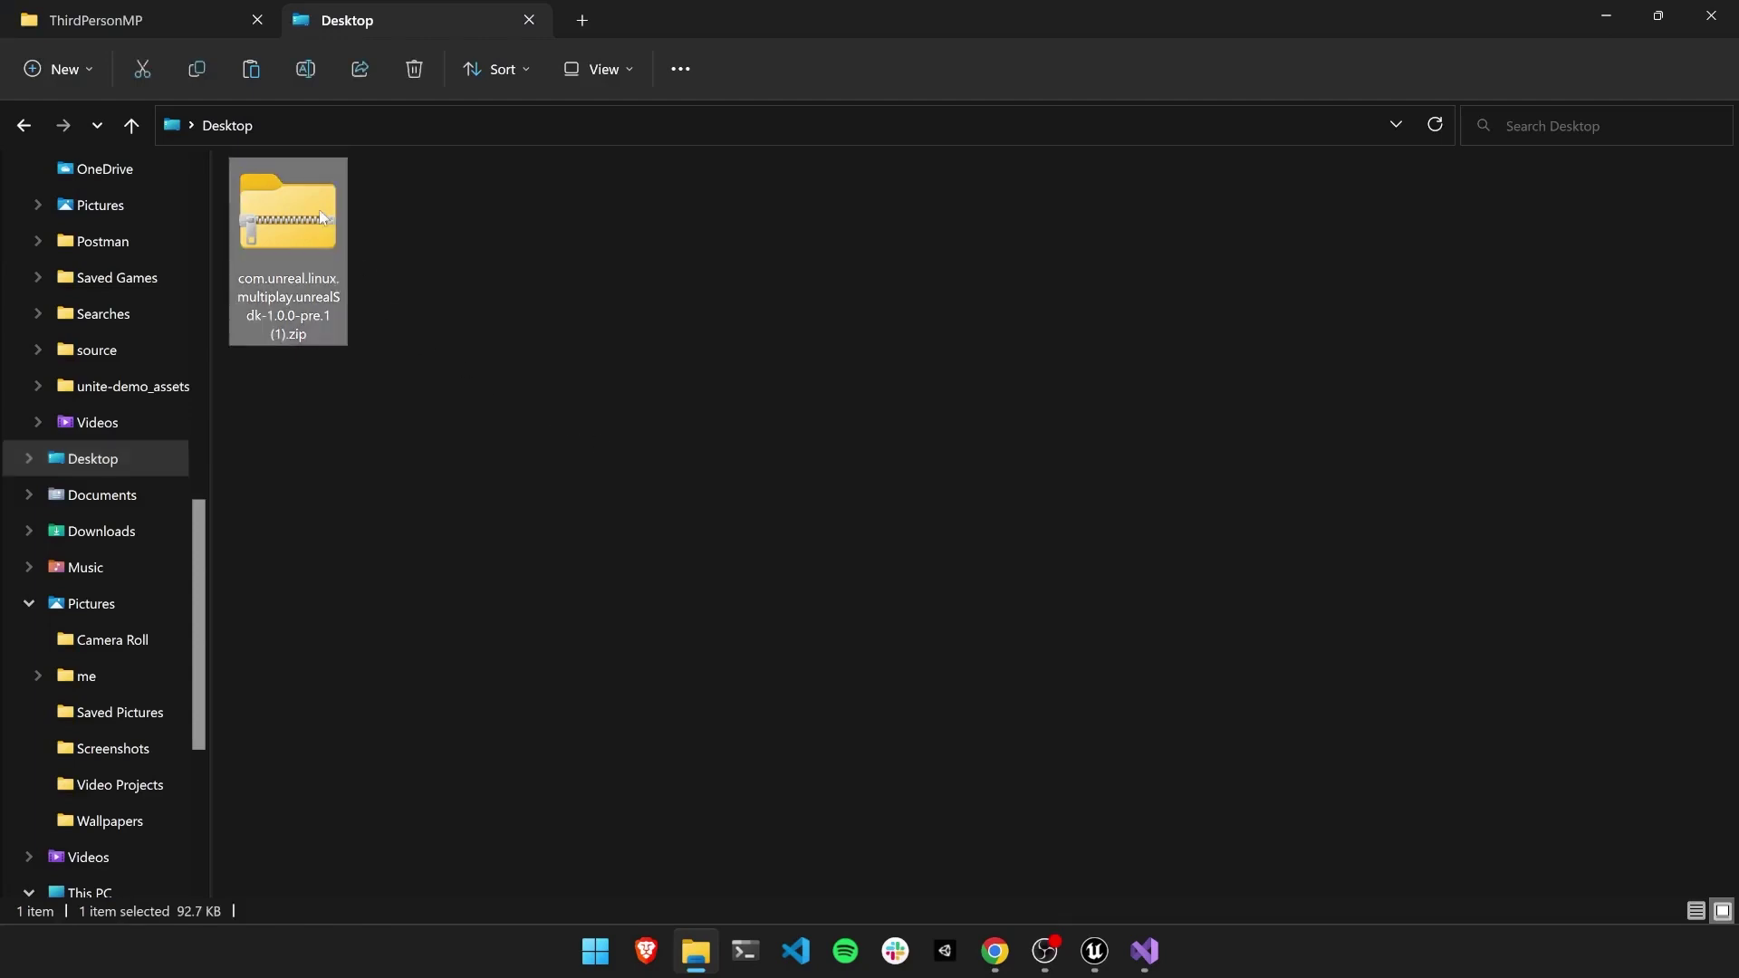
left_click(524, 310)
left_click(150, 31)
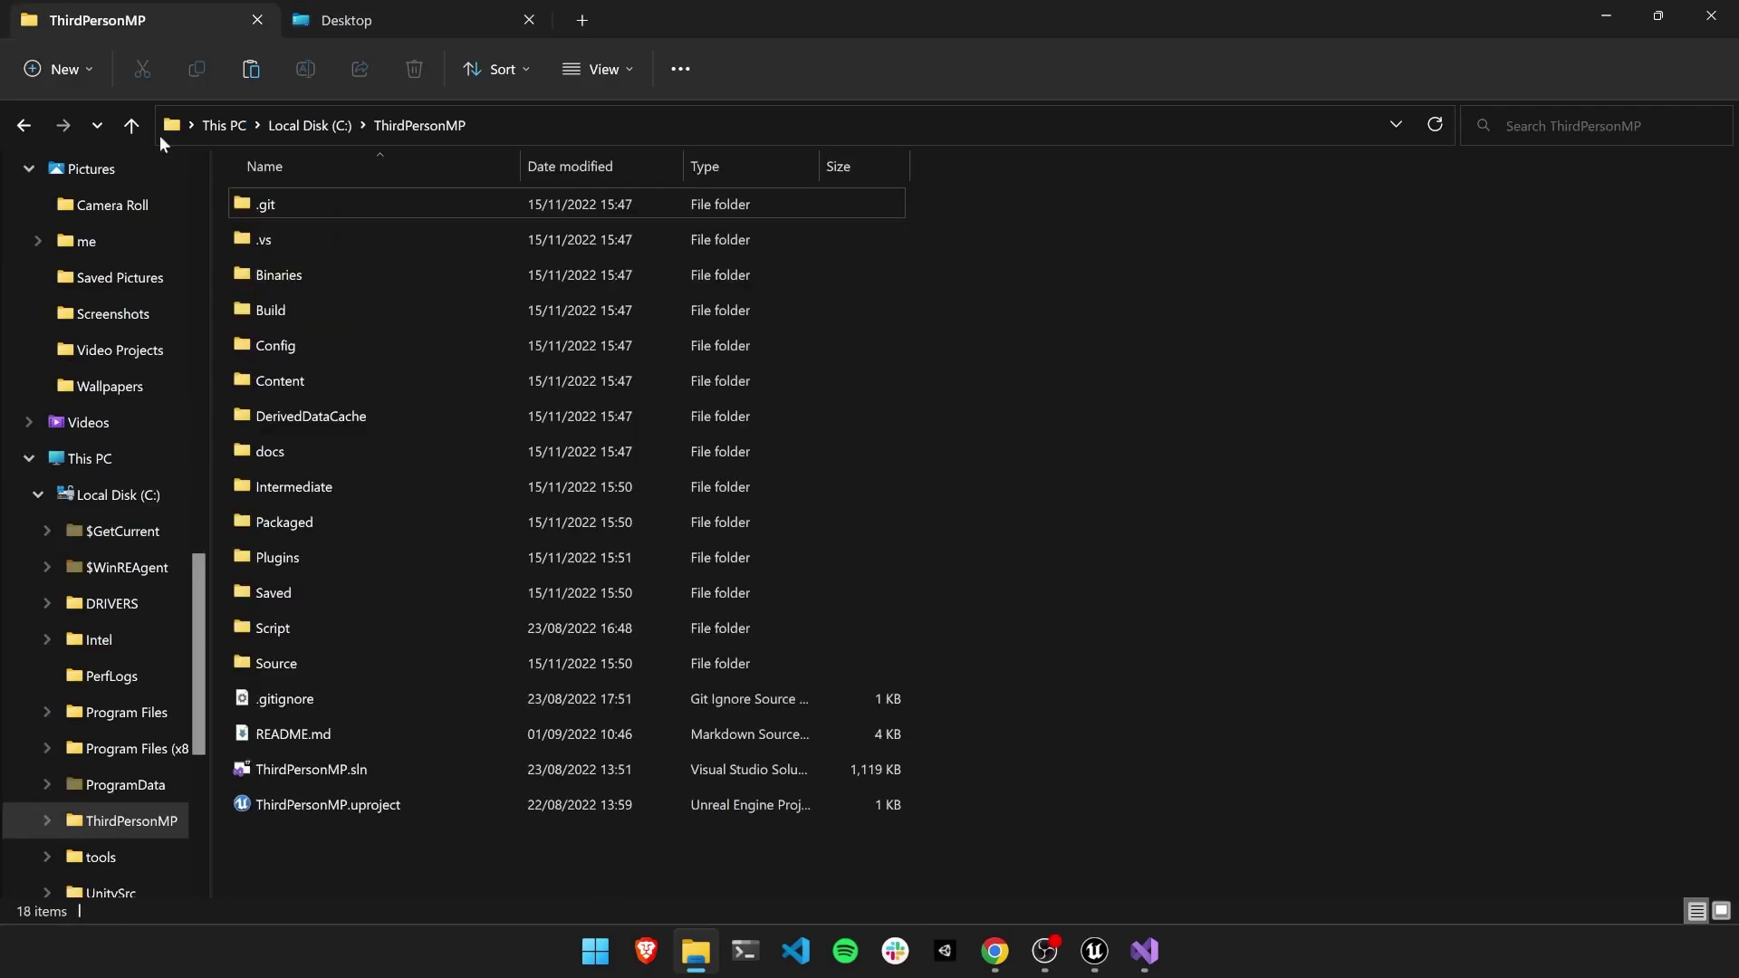
left_click(281, 558)
double_click(282, 557)
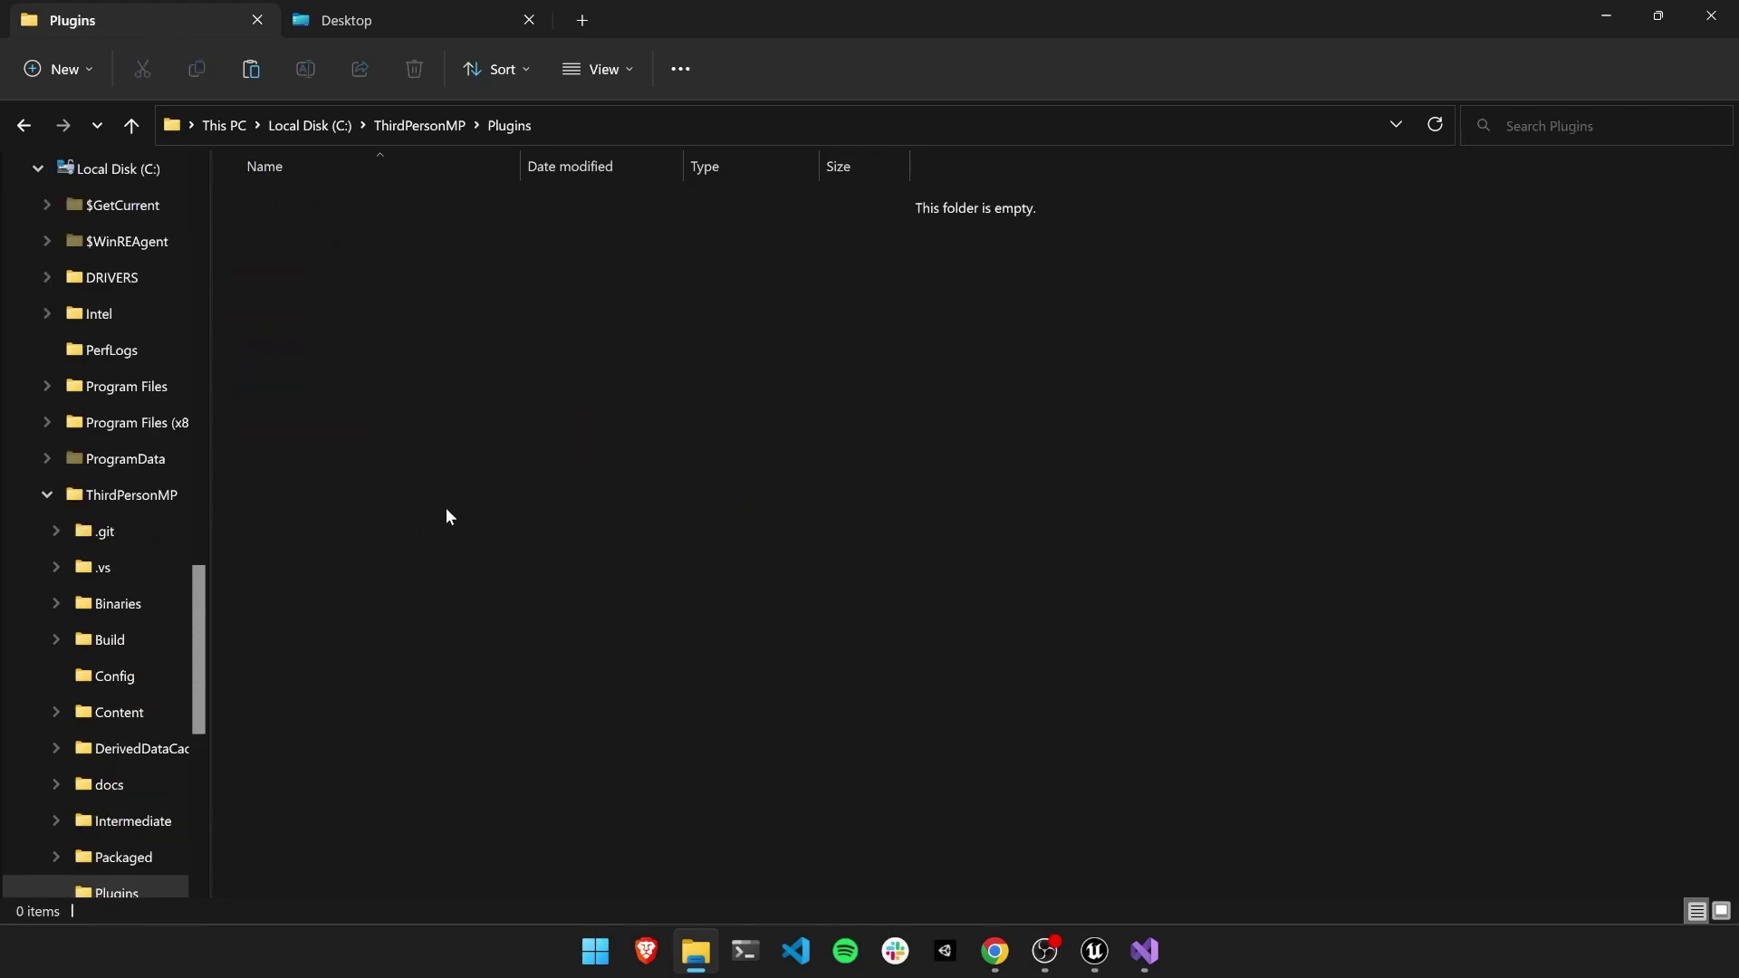
key("ctrl+v")
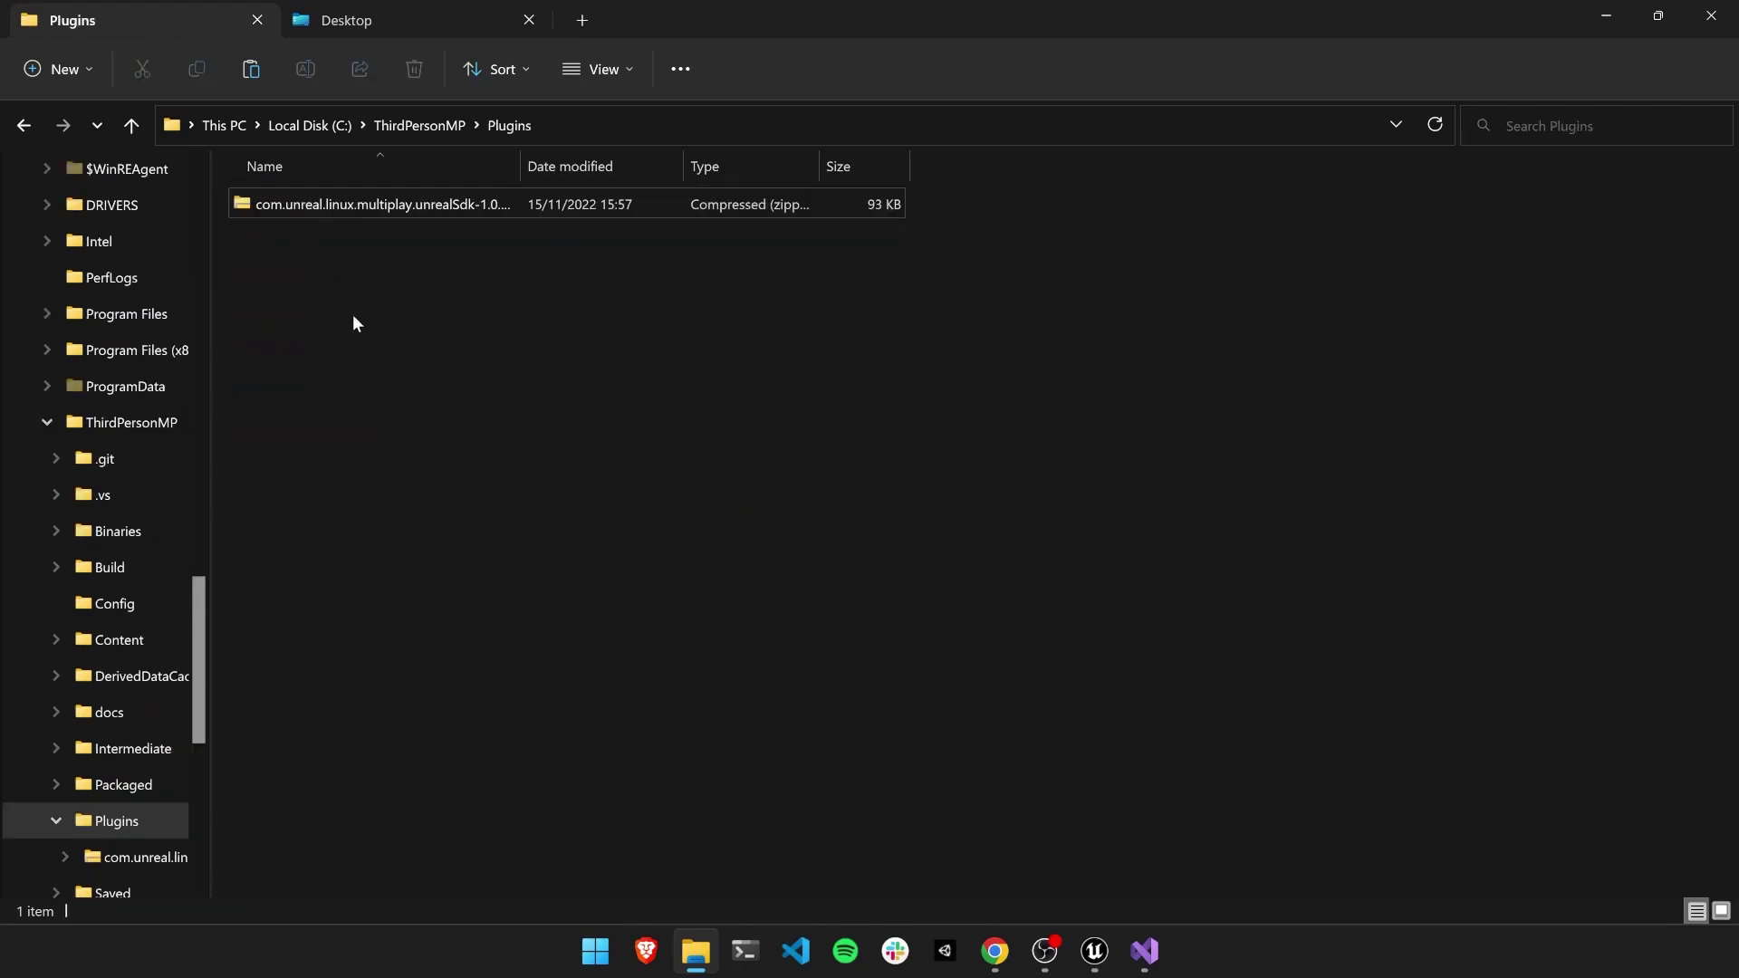
Extract the SDK zip directly into the Plugins folder with 7-Zip
left_click(337, 207)
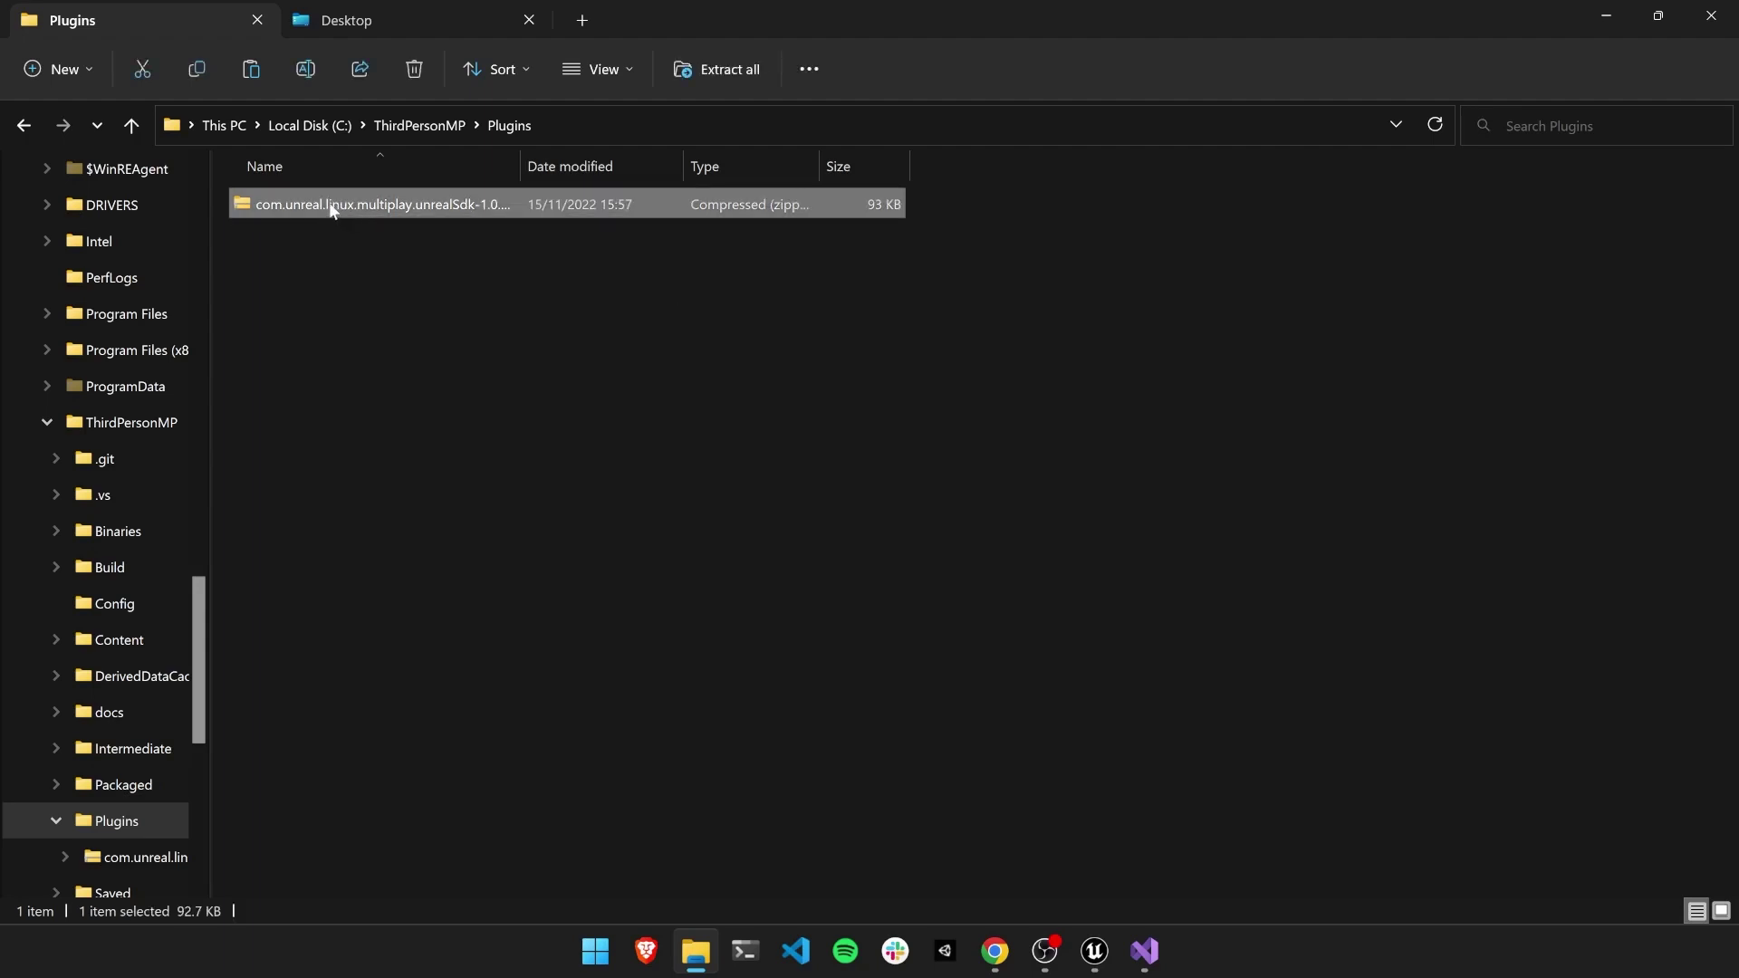
right_click(332, 210)
left_click(440, 690)
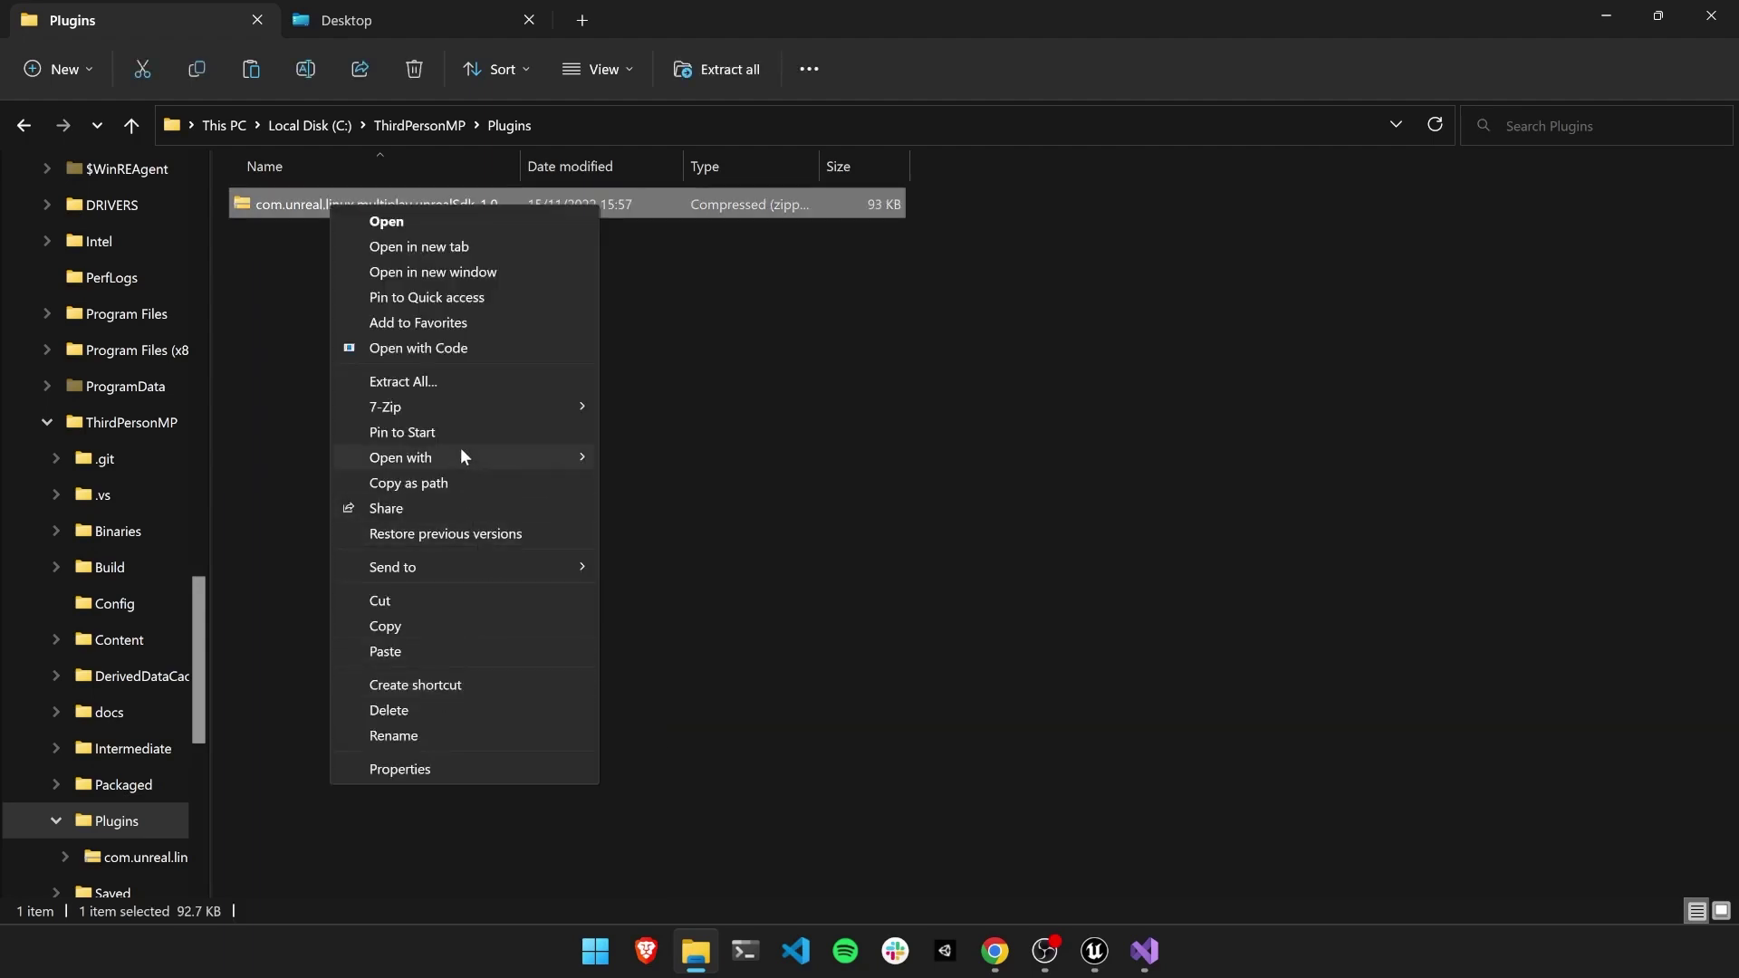
mouse_move(484, 404)
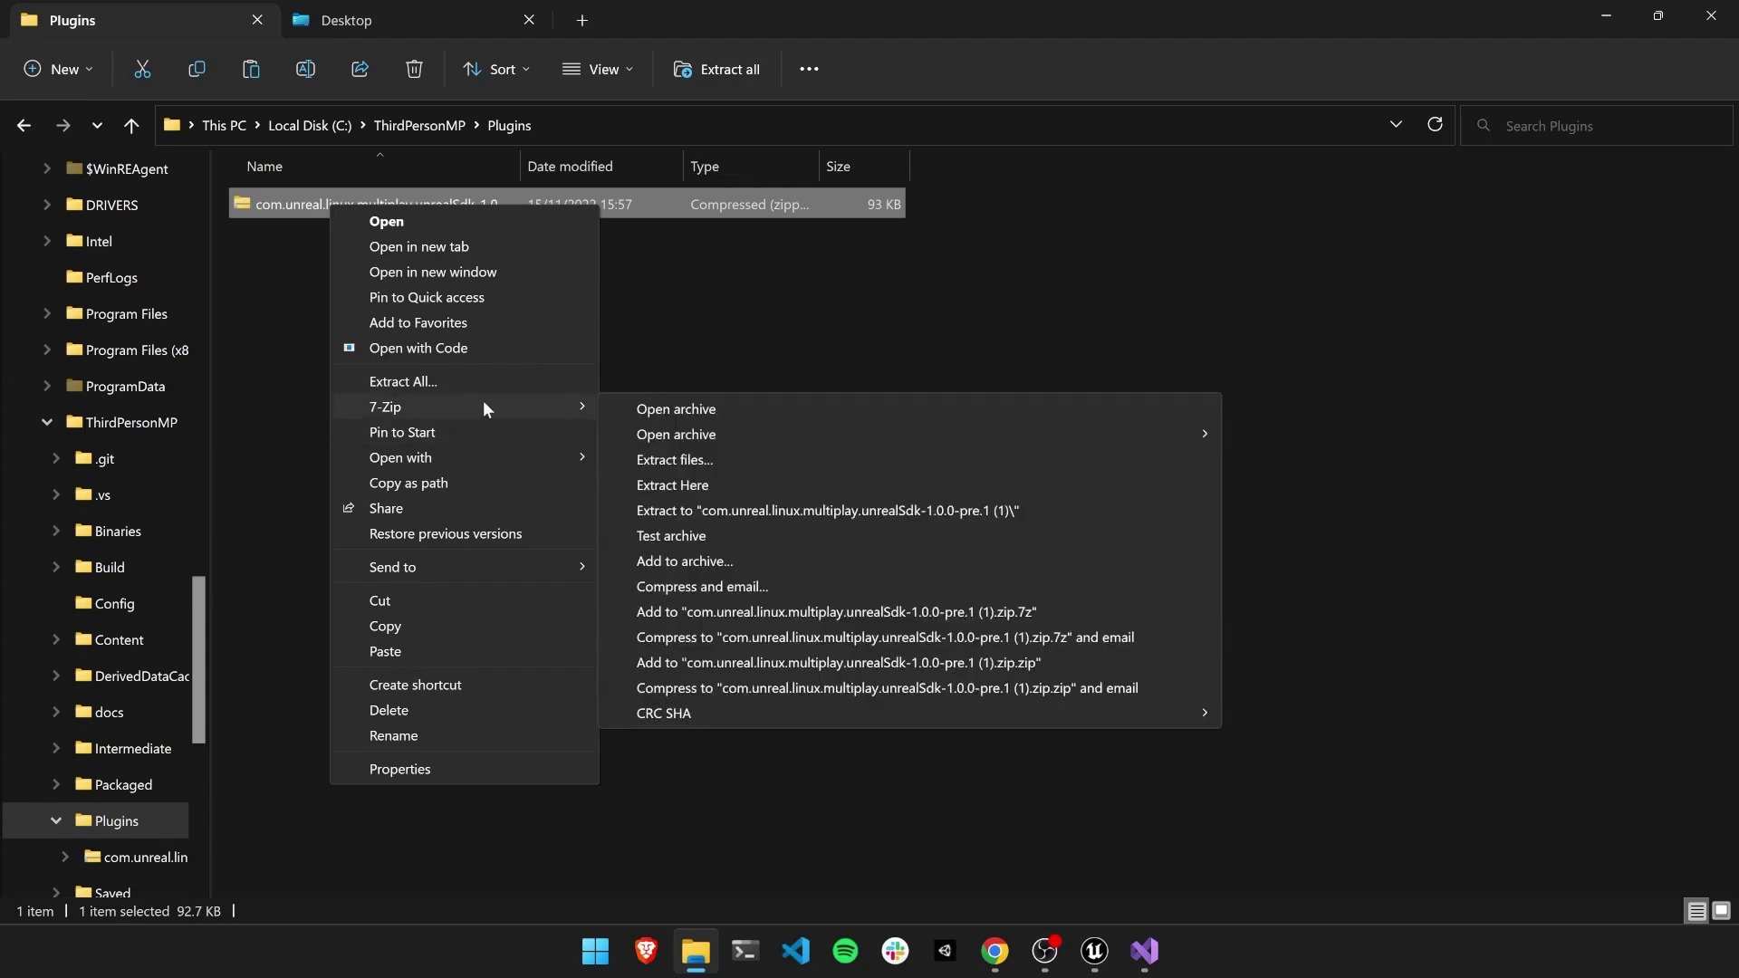
left_click(674, 483)
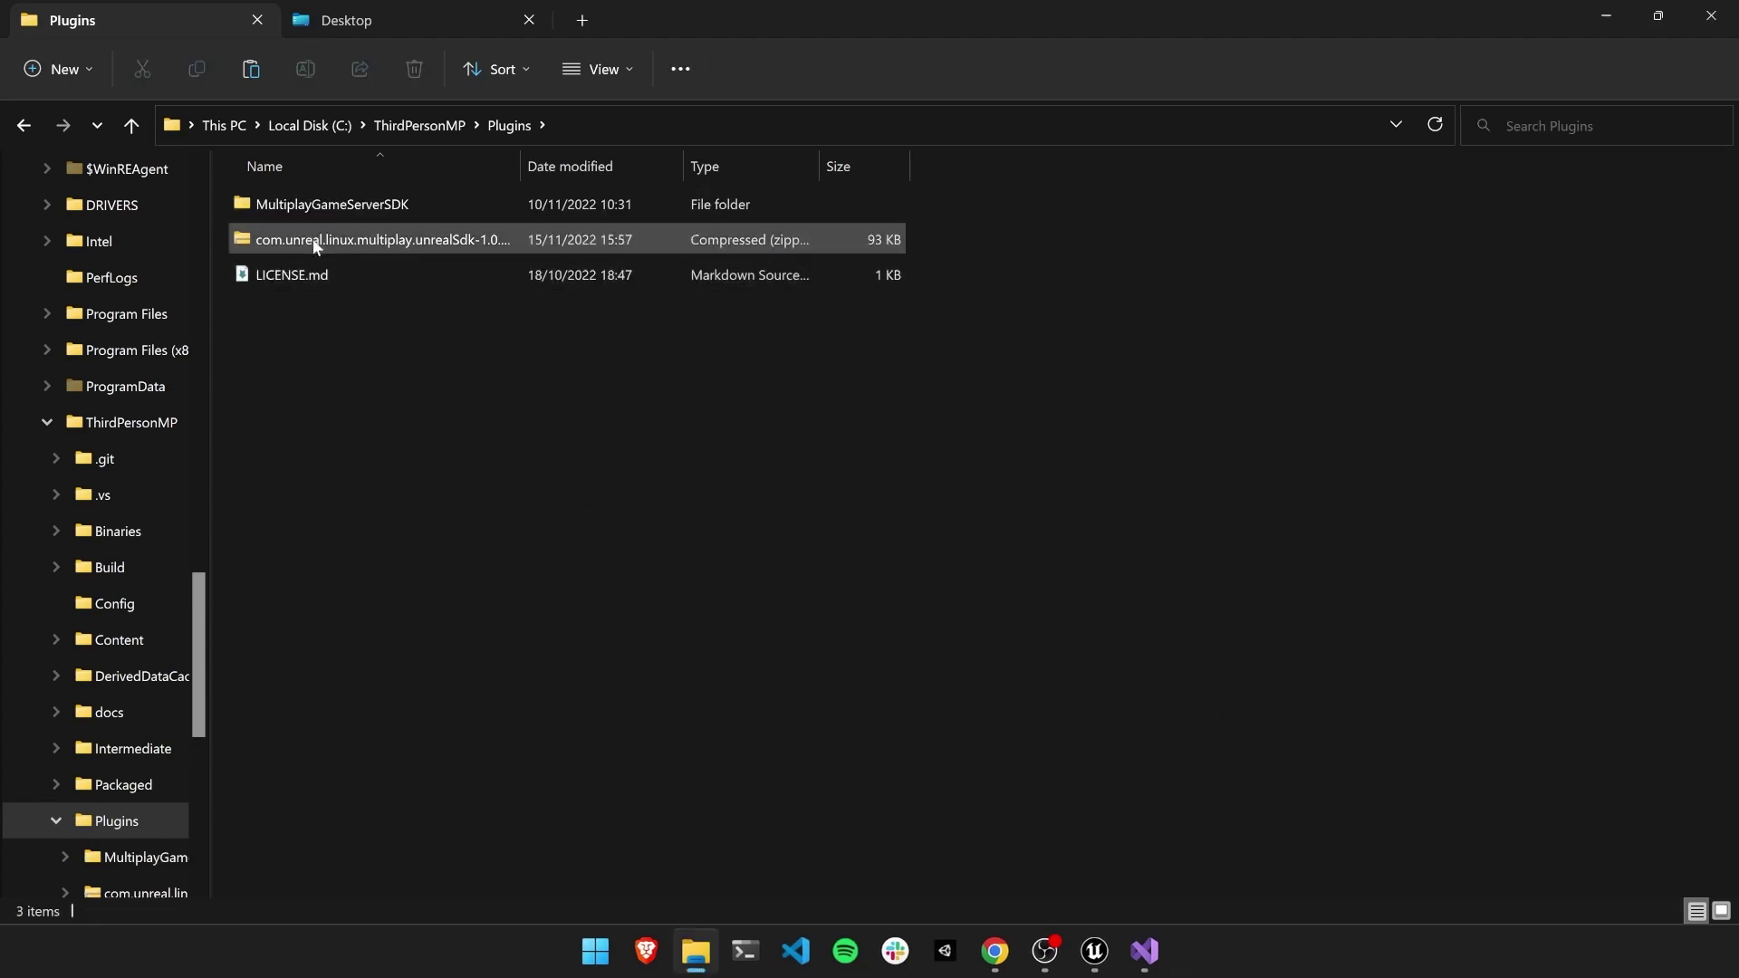
Delete the SDK zip and LICENSE.md from the Plugins folder, and check the contents of the MultiplayGameServerSDK folder
left_click(284, 276)
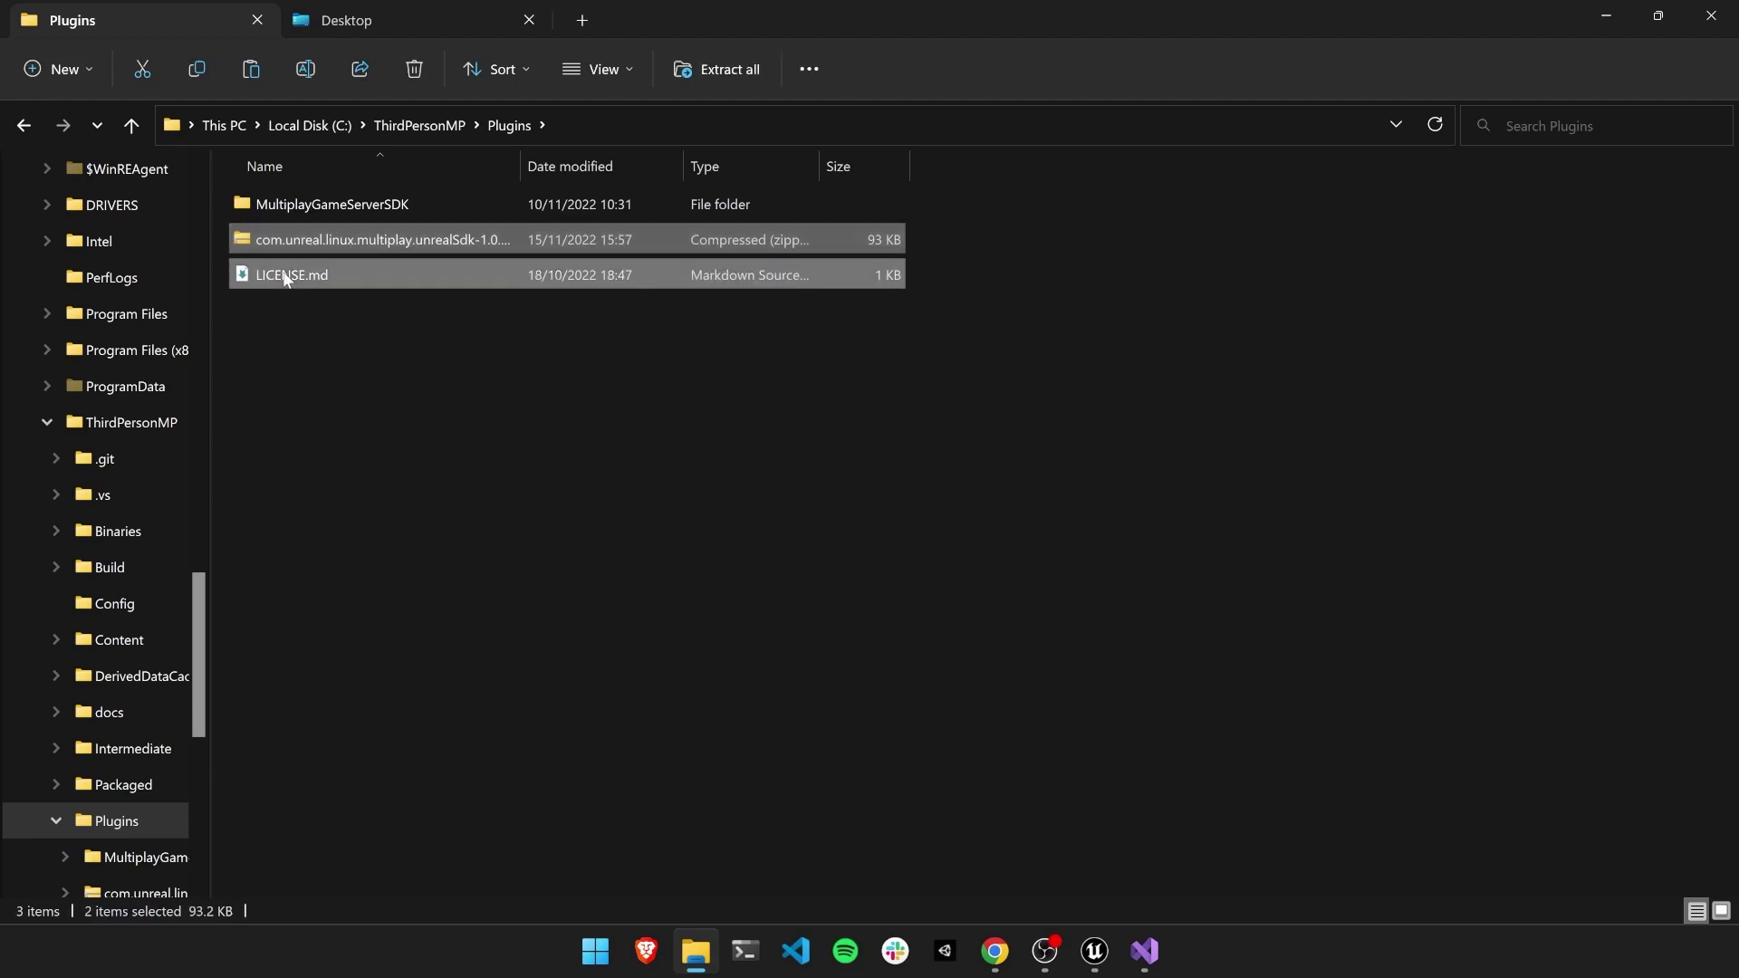
left_click(312, 245, "ctrl")
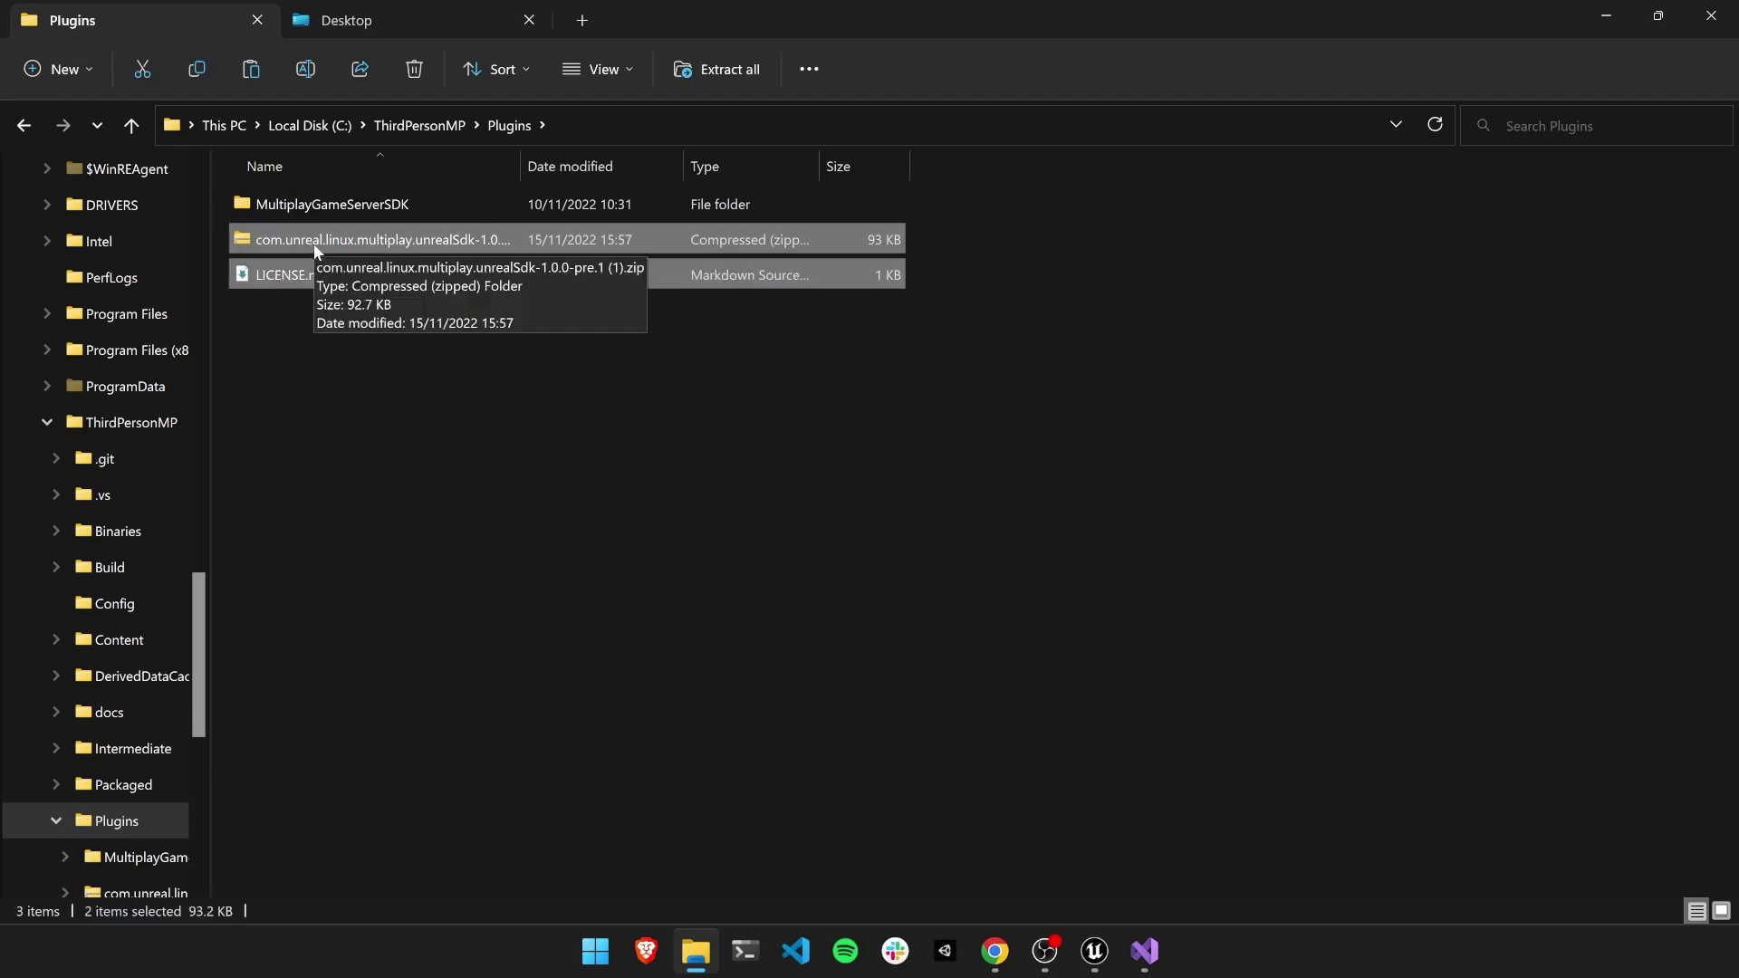
key("Delete")
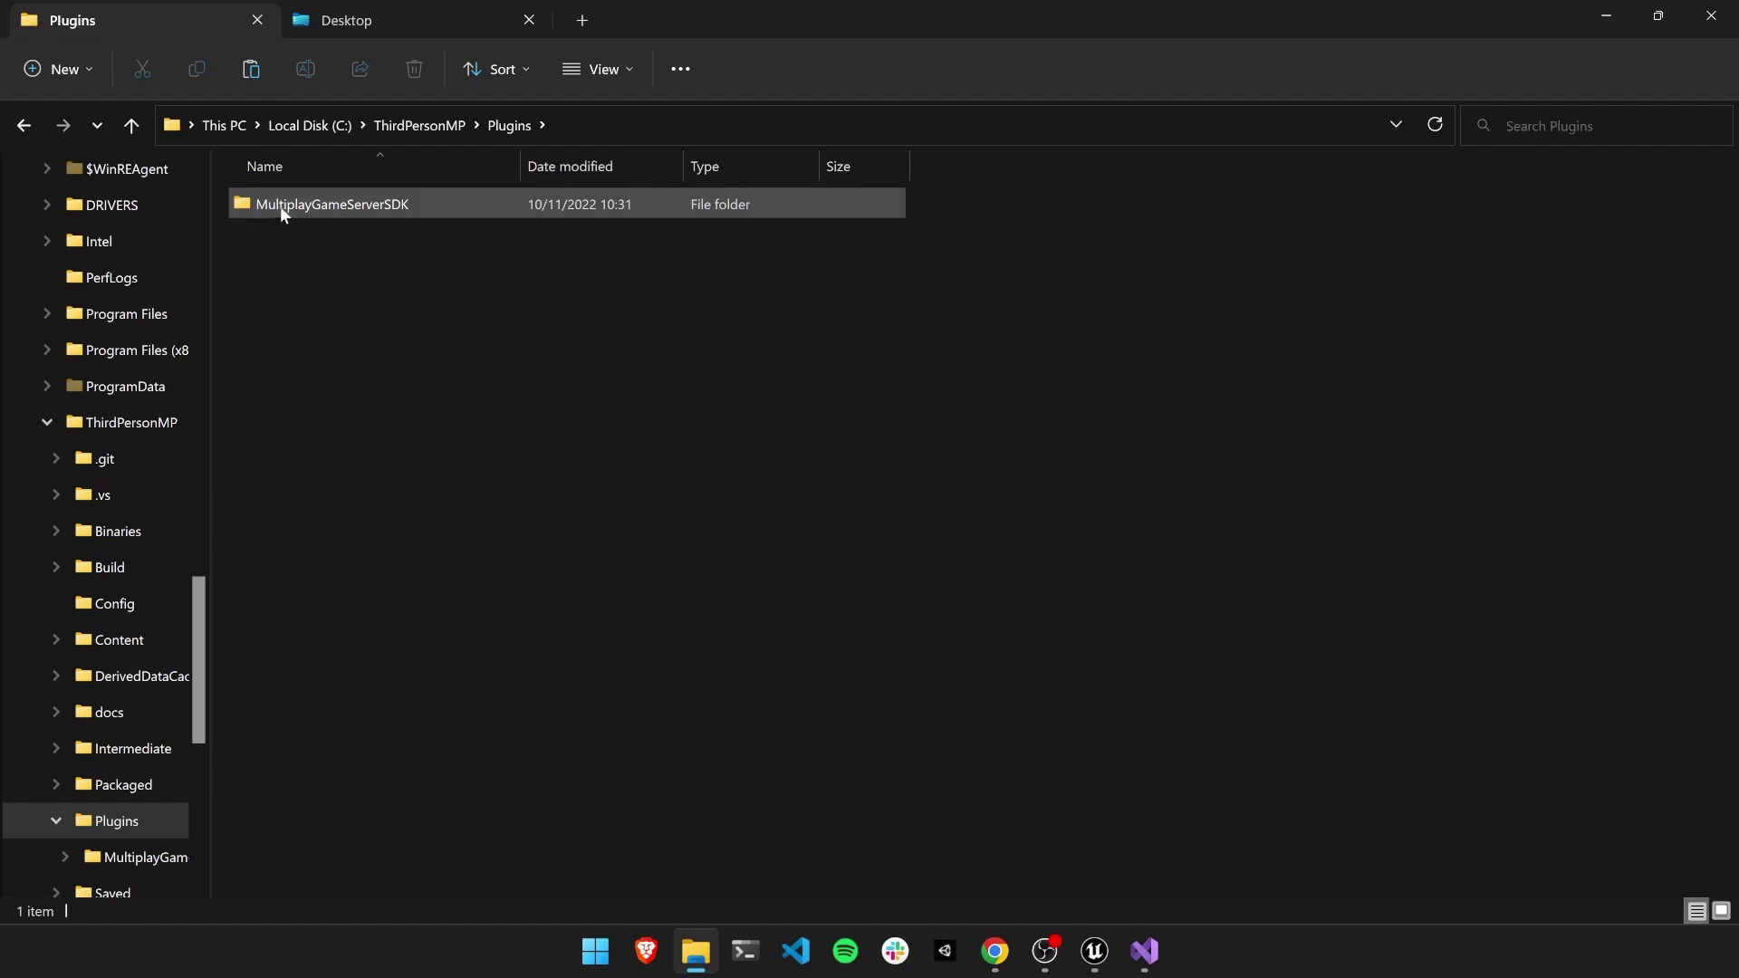
double_click(368, 206)
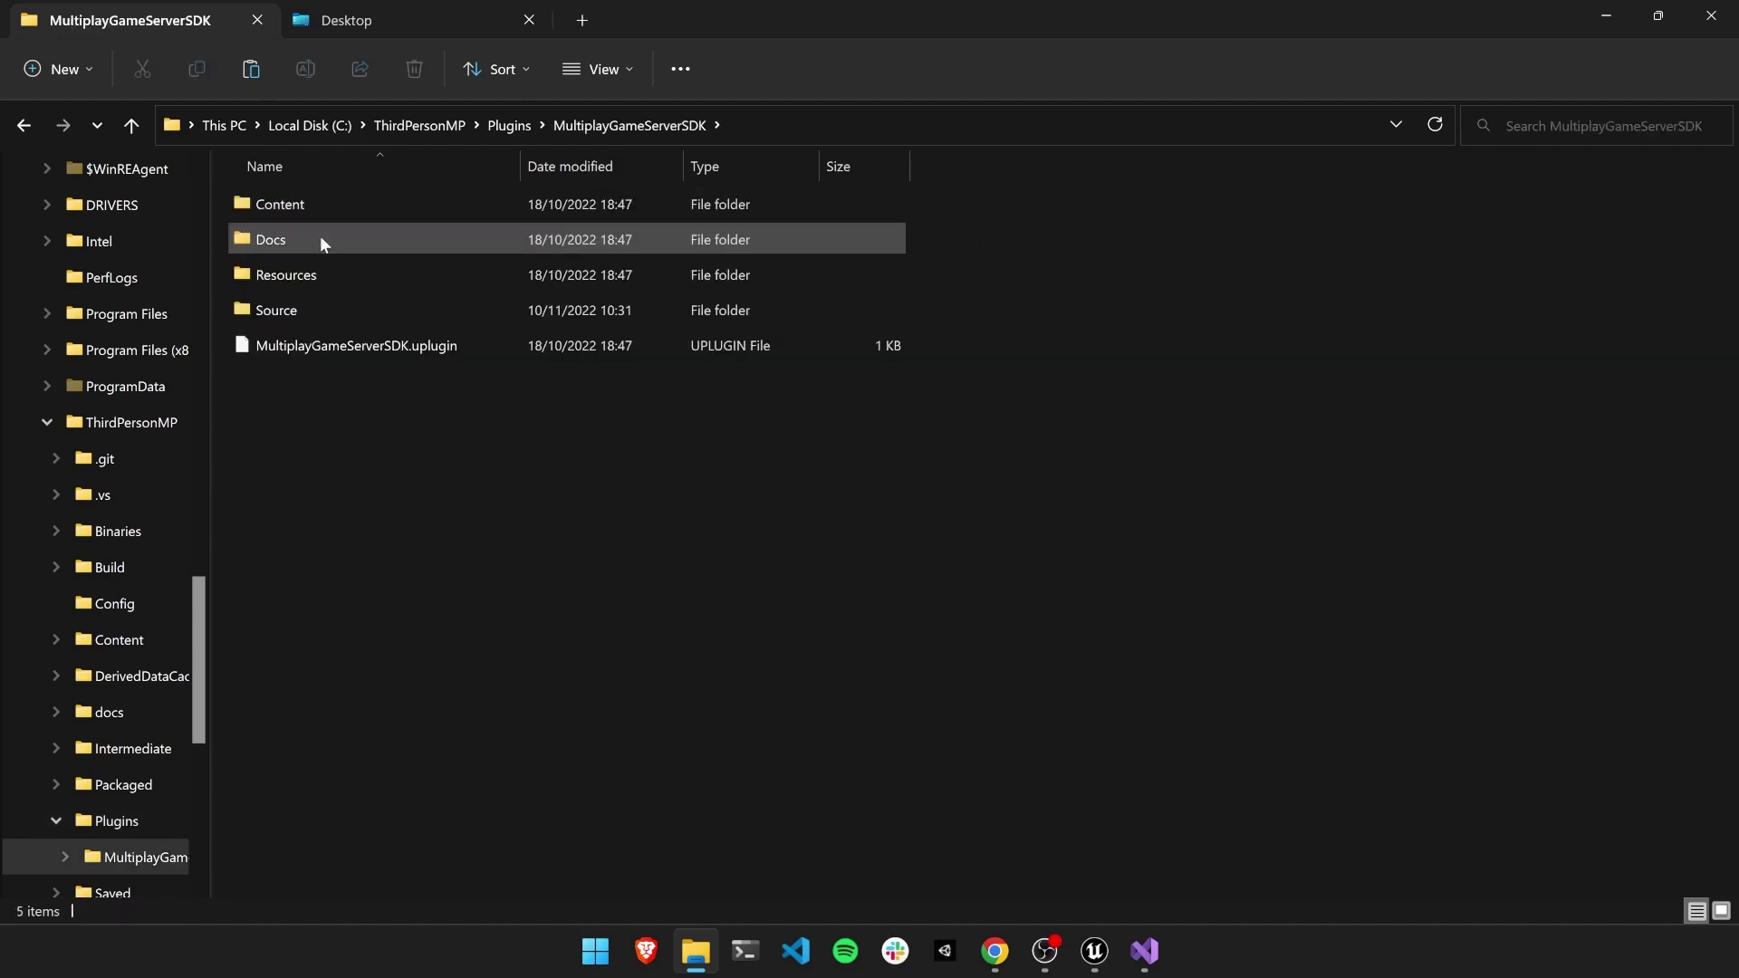
left_click(501, 129)
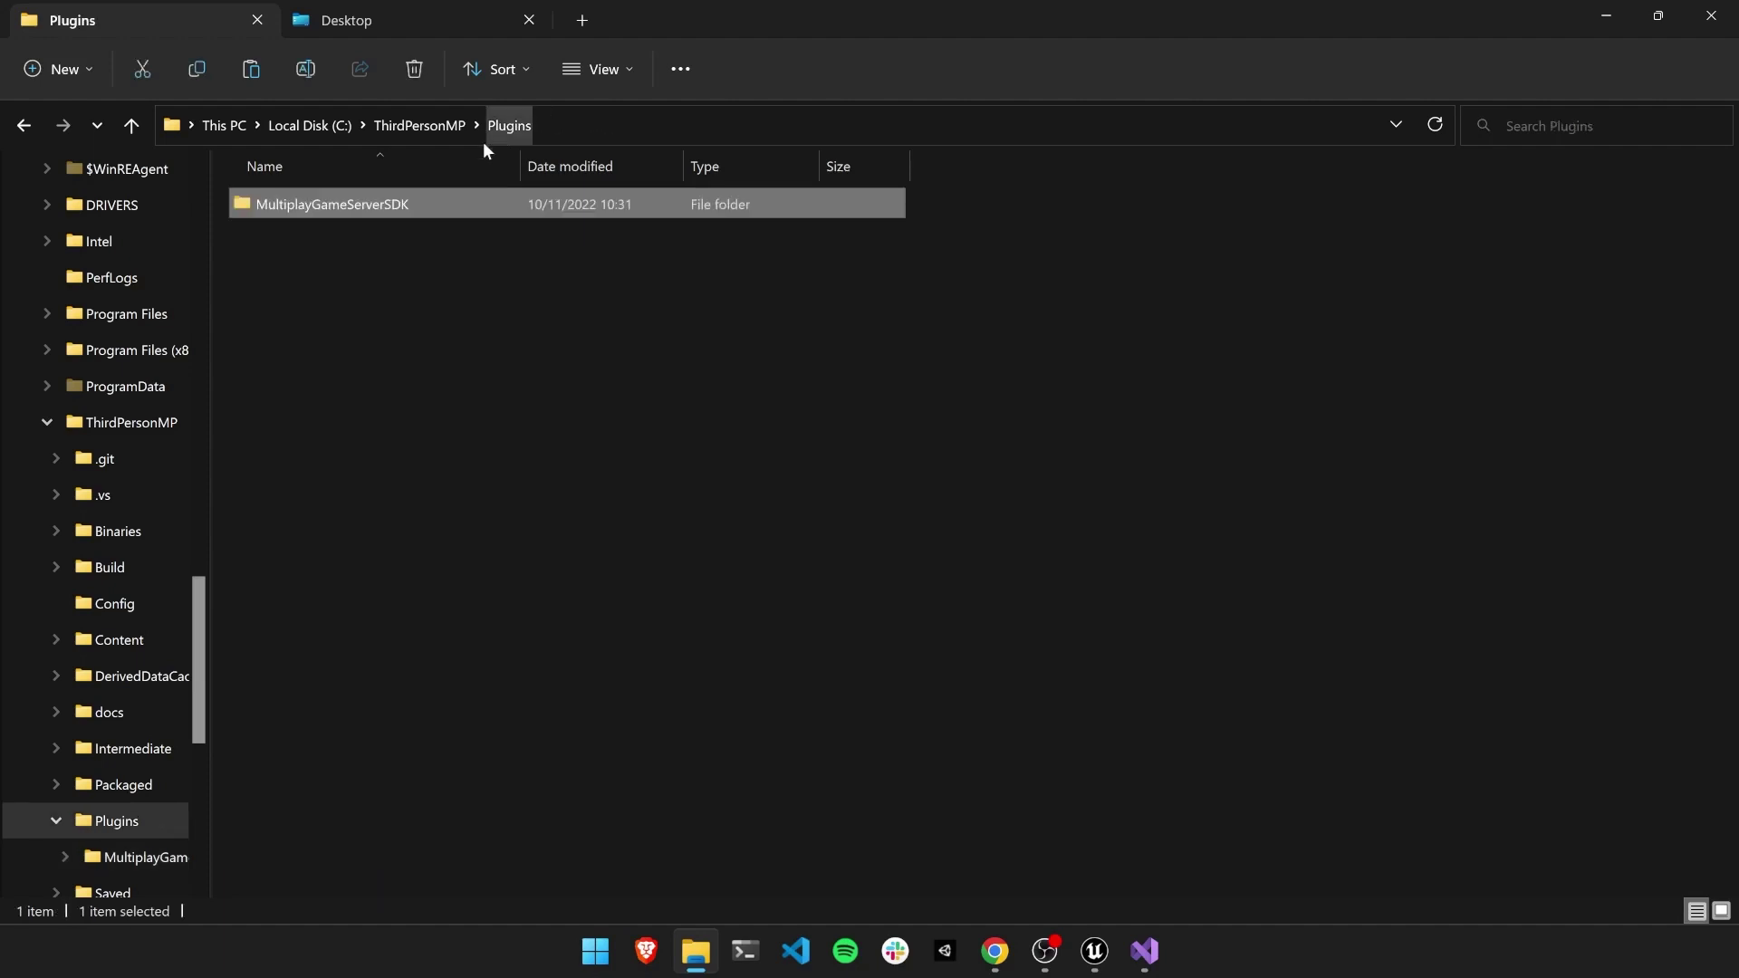
Switch to the Unreal Editor and check among the project's code plugins whether Multiplay Game Server SDK is enabled
mouse_move(1095, 951)
left_click(1096, 871)
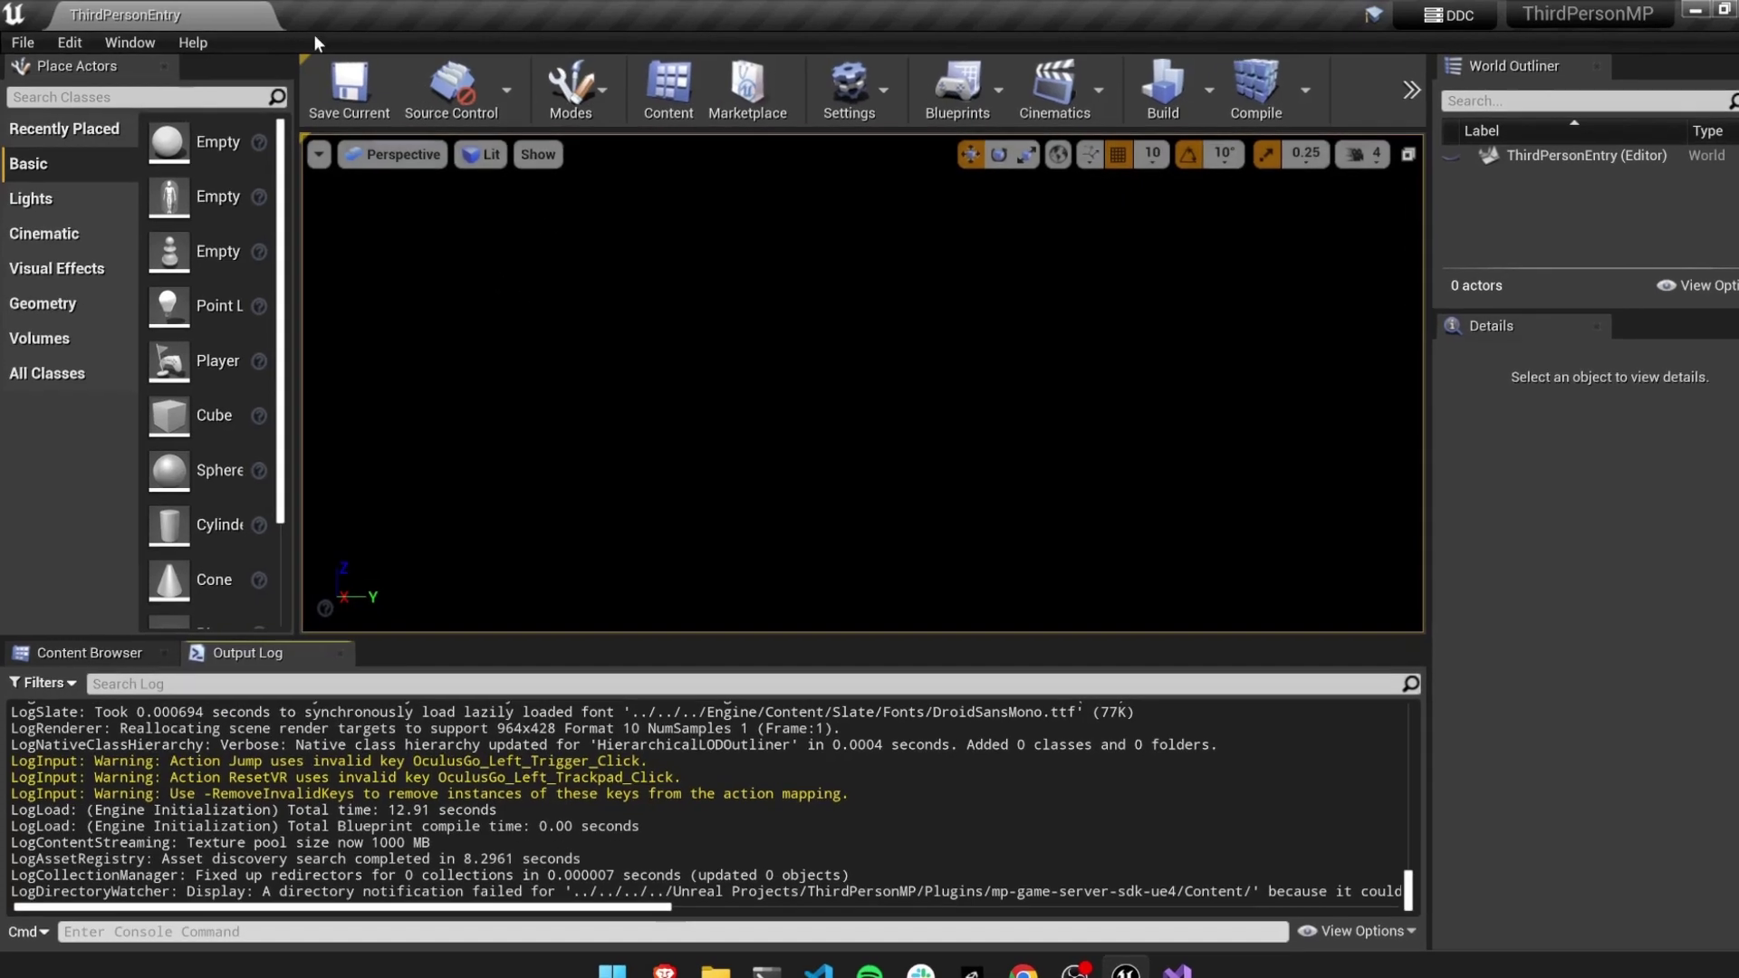
left_click(68, 45)
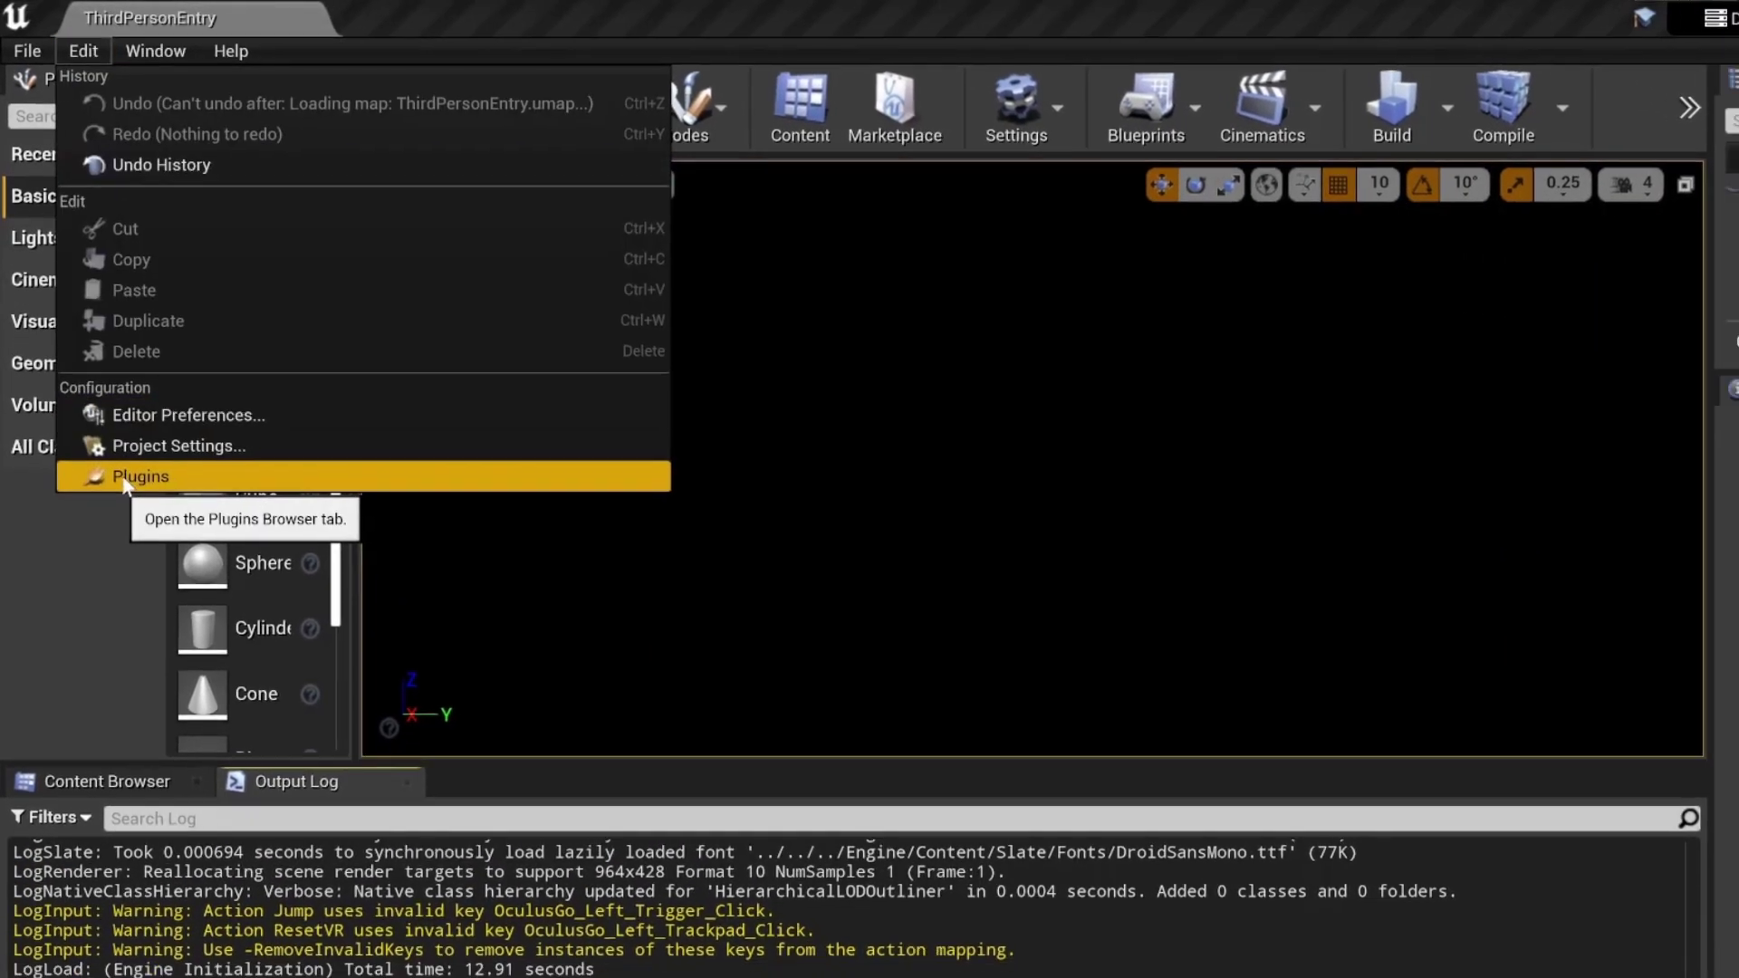
left_click(124, 477)
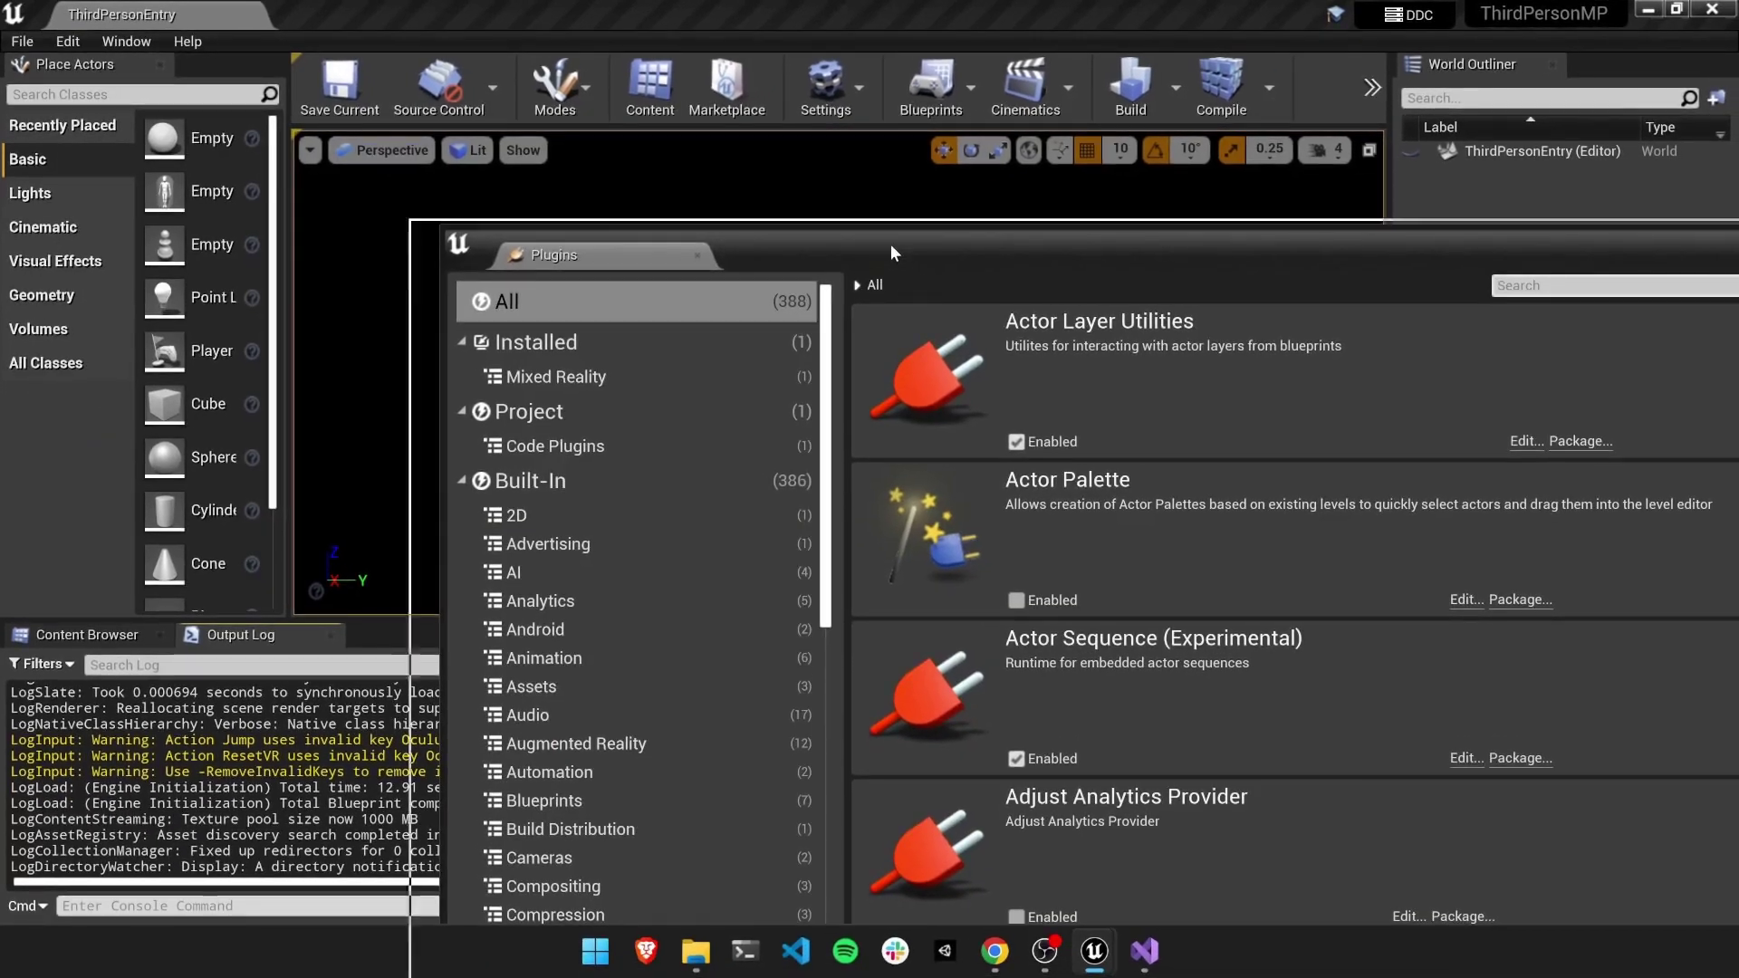
left_click_drag(890, 243, 535, 93)
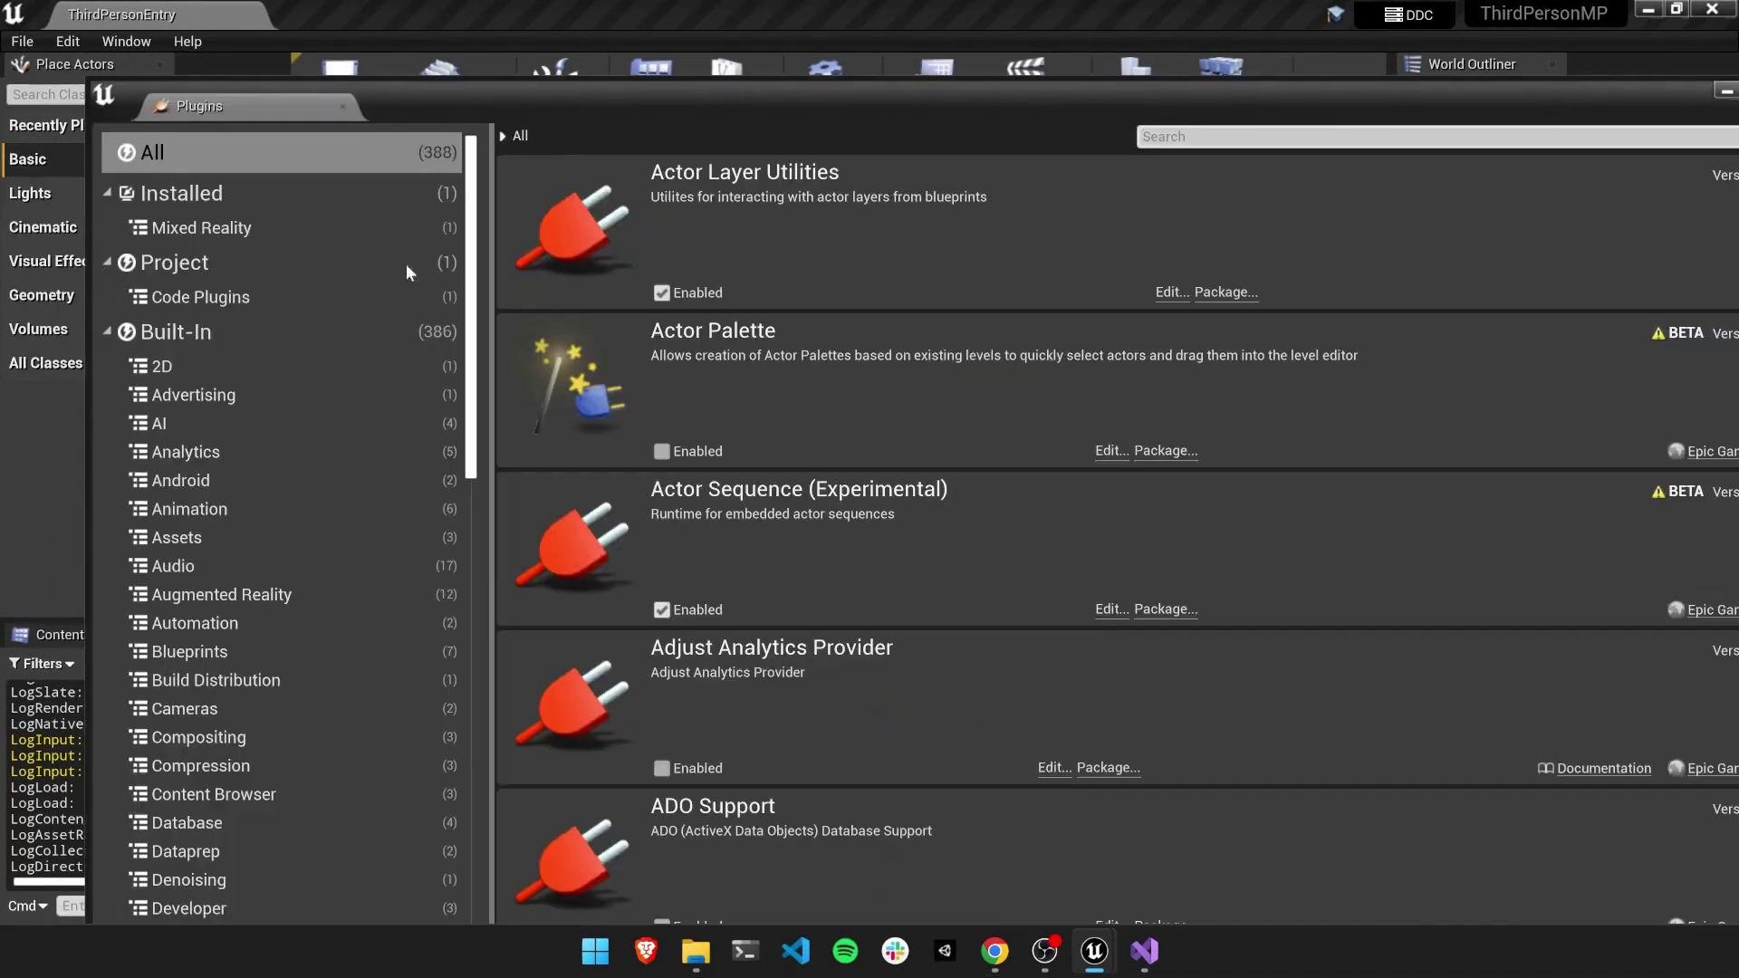
left_click(228, 299)
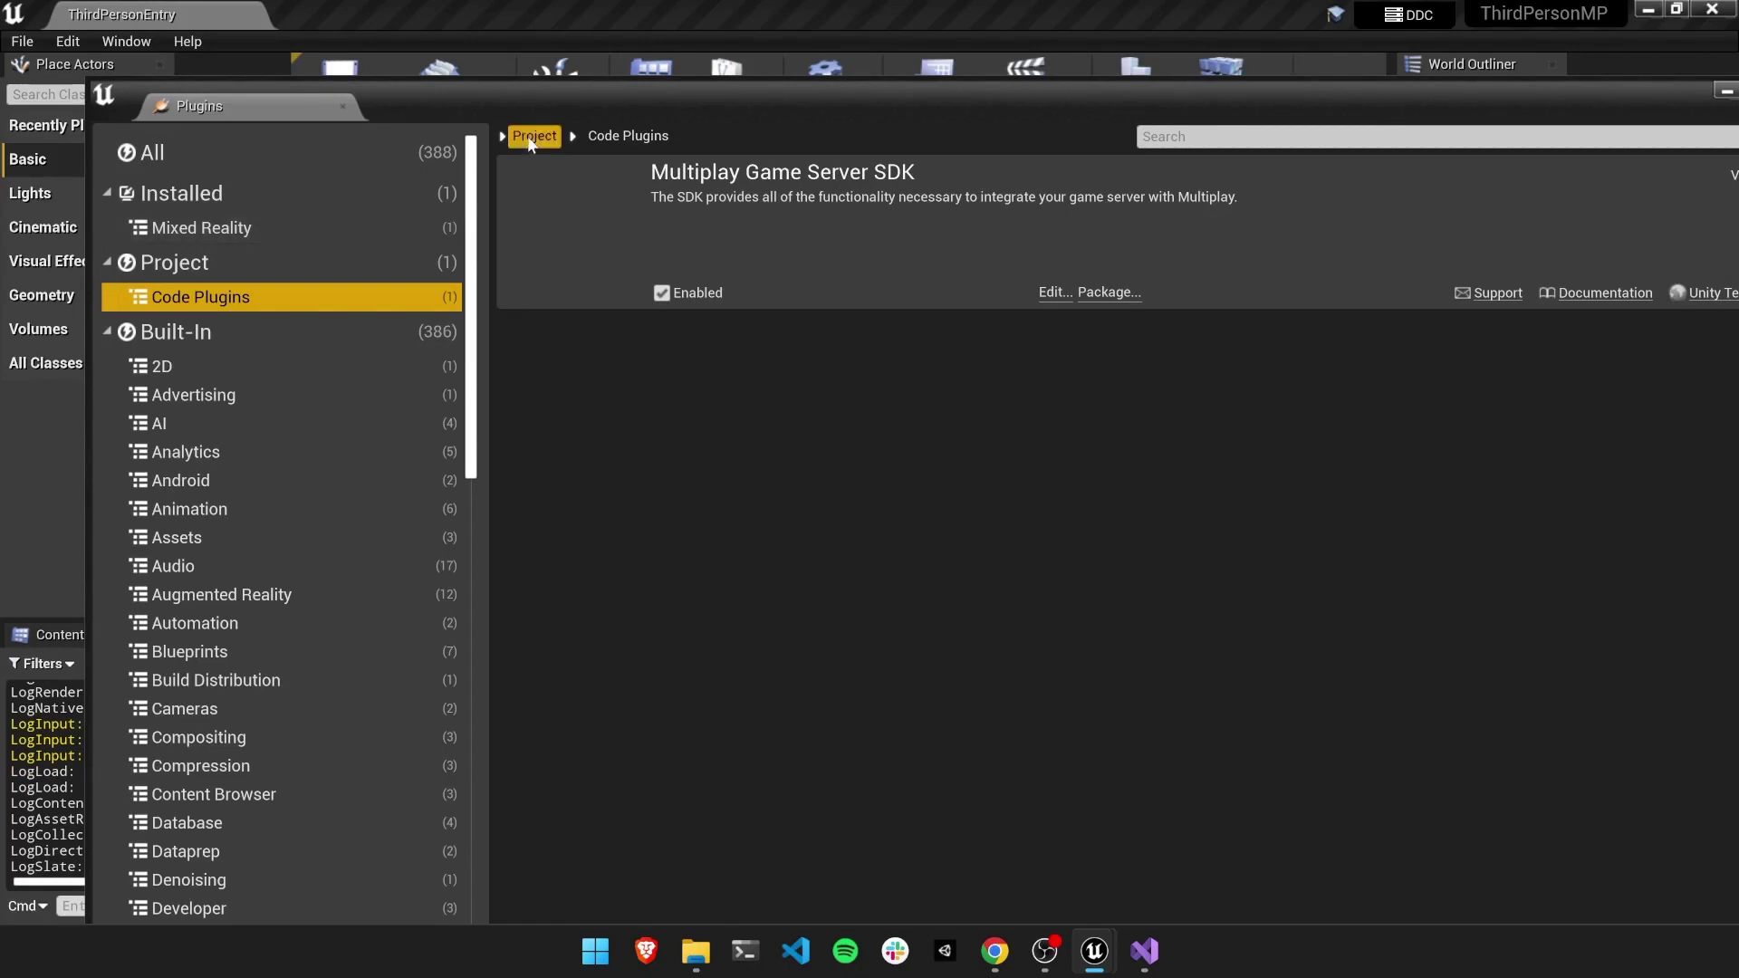
double_click(547, 104)
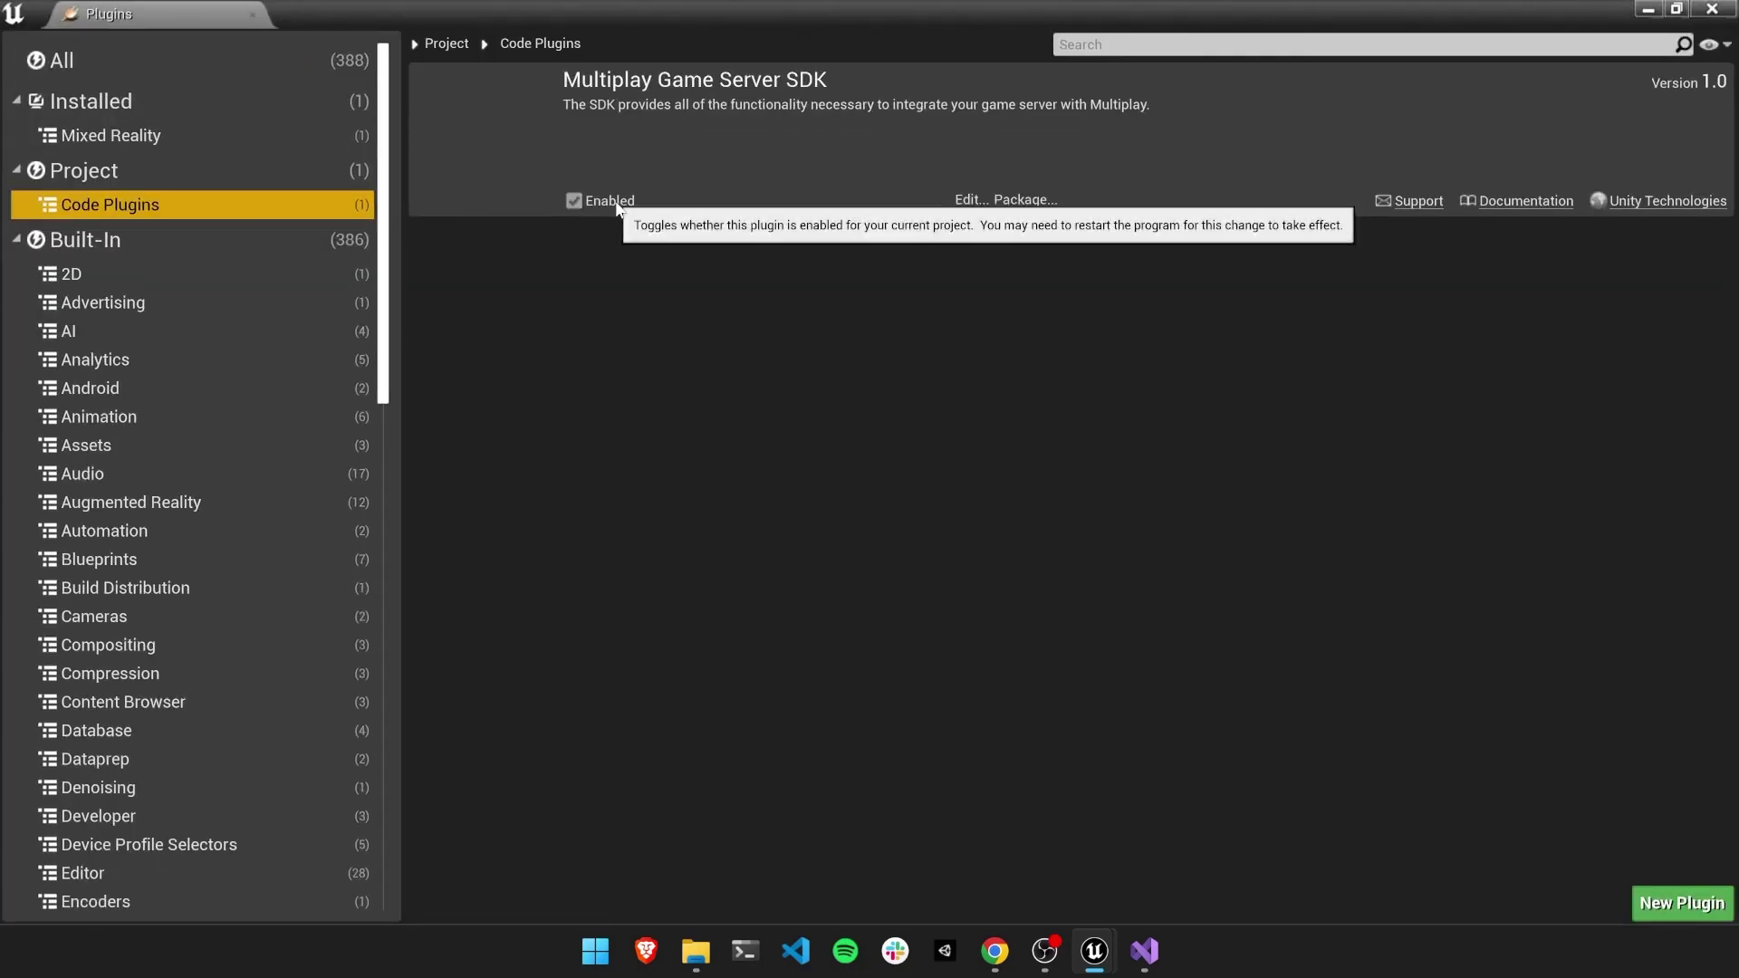
left_click(1711, 10)
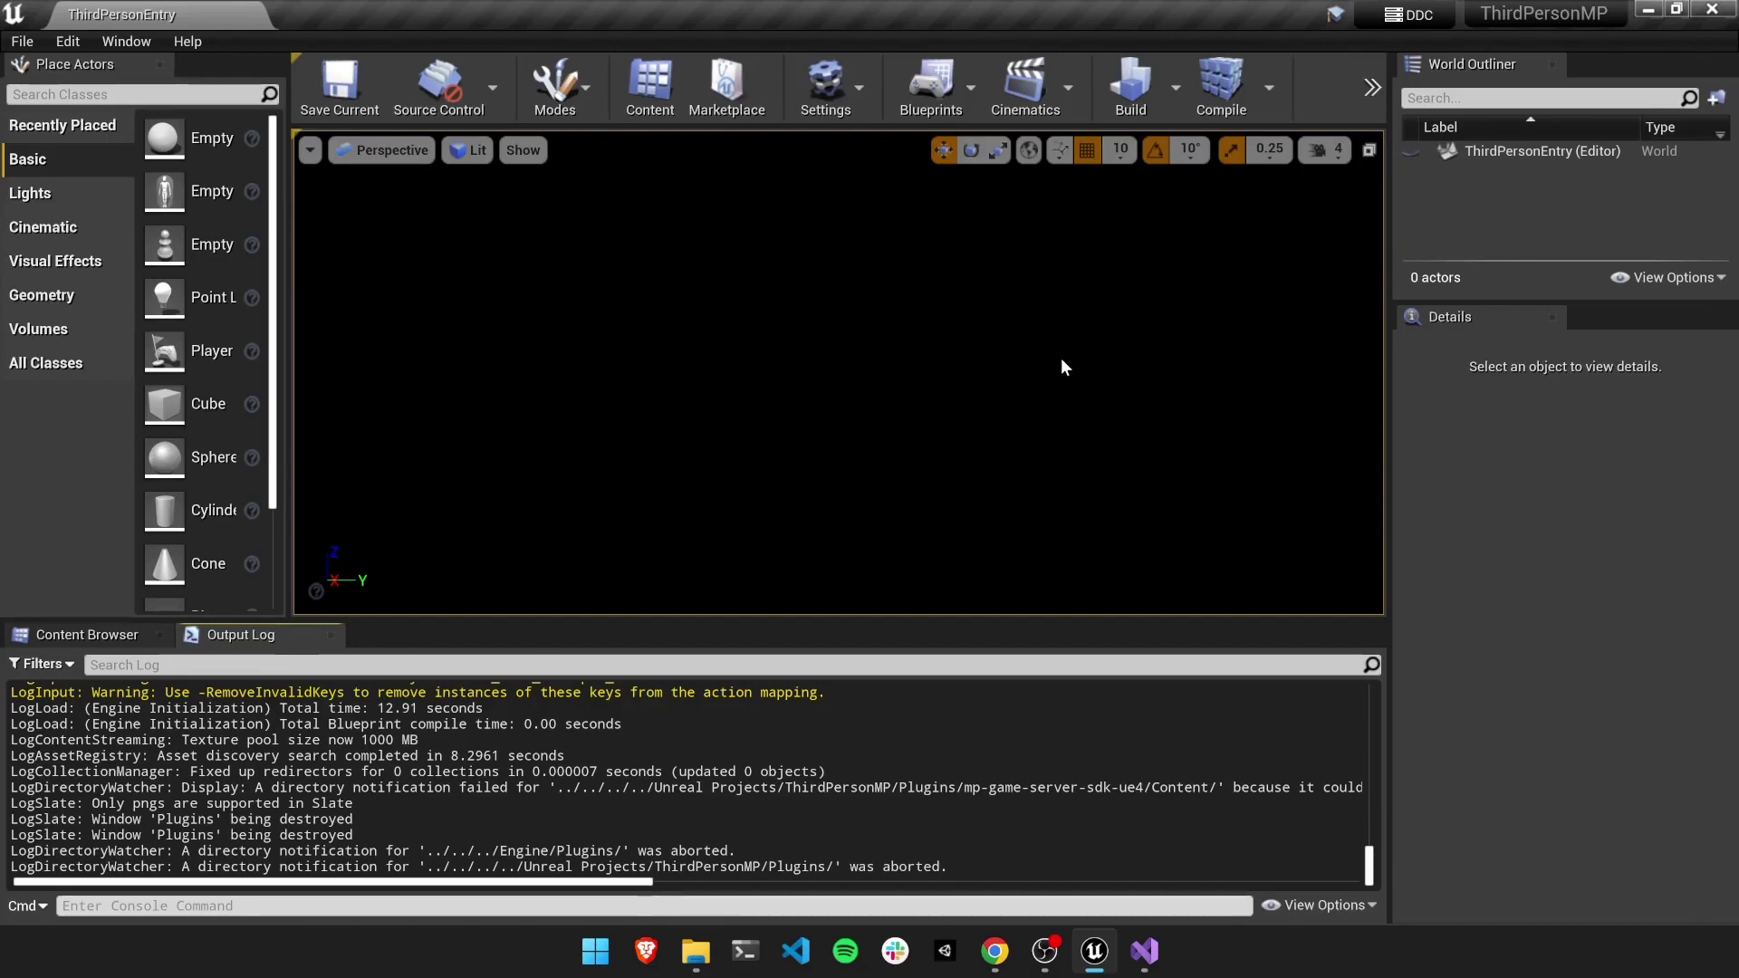
Switch to Visual Studio and review the PostLogin, NotifyLogout and RegisterServer functions in the ThirdPersonMP game session .cpp file
mouse_move(1145, 951)
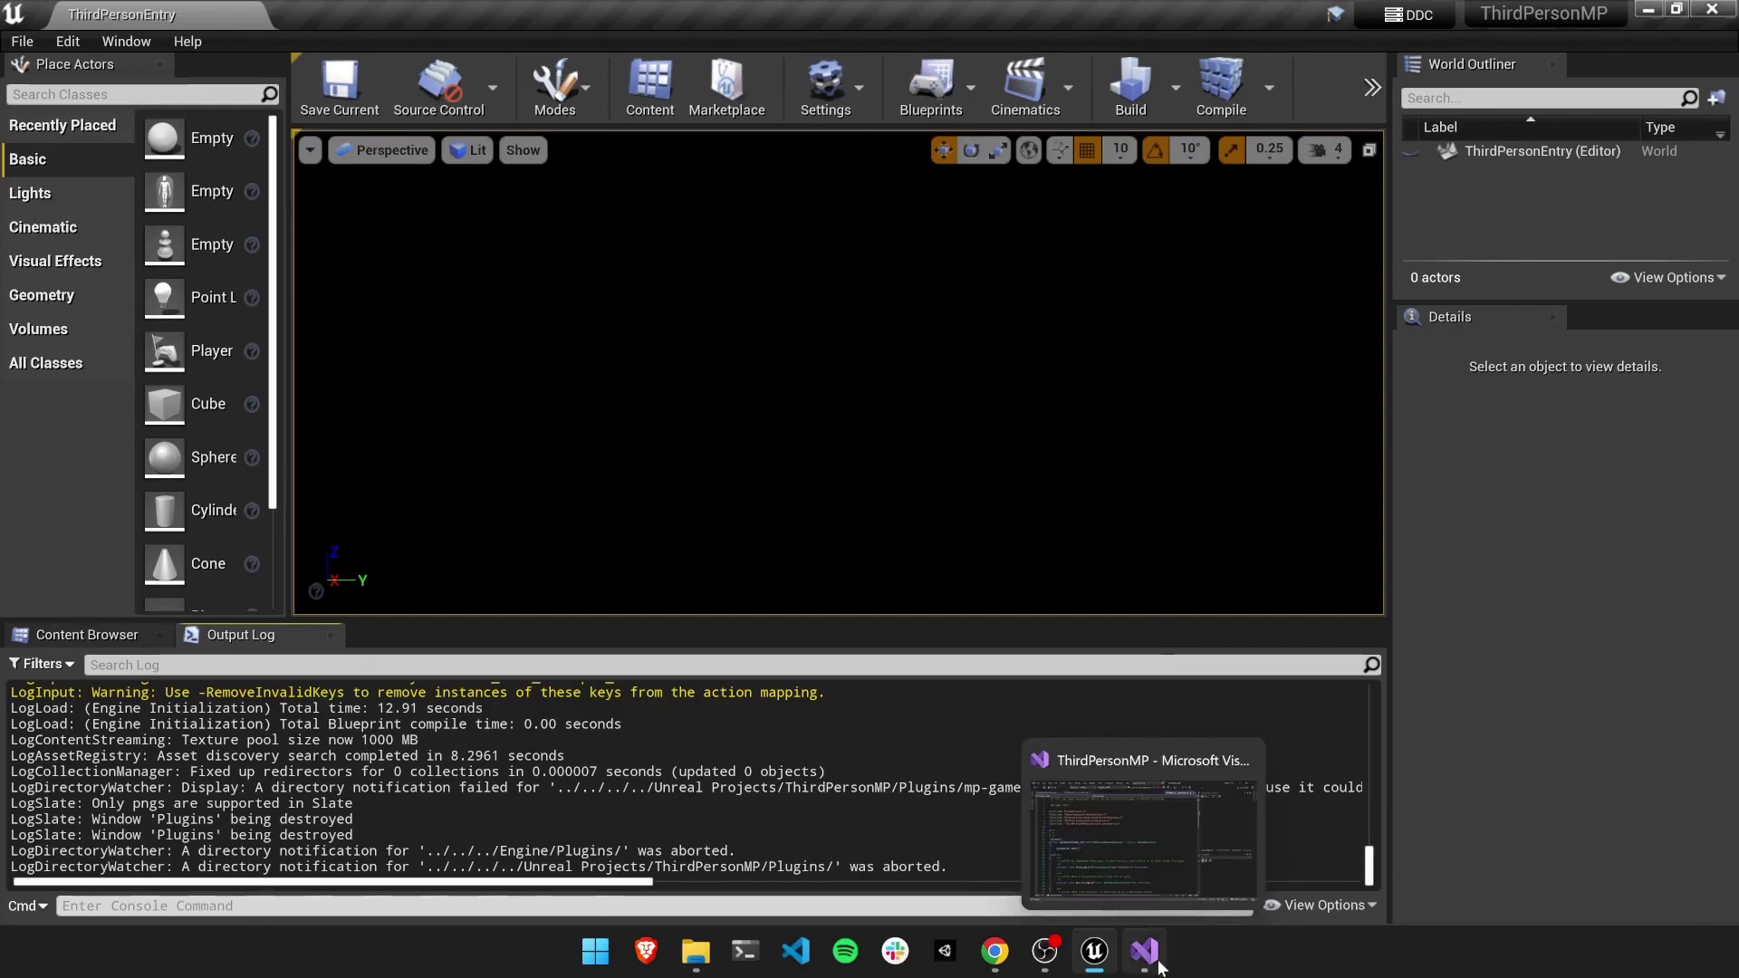
left_click(1129, 860)
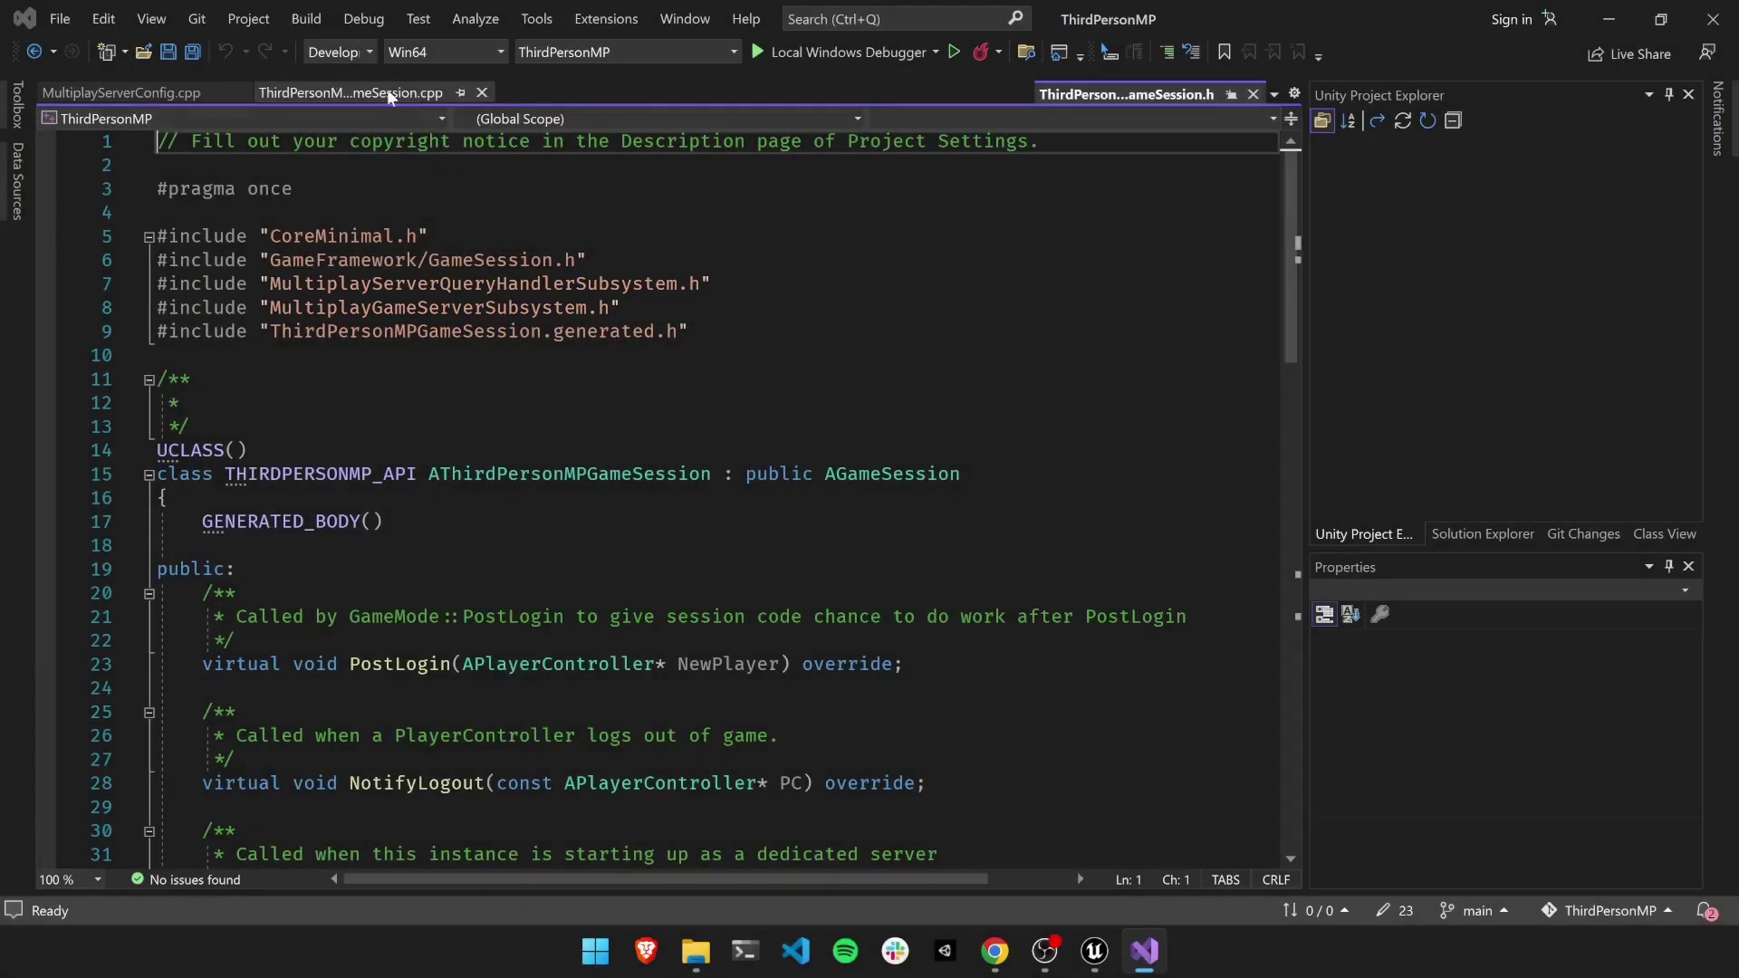
left_click(391, 94)
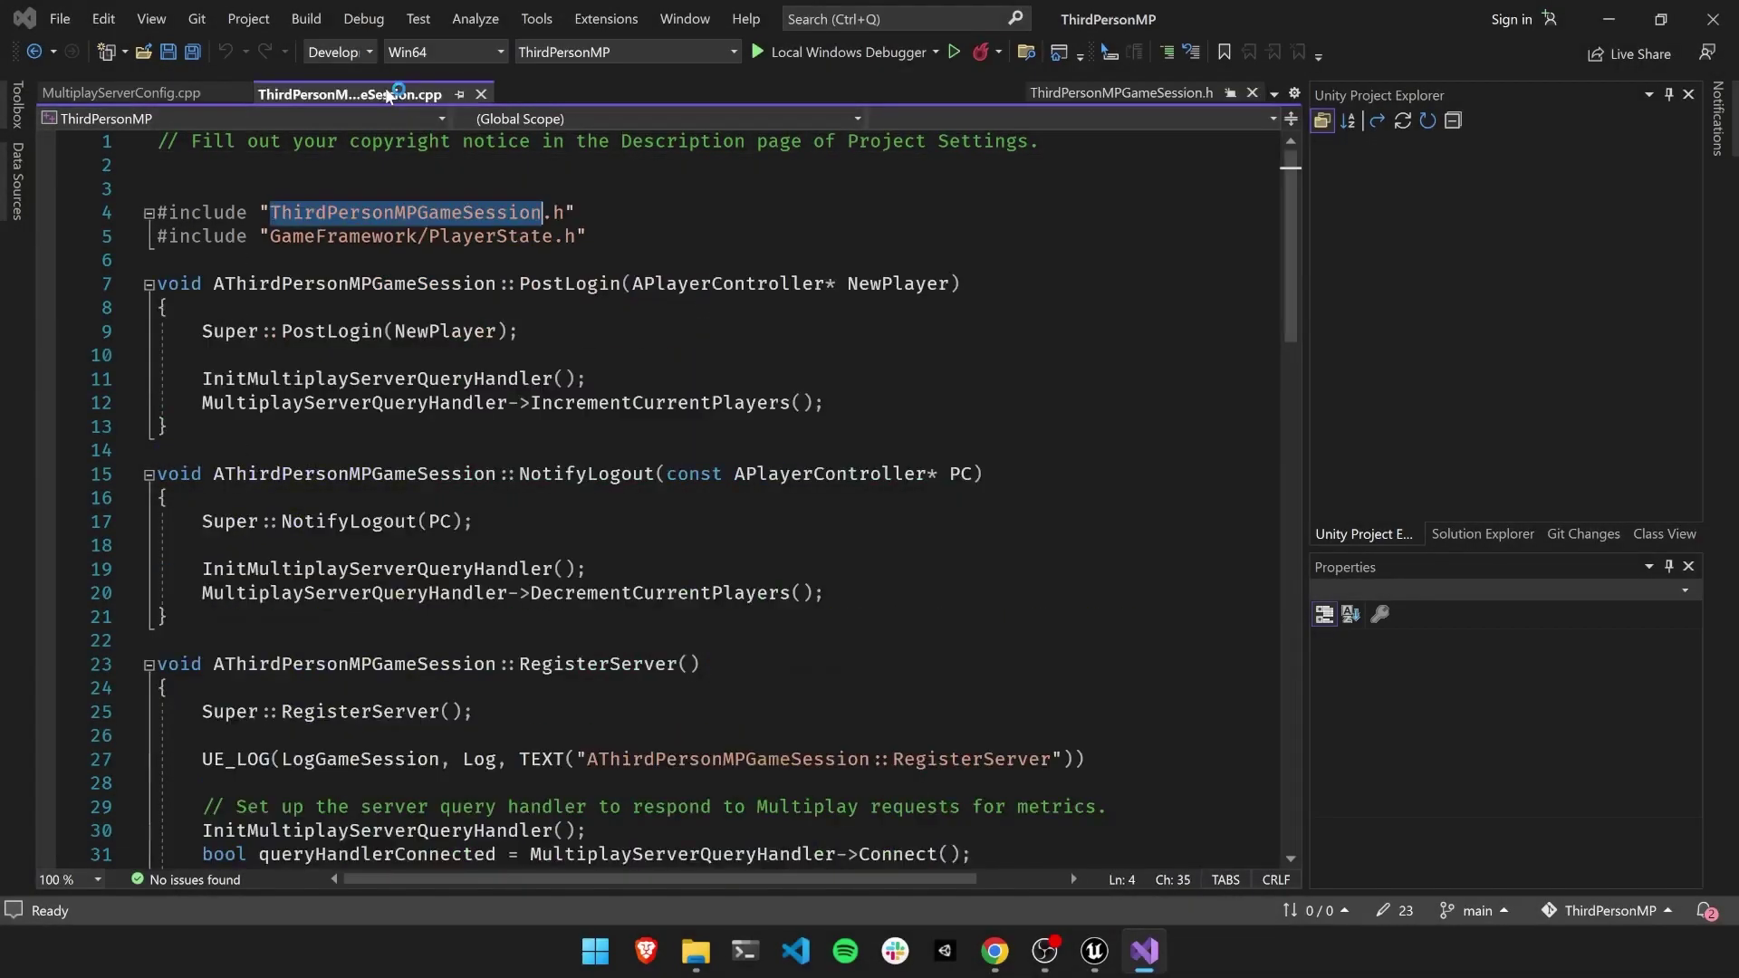
left_click(986, 336)
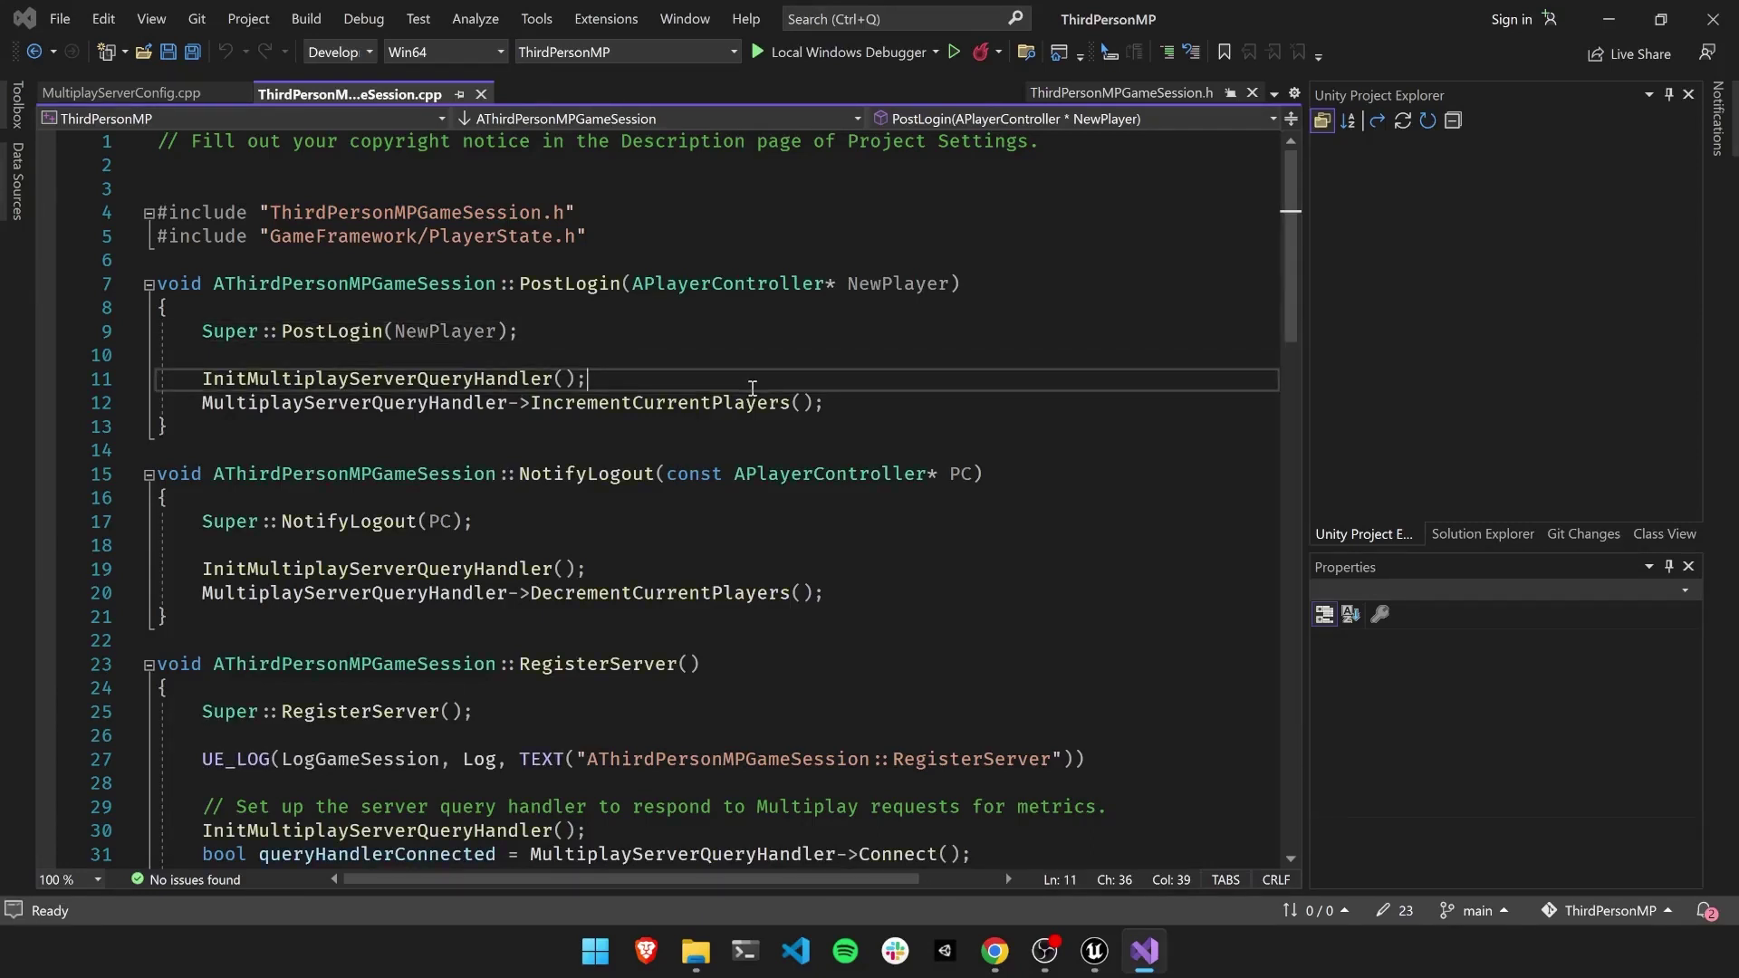
left_click(601, 401)
scroll(970, 418, "down", 3)
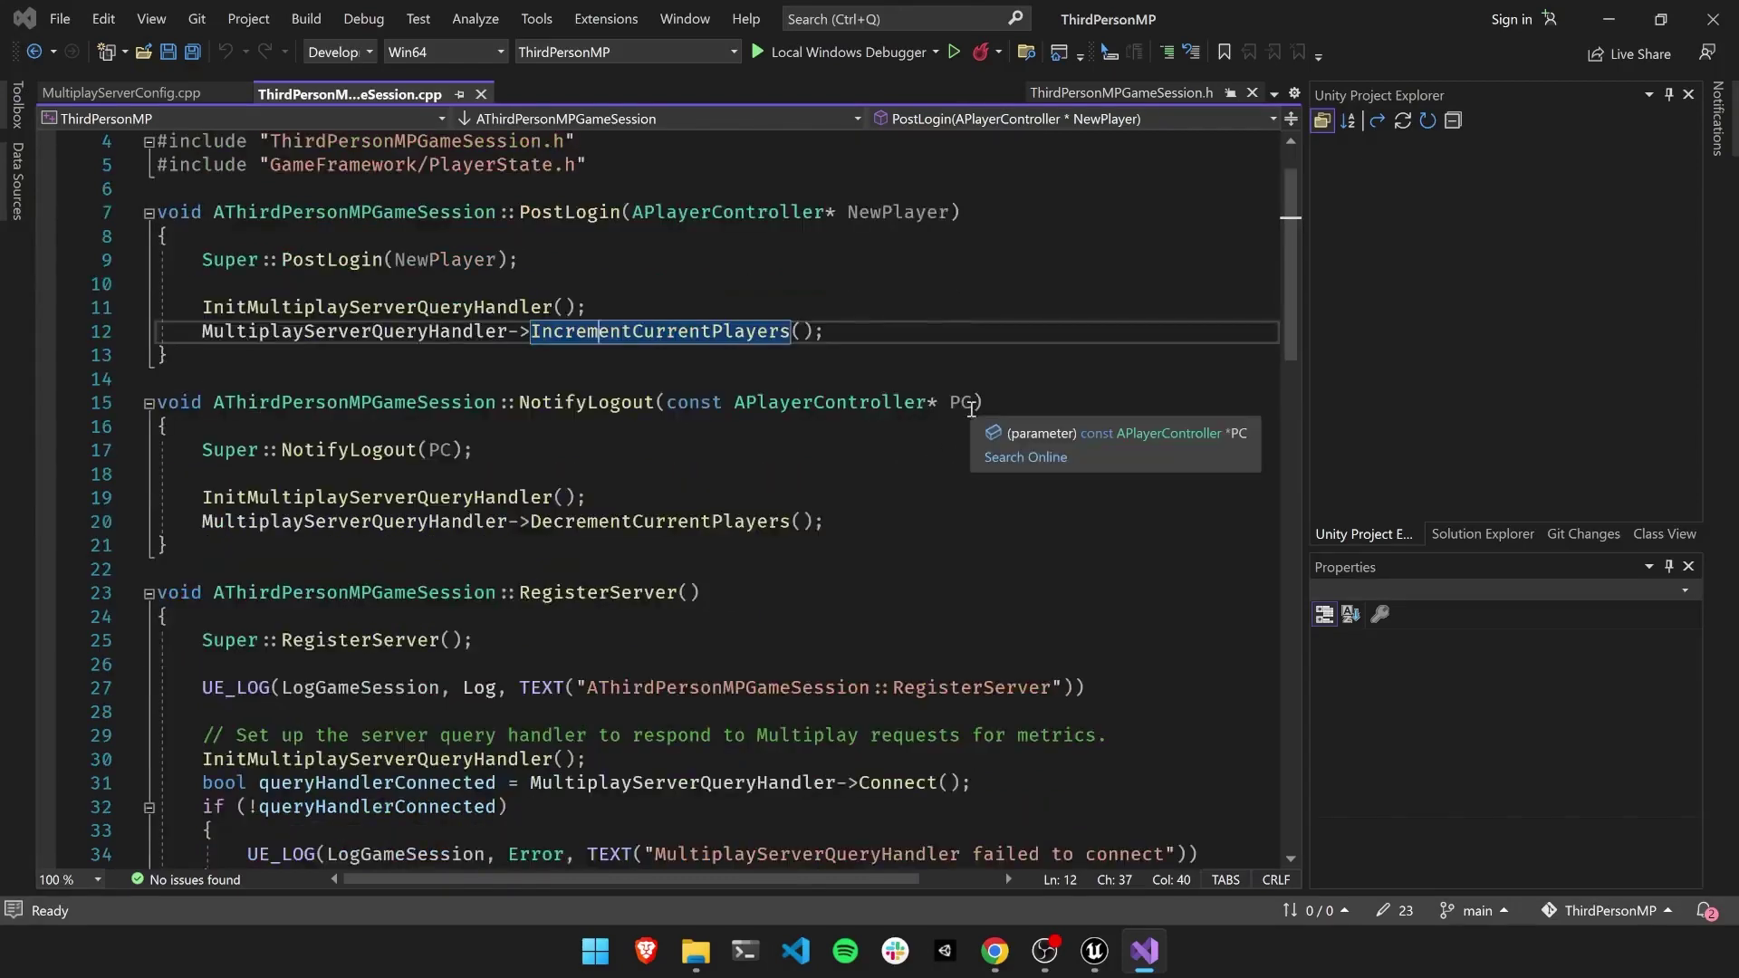
left_click(803, 433)
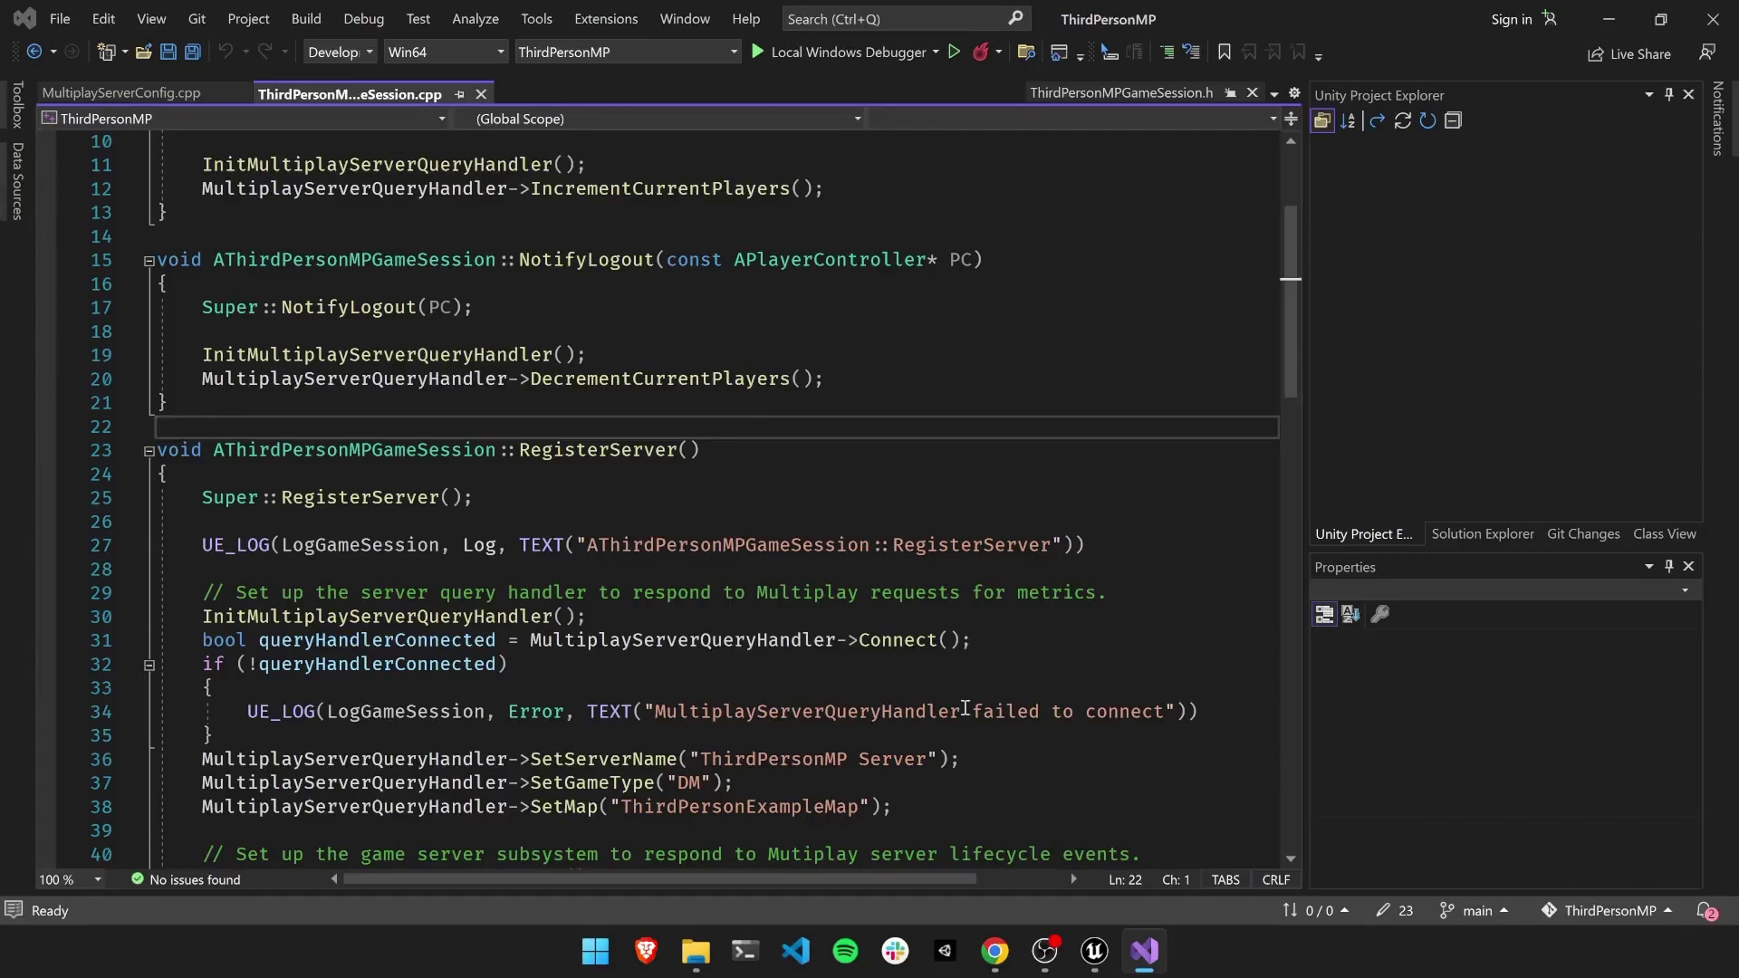
Switch to Chrome, accept all cookies, and review Epic's Setting Up Dedicated Servers documentation and the Unreal Engine on GitHub page
mouse_move(1100, 951)
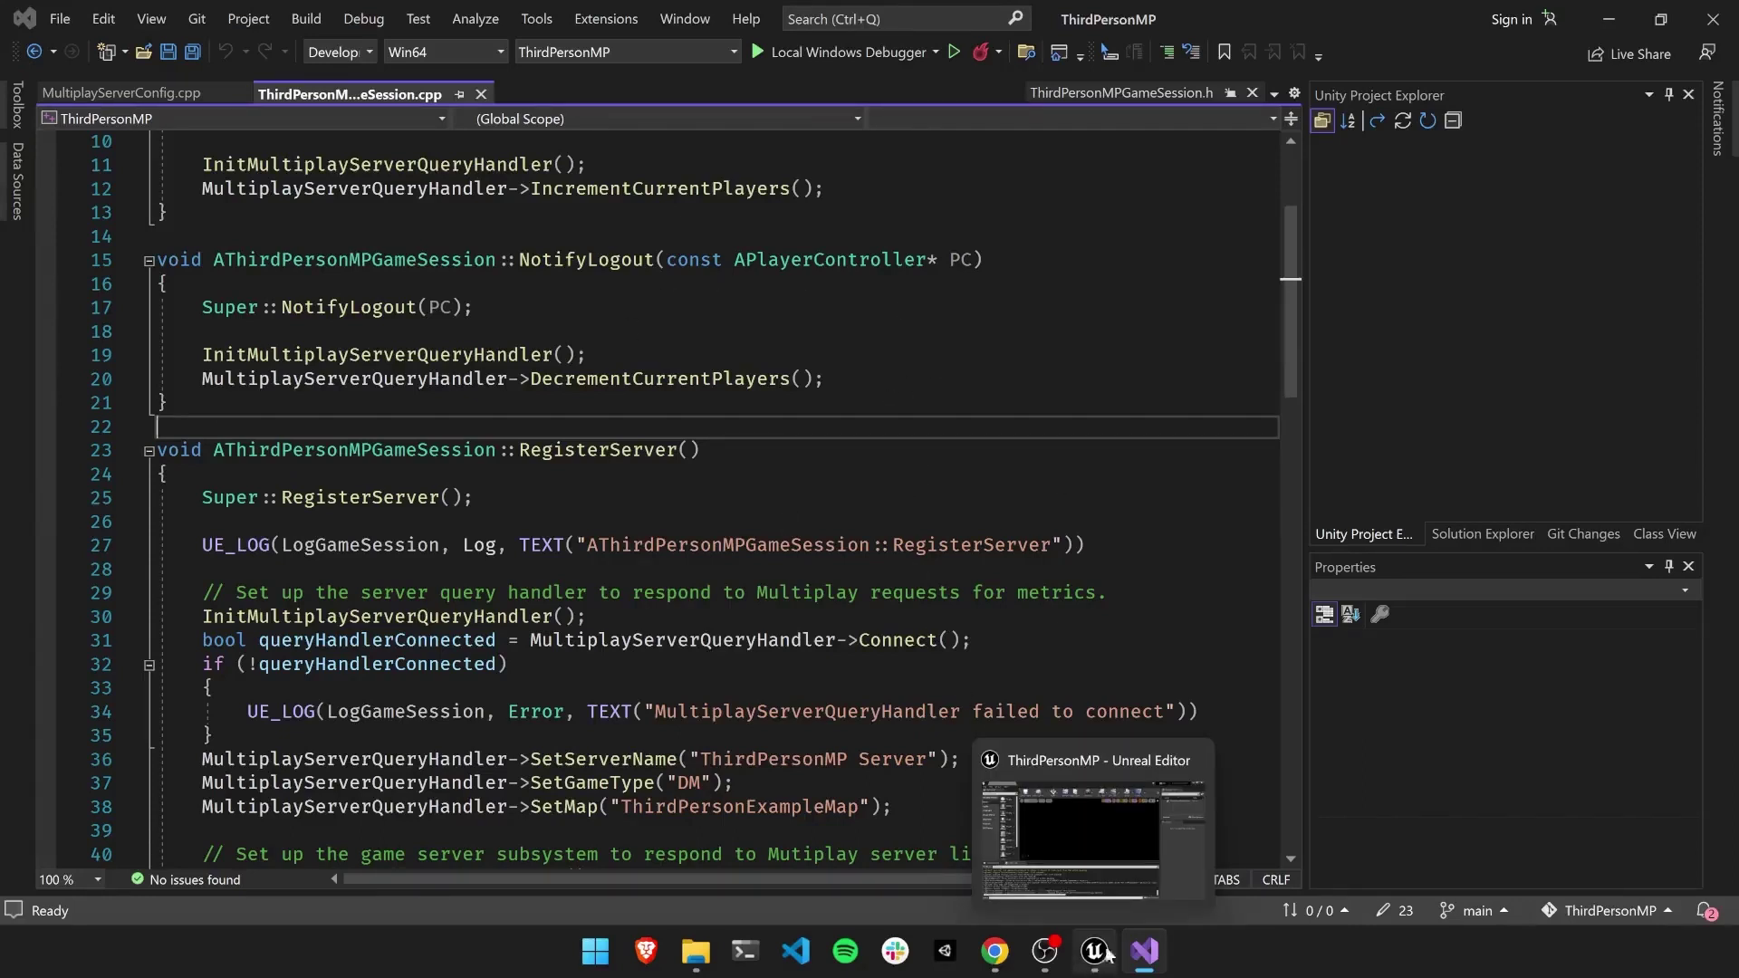
left_click(1107, 861)
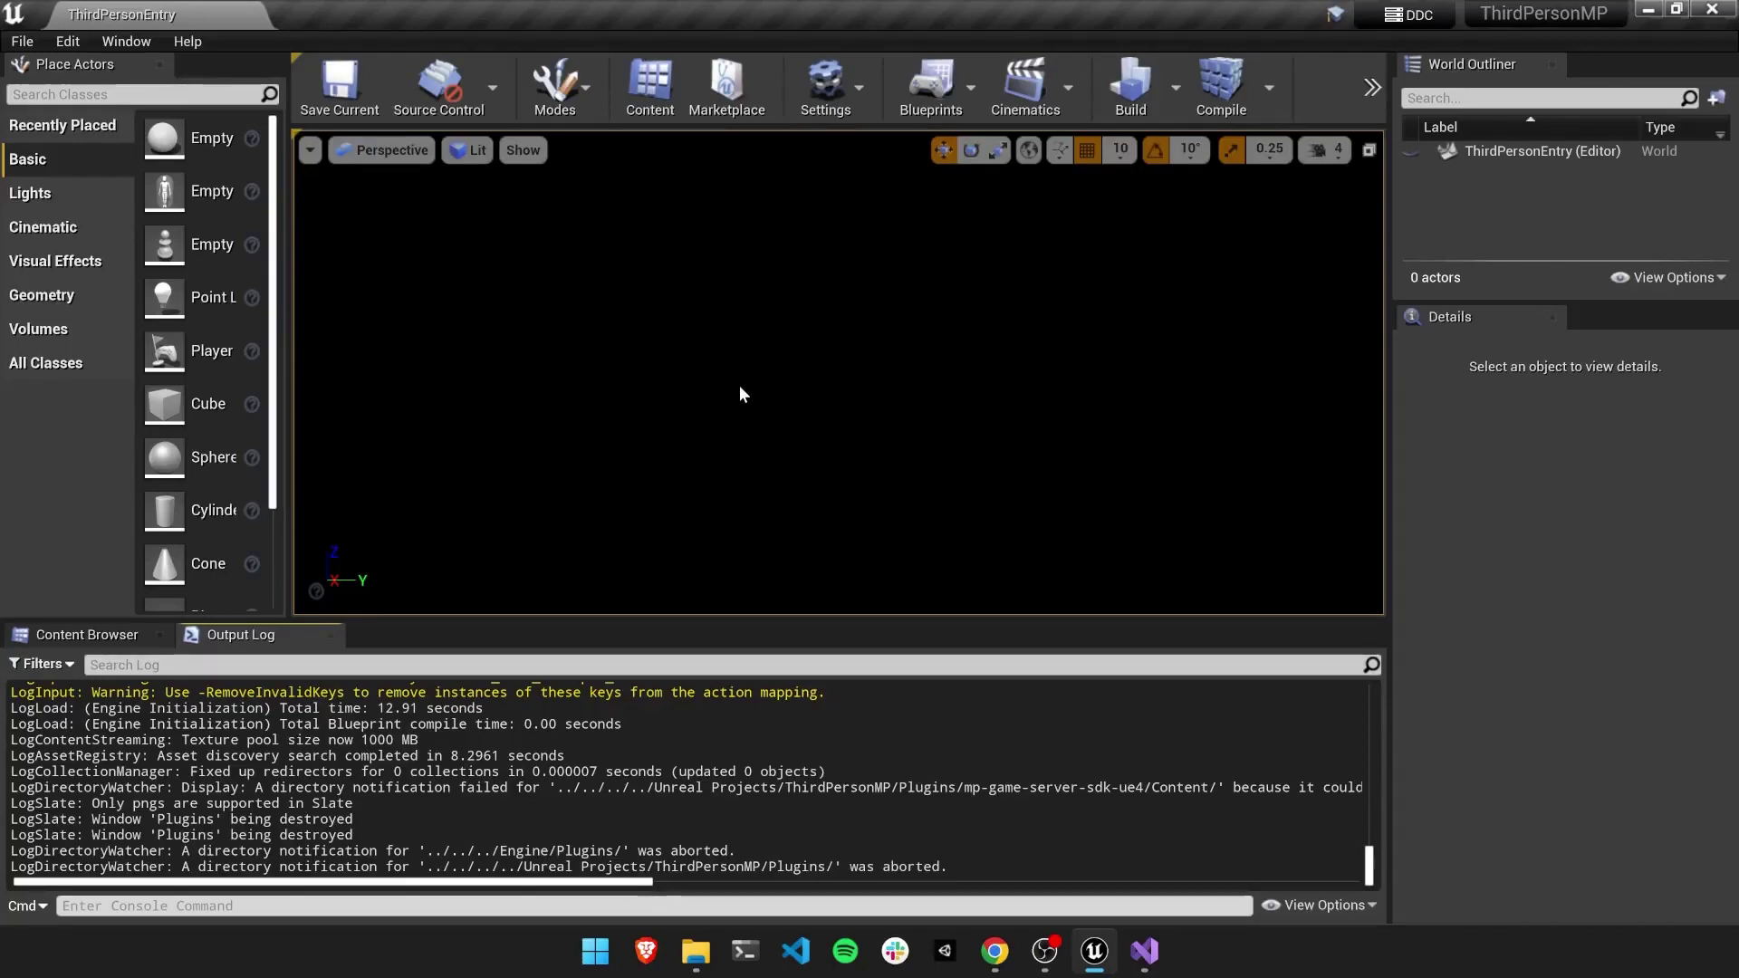
mouse_move(999, 958)
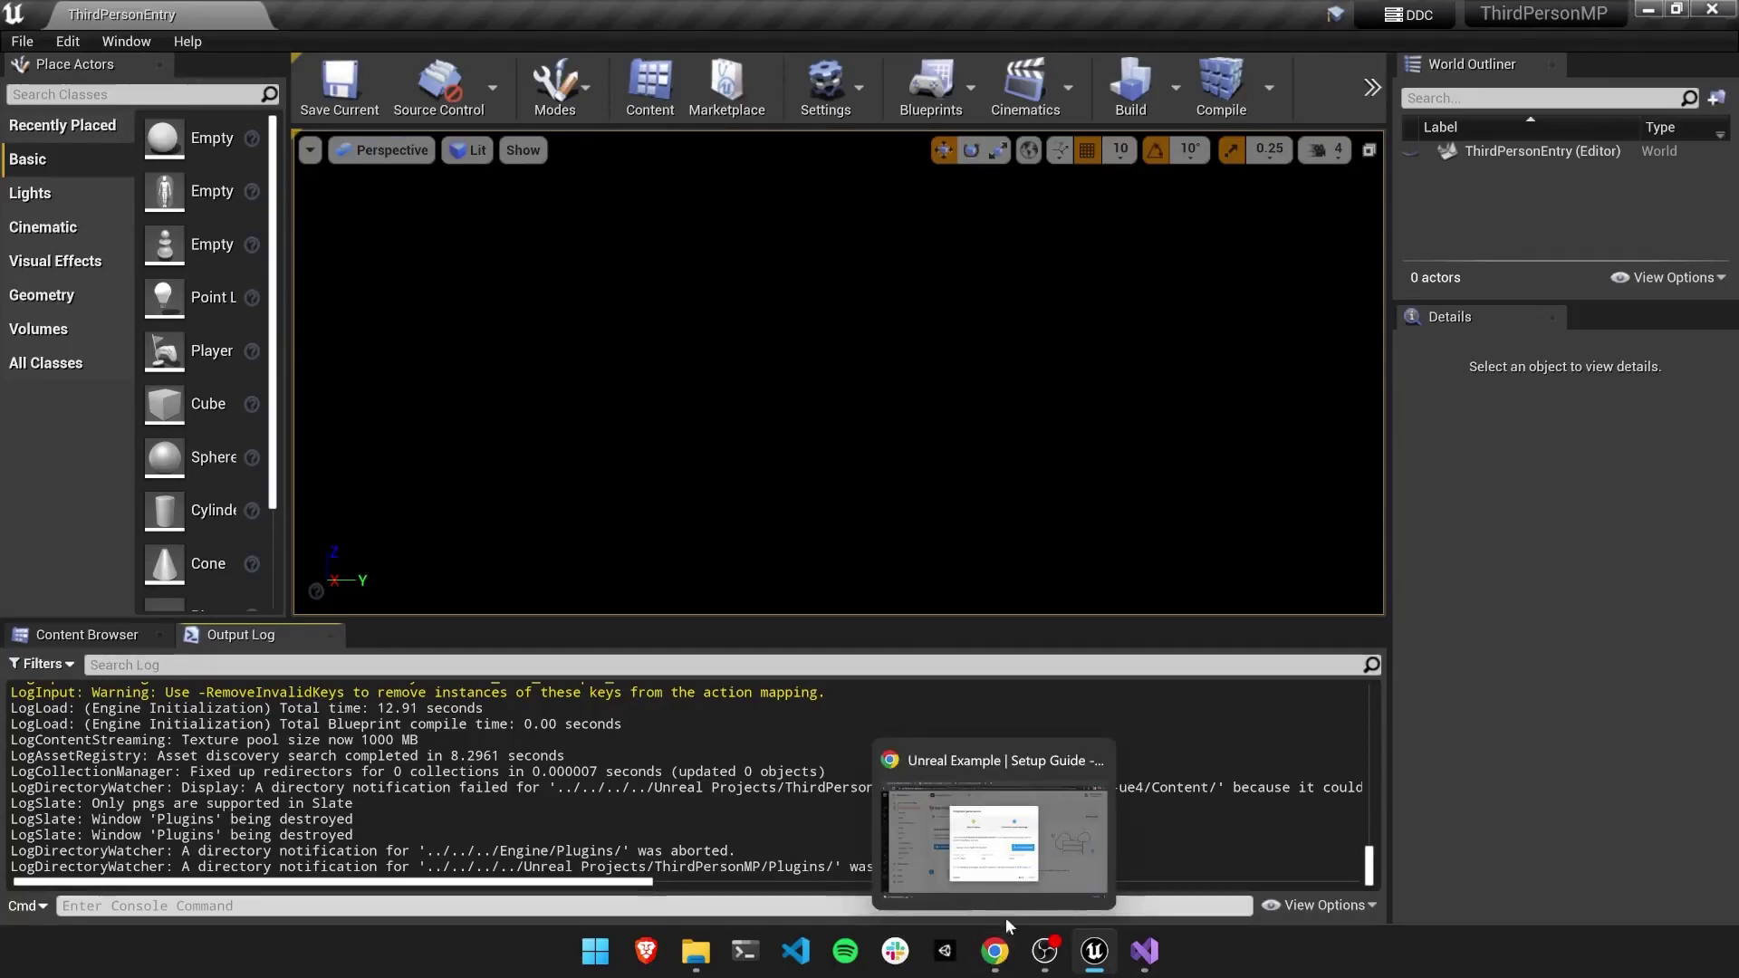
left_click(989, 882)
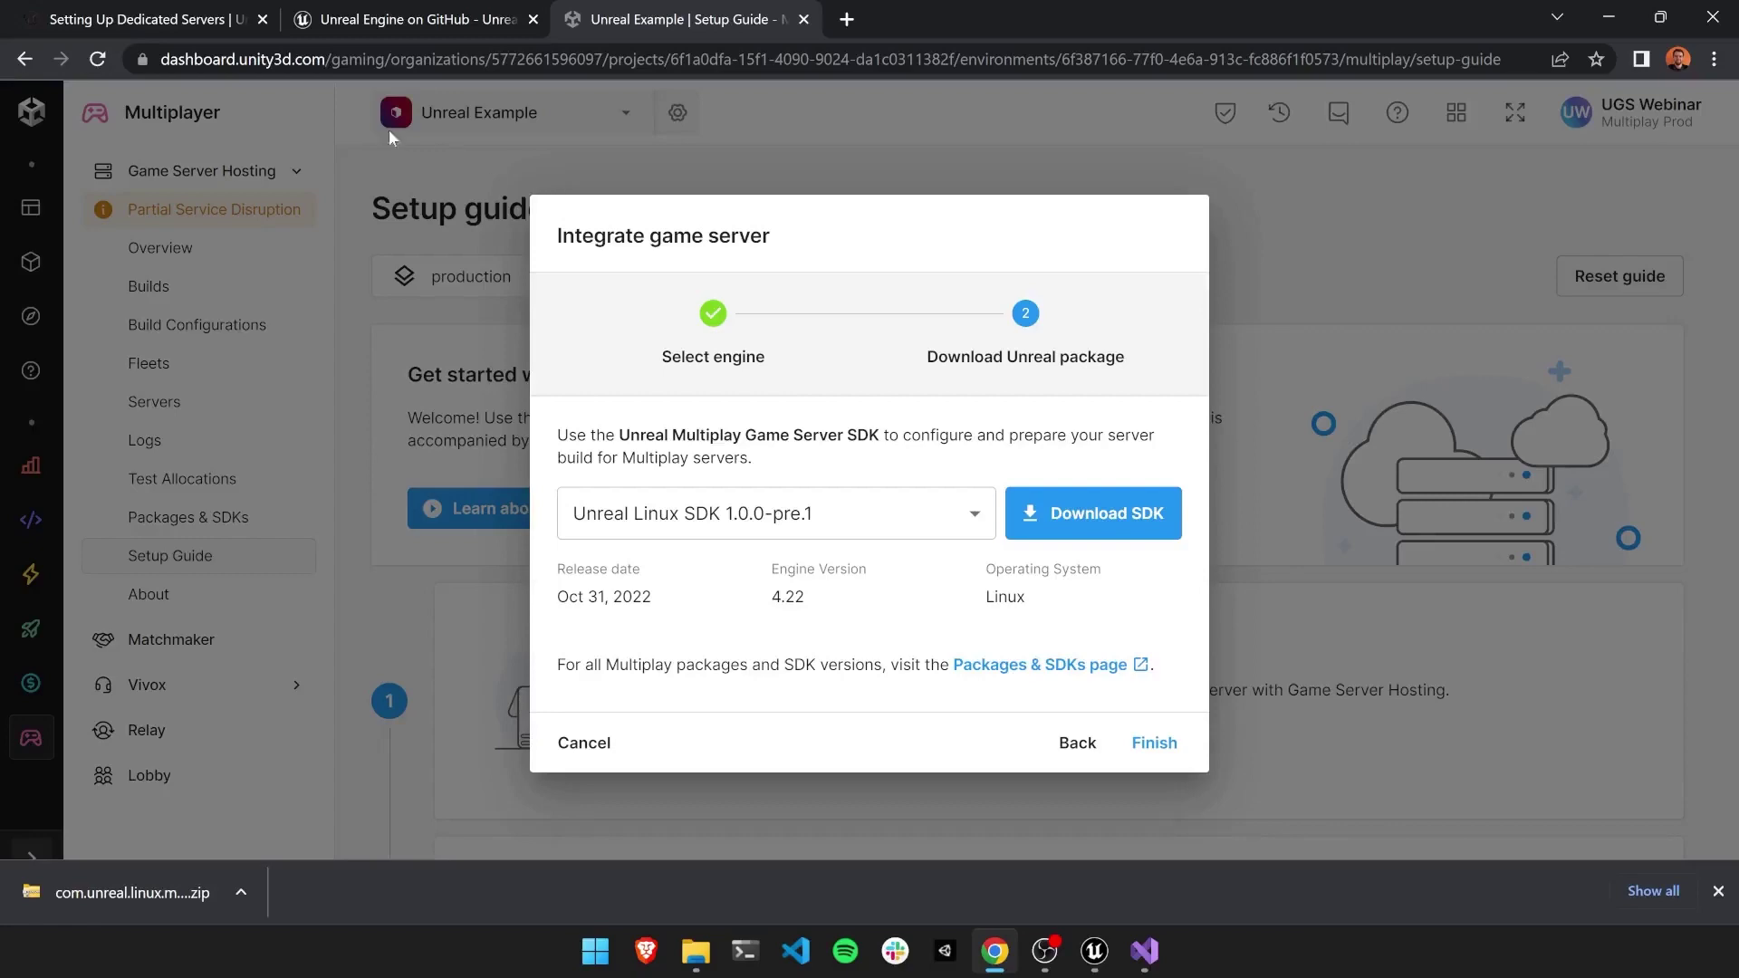
left_click(204, 27)
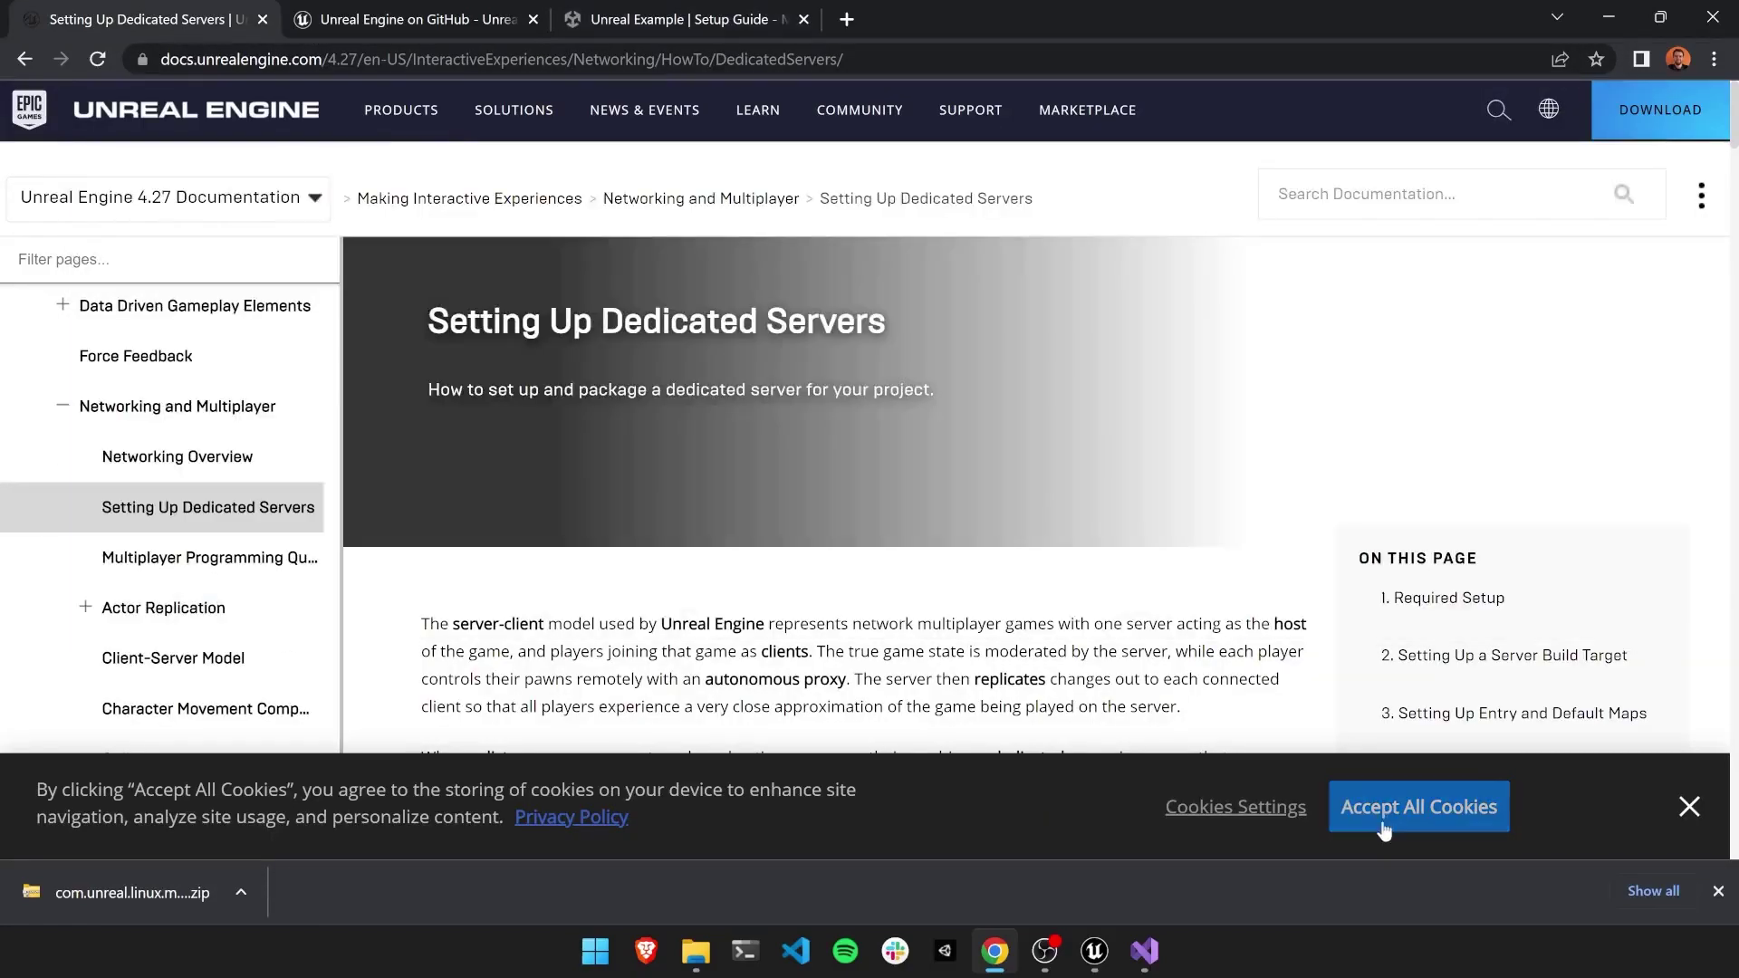
left_click(1354, 808)
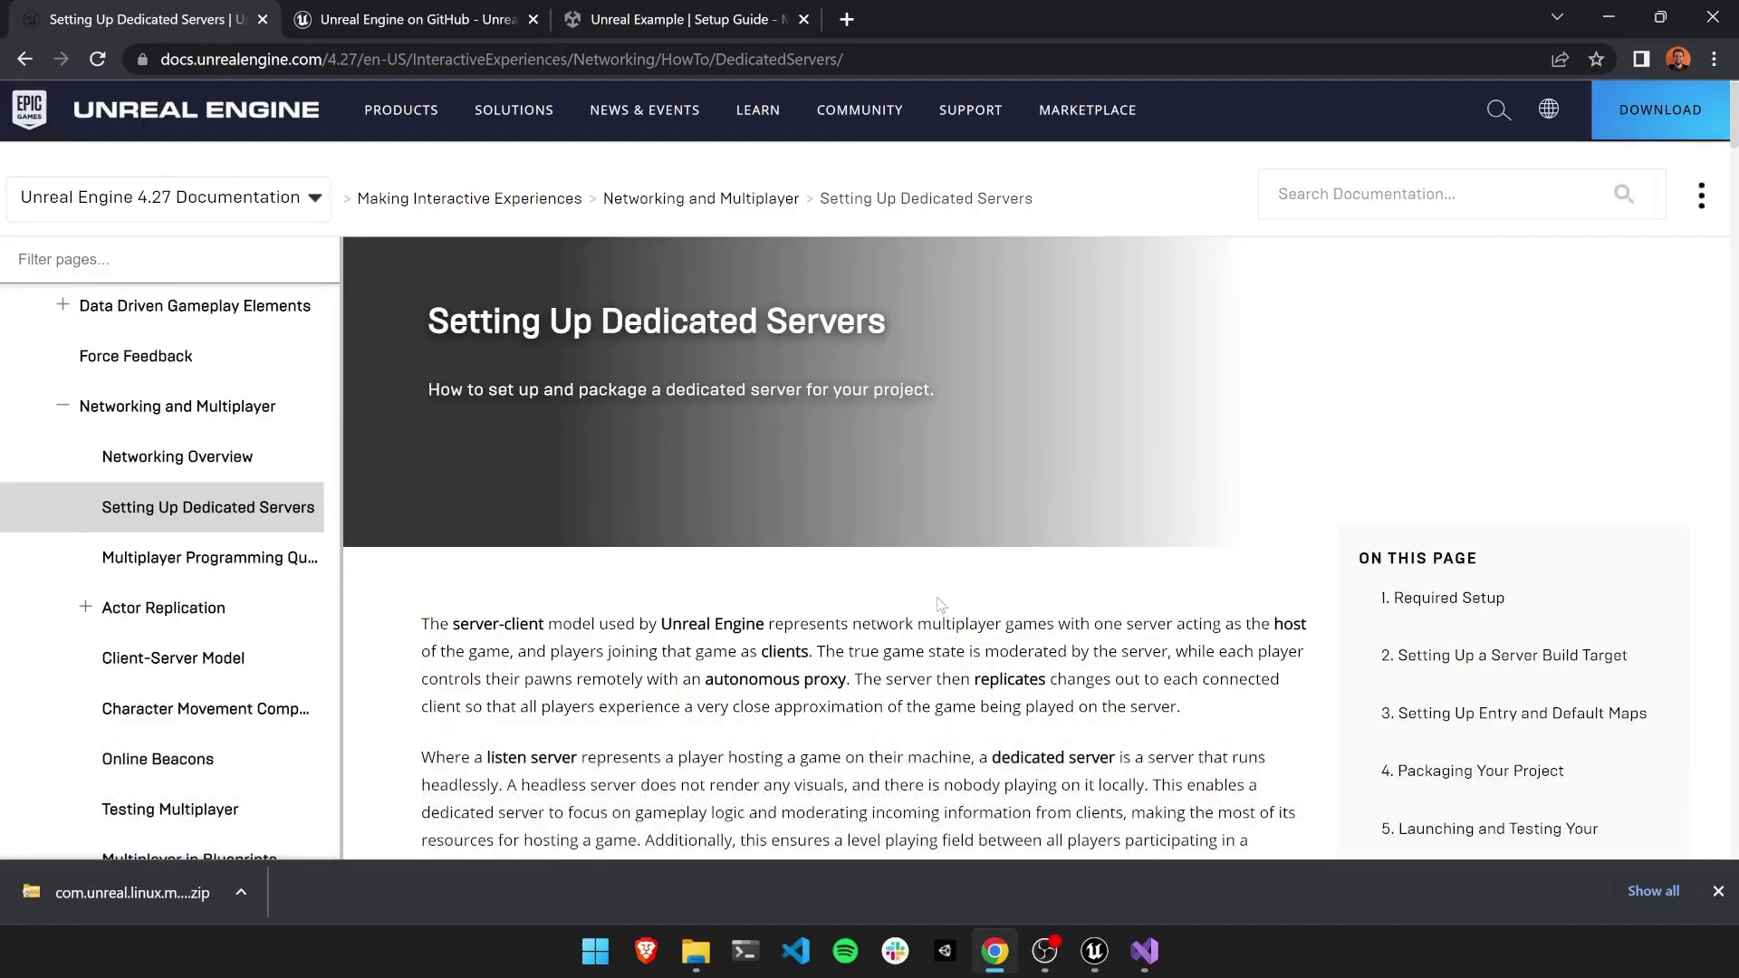
scroll(918, 568, "down", 1)
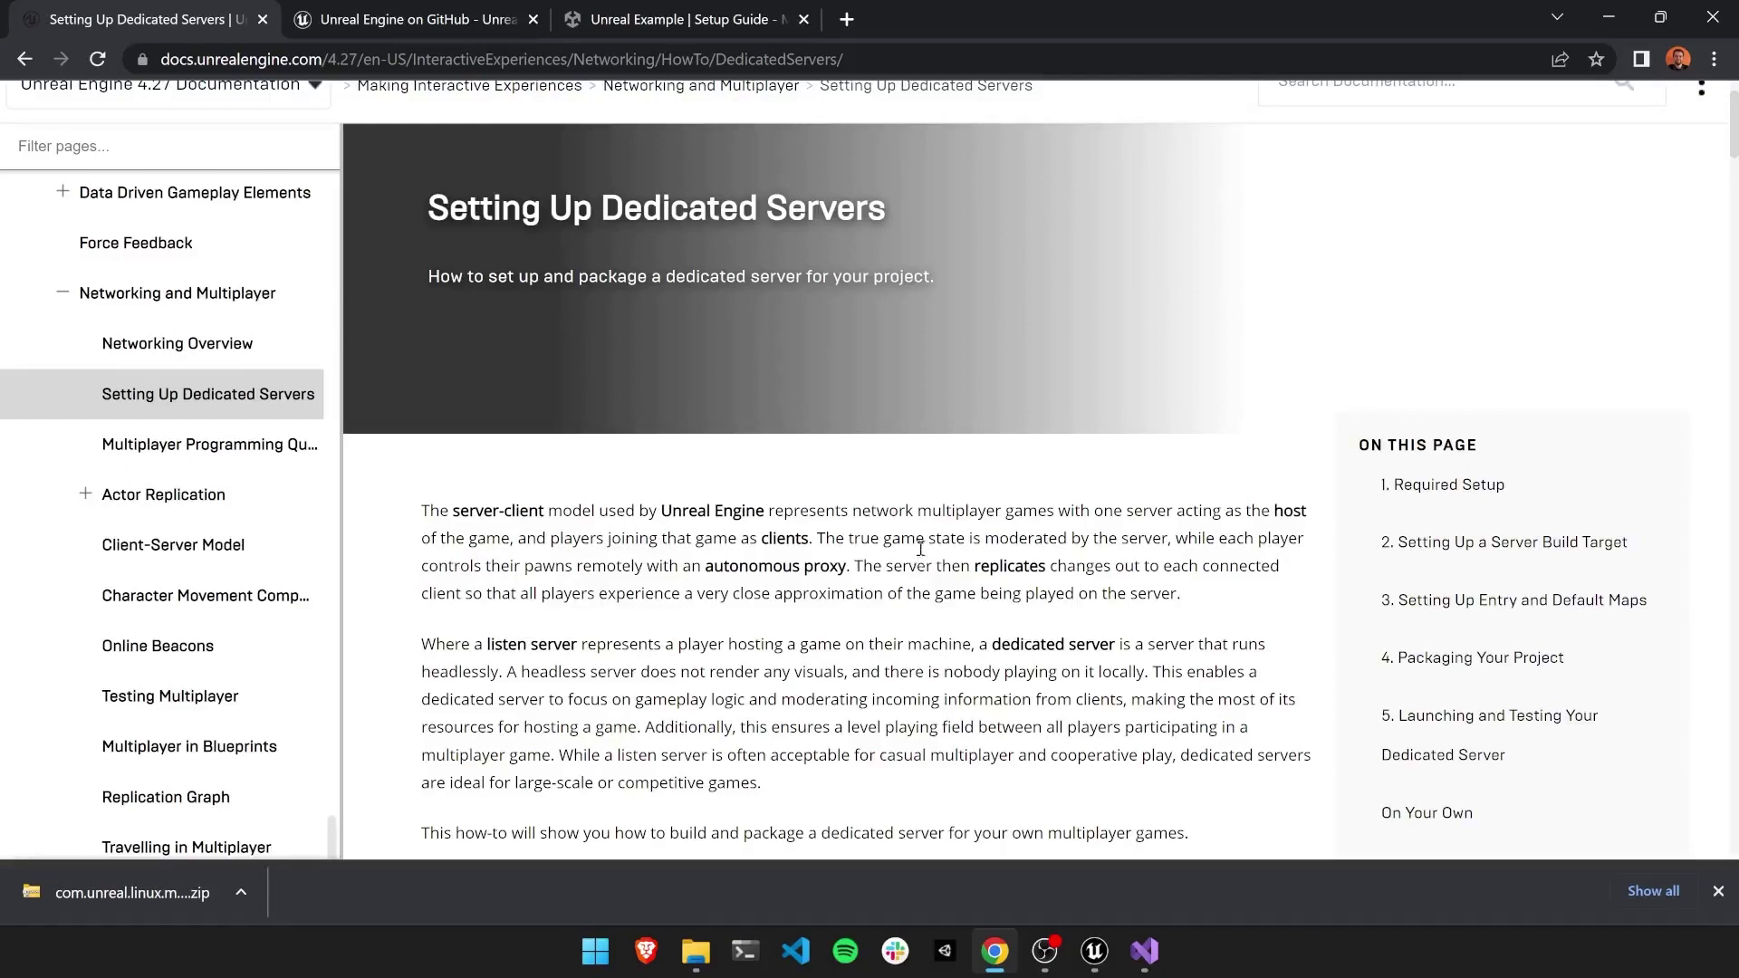
left_click(382, 23)
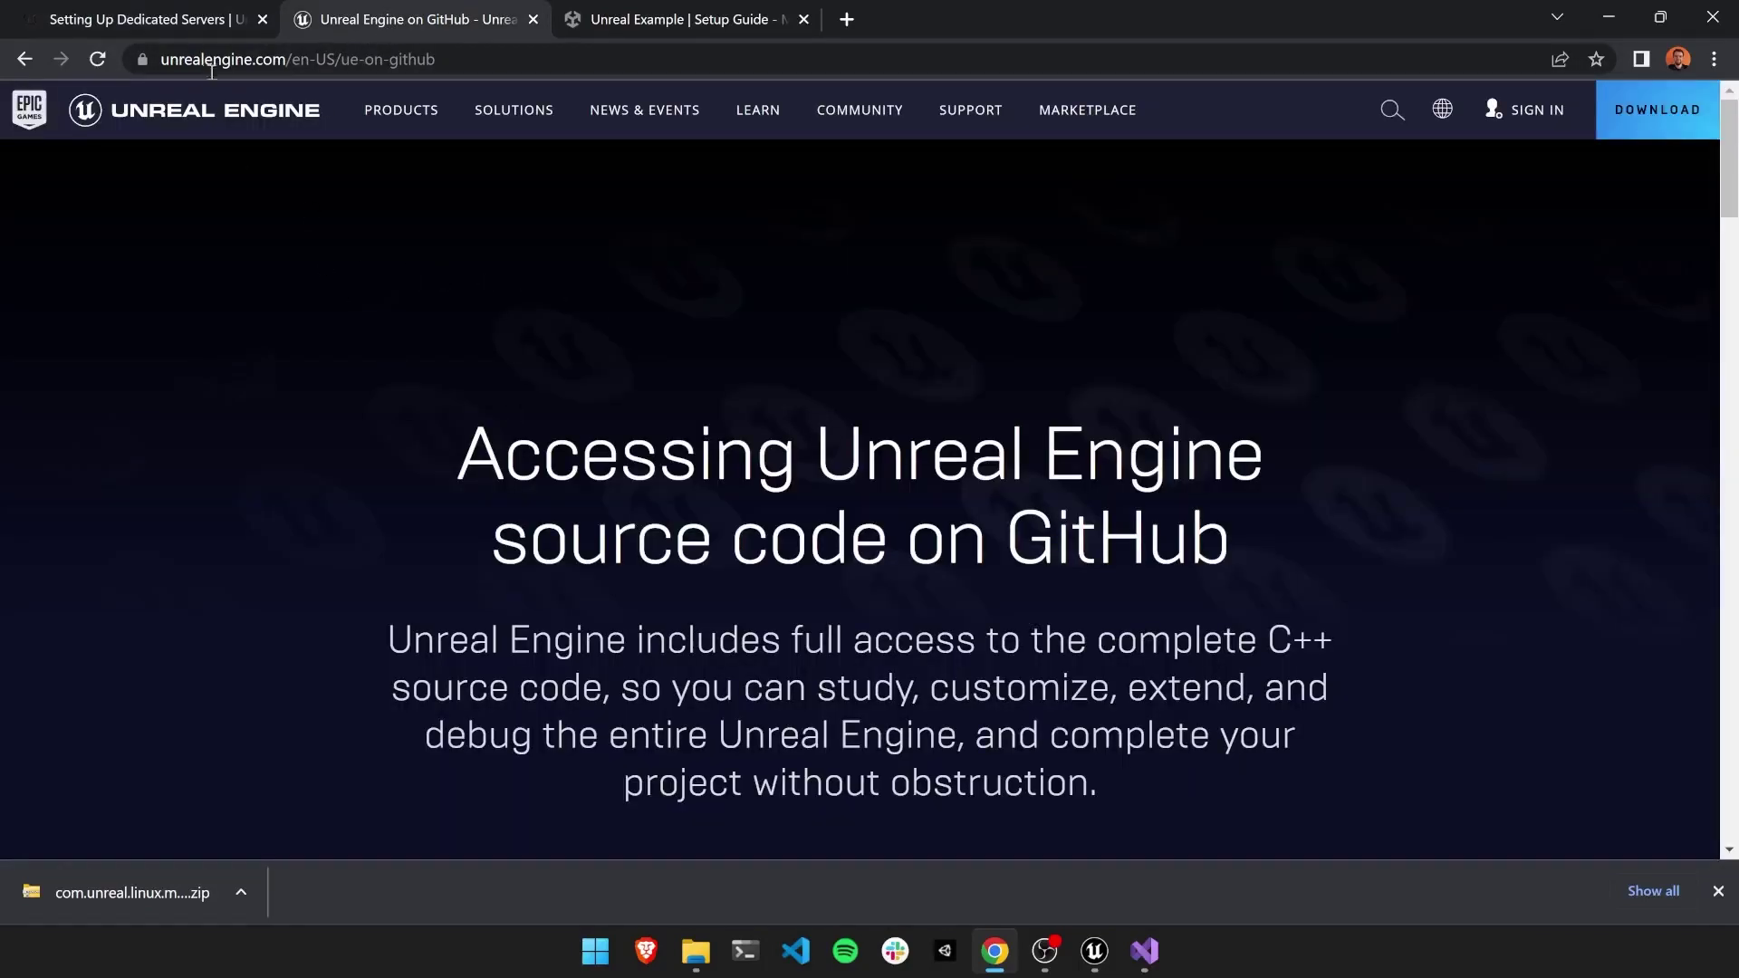
left_click(198, 22)
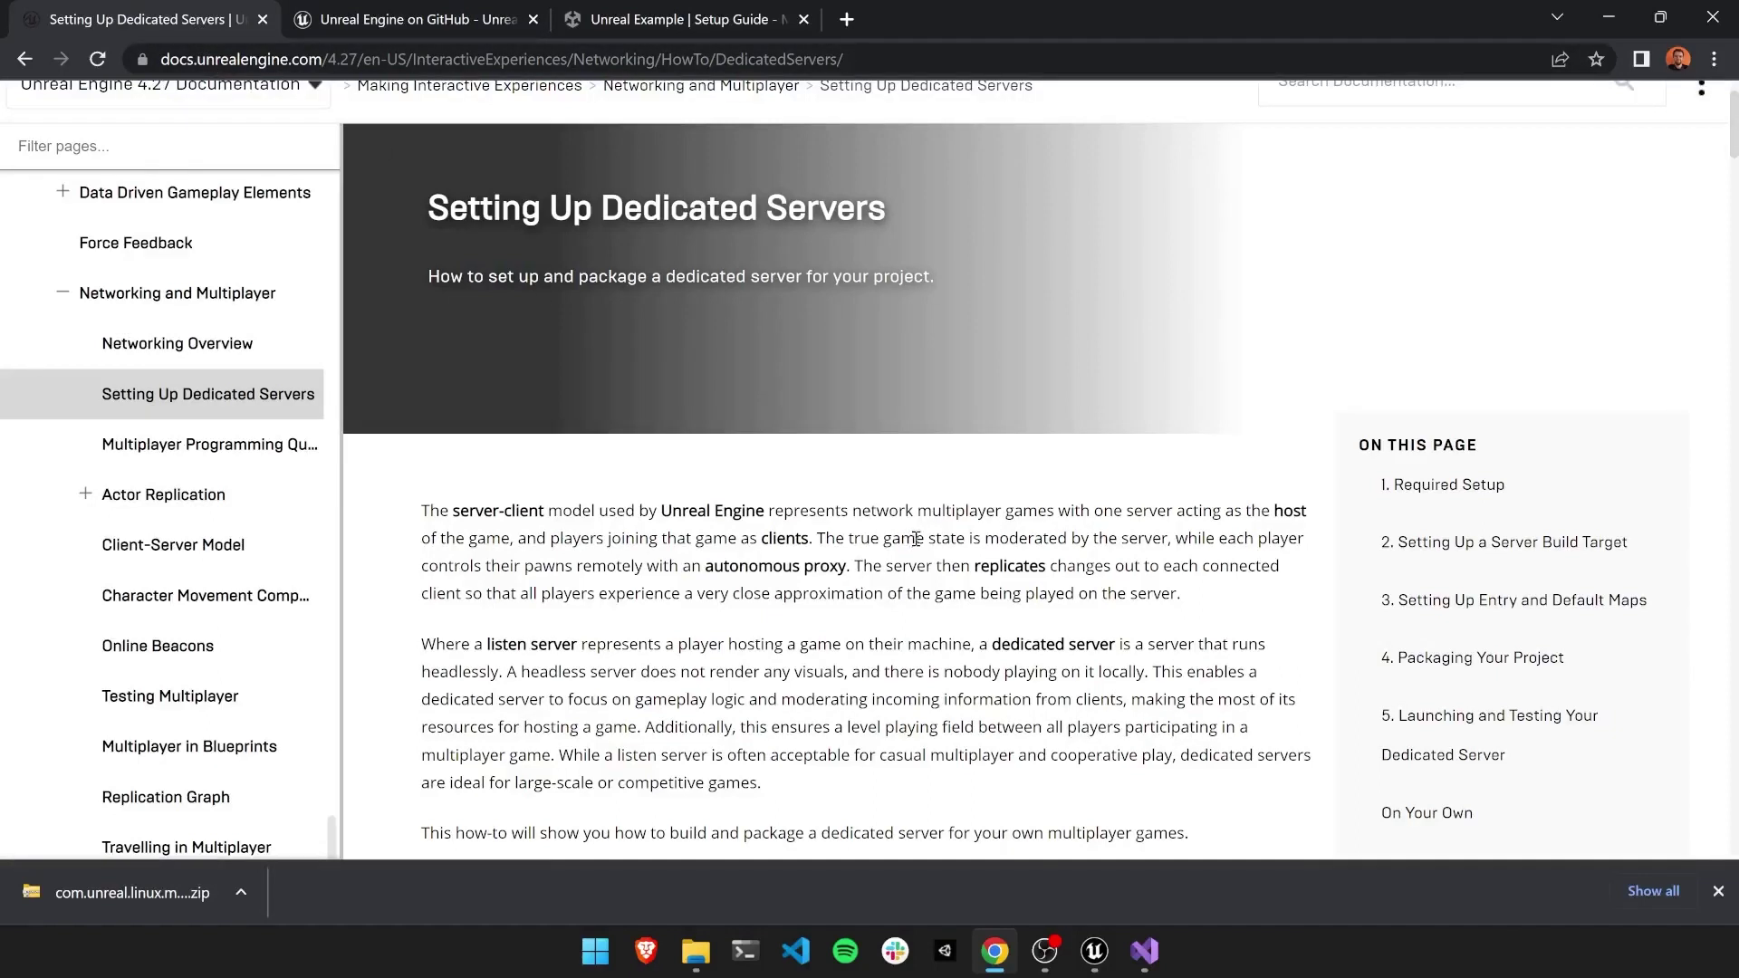
Switch to the Unreal Editor and examine the project's packaging build targets and the Linux packaging output folder choice without packaging
left_click(1095, 951)
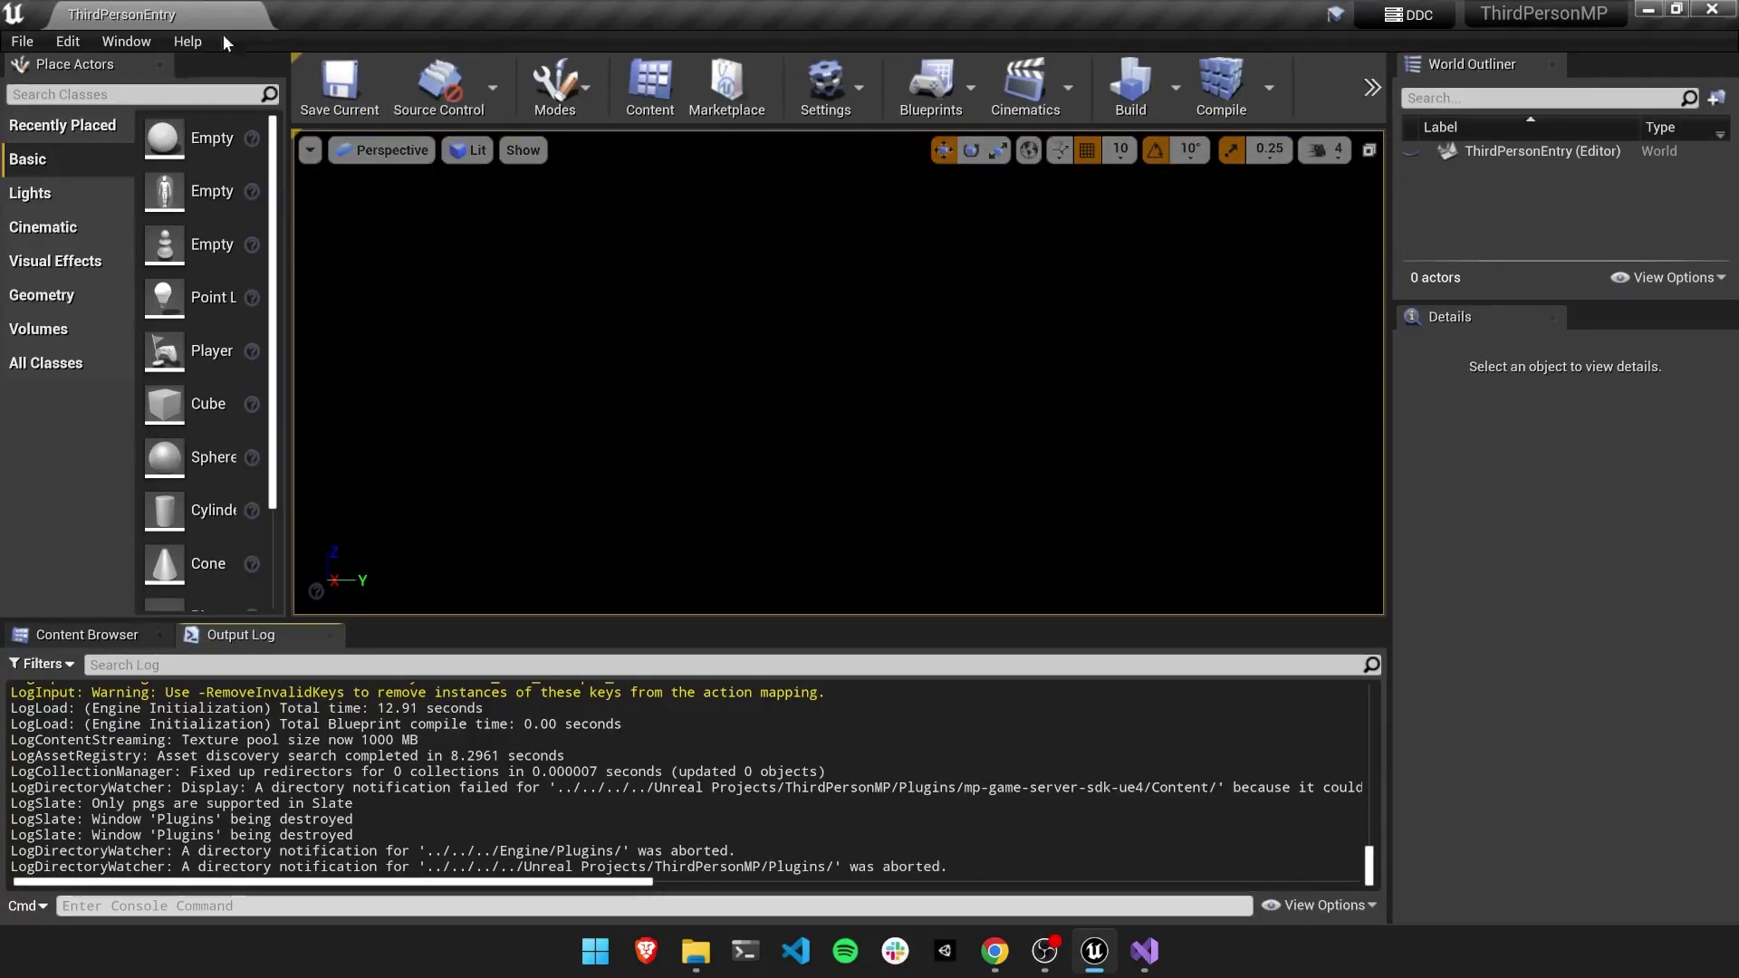
left_click(22, 41)
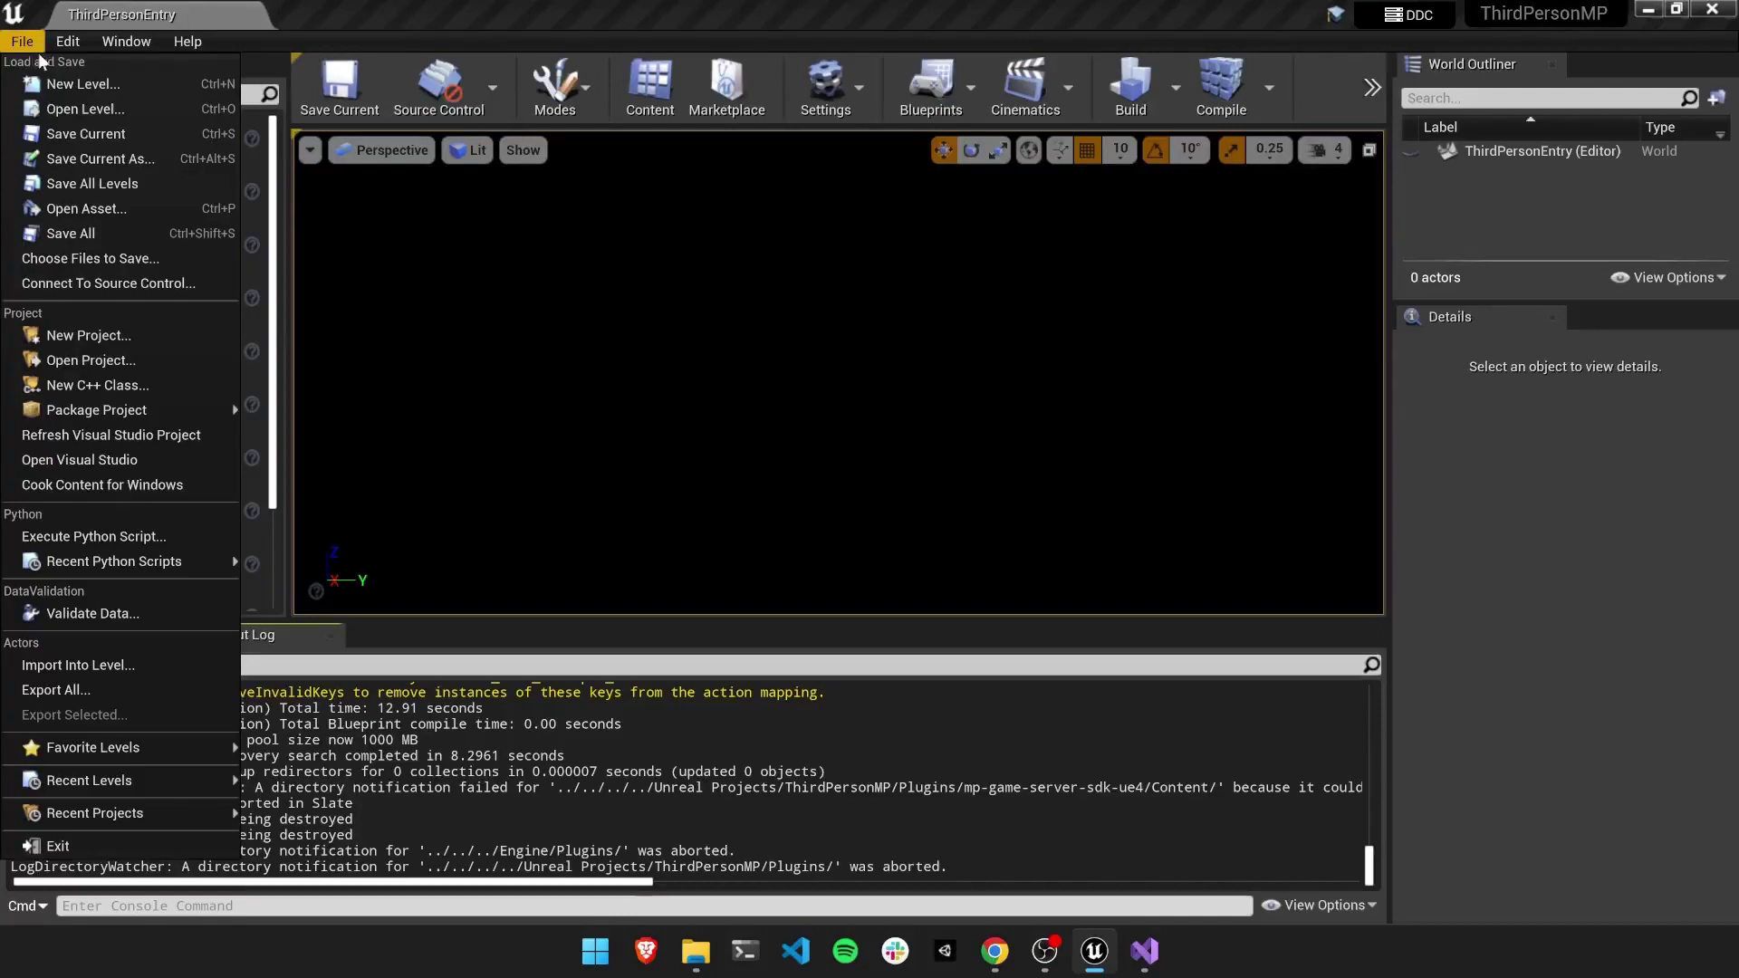
mouse_move(118, 409)
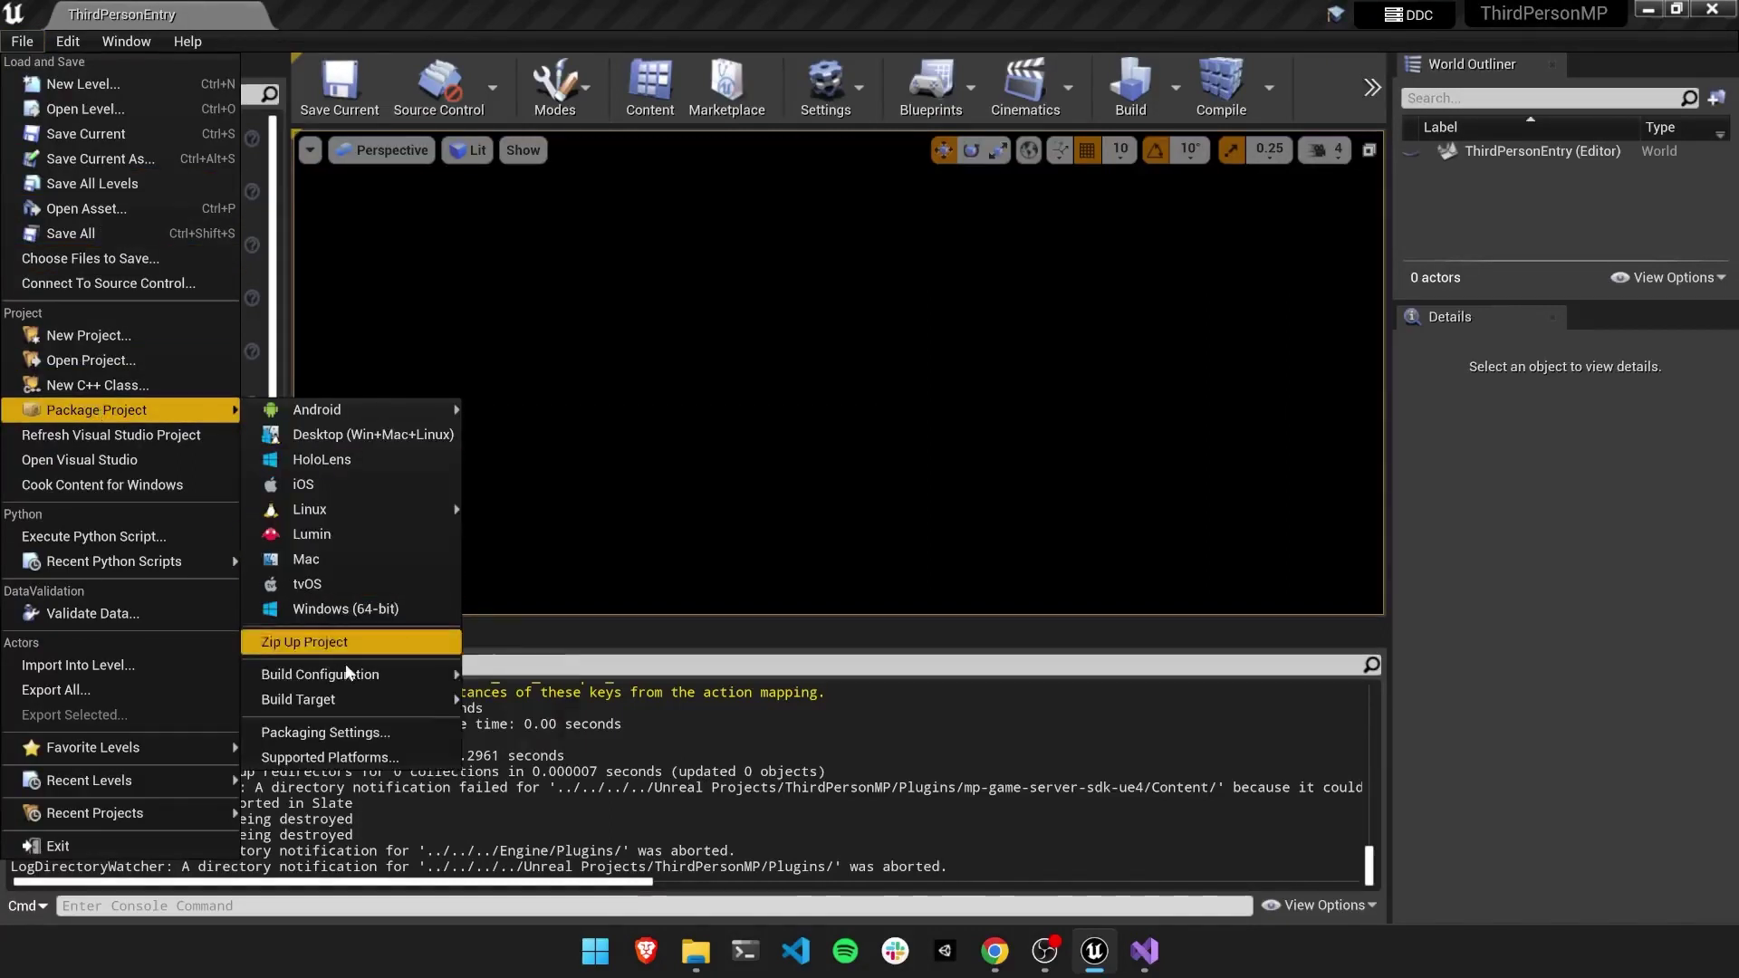
mouse_move(358, 705)
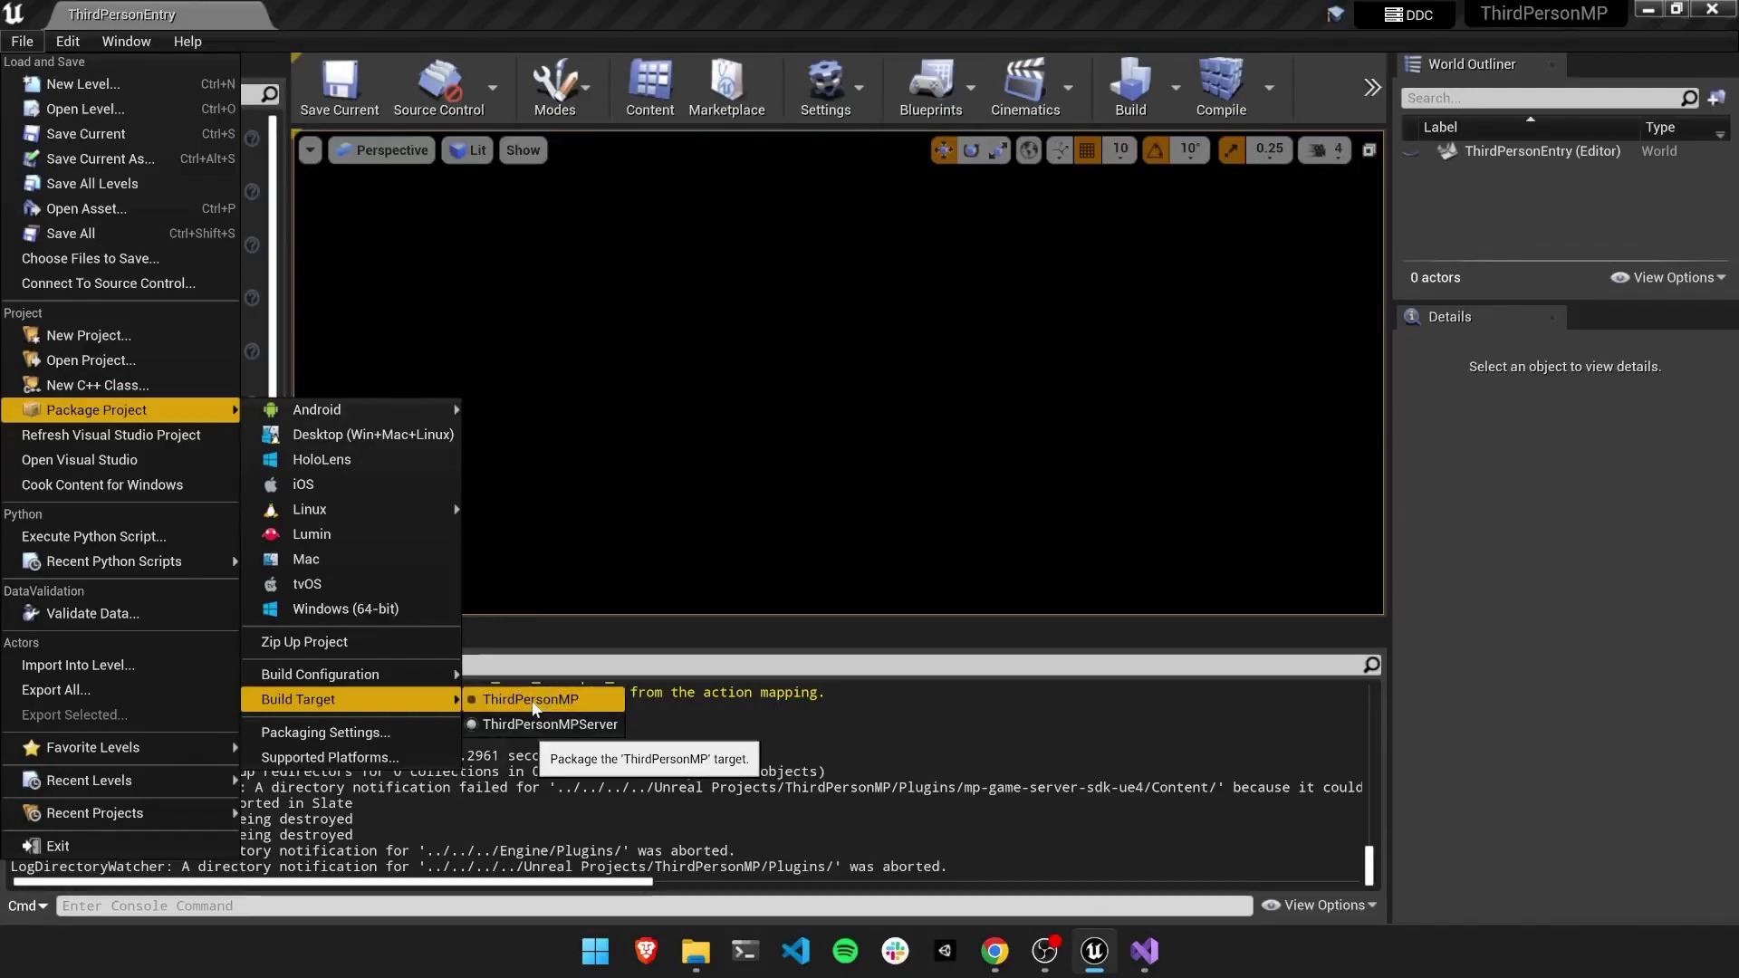
mouse_move(396, 512)
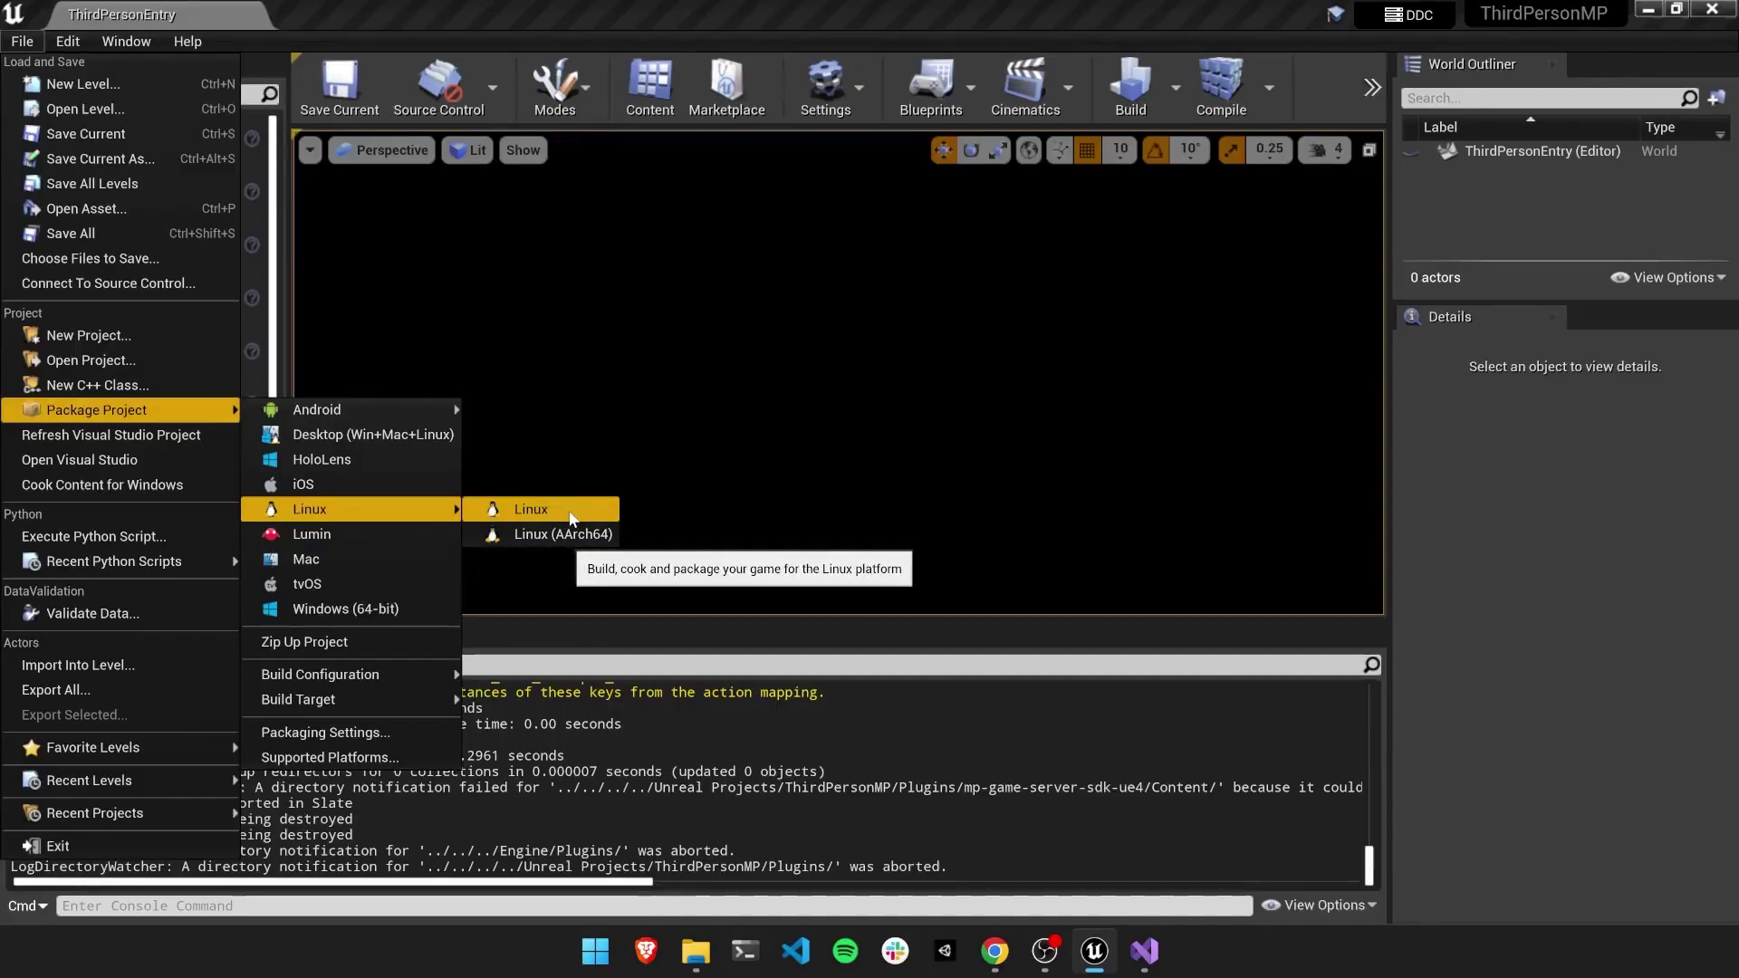
left_click(572, 513)
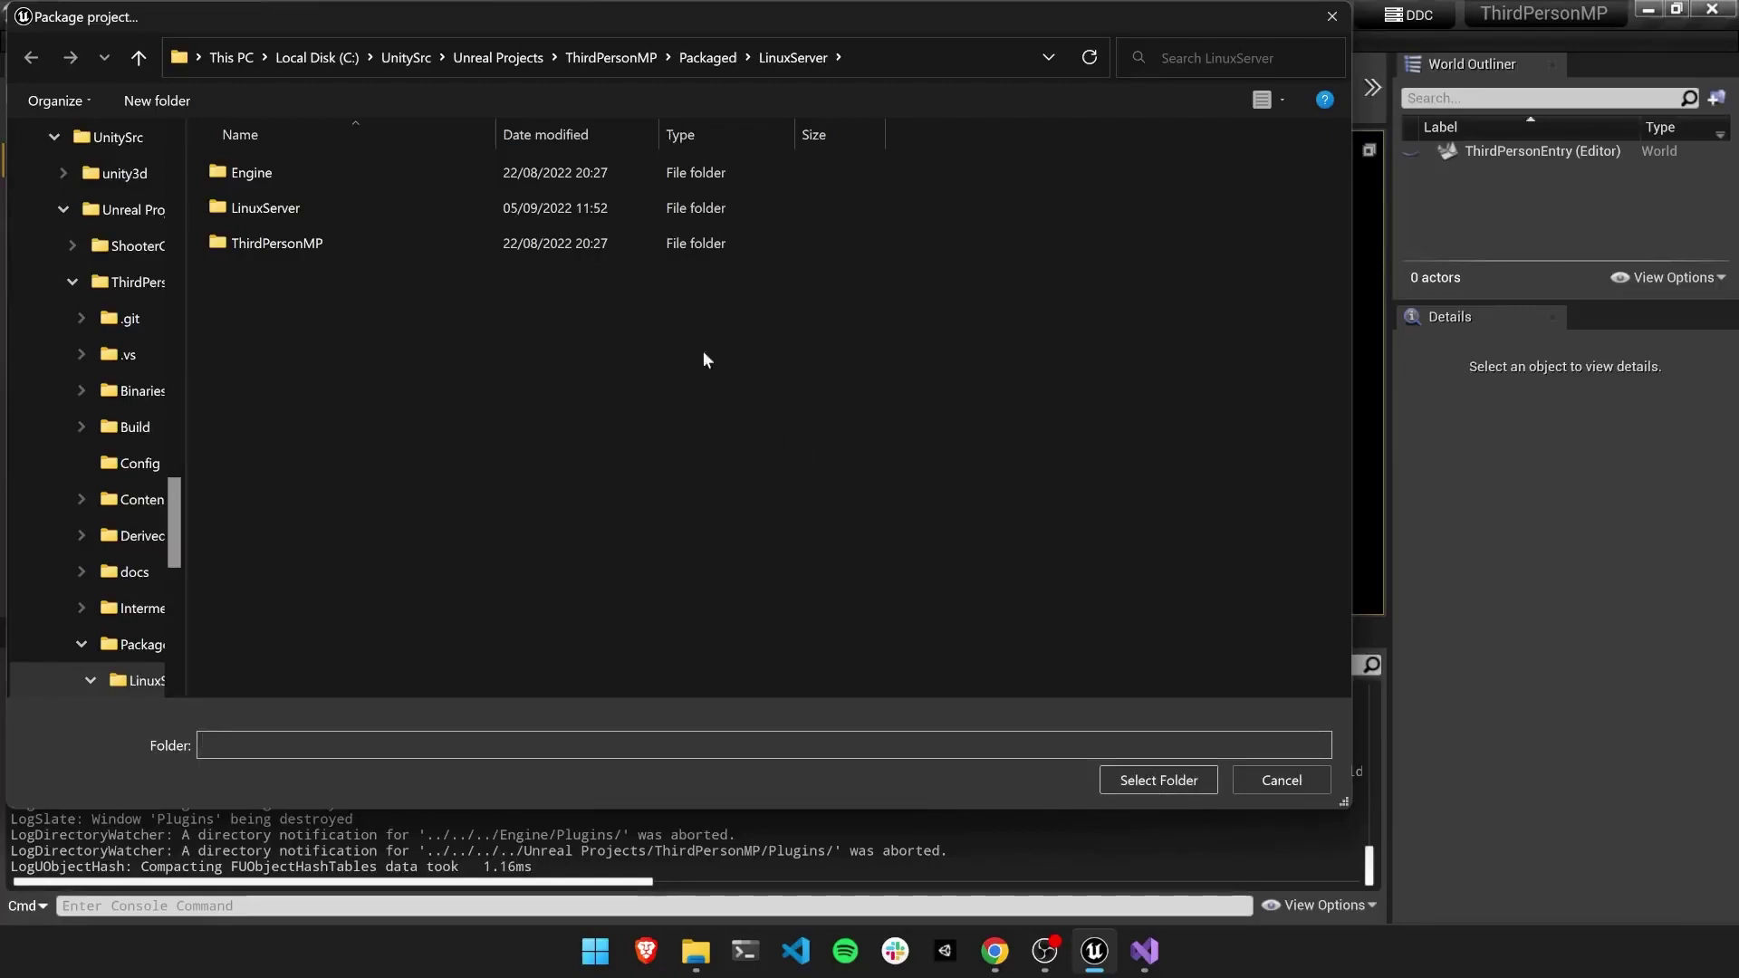
left_click(1307, 781)
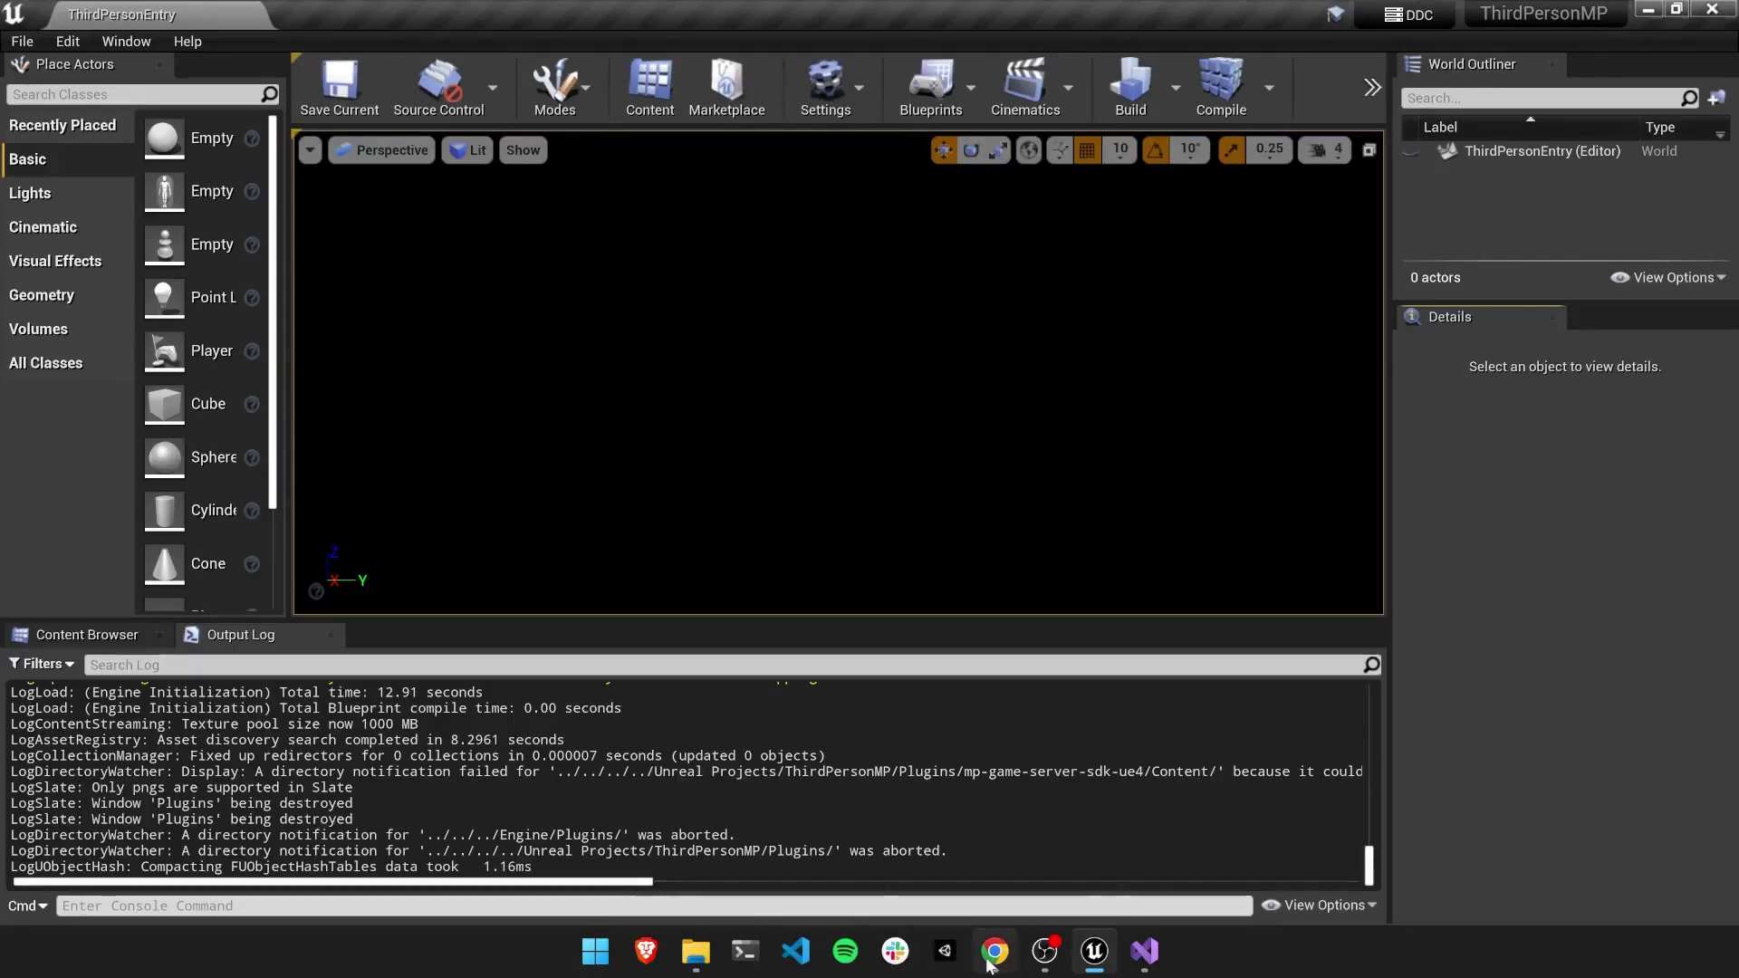
Switch to the Unity setup guide in Chrome and define a Linux build named ThirdPersonMP Dev with direct file upload
mouse_move(995, 951)
left_click(983, 826)
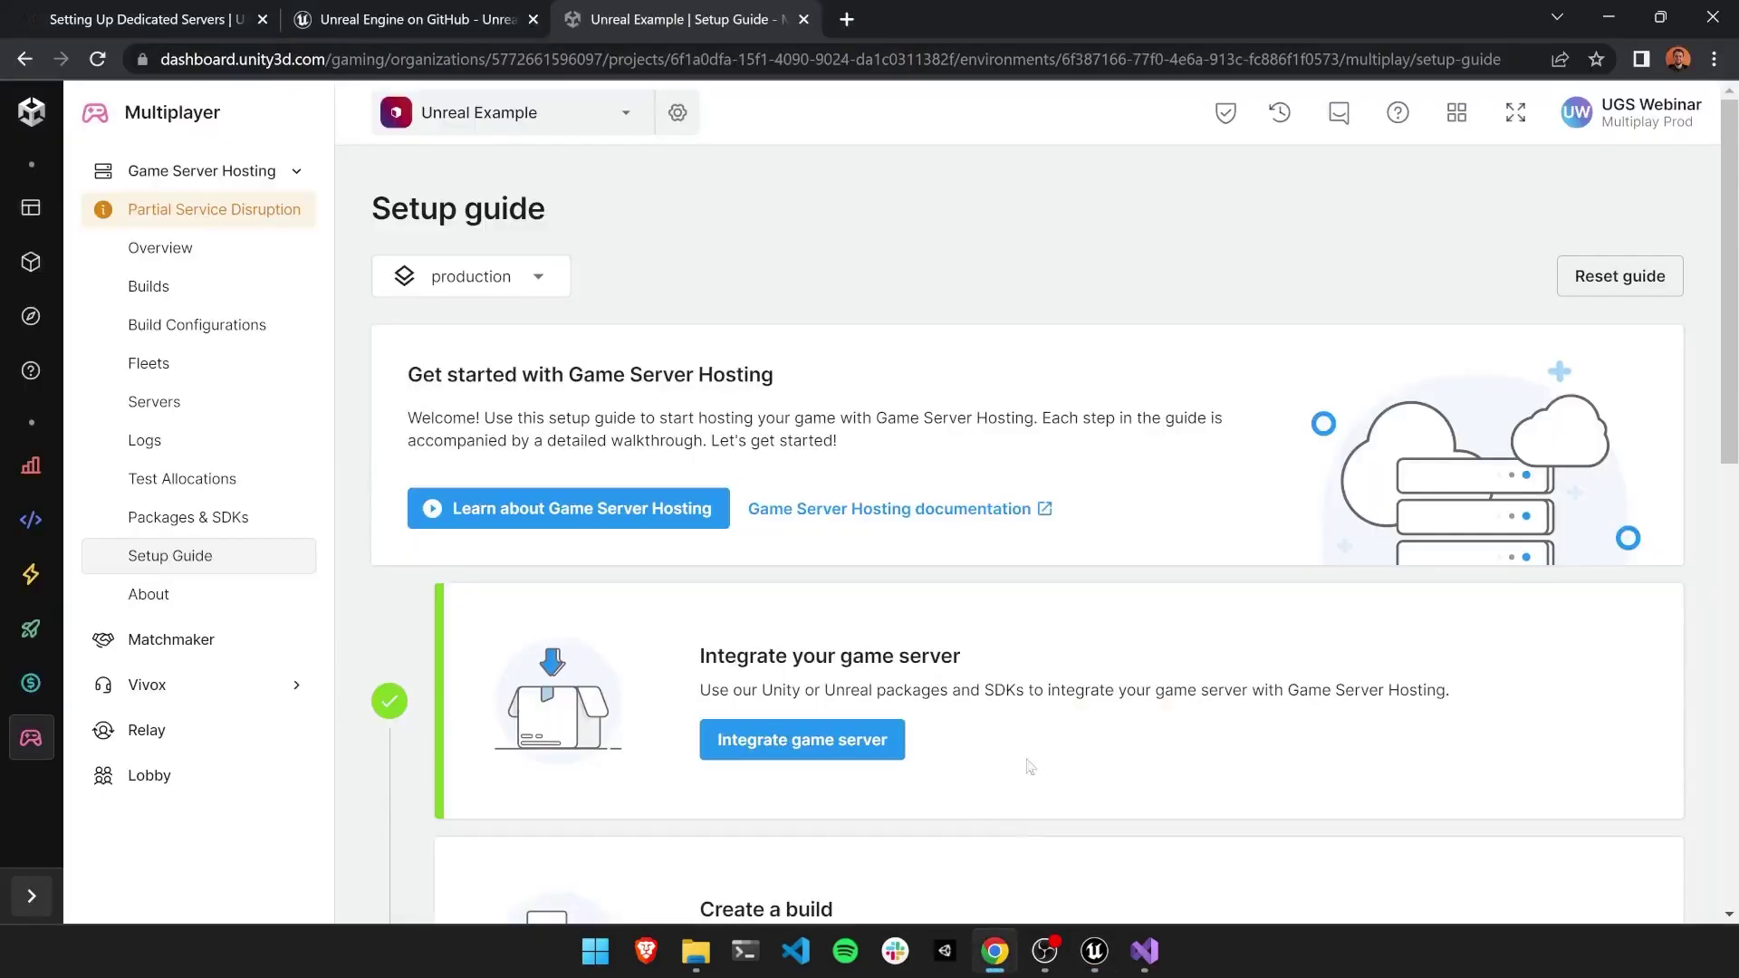
scroll(1141, 416, "down", 2)
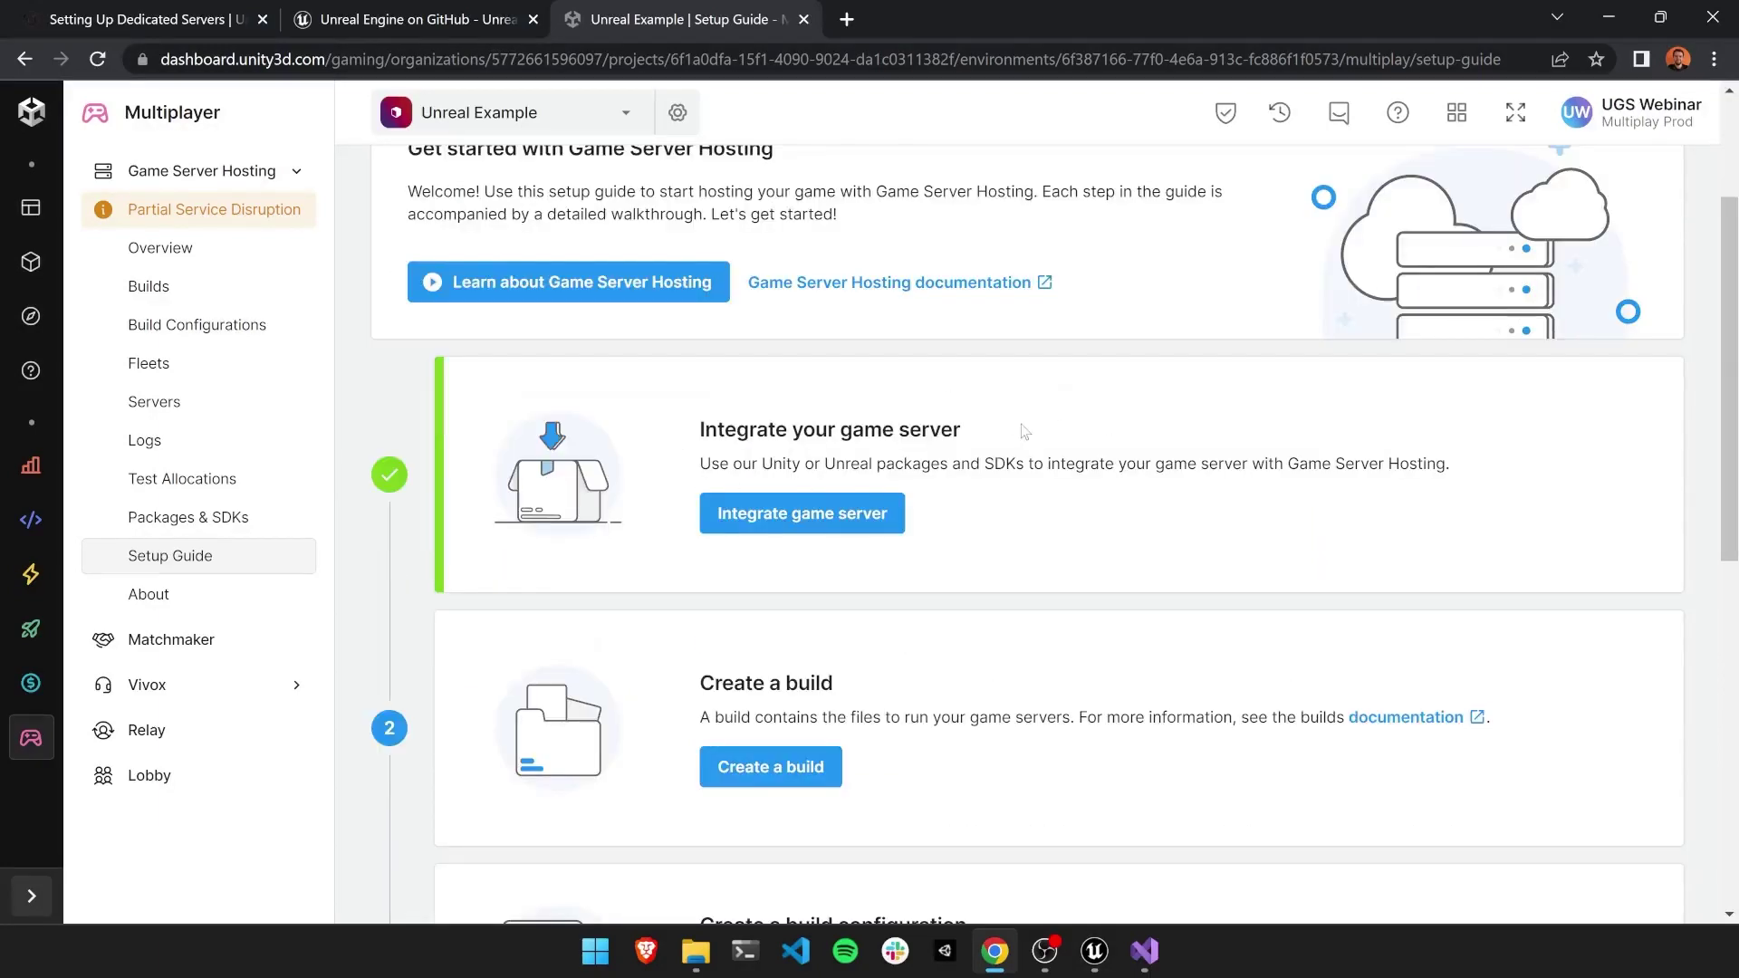
scroll(1055, 554, "down", 2)
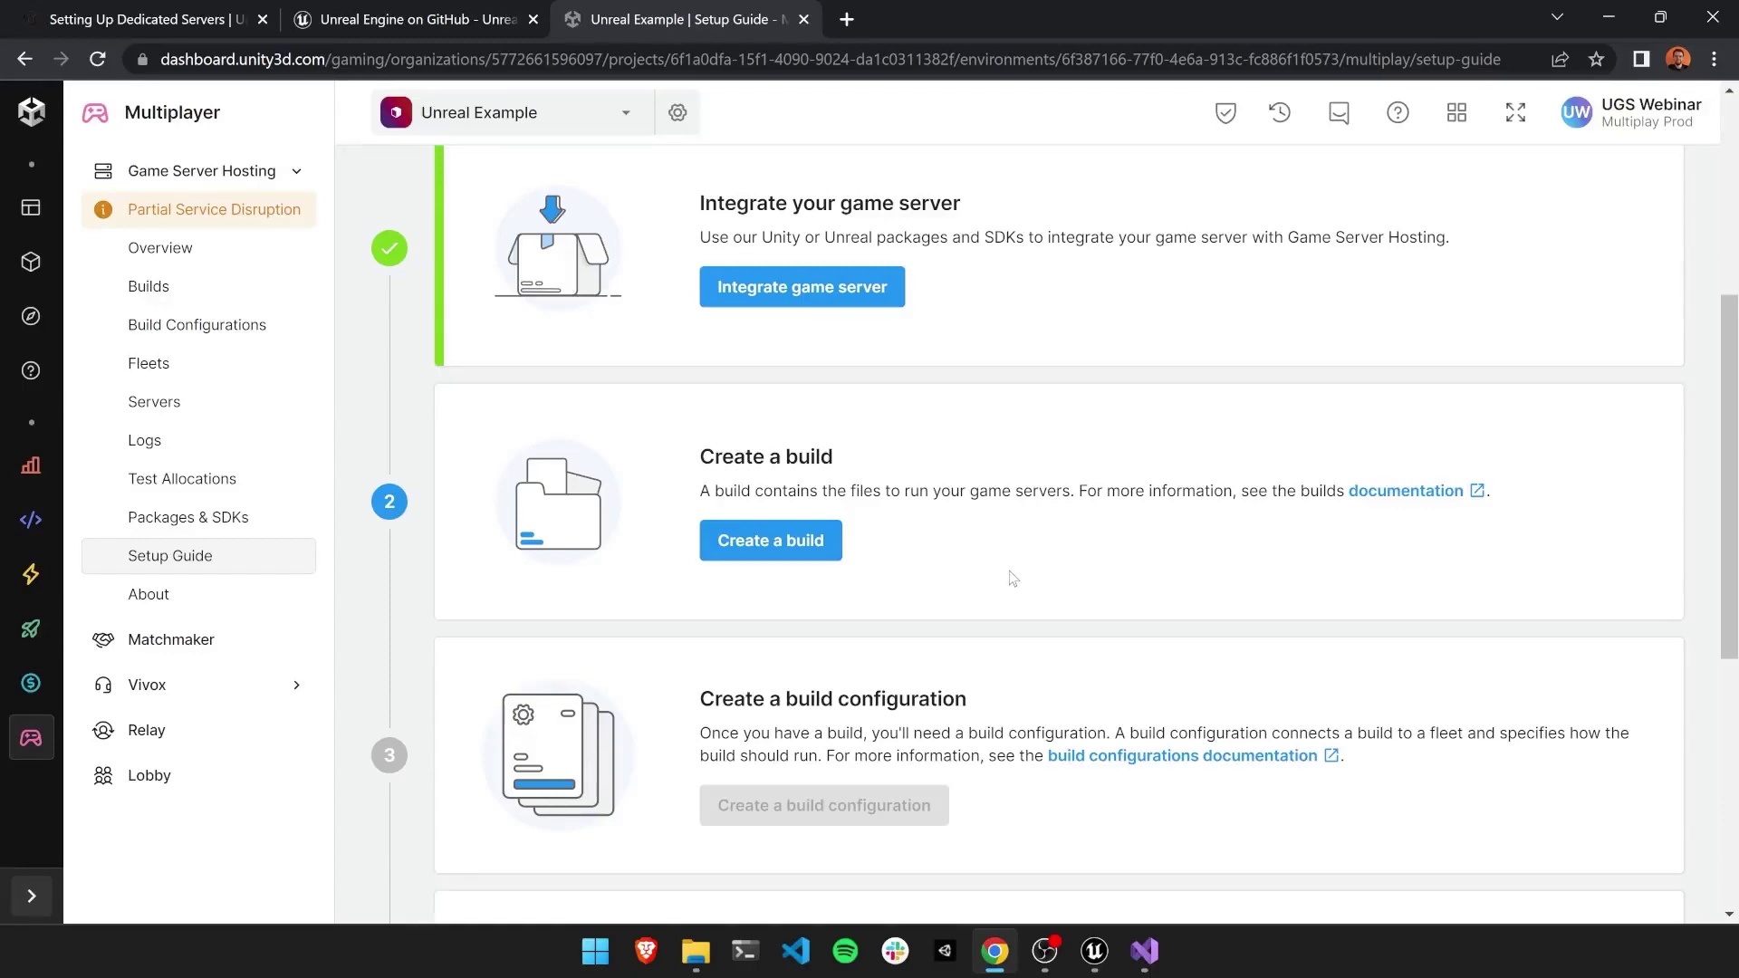
left_click(770, 540)
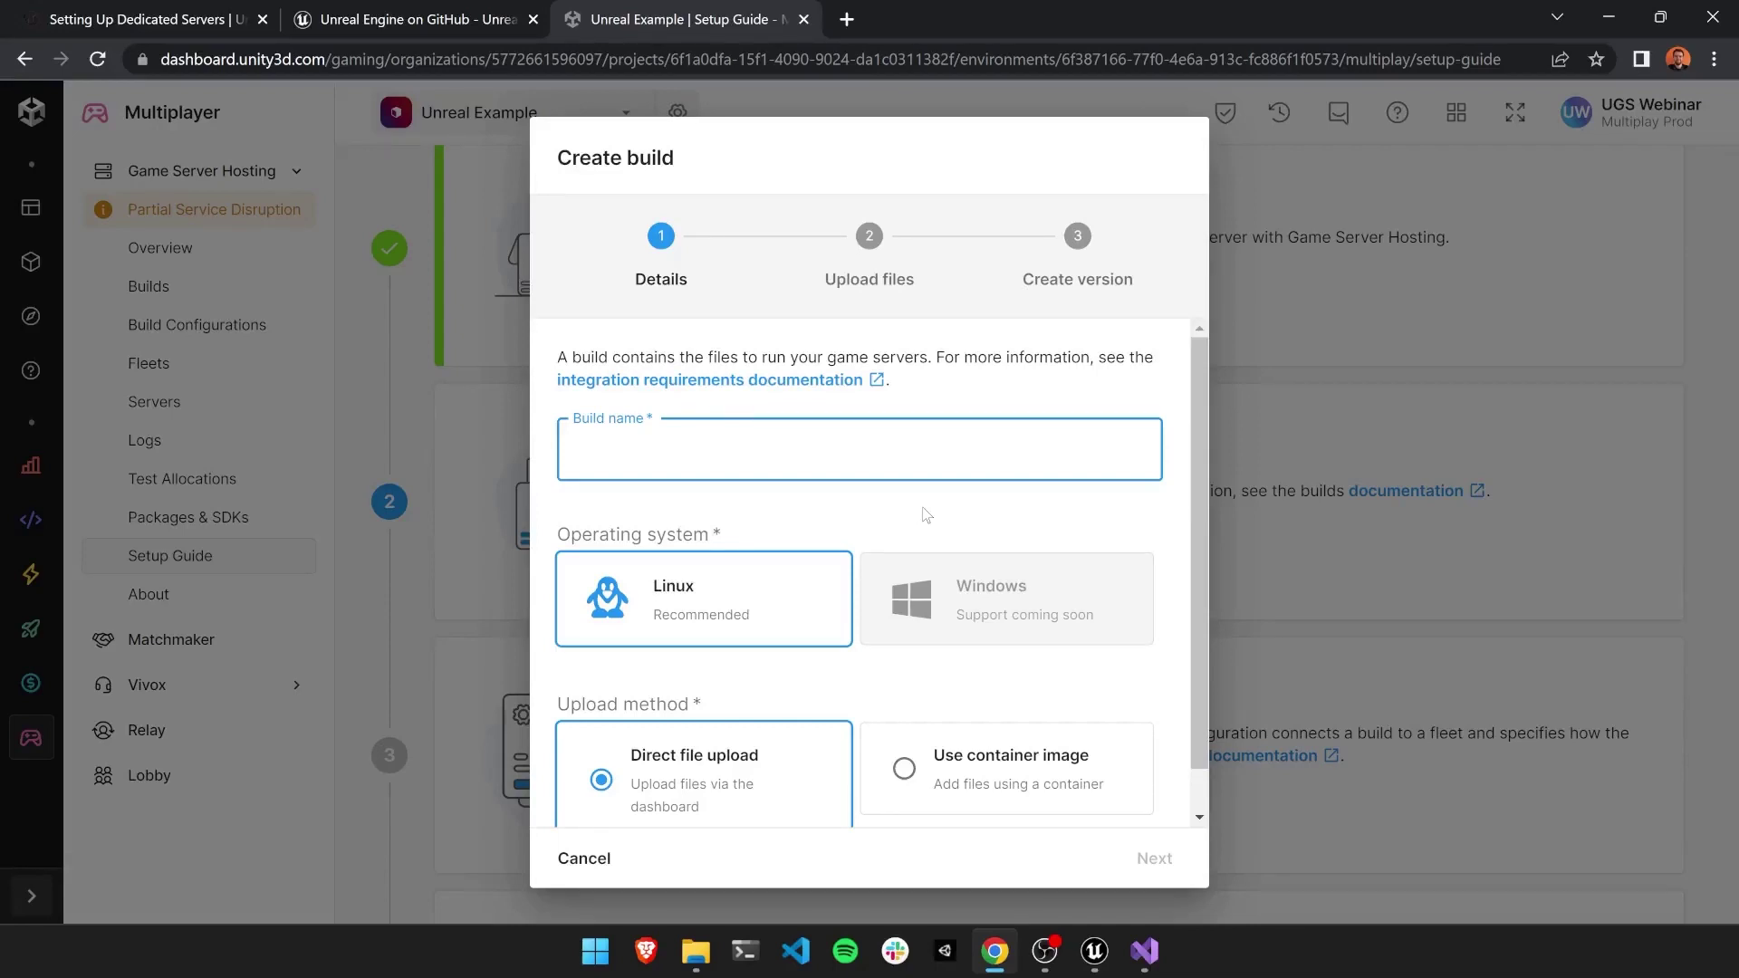
type("Thr")
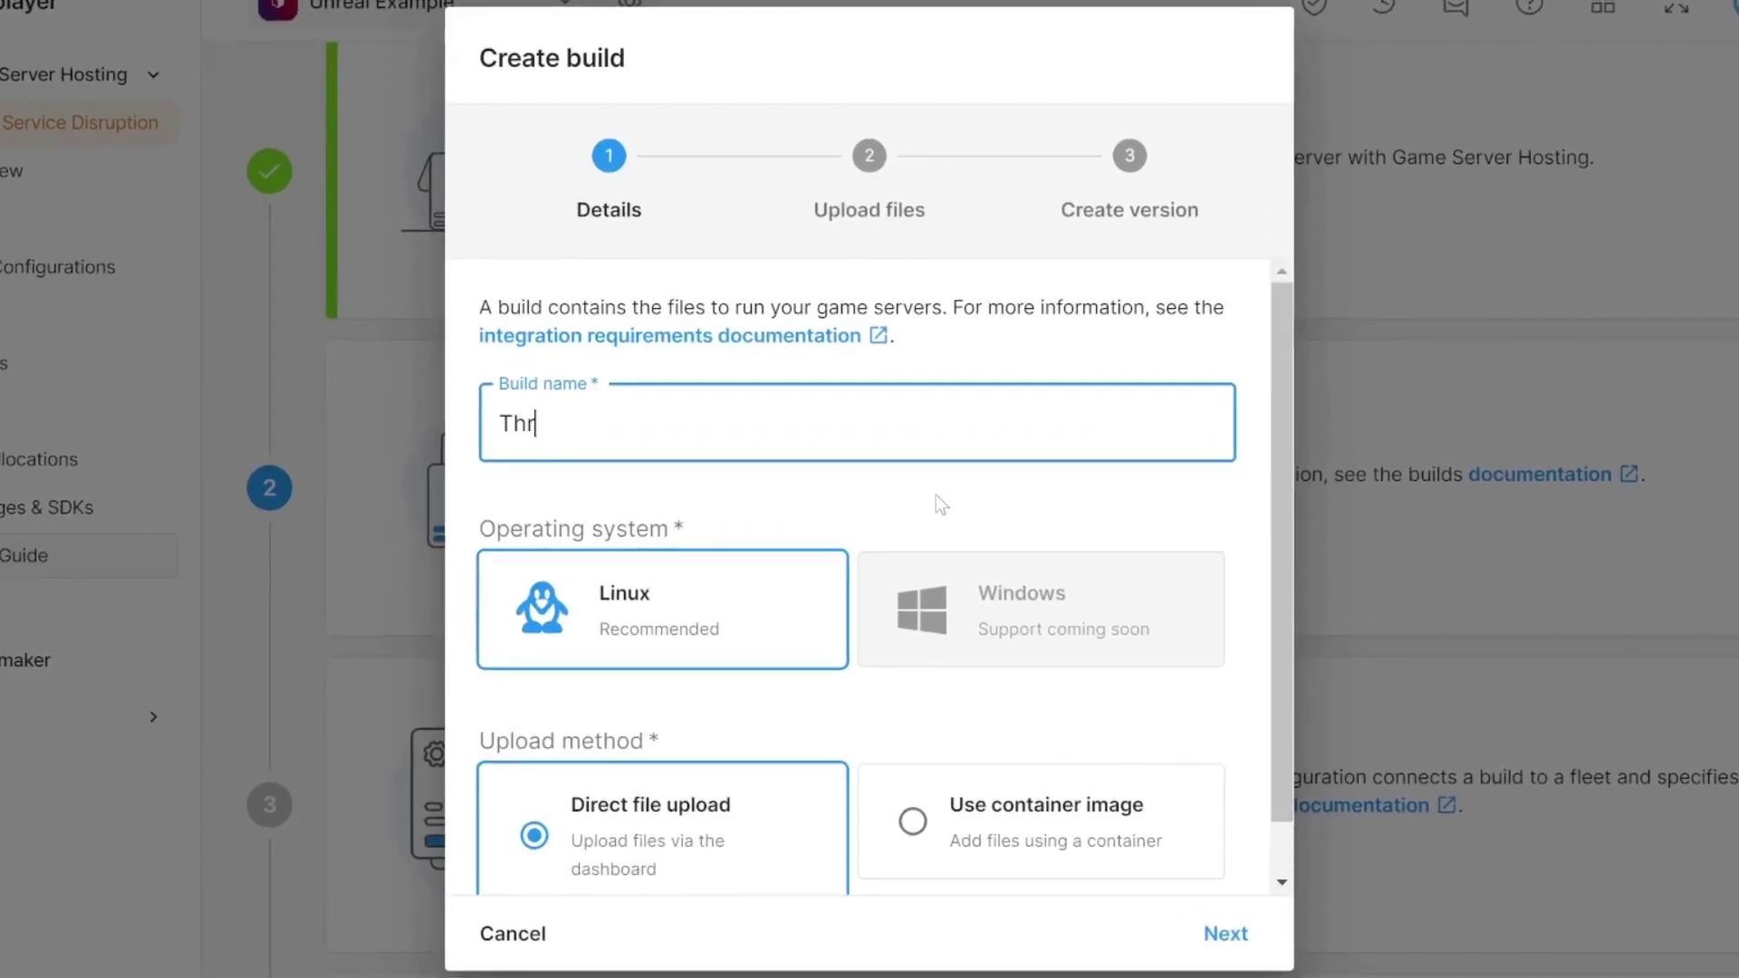
type("irdPersonMP")
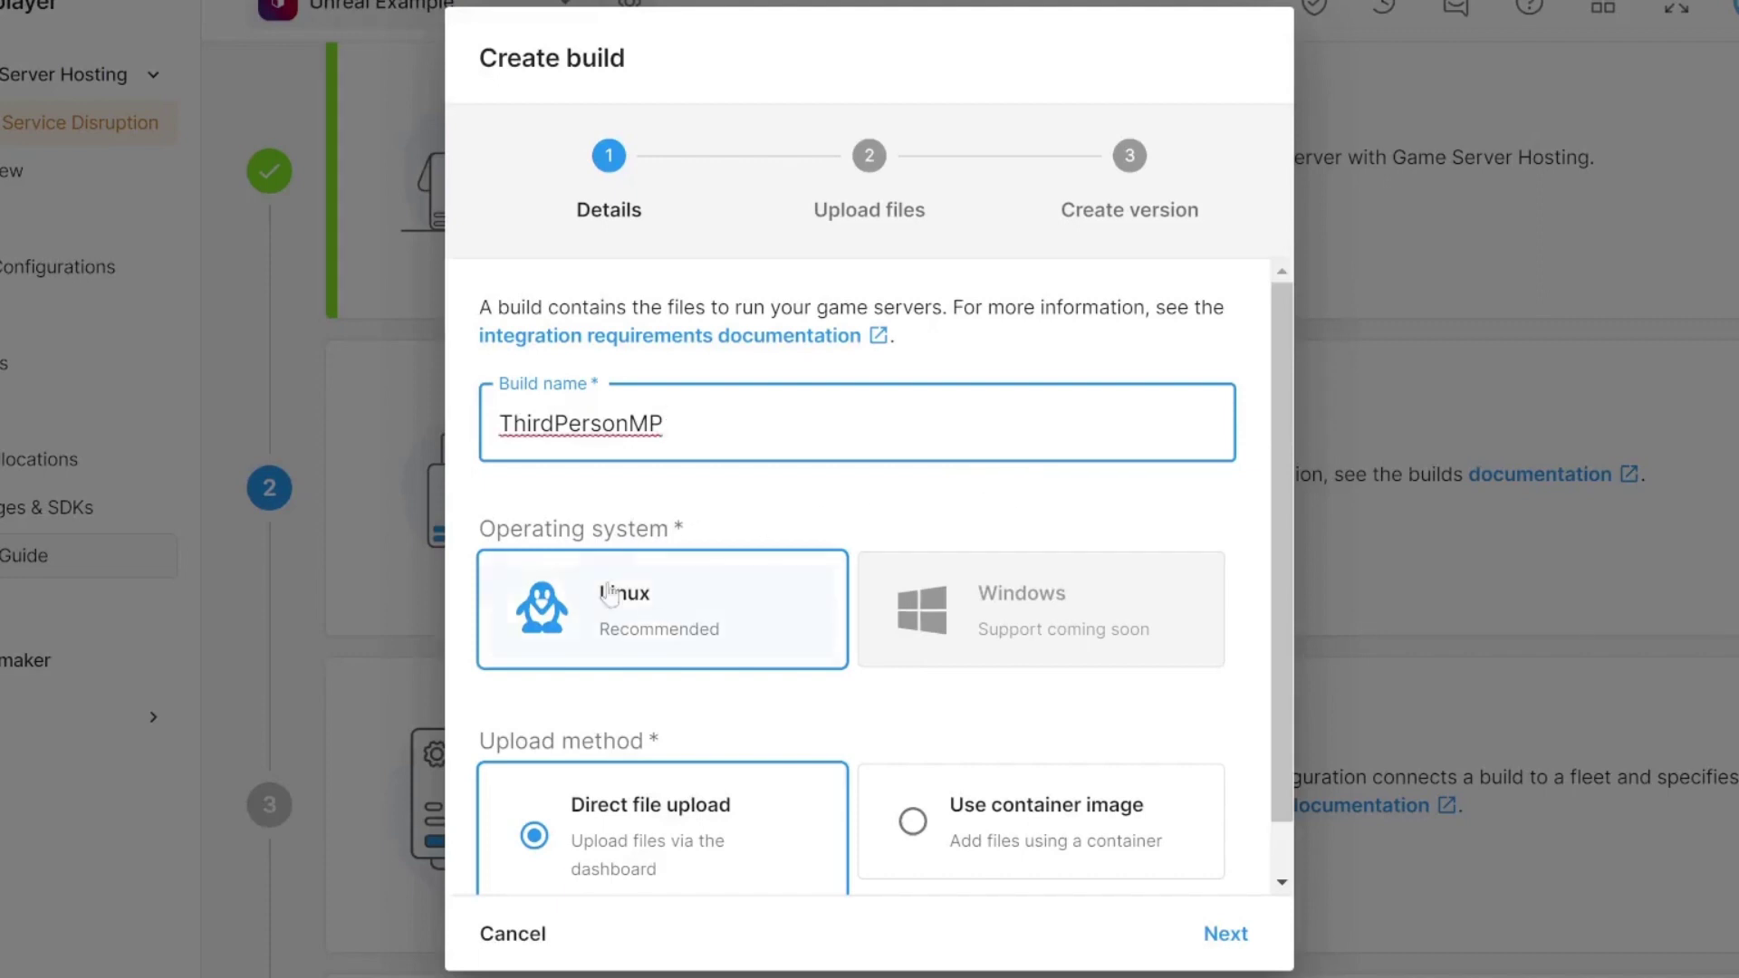
type(" Dev")
scroll(747, 525, "down", 1)
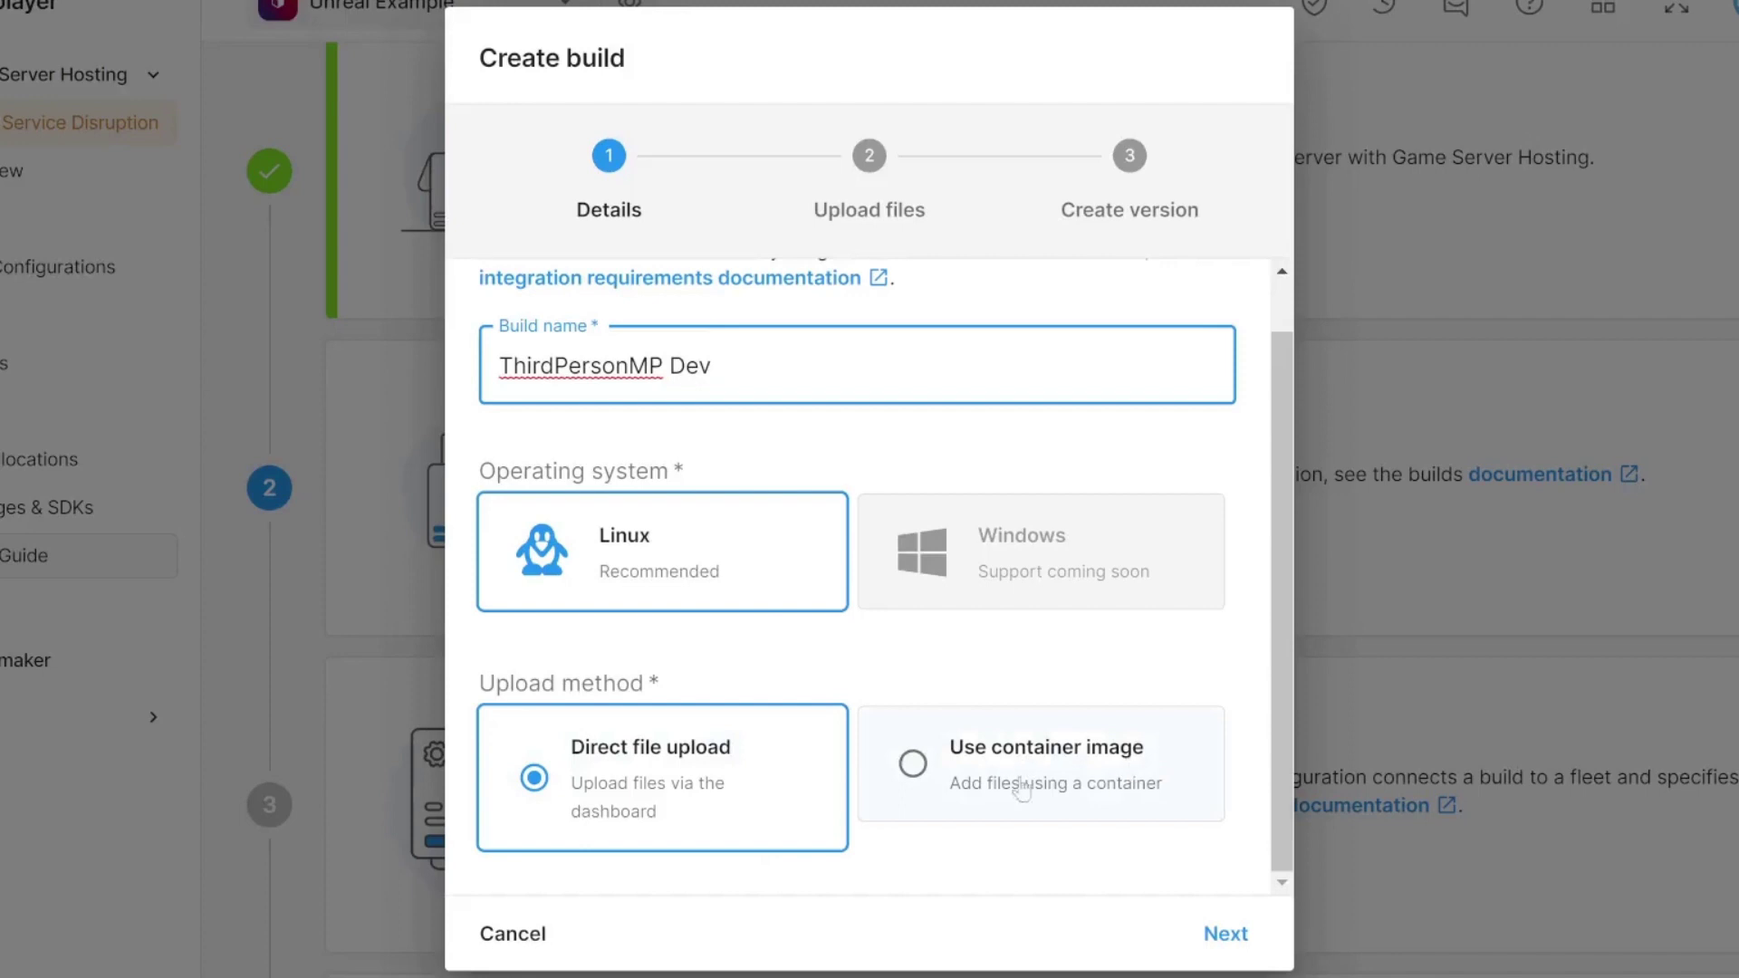
left_click(1225, 938)
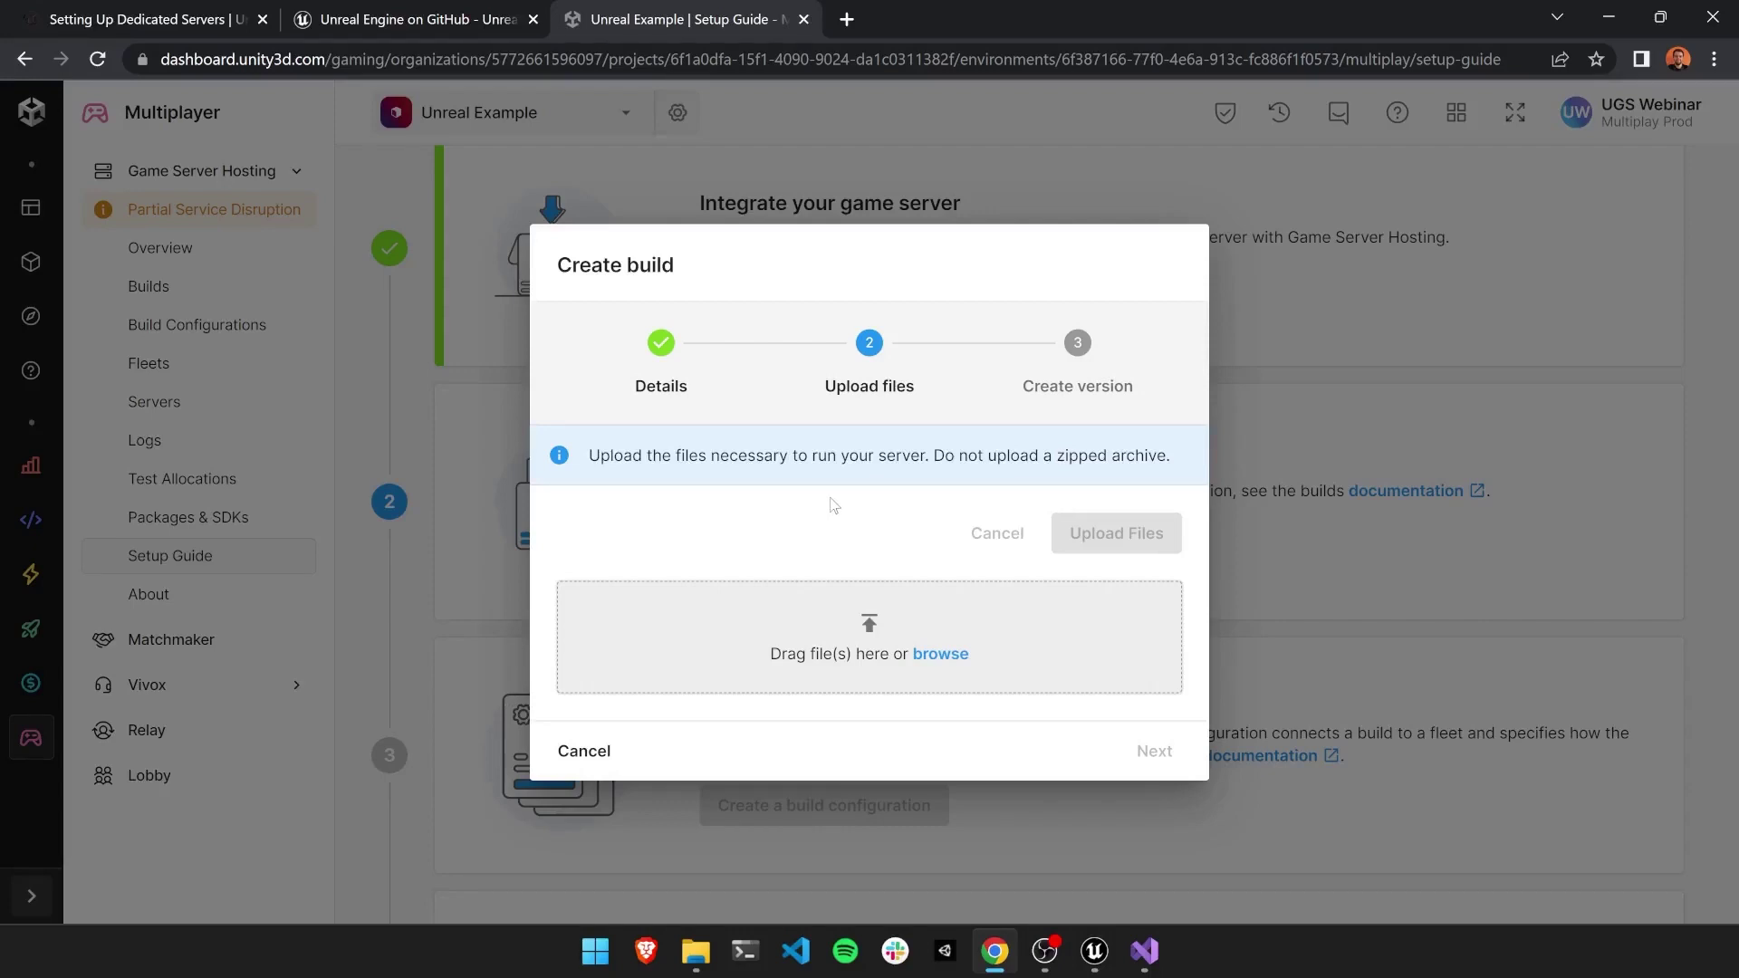
Add the contents of the LinuxServer folder from ThirdPersonMP's Packaged folder in File Explorer to the build's upload list
mouse_move(697, 949)
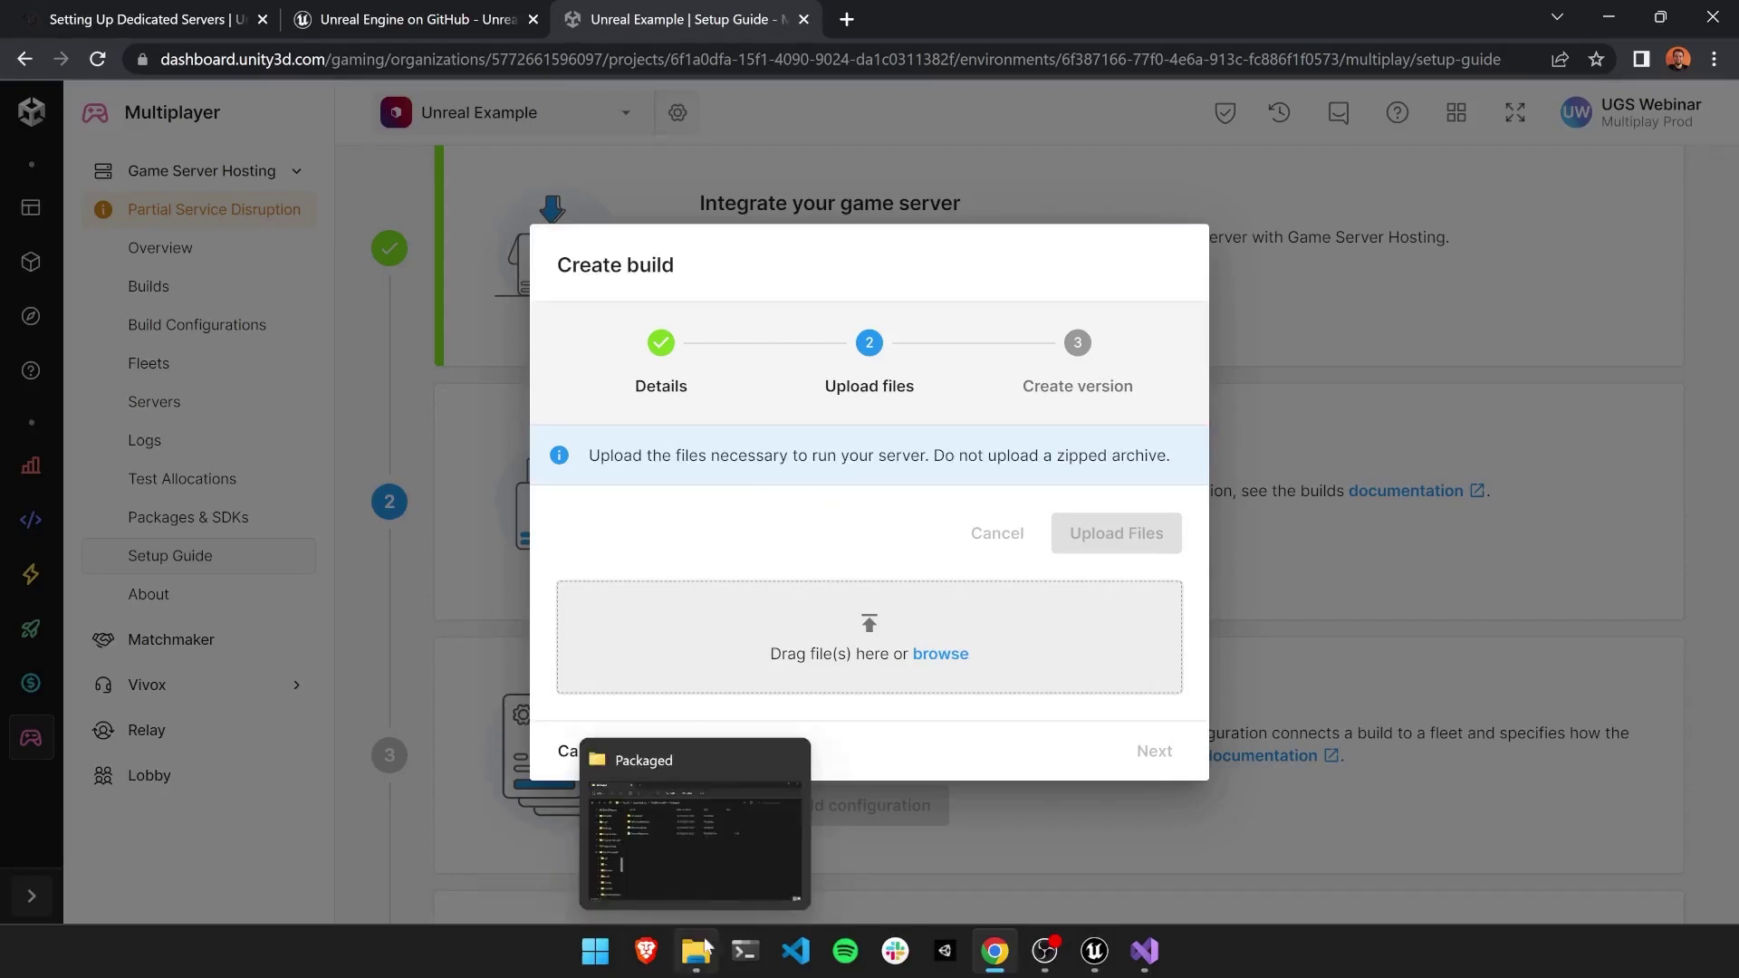
left_click(703, 856)
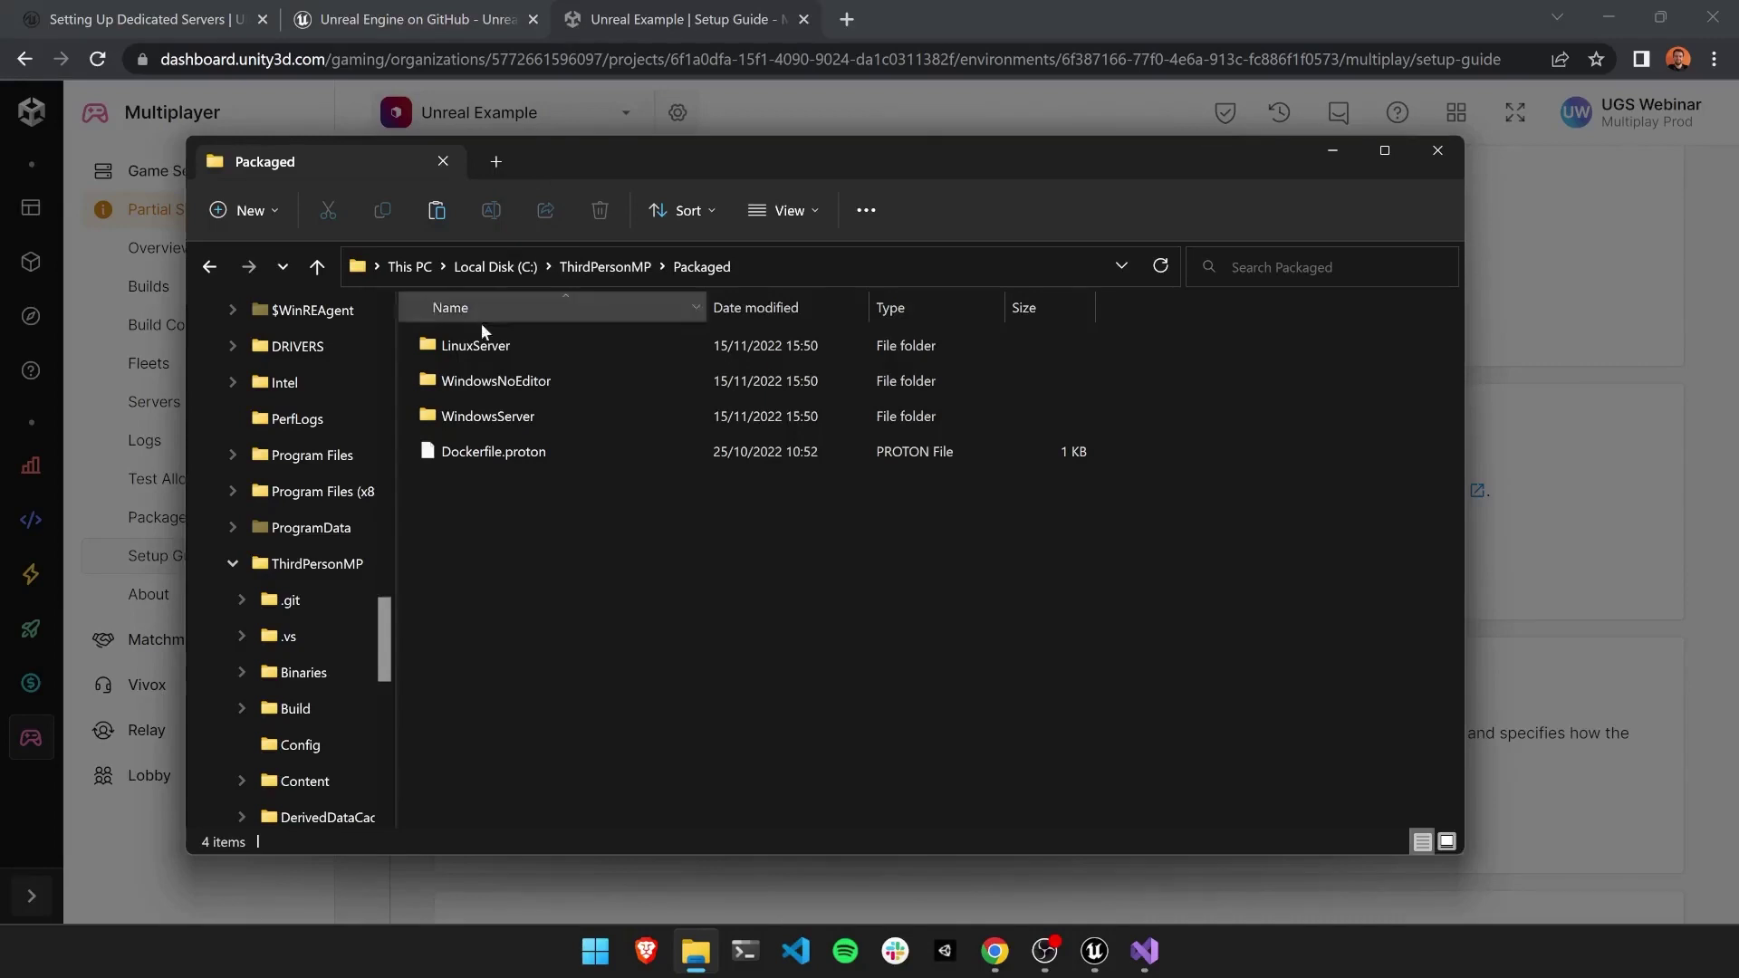
double_click(465, 346)
left_click_drag(547, 160, 1644, 183)
left_click_drag(1690, 641, 869, 625)
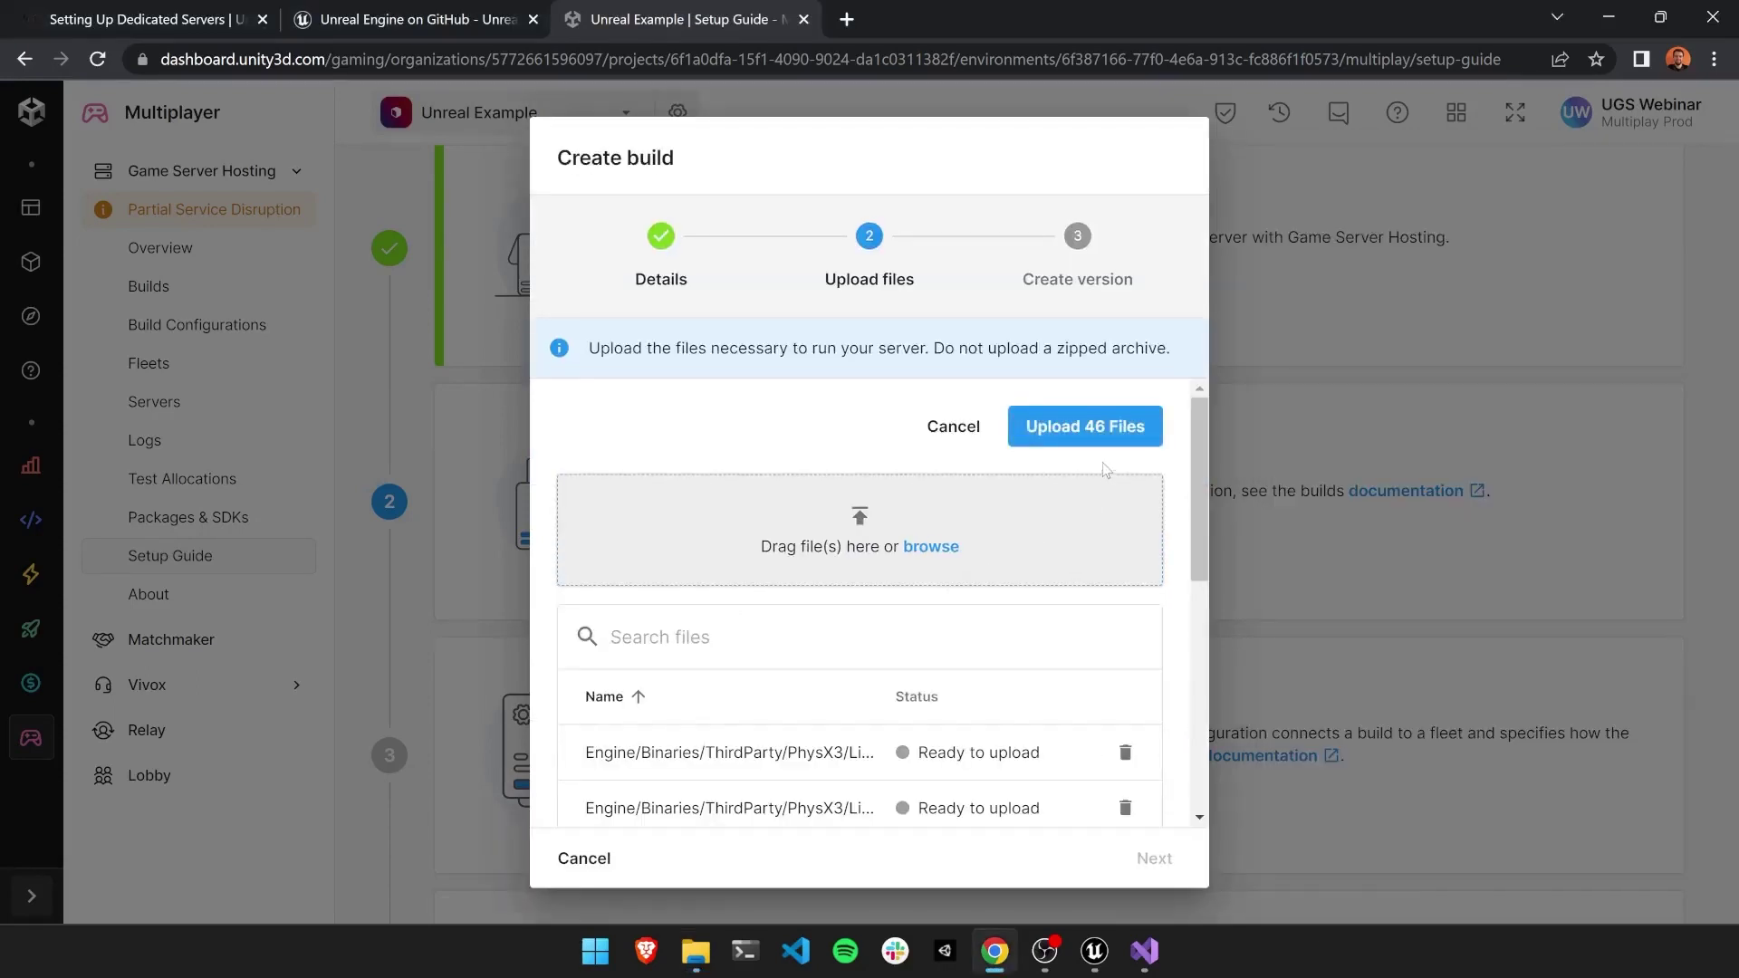
Check the list of added files, upload them all, and finish creating Version 1 of the ThirdPersonMP Dev build
scroll(1202, 435, "down", 1)
left_click_drag(1203, 433, 1200, 370)
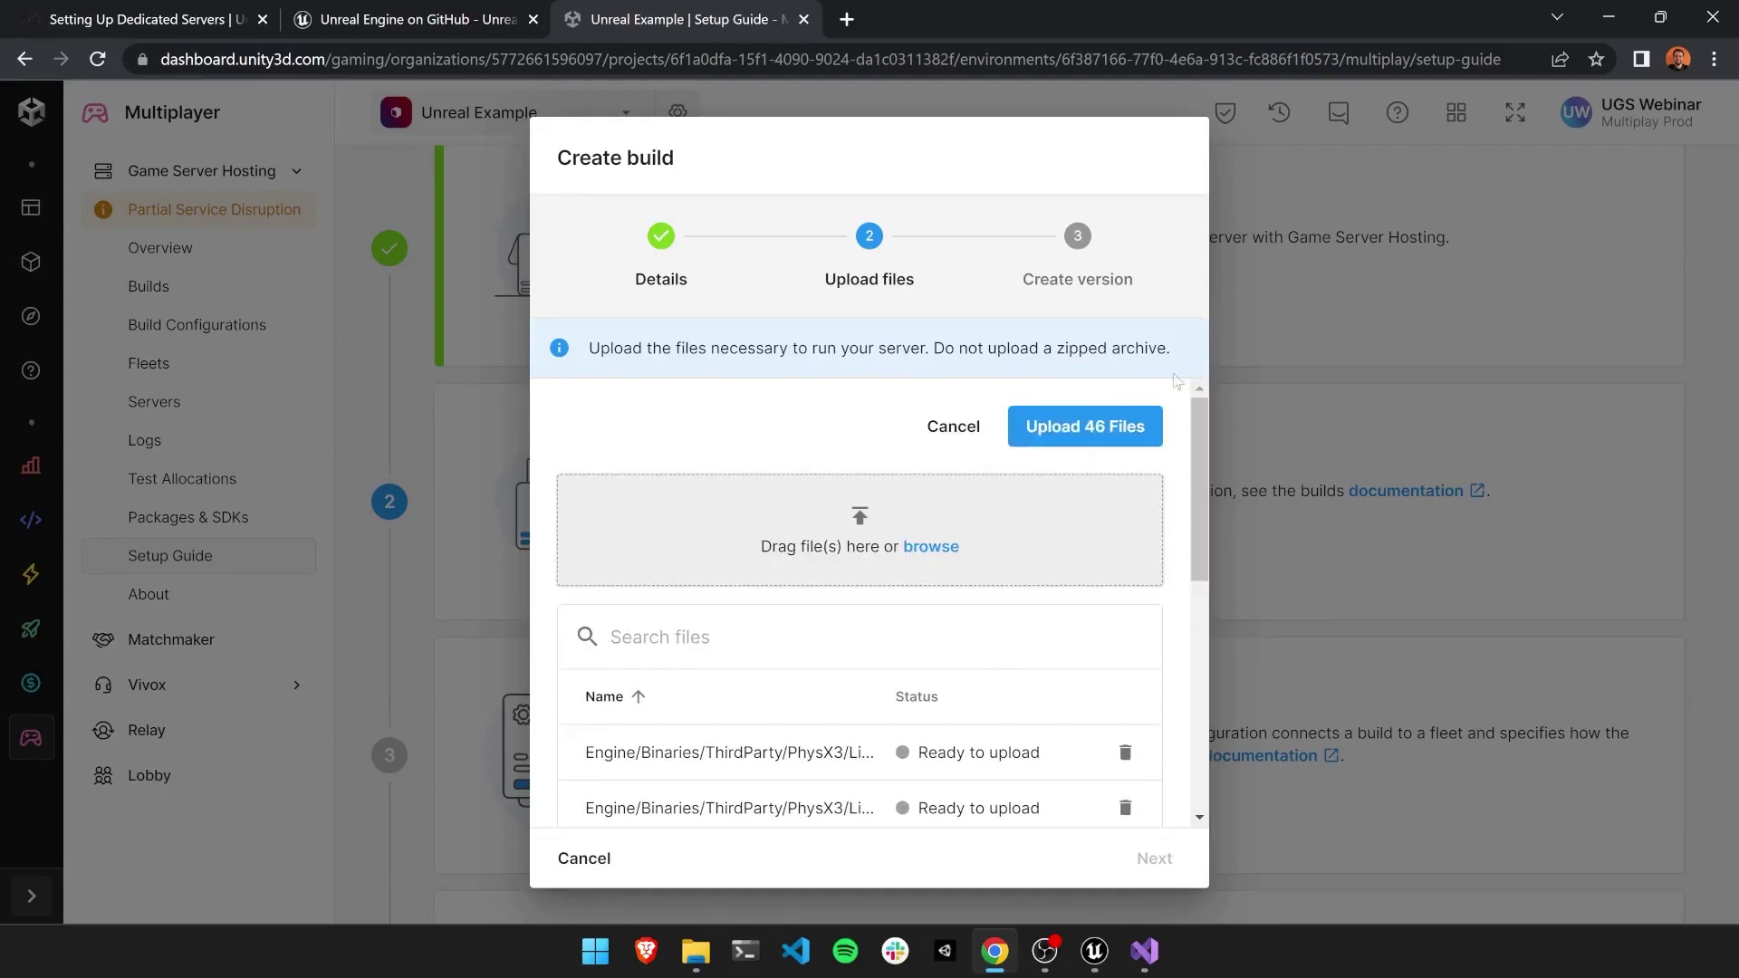
left_click(1096, 433)
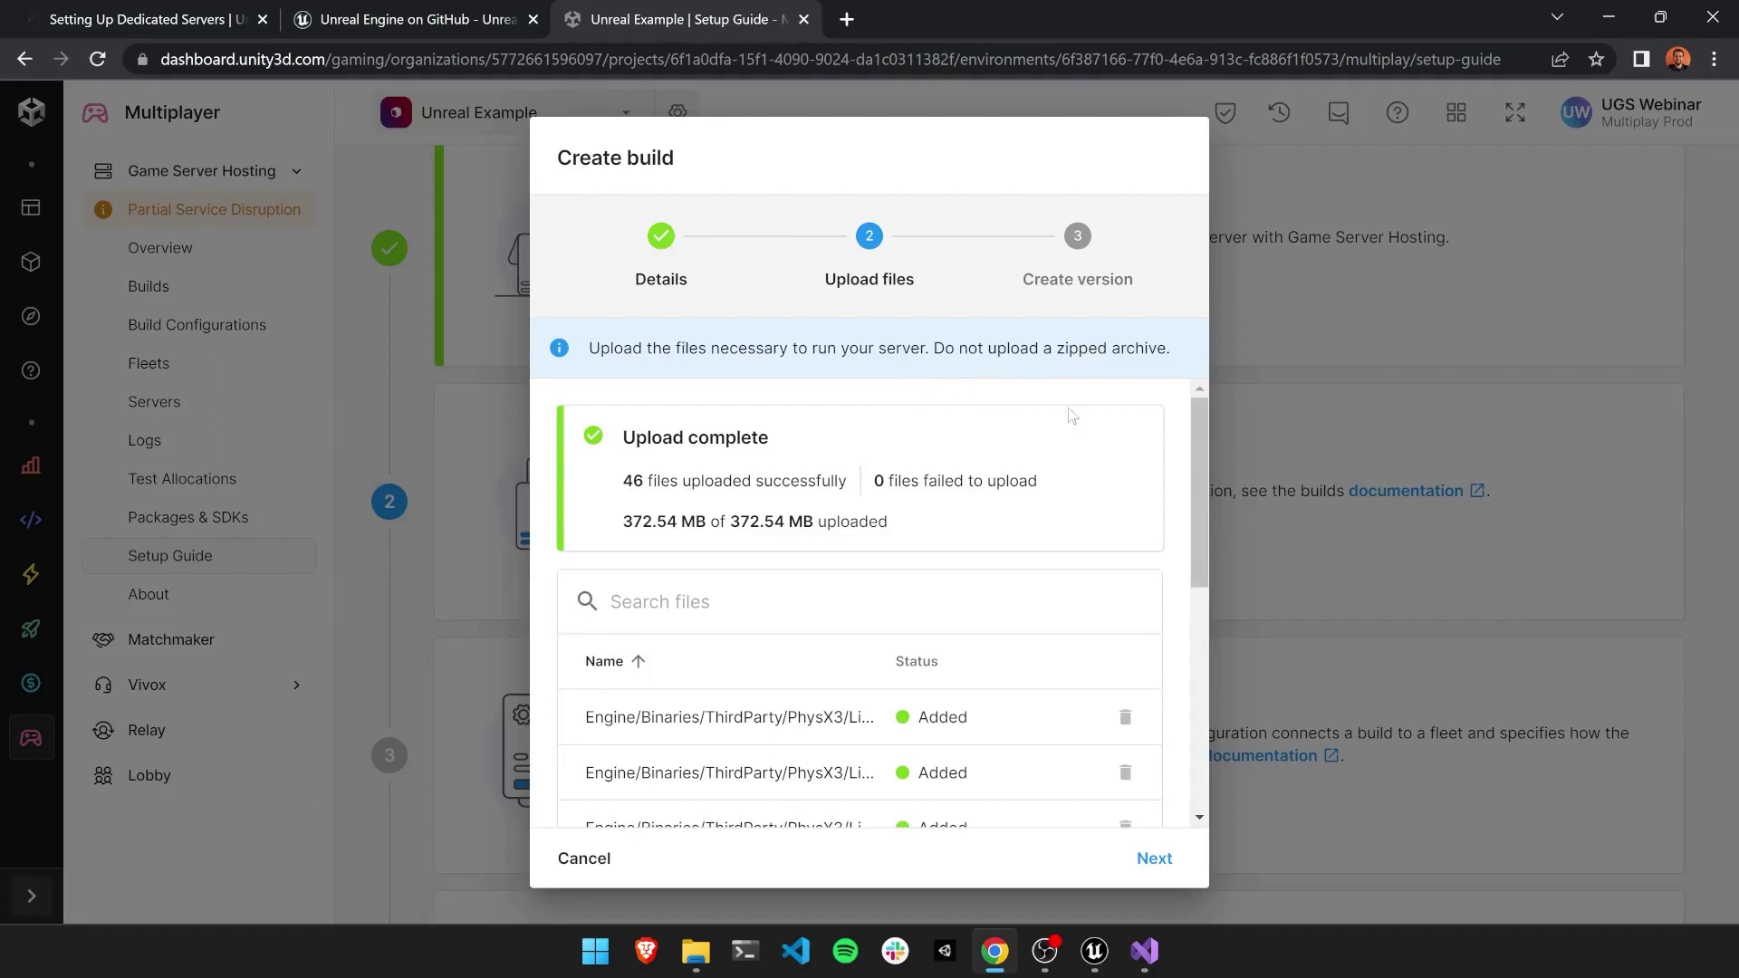
left_click(1162, 862)
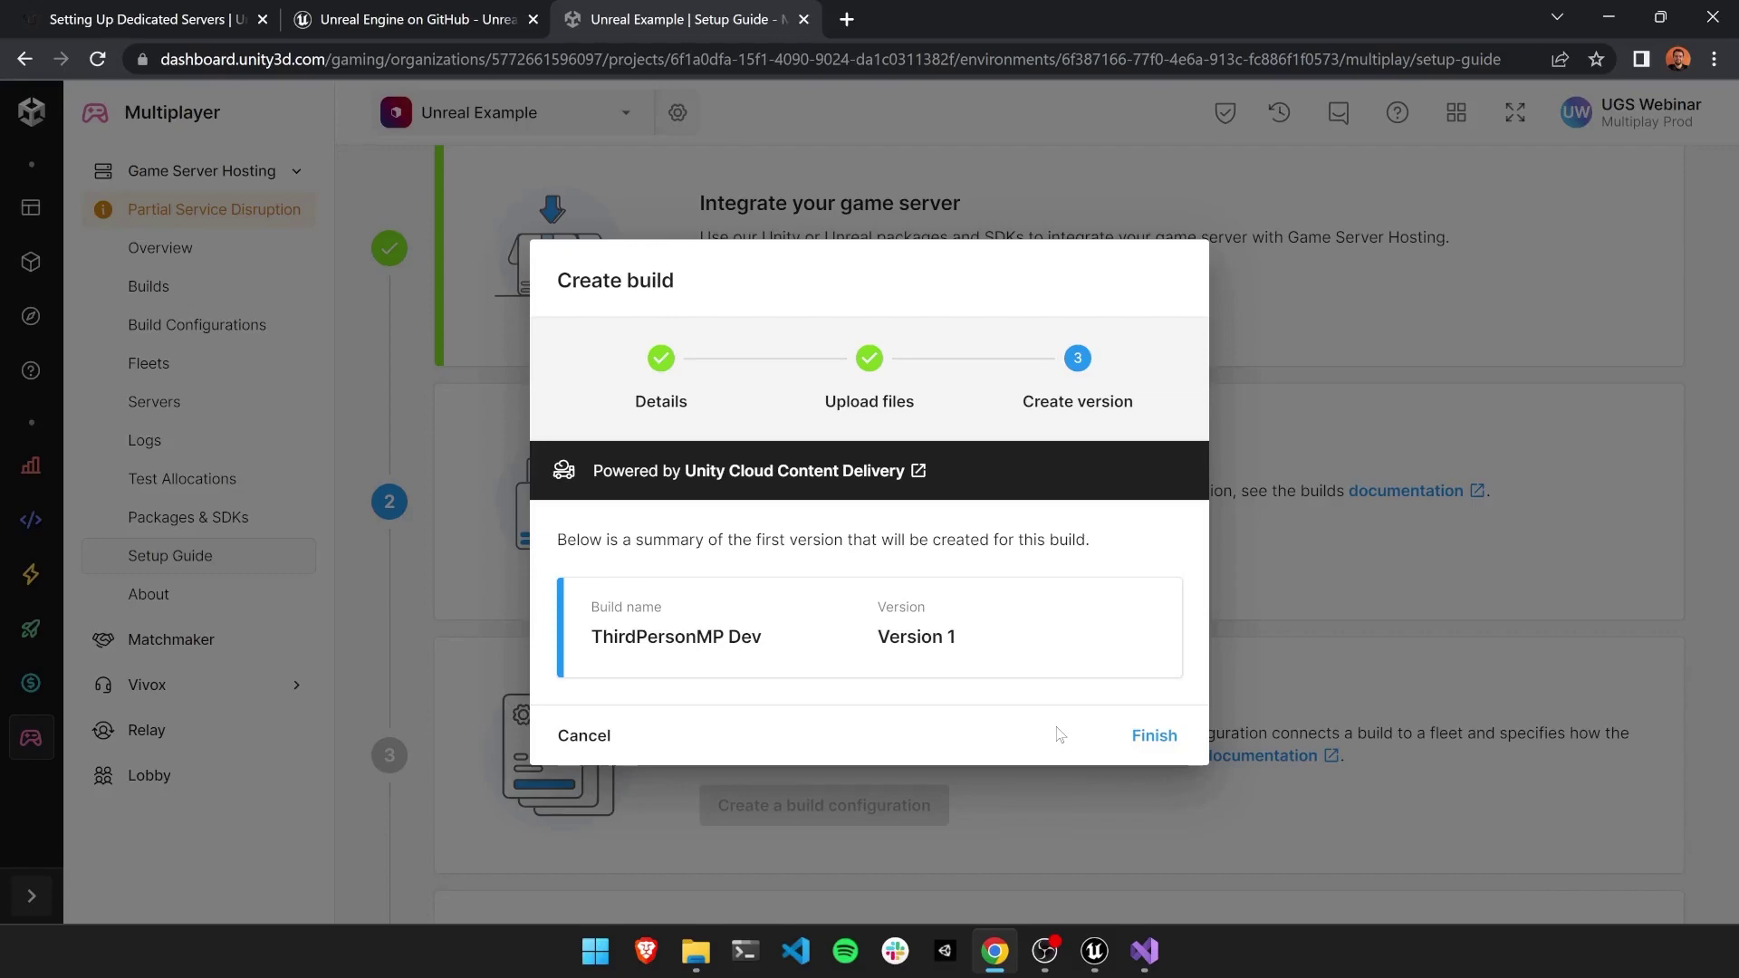
left_click(1152, 736)
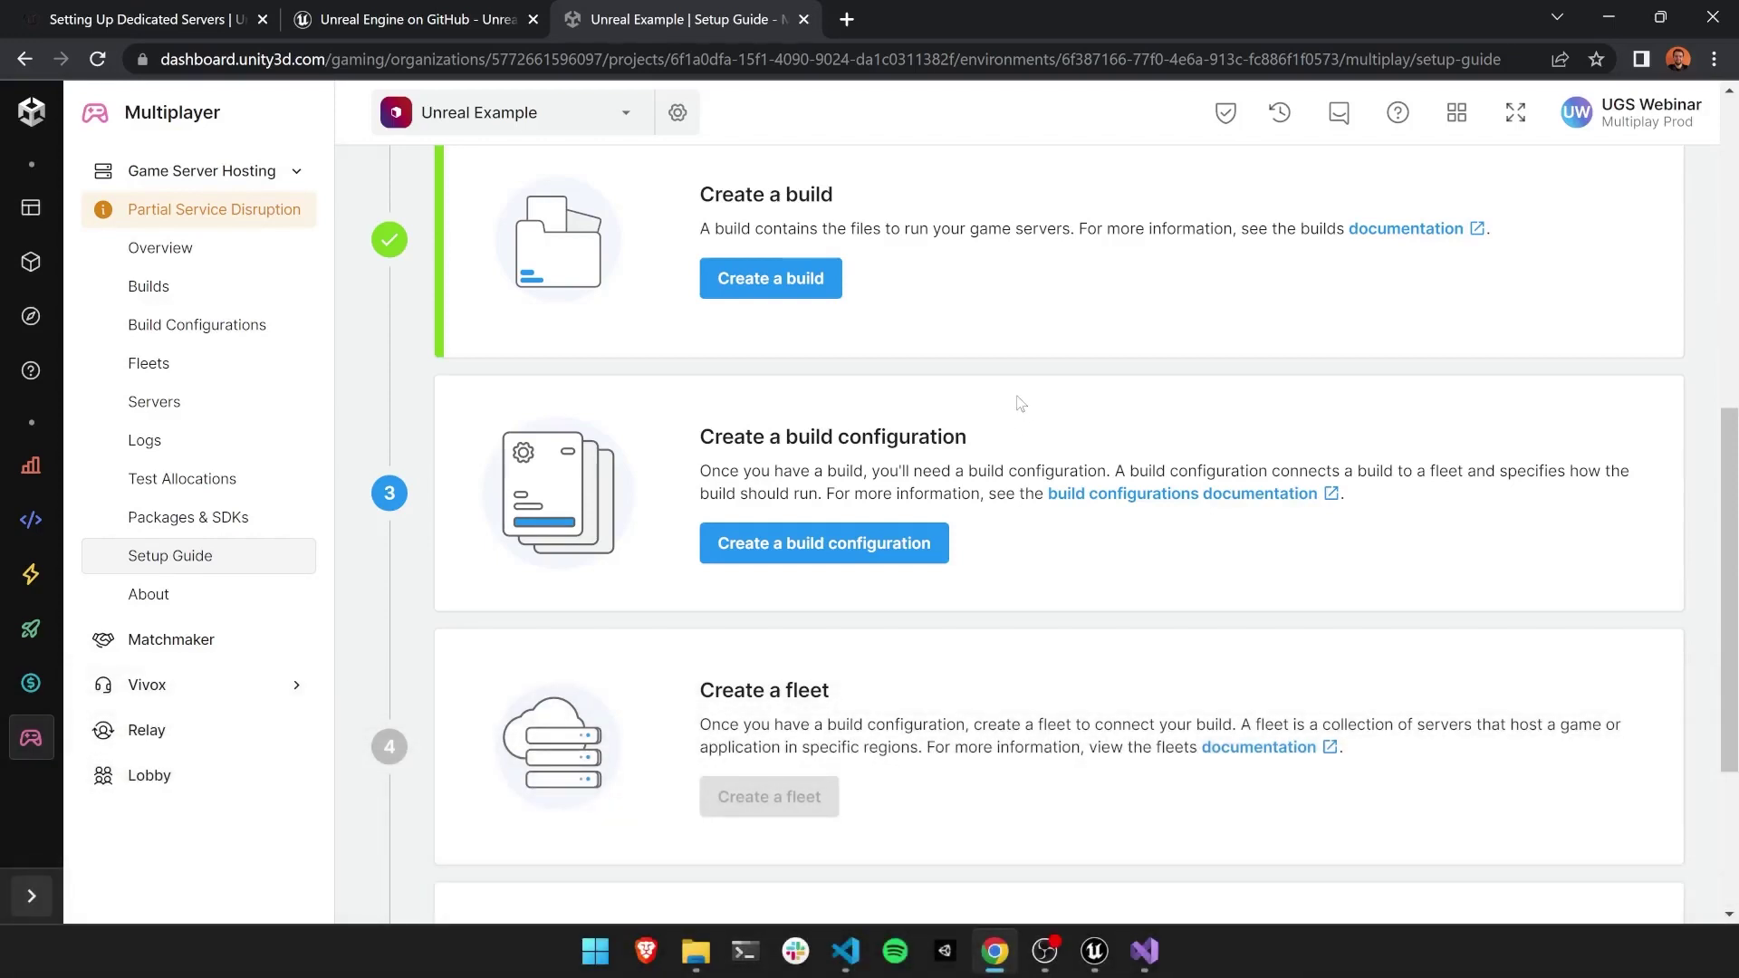
Start a new build configuration from the setup guide and name it ThirdPersonMP Dev A
left_click(834, 548)
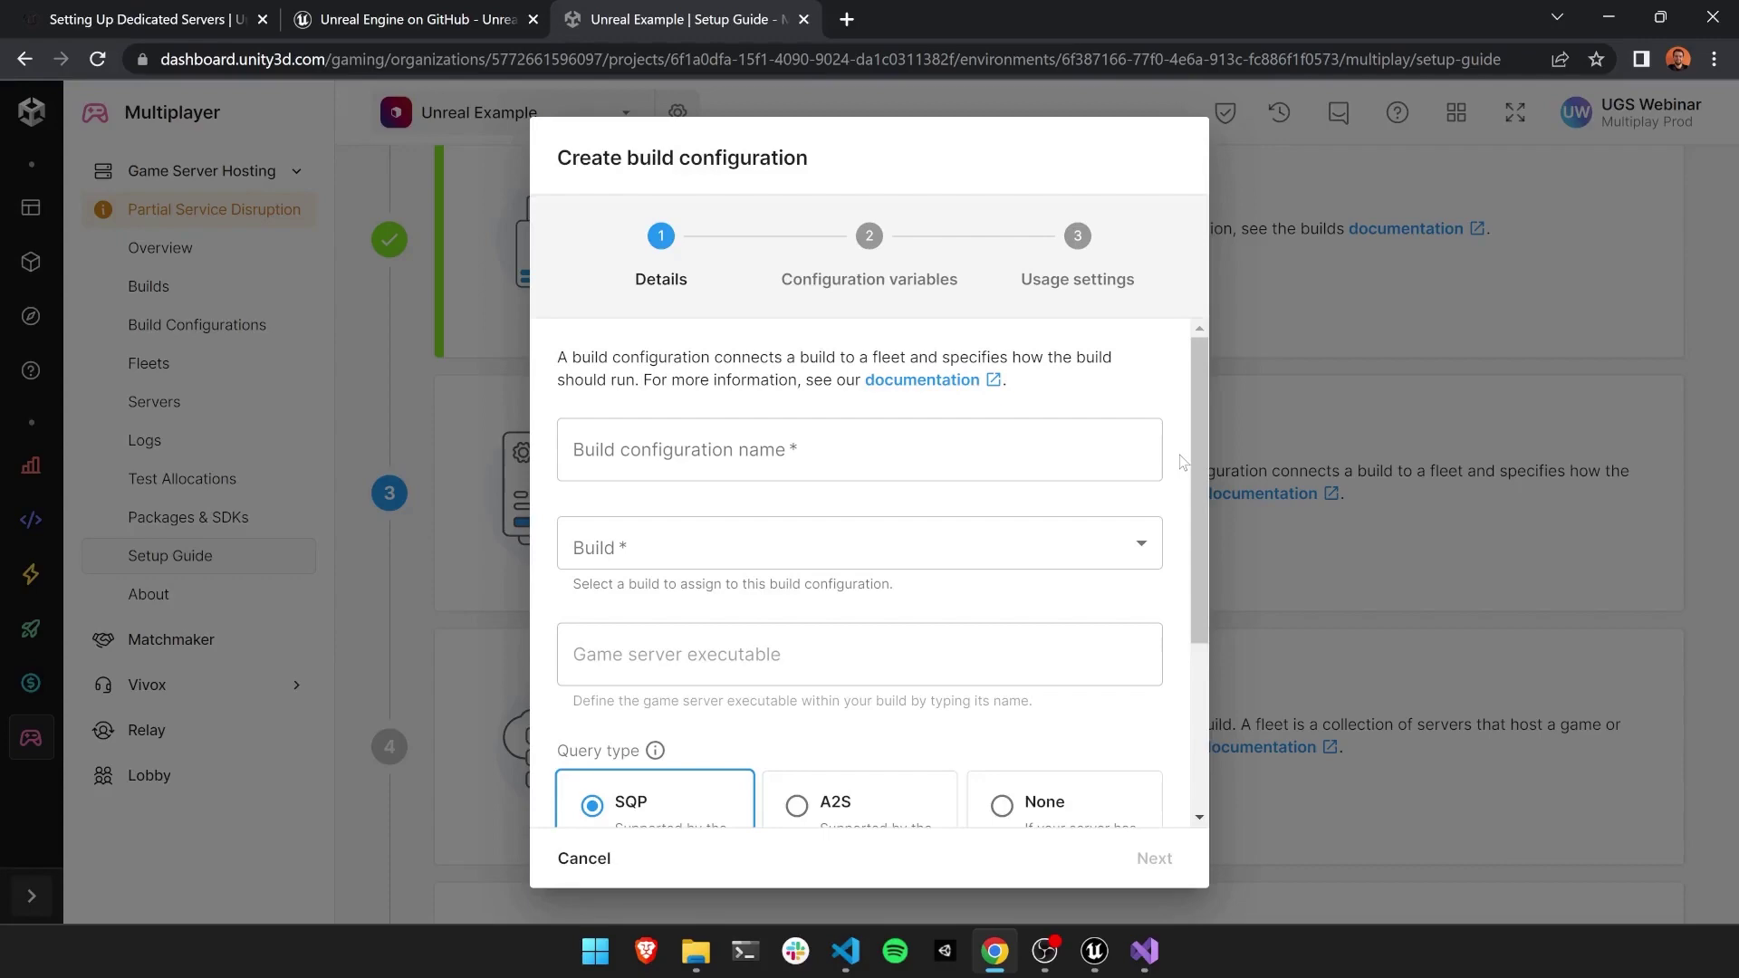
left_click(1033, 462)
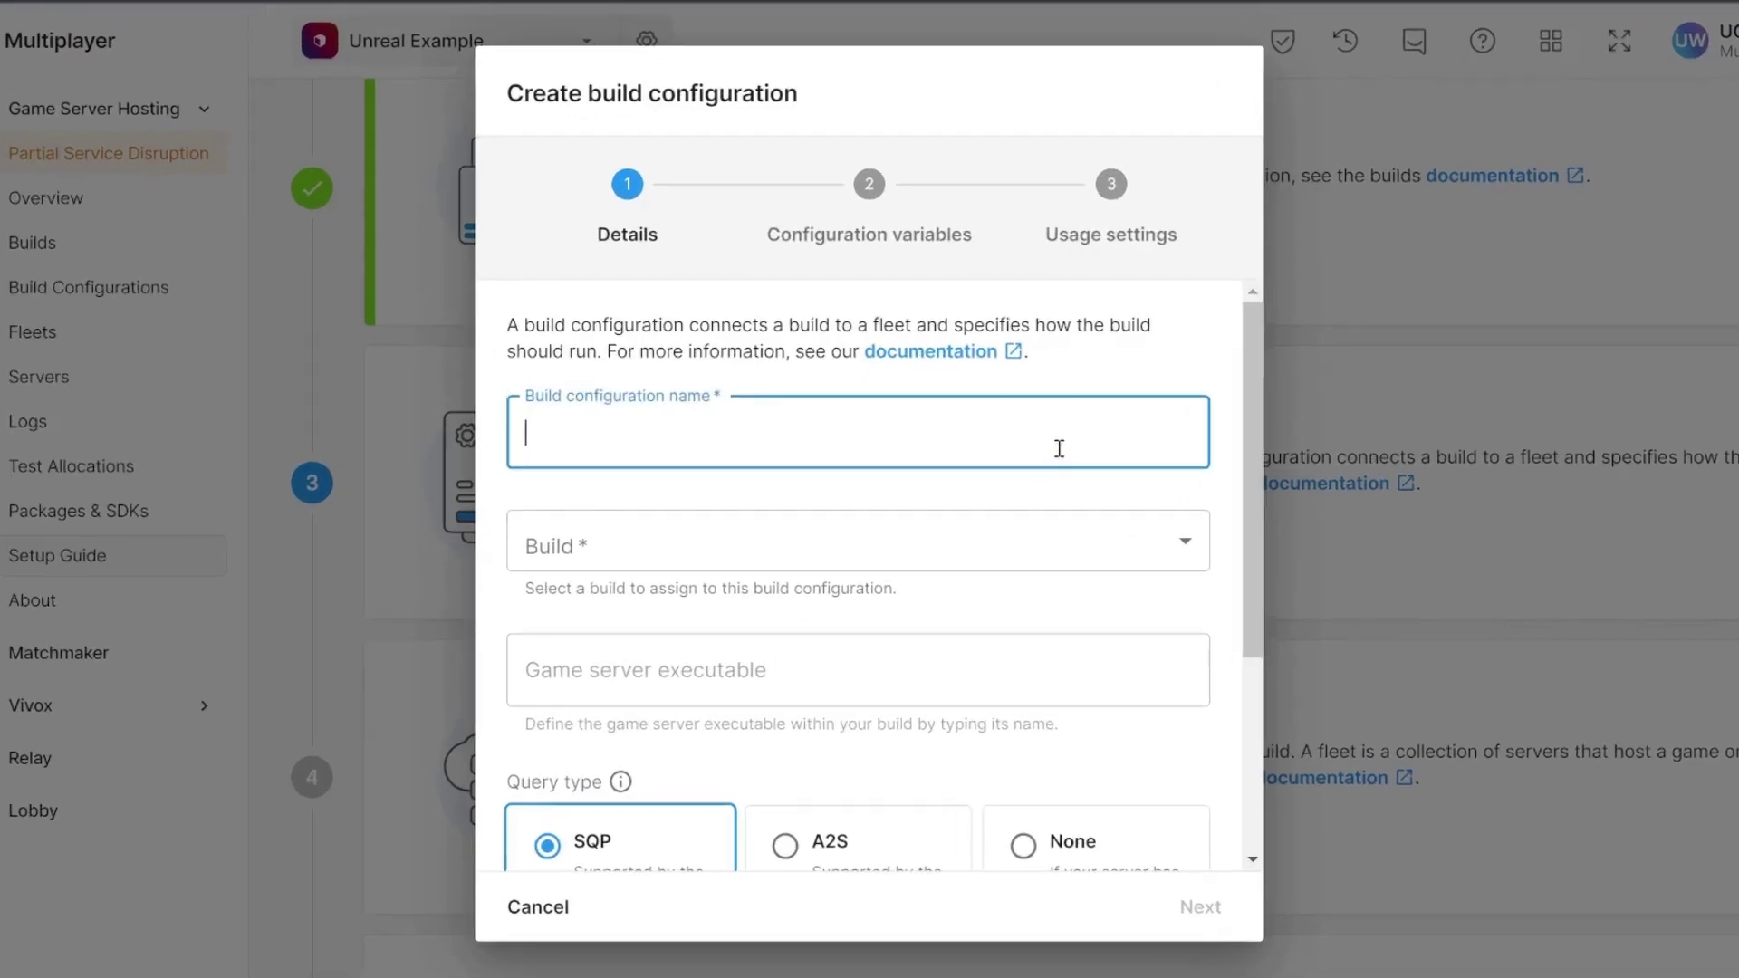
type("Th")
type("irdP")
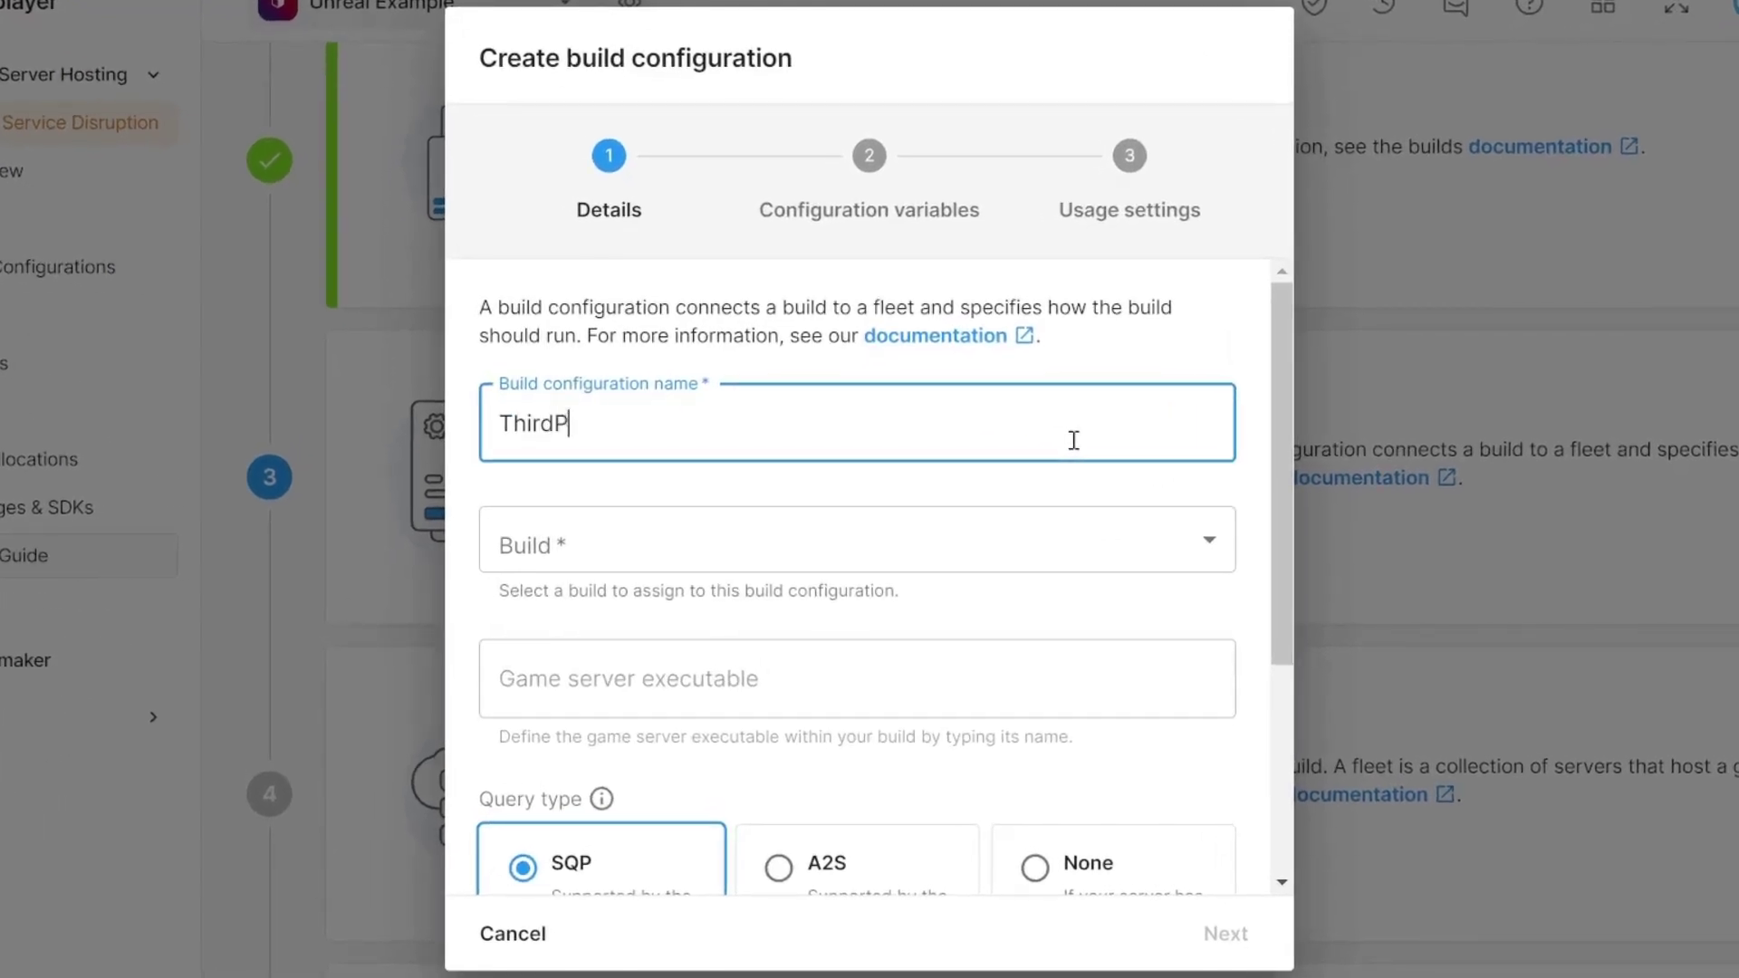
type("ersonMP D")
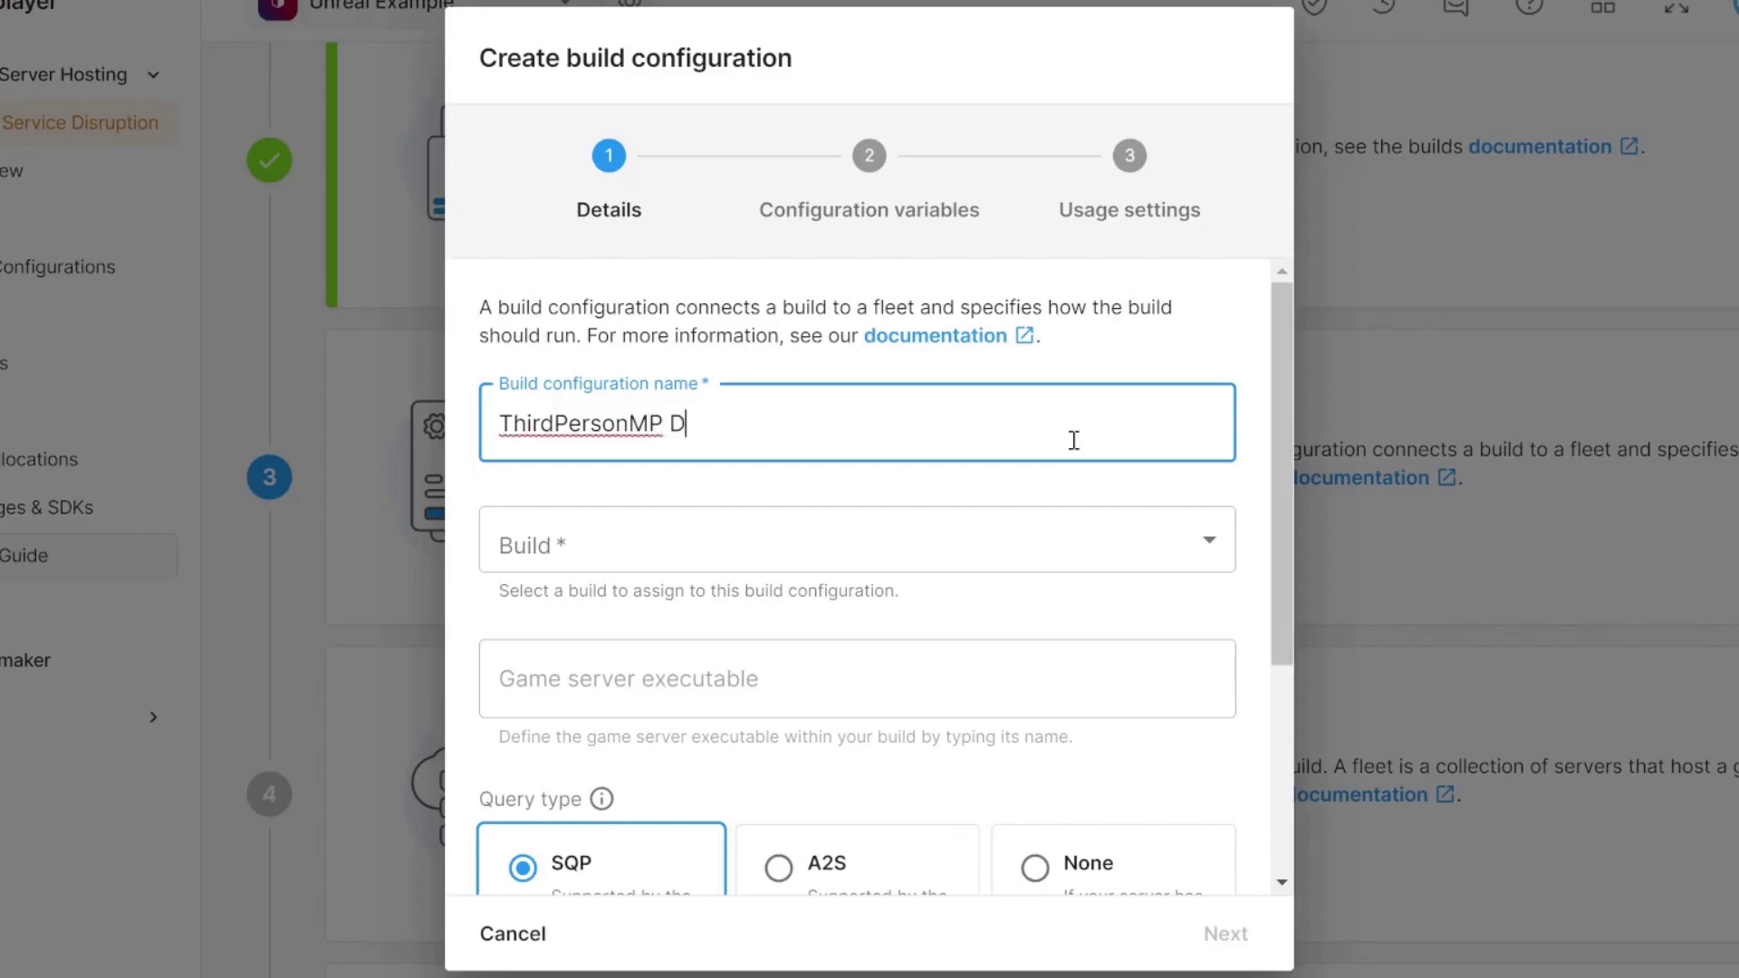
type("ev A")
left_click(1267, 391)
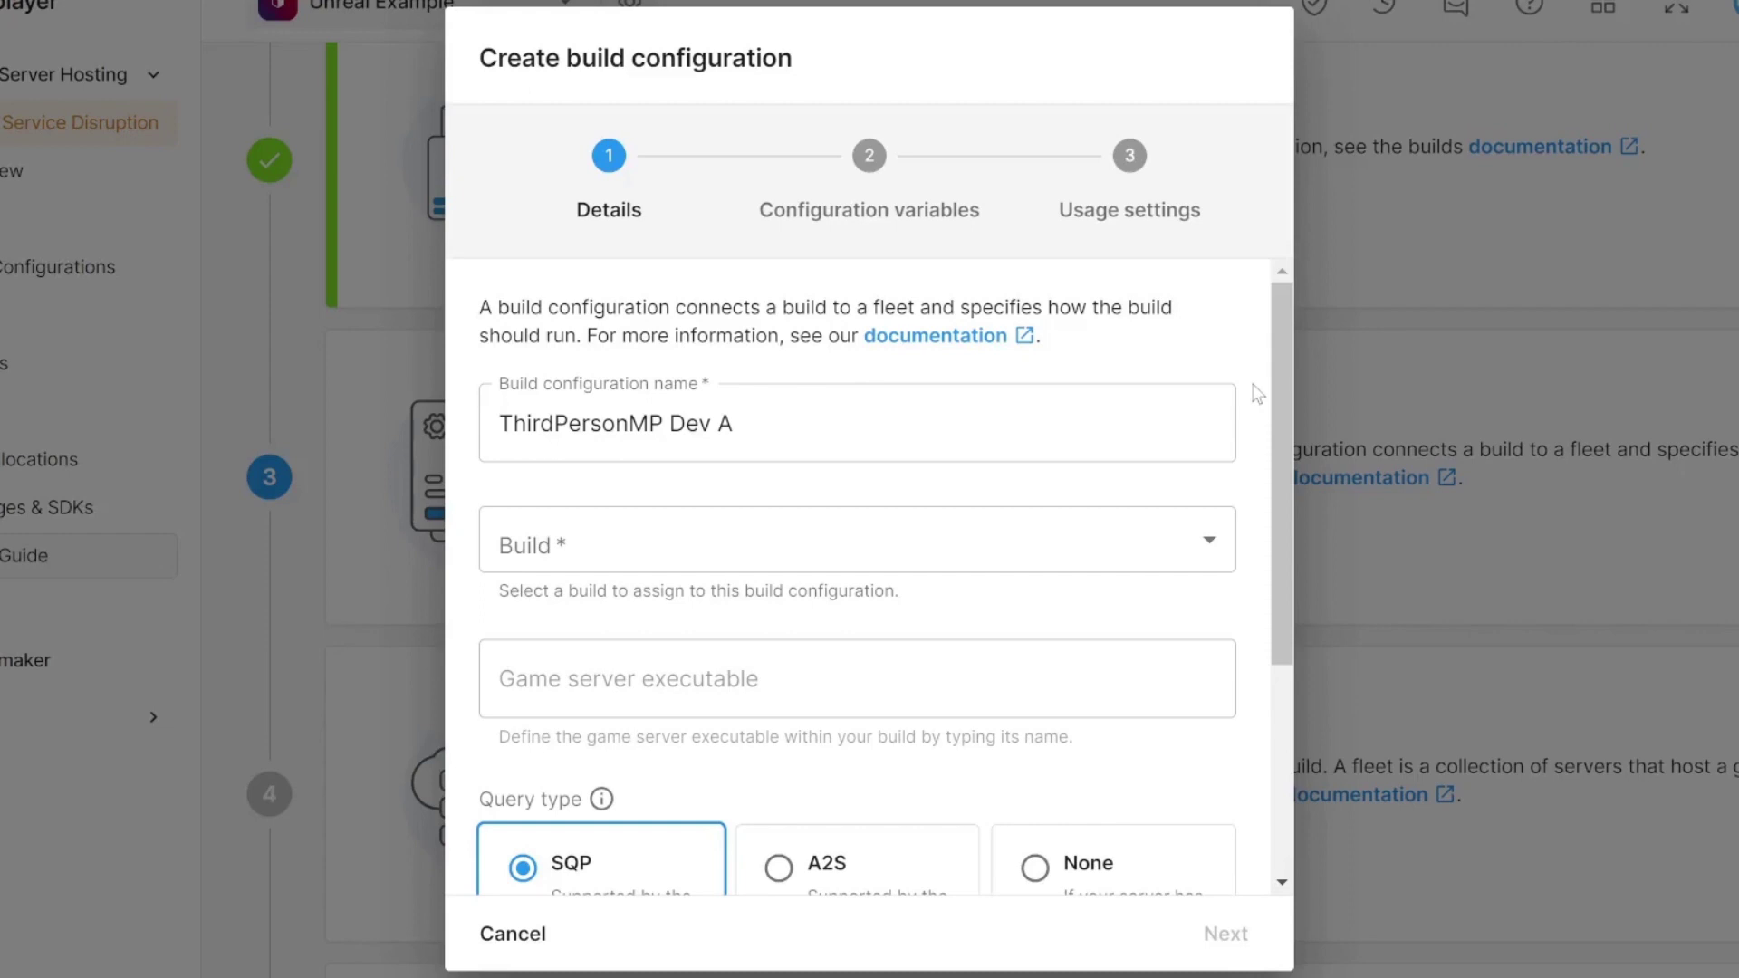
Assign the ThirdPersonMP Dev build to the configuration and choose ThirdPersonMPServer.sh as the game server executable
left_click(978, 539)
left_click(847, 548)
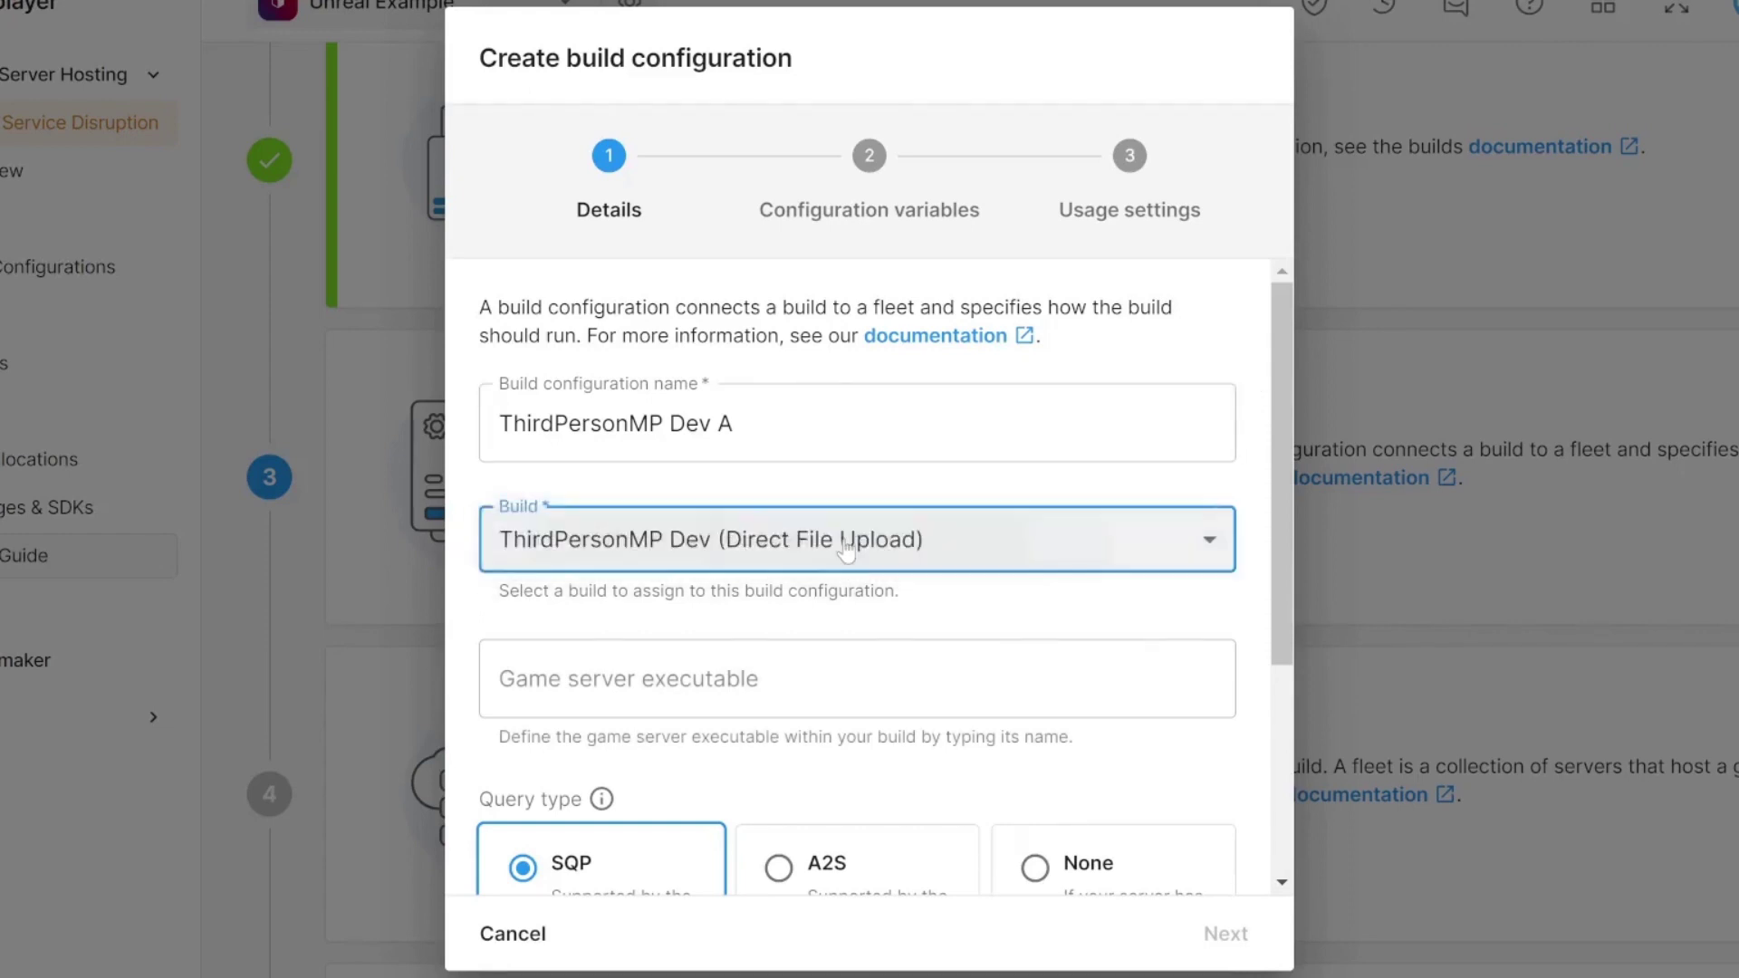
left_click(751, 649)
type(".sh")
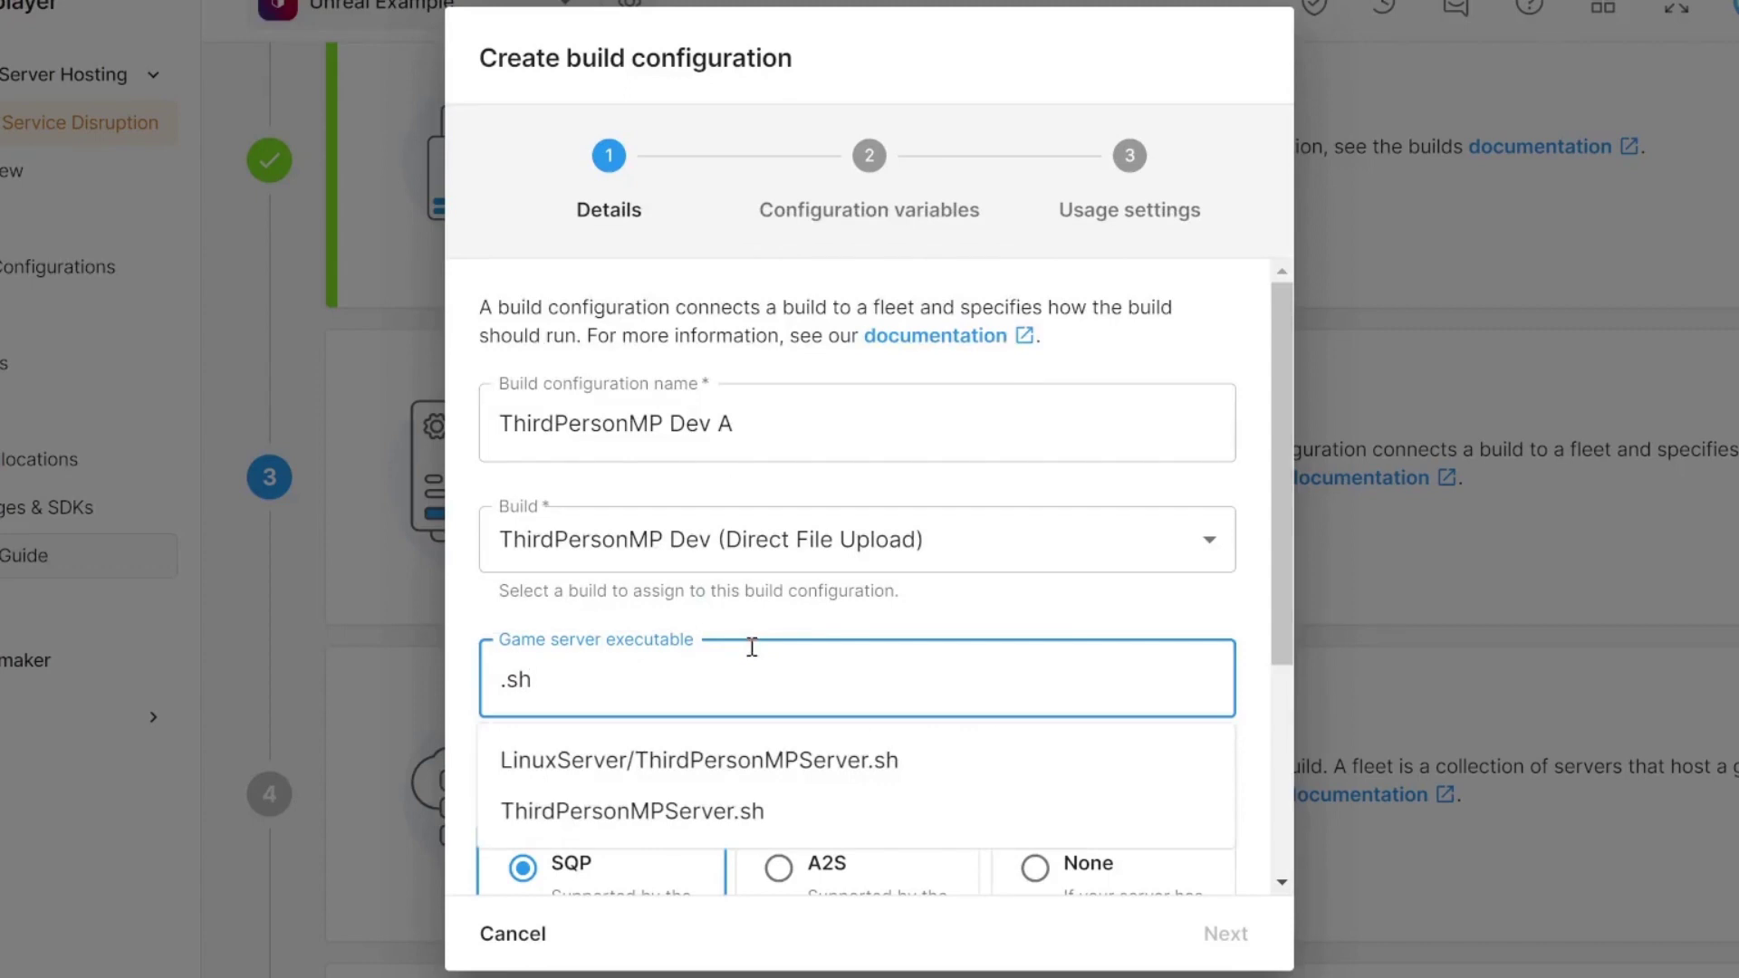
left_click(618, 812)
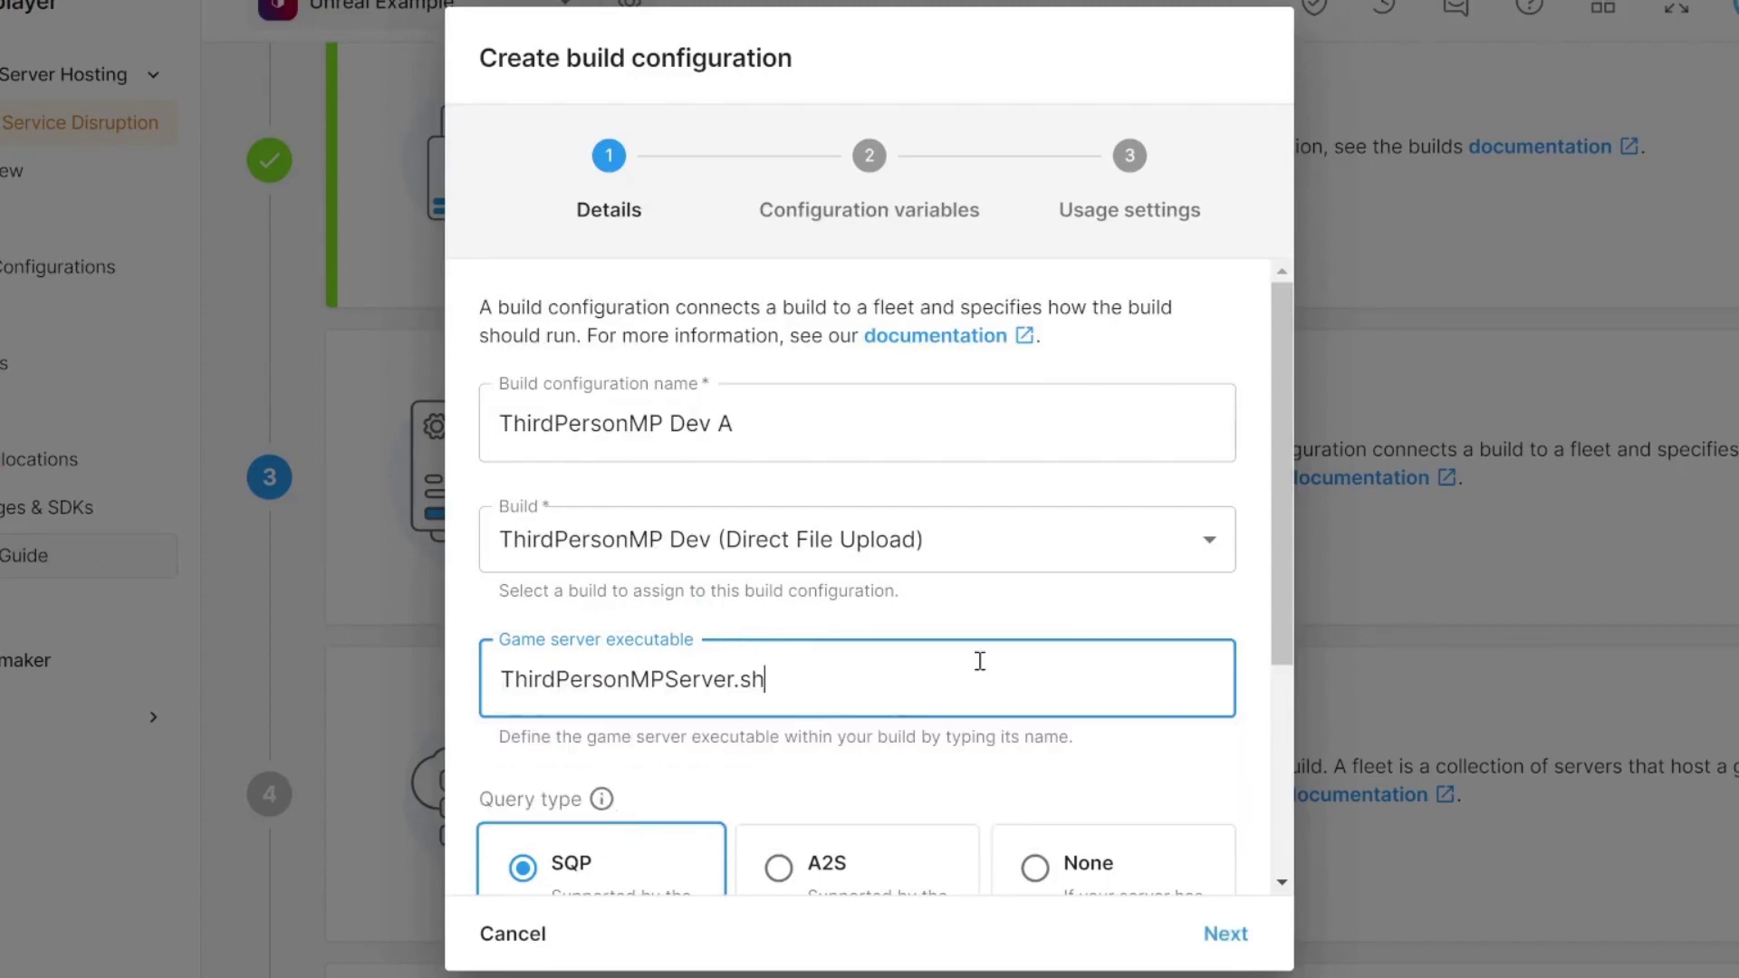
Keep the SQP query type, replace the launch parameters with "-port=$$port$$ -queryport=$$query_port$$ -log=../../../../..$$log_dir$$Engine.log", and continue to the configuration variables
left_click_drag(1281, 394, 1279, 629)
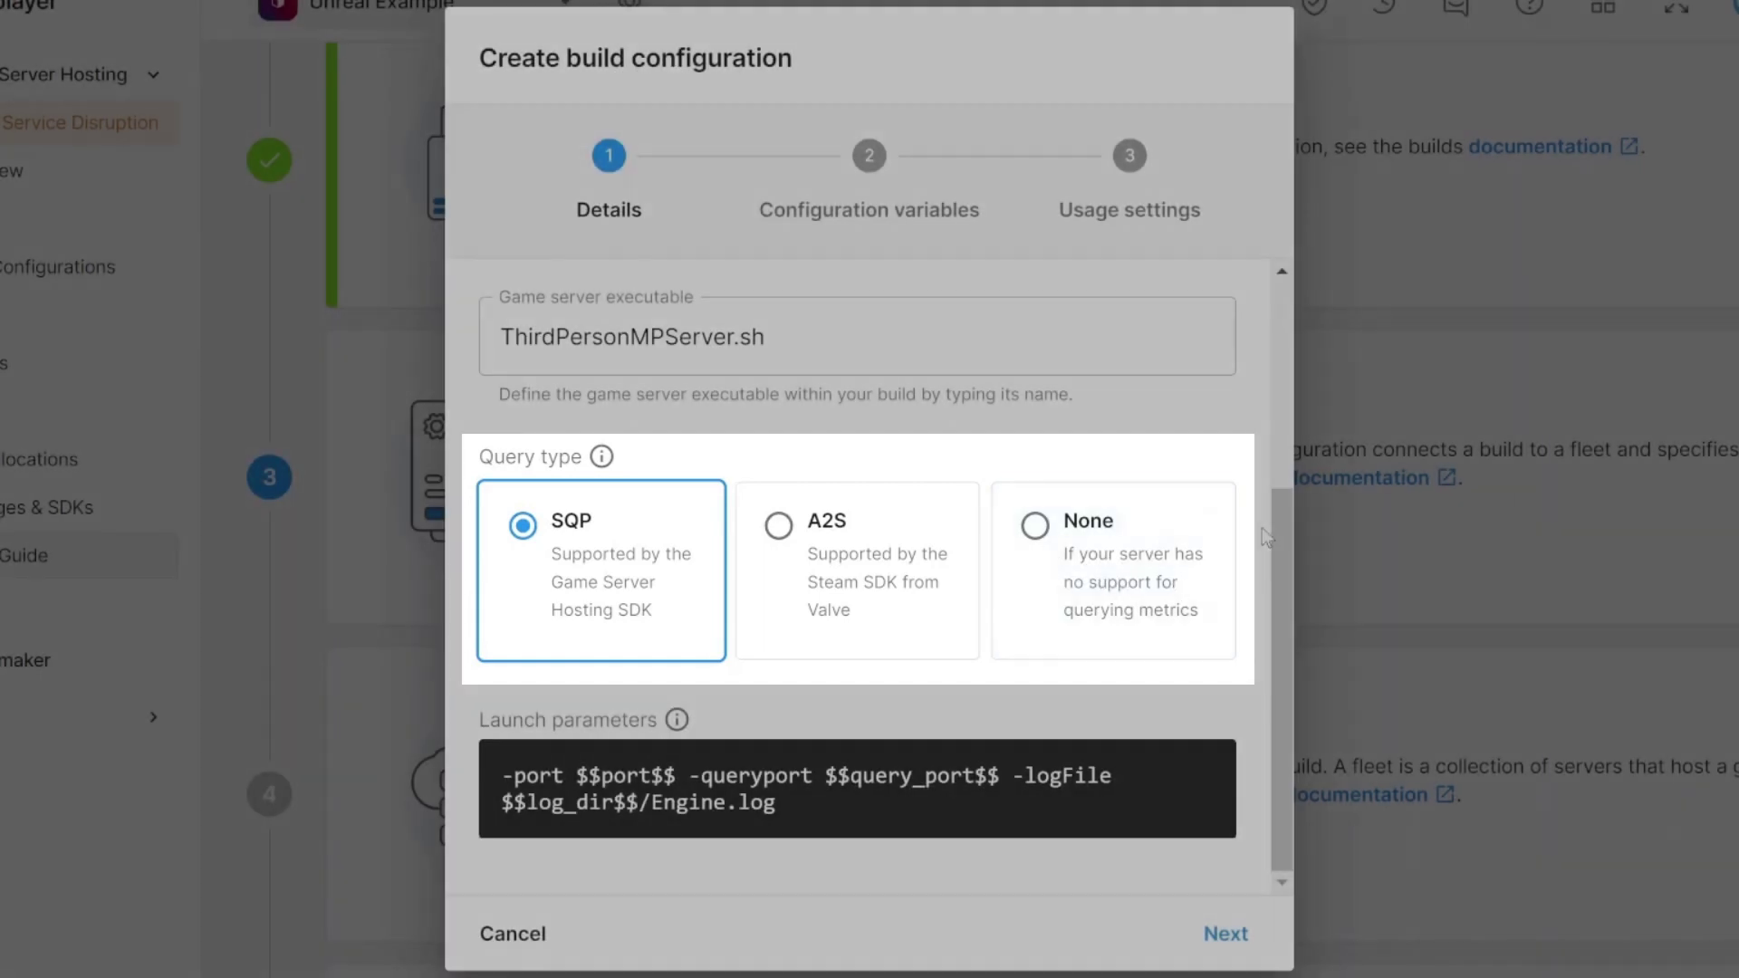
mouse_move(602, 457)
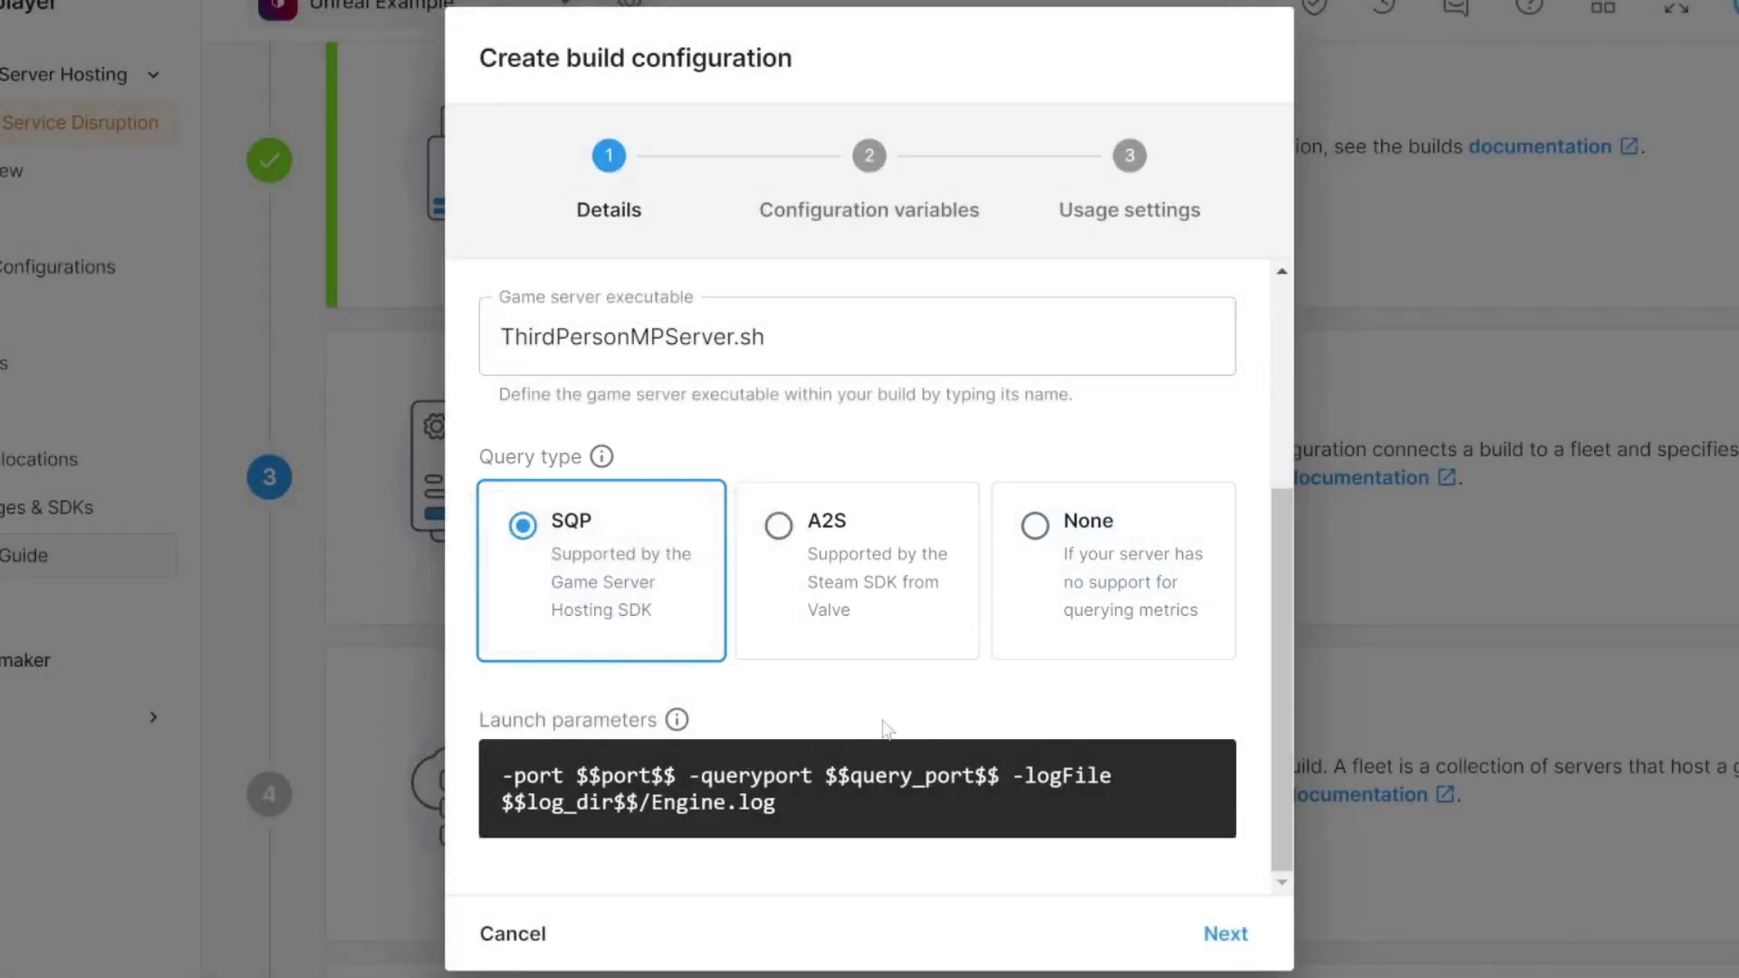
left_click_drag(873, 815, 480, 785)
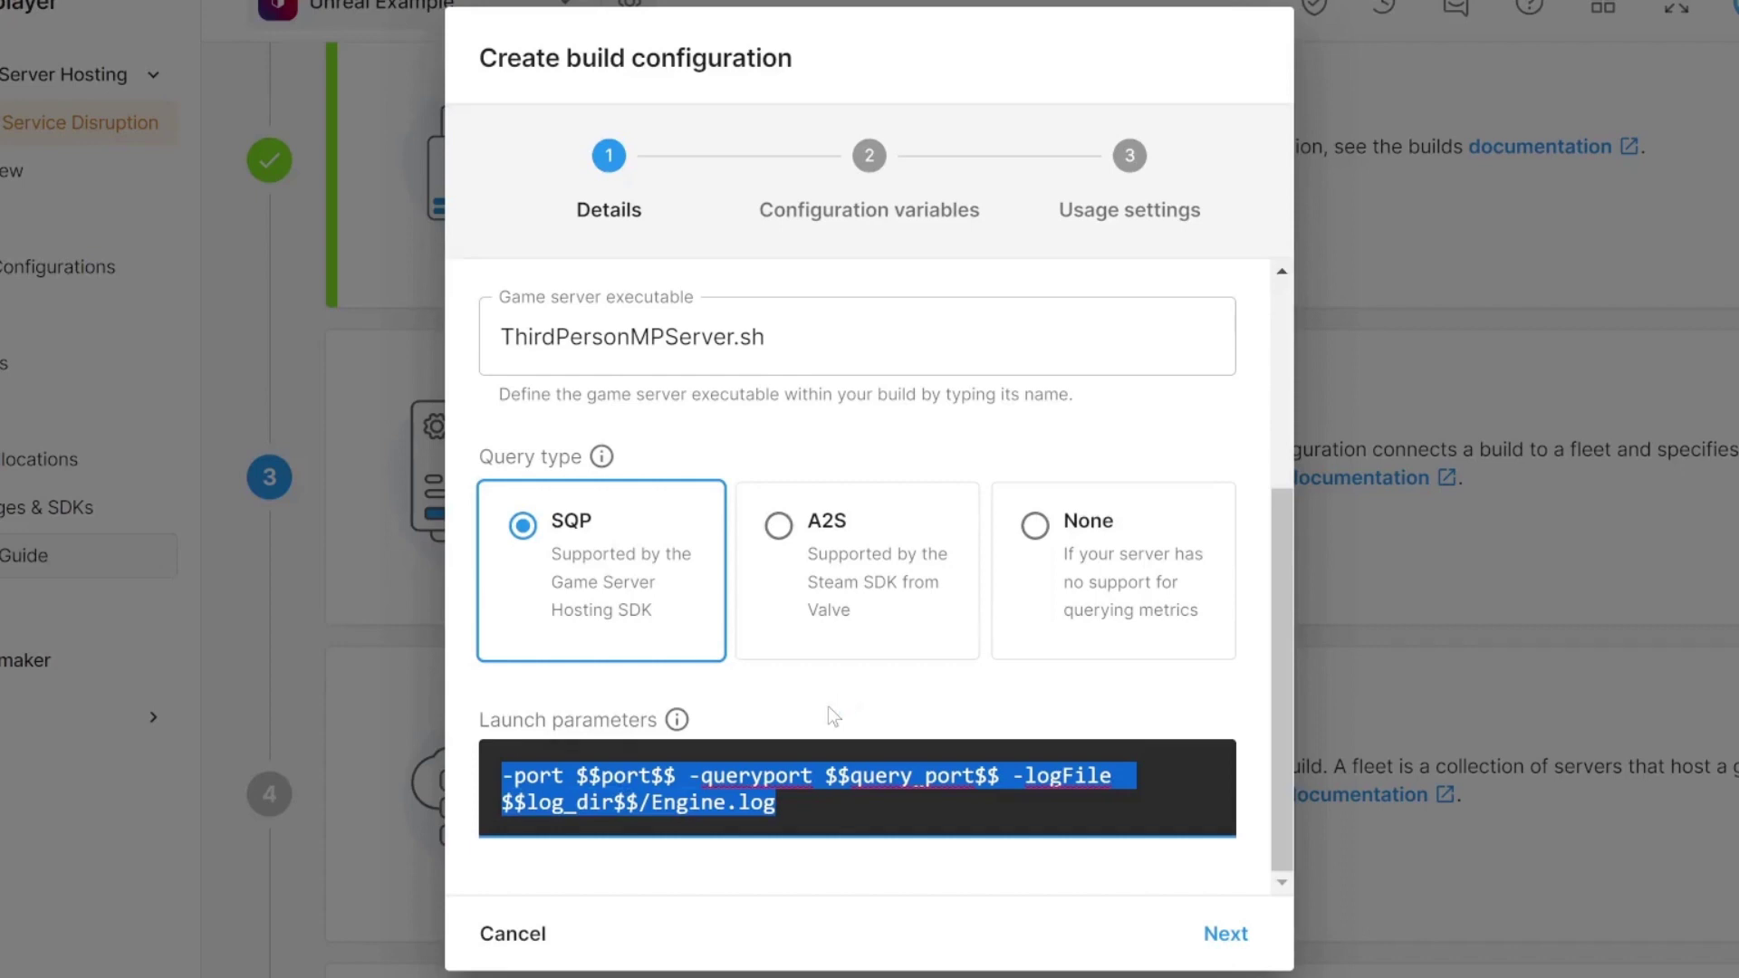
type("-port=$$port$$ -queryport=$$query_port$$ -log=../../../../..$$log_dir$$Engine.log")
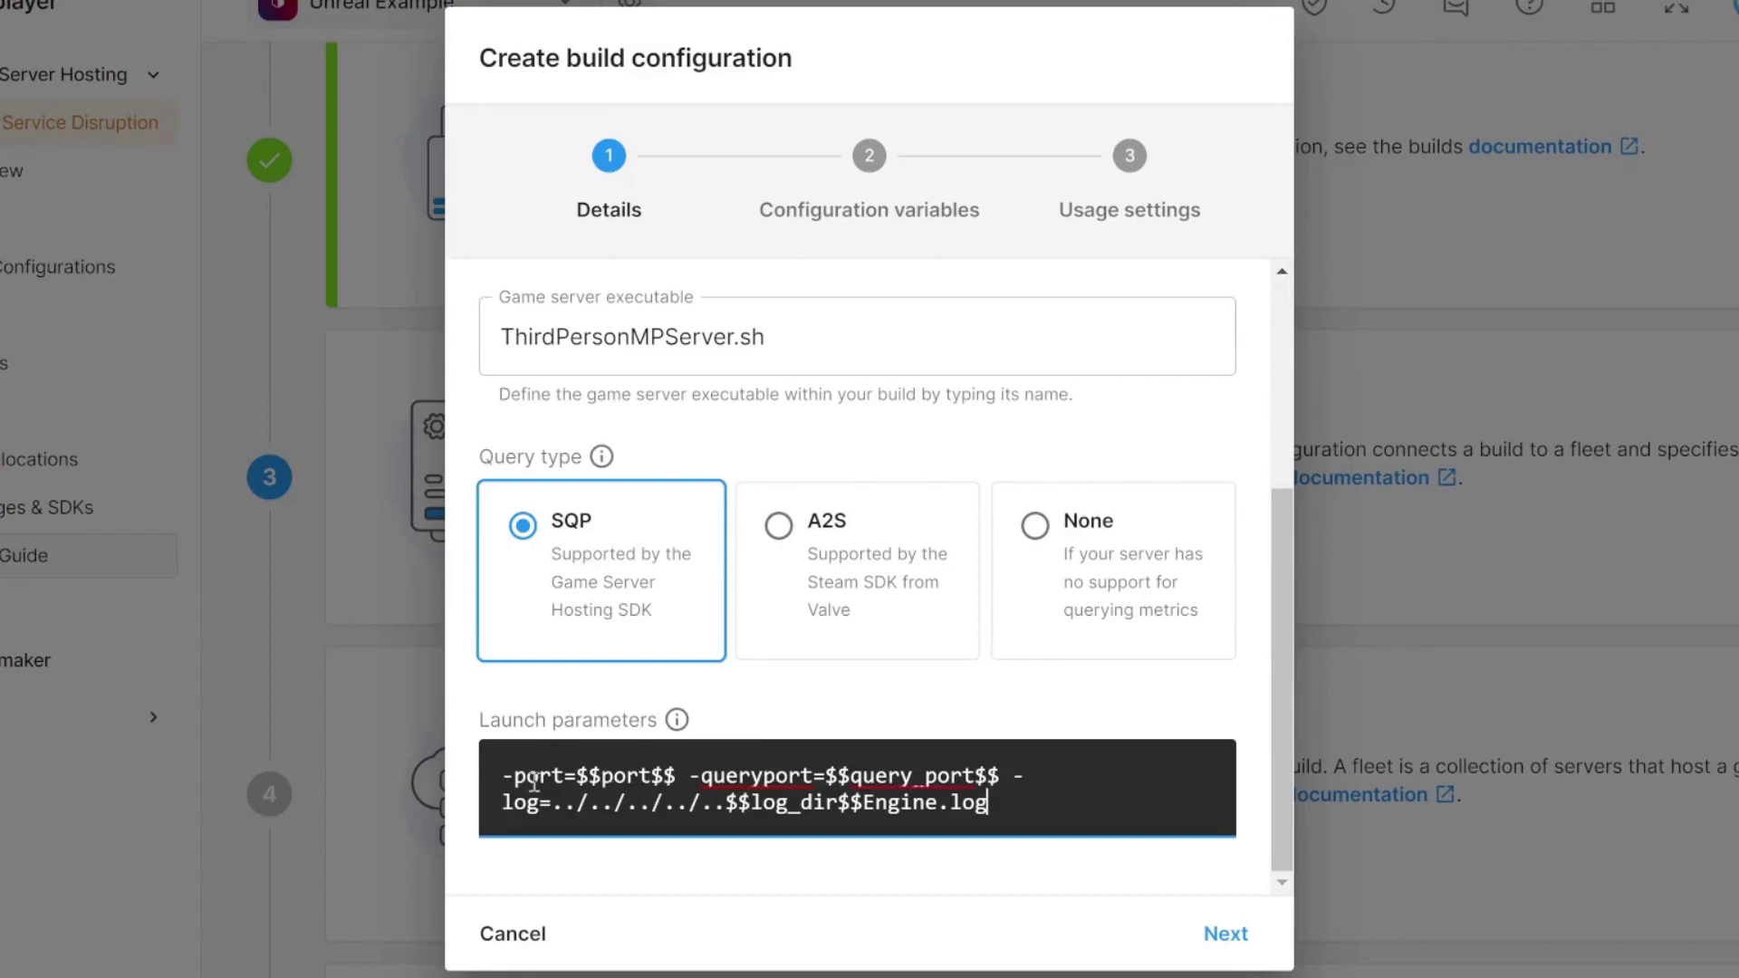
double_click(589, 775)
left_click_drag(650, 783, 675, 791)
left_click(677, 778)
left_click_drag(551, 803, 726, 809)
left_click(725, 807)
left_click(563, 802)
left_click(1214, 942)
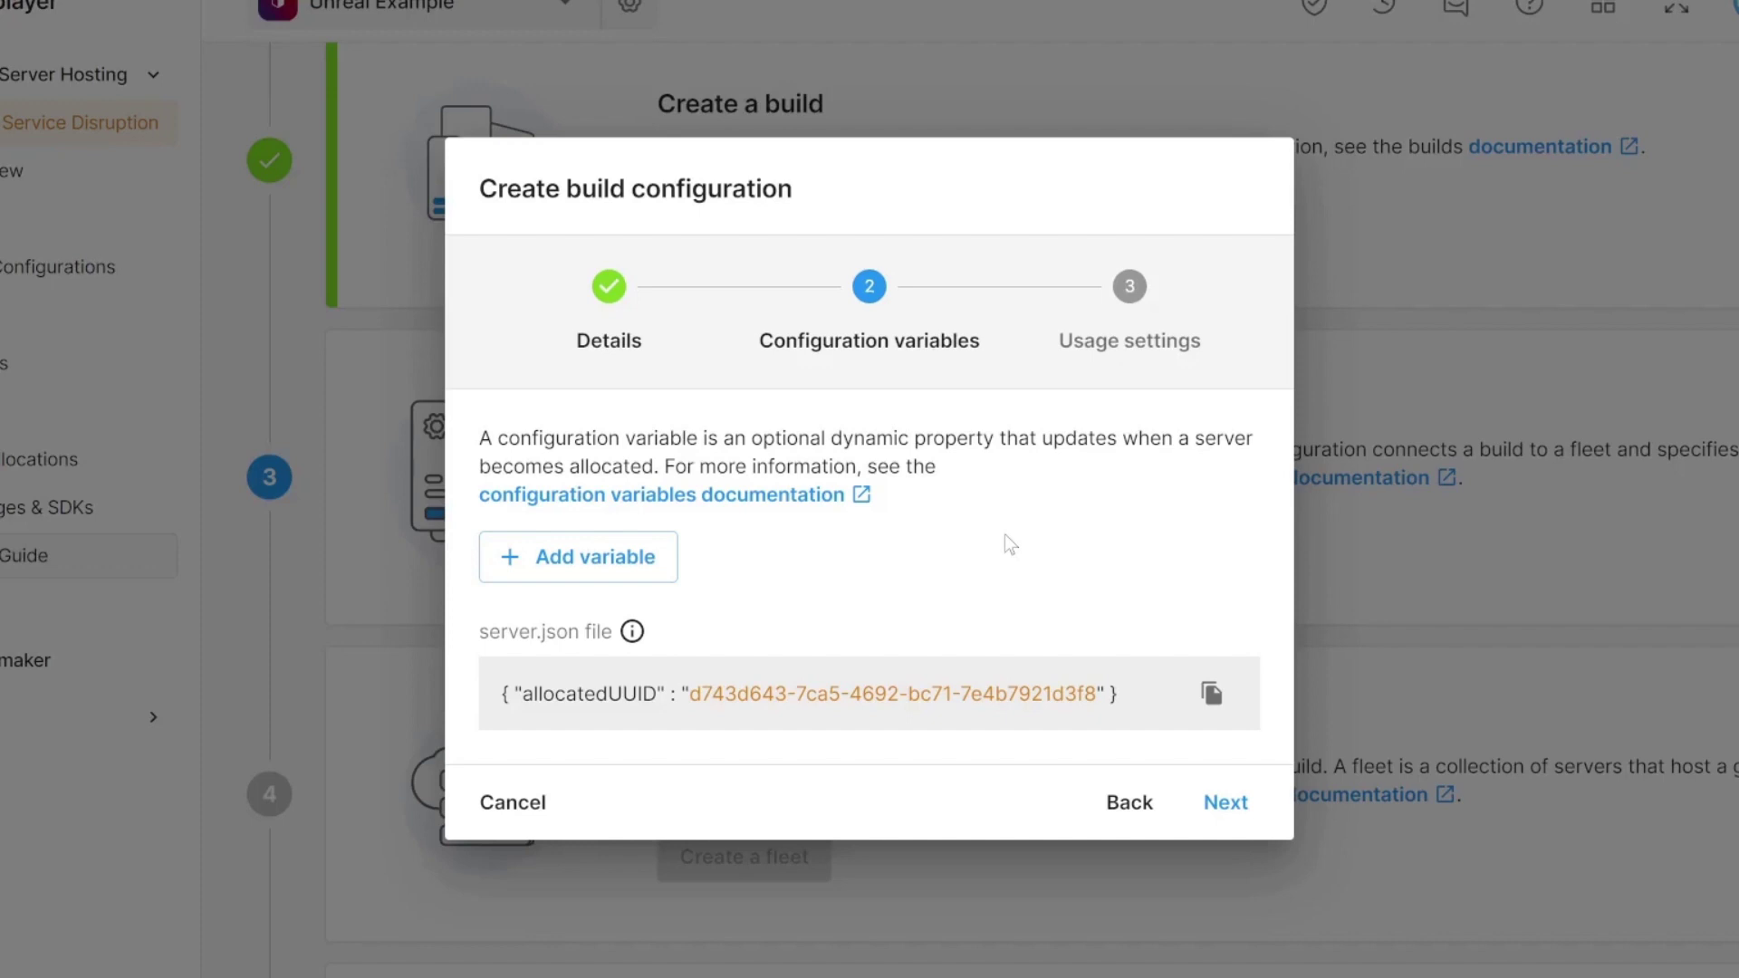
Add a configuration variable with key foo and value bar, and finish the build configuration with the default usage settings
left_click(512, 557)
left_click(629, 531)
type("foo")
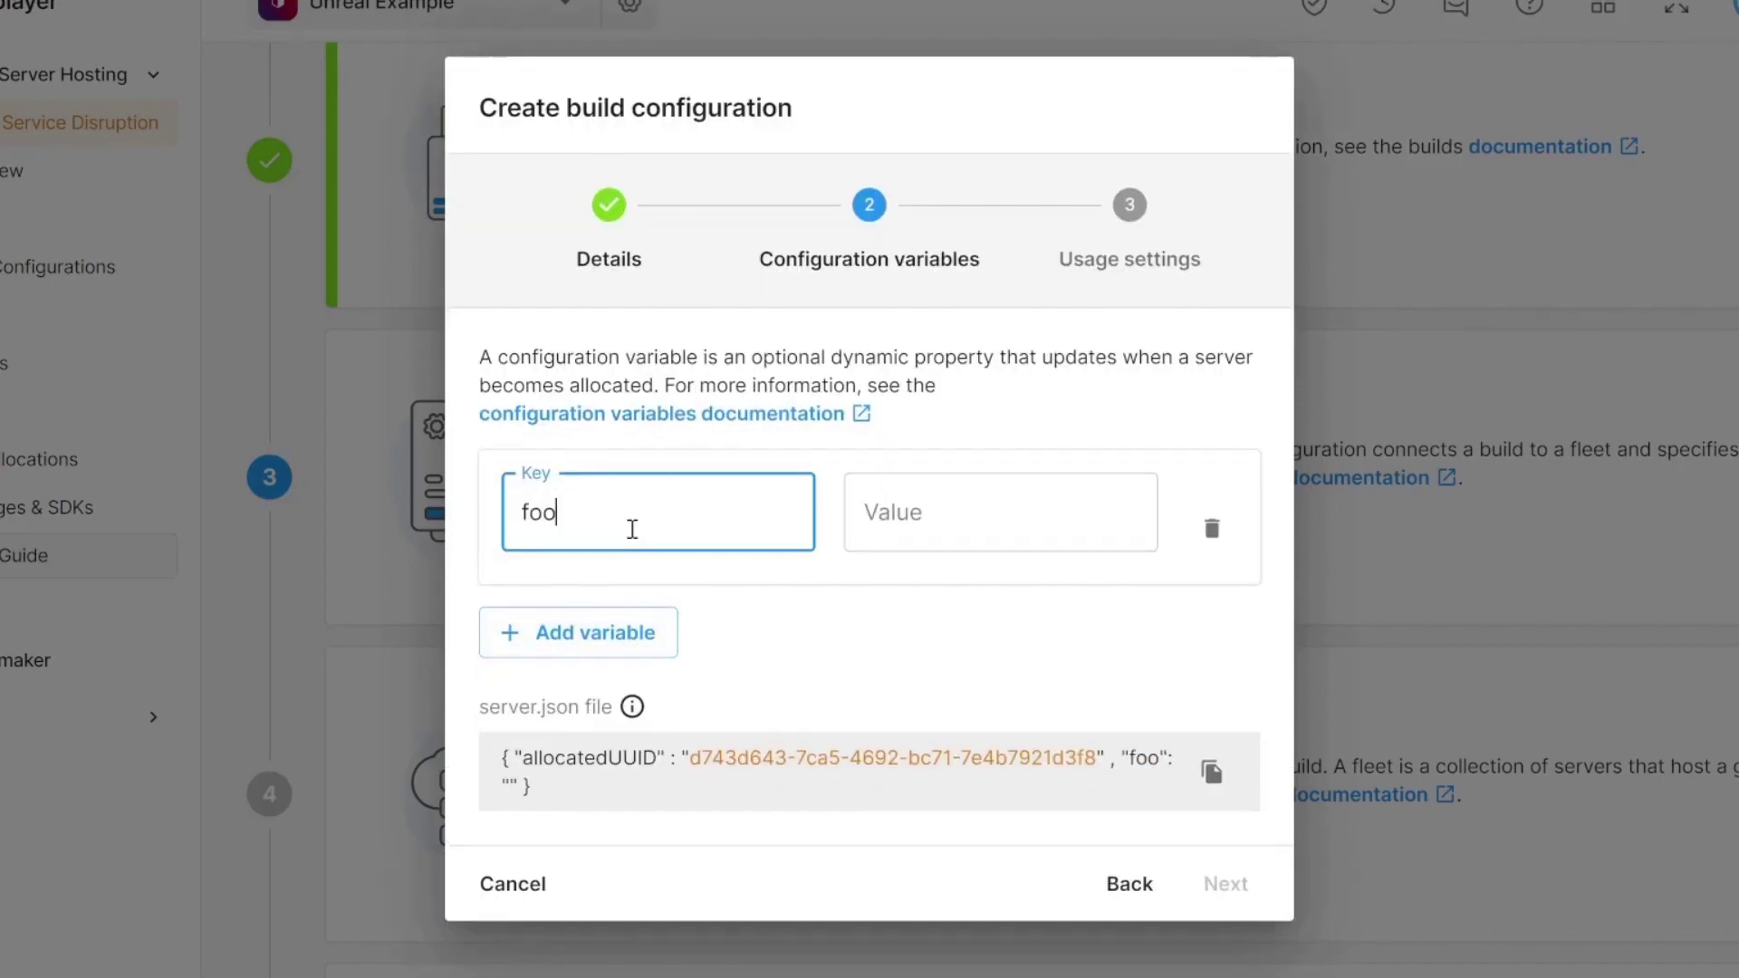
key("Tab")
type("bar")
left_click(1031, 437)
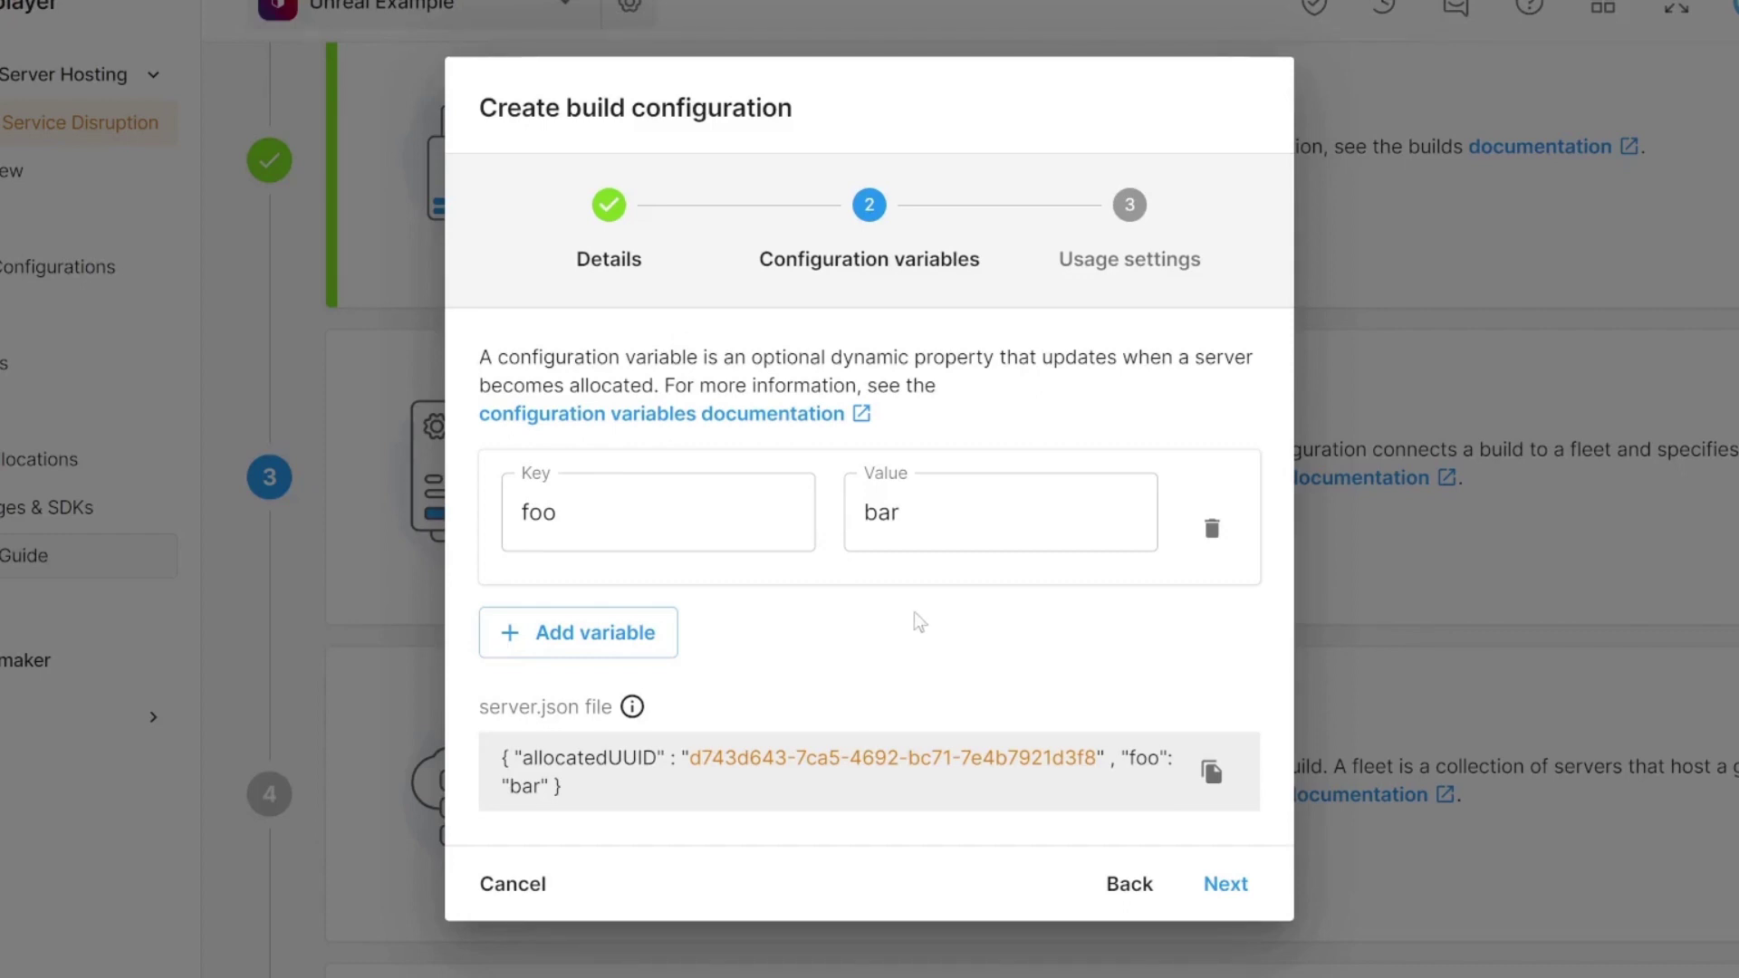
left_click(1222, 884)
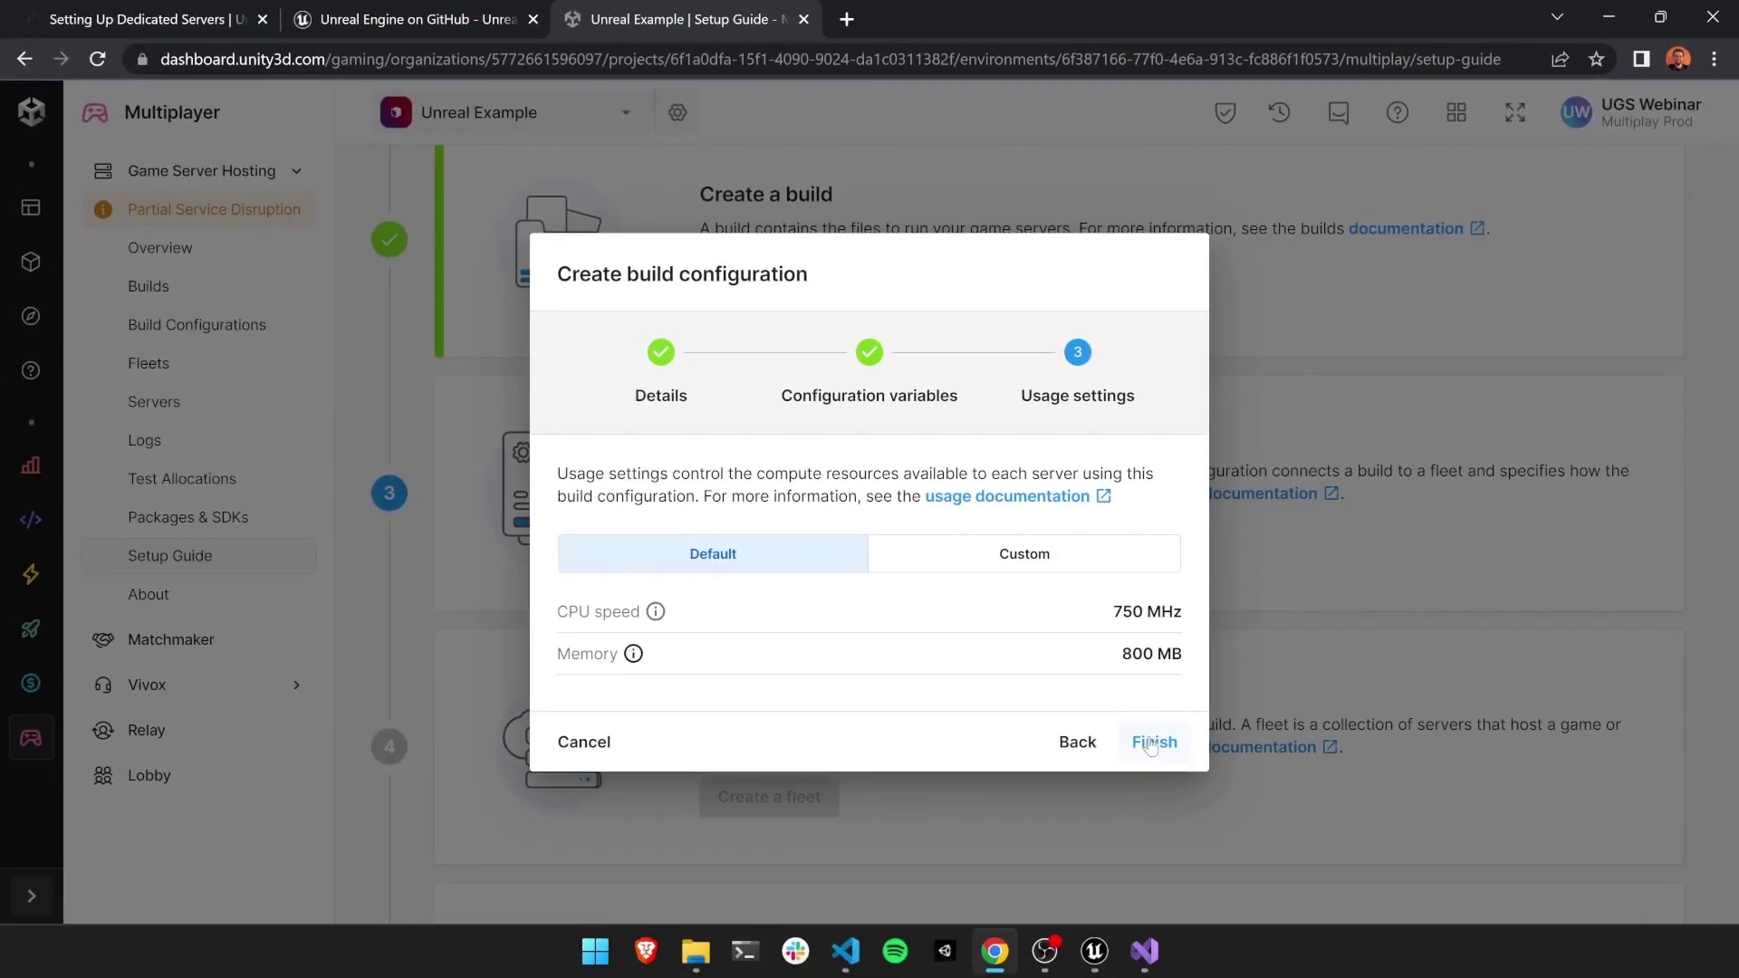
left_click(1150, 743)
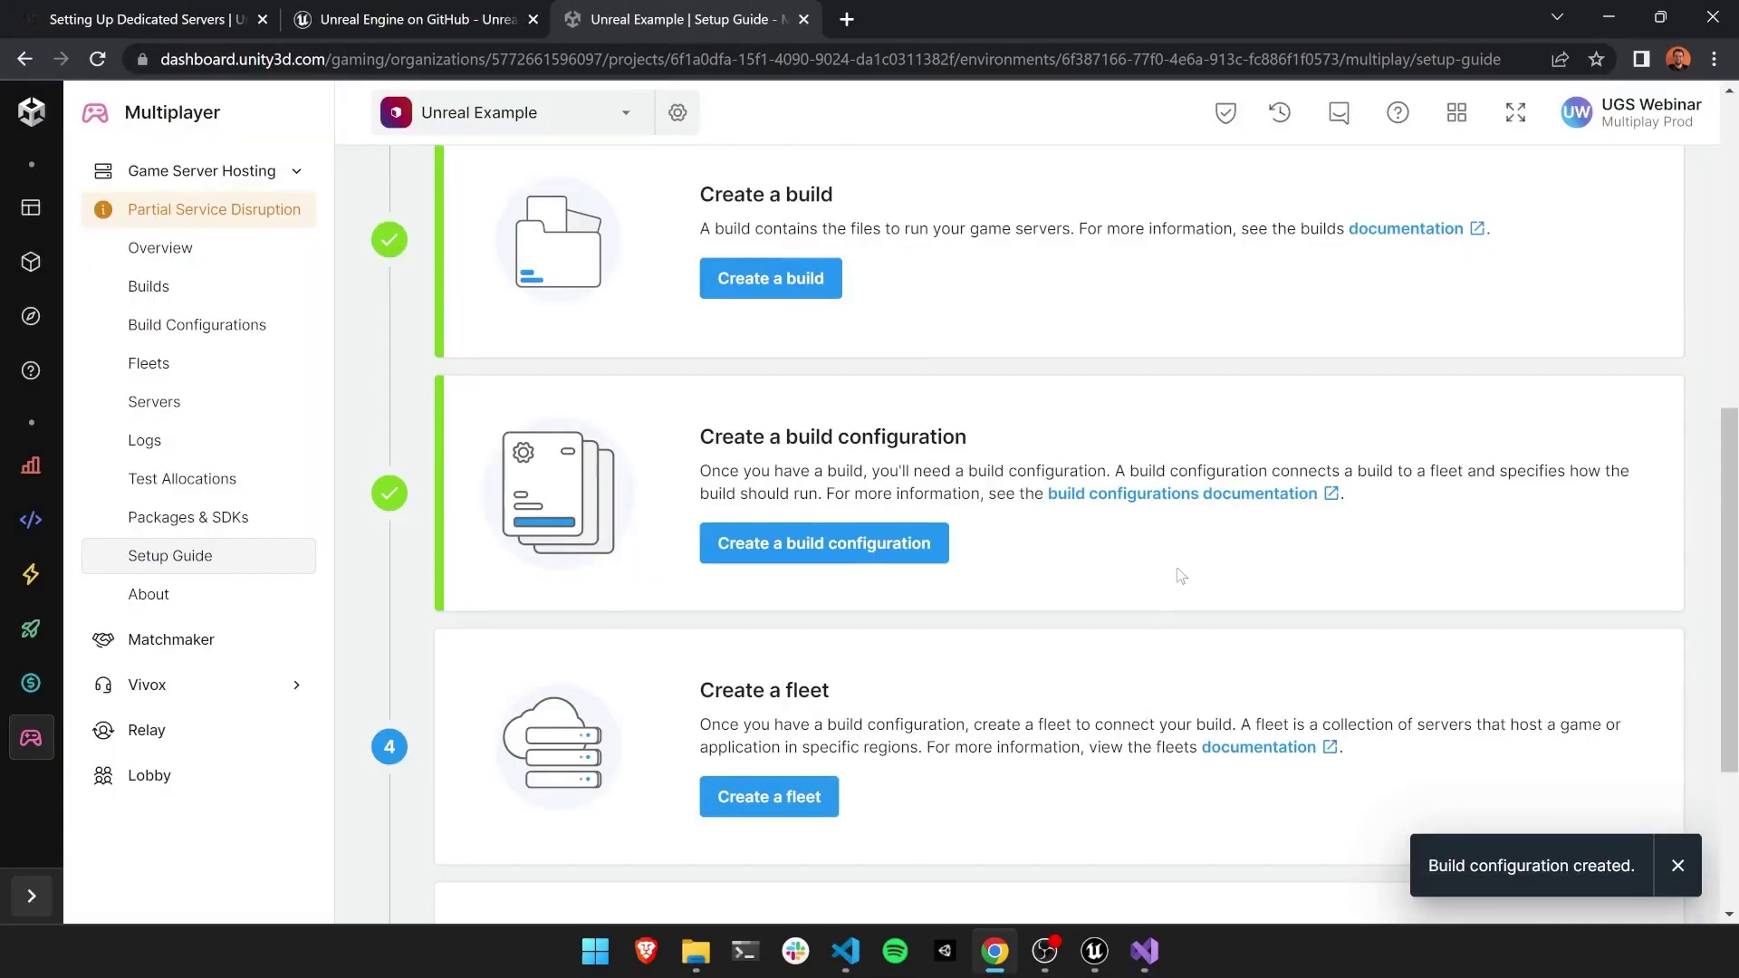
Start a new Linux fleet named Dev, attach the ThirdPersonMP Dev A build configuration, and continue to the scaling settings
scroll(1182, 575, "down", 3)
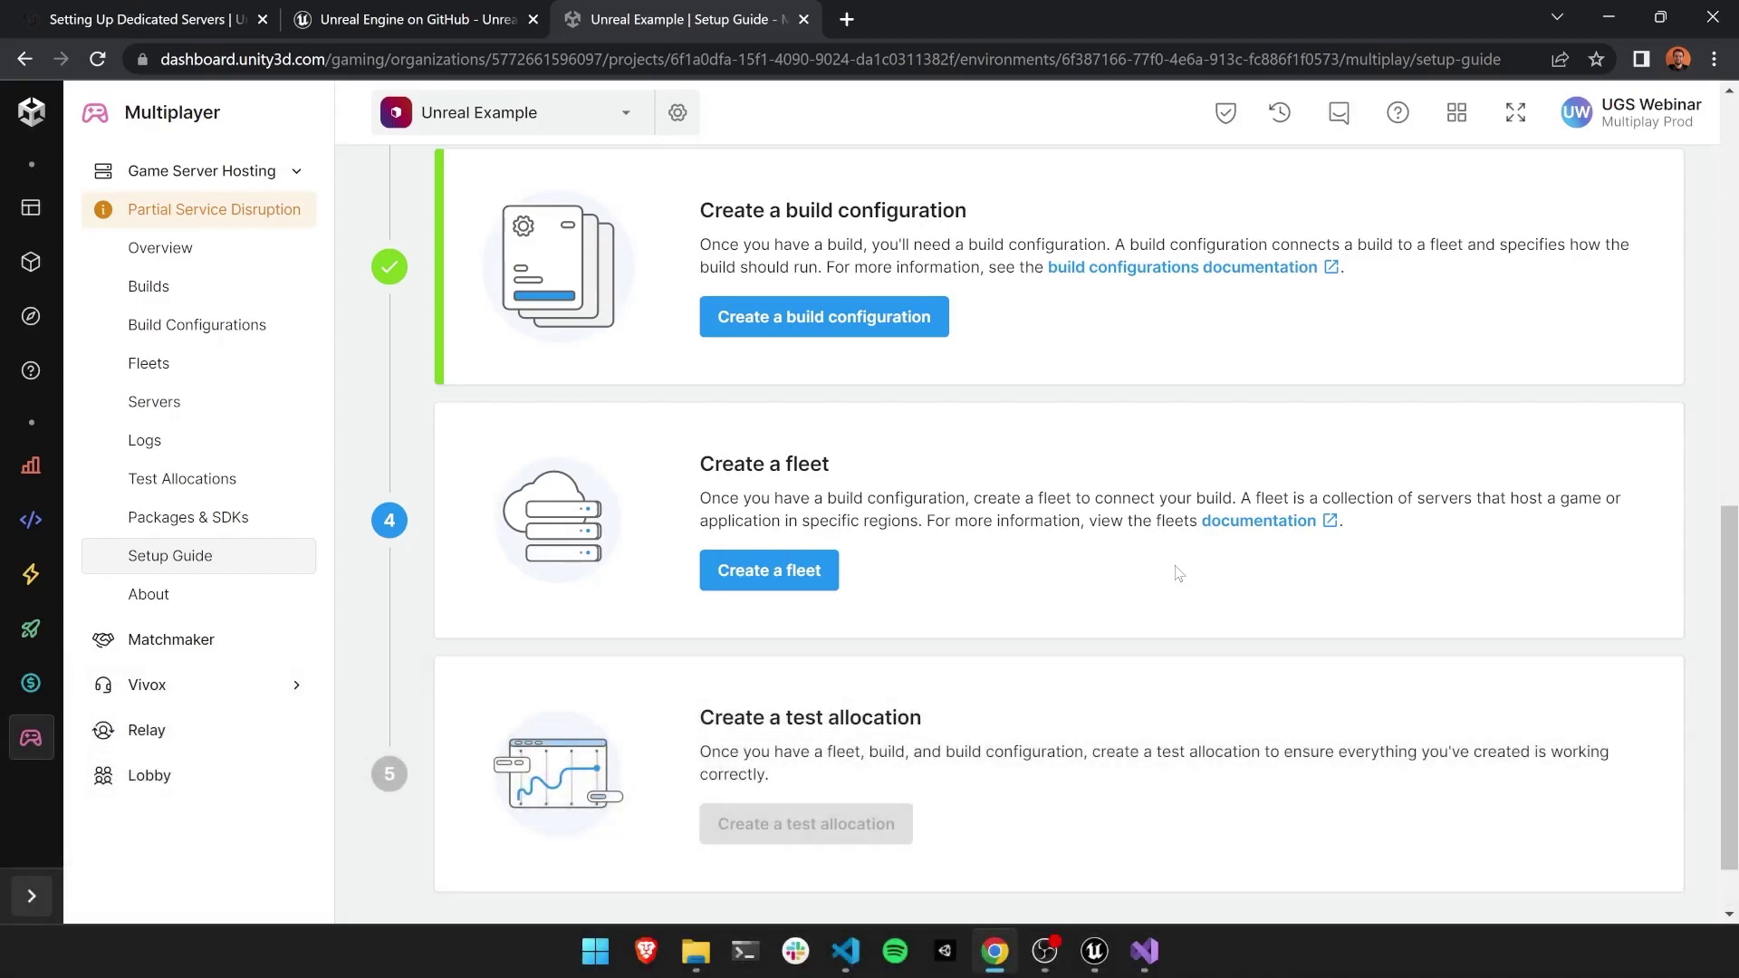
left_click(805, 584)
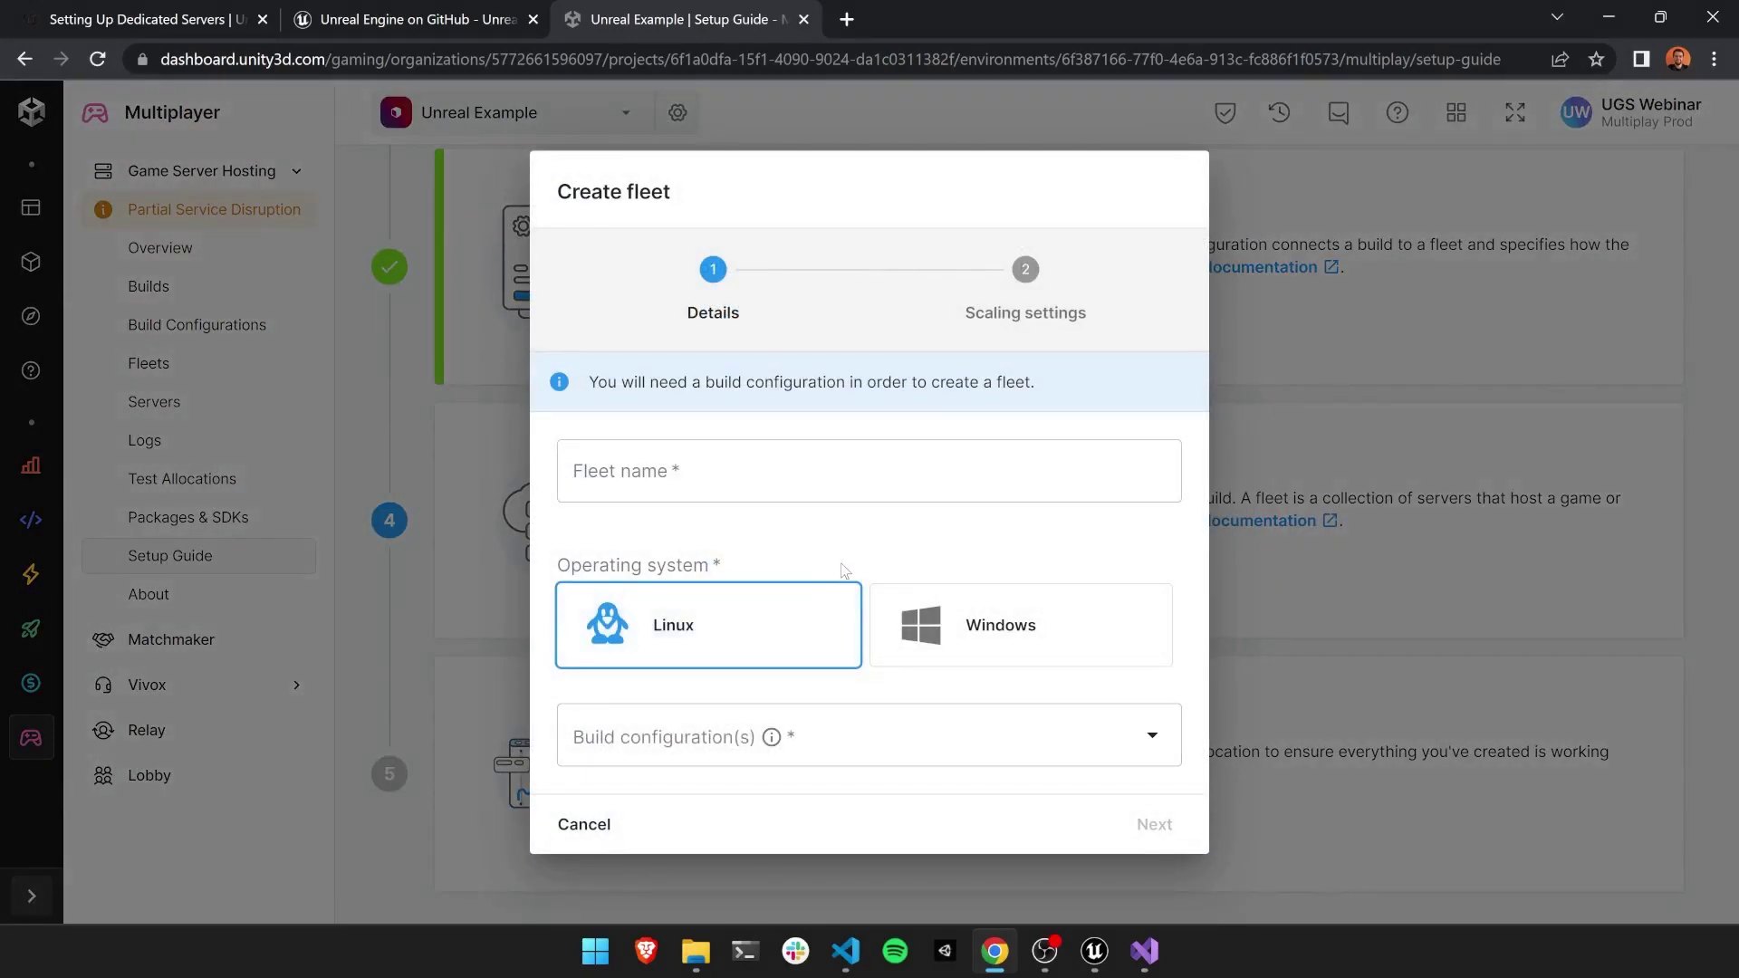
left_click(780, 483)
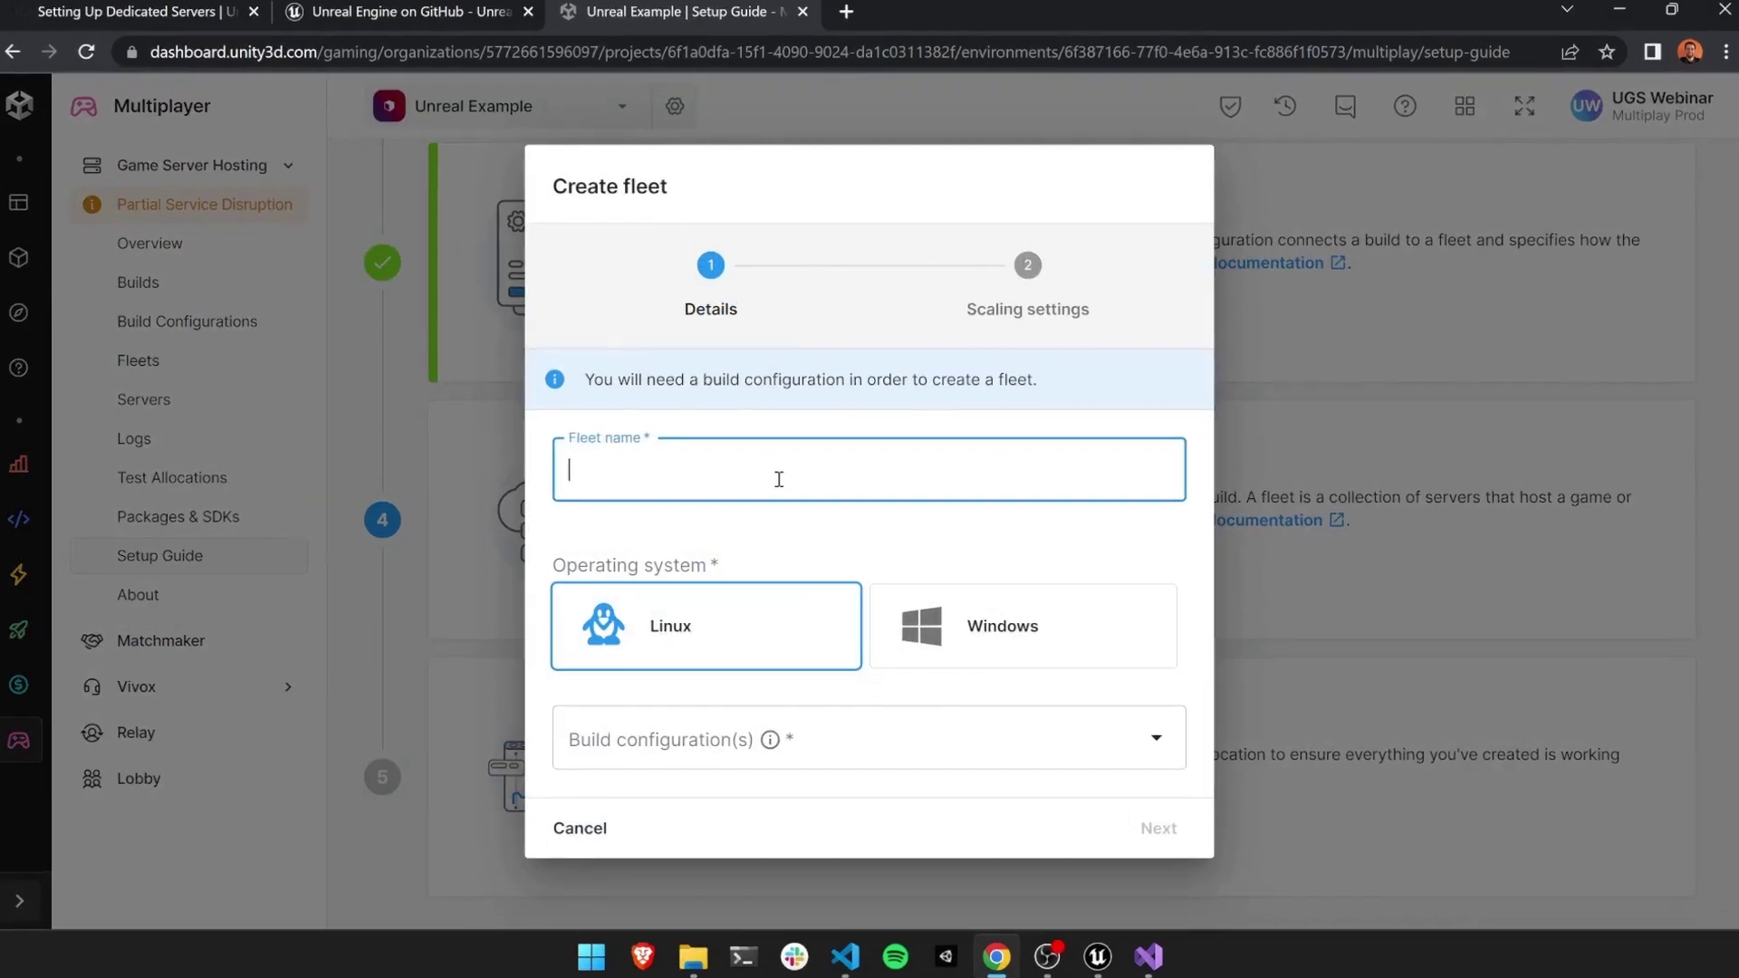
type("Dev")
left_click(856, 530)
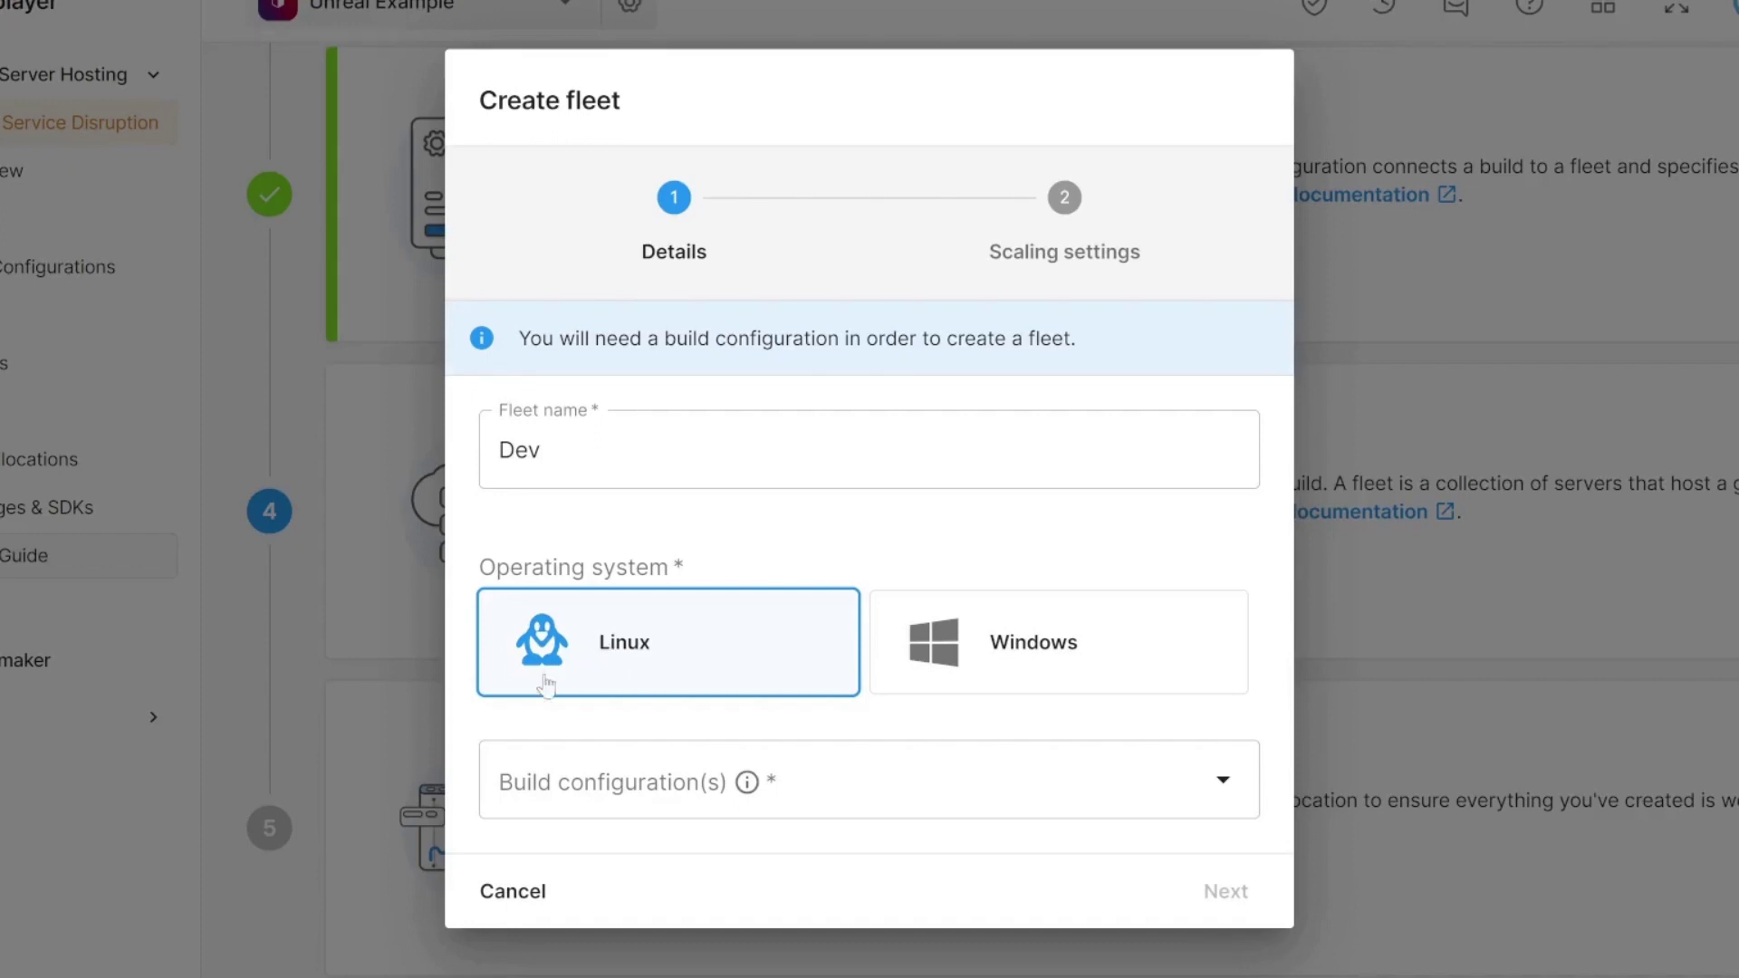
left_click(563, 788)
left_click(529, 860)
left_click(819, 519)
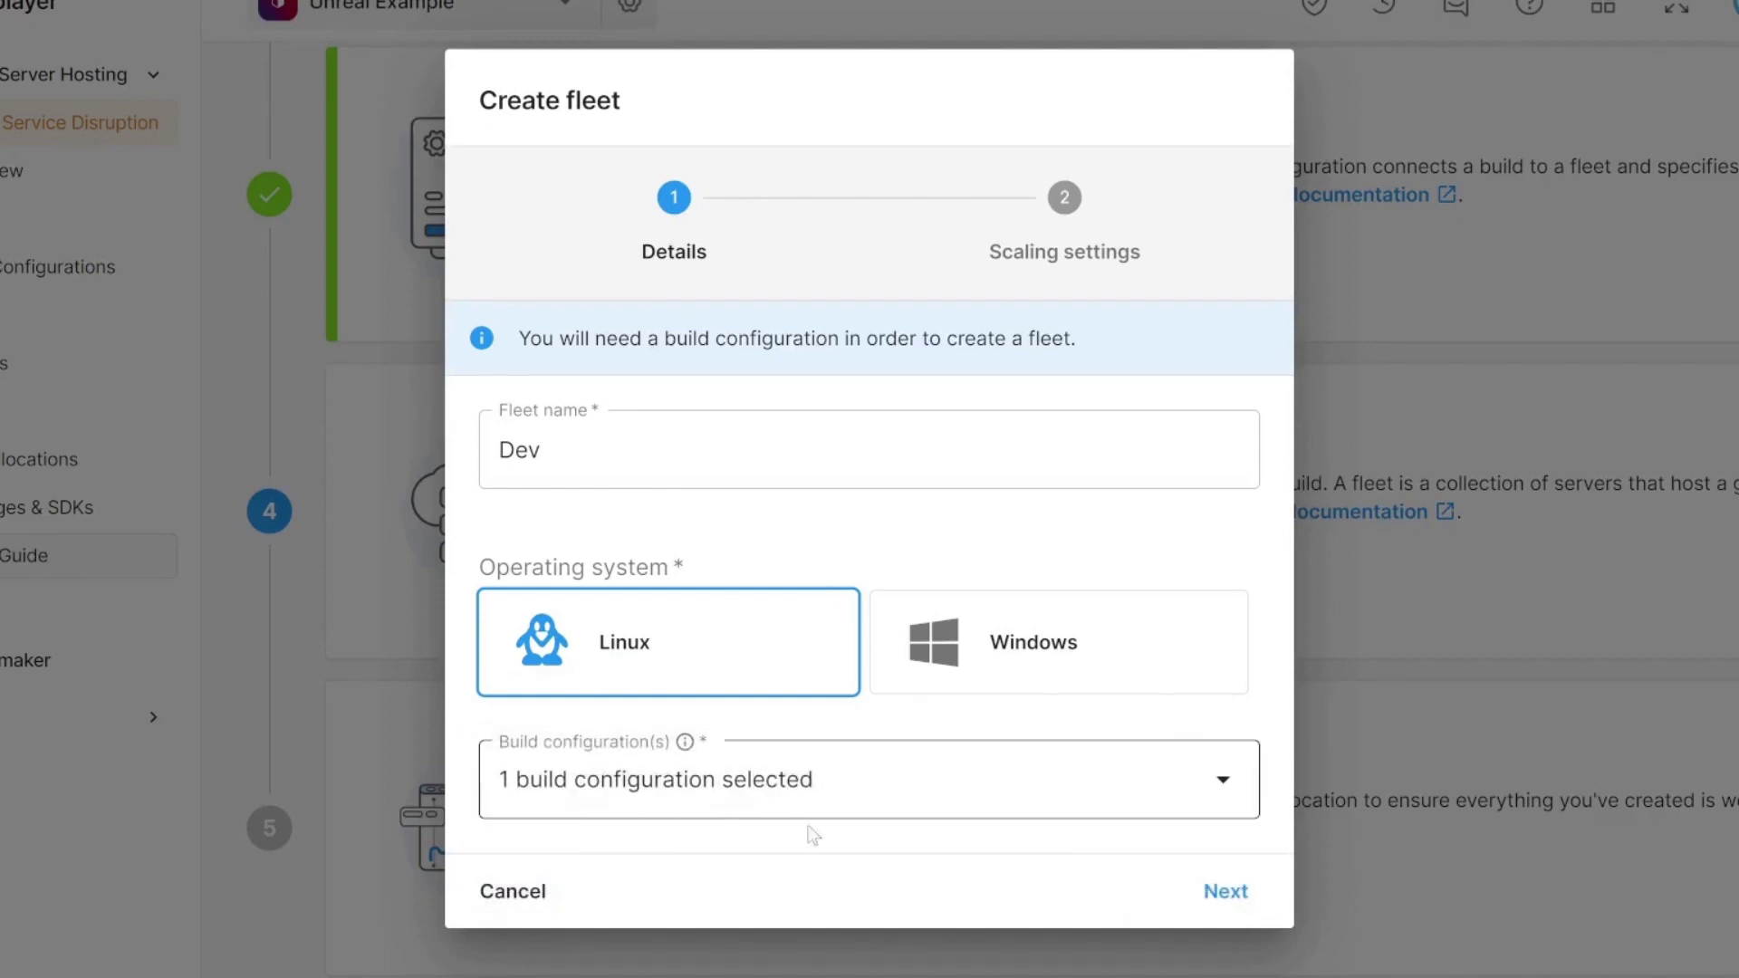
left_click(1224, 911)
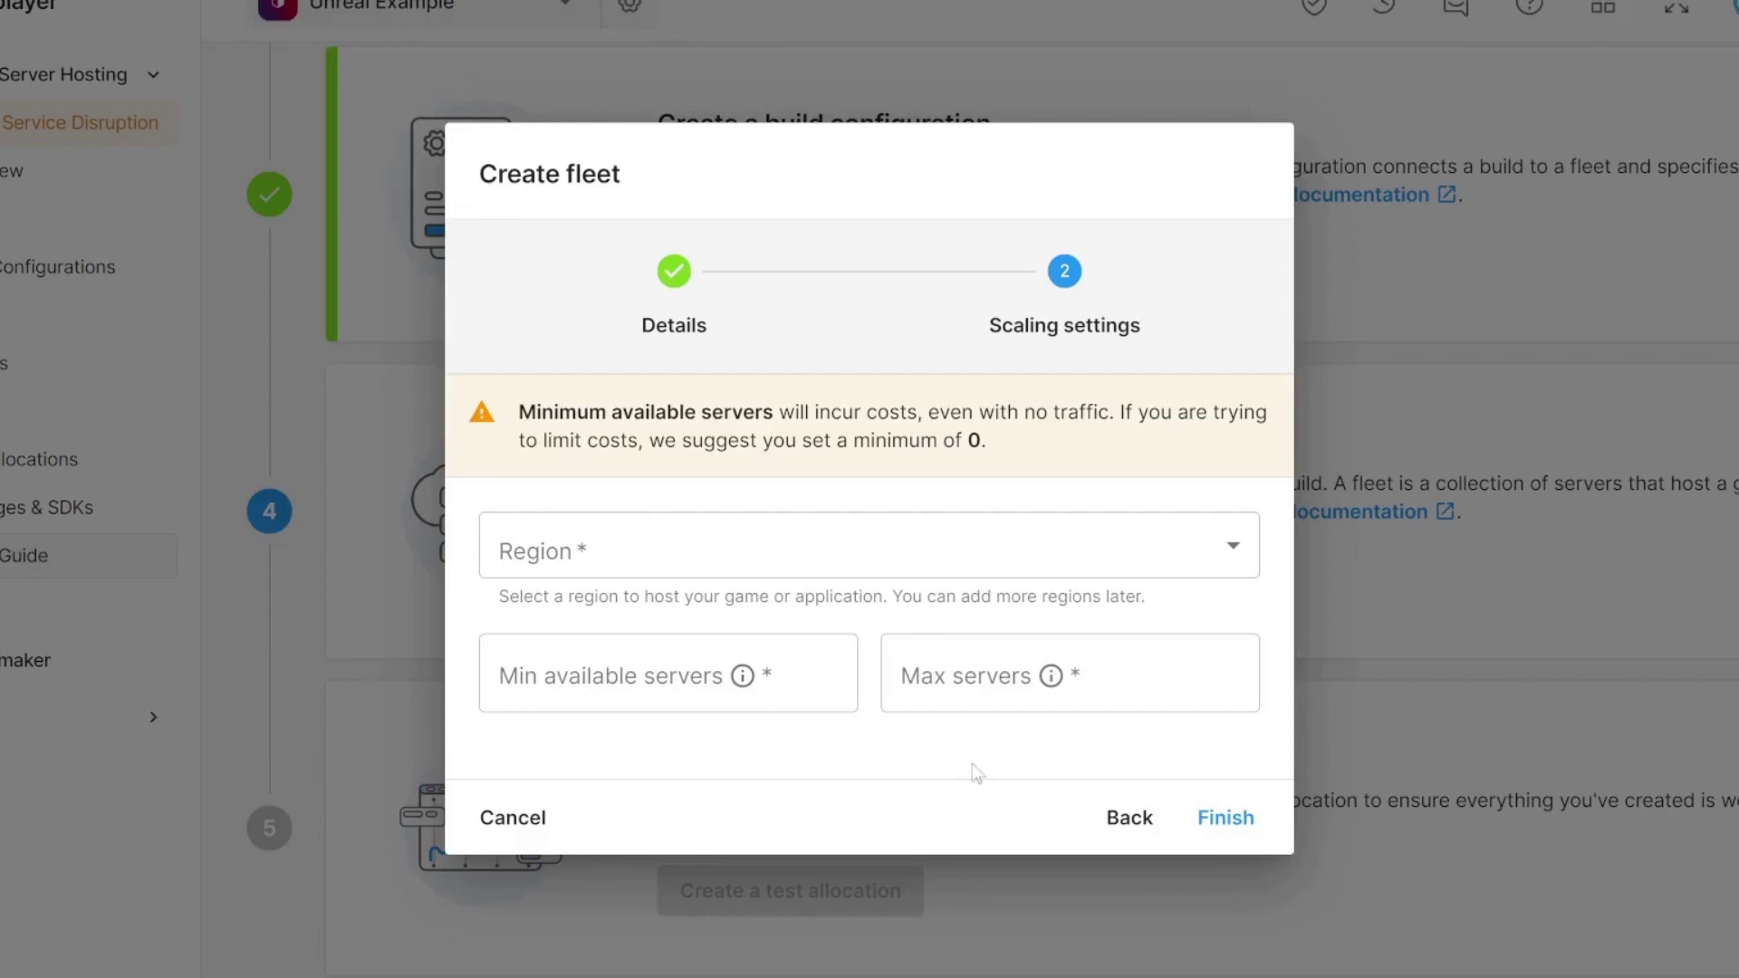
Host the fleet in Europe with a minimum of 1 available server and a maximum of 1 server, and finish creating it
left_click(780, 564)
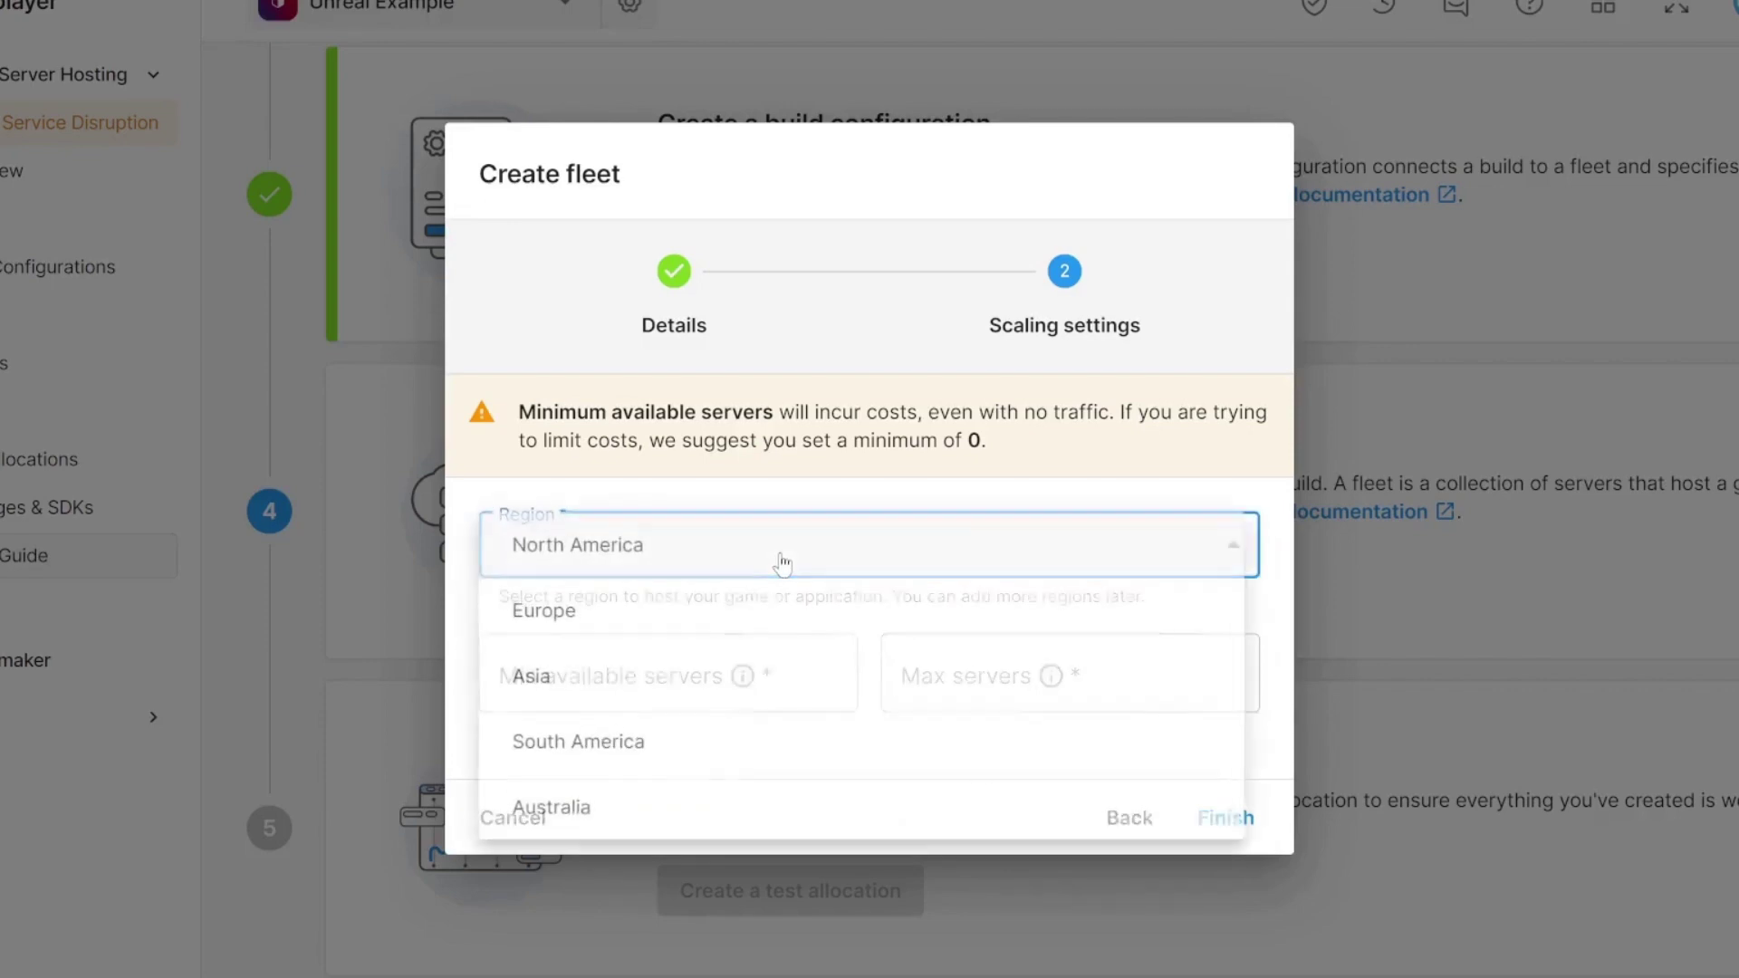
left_click(613, 610)
left_click(610, 748)
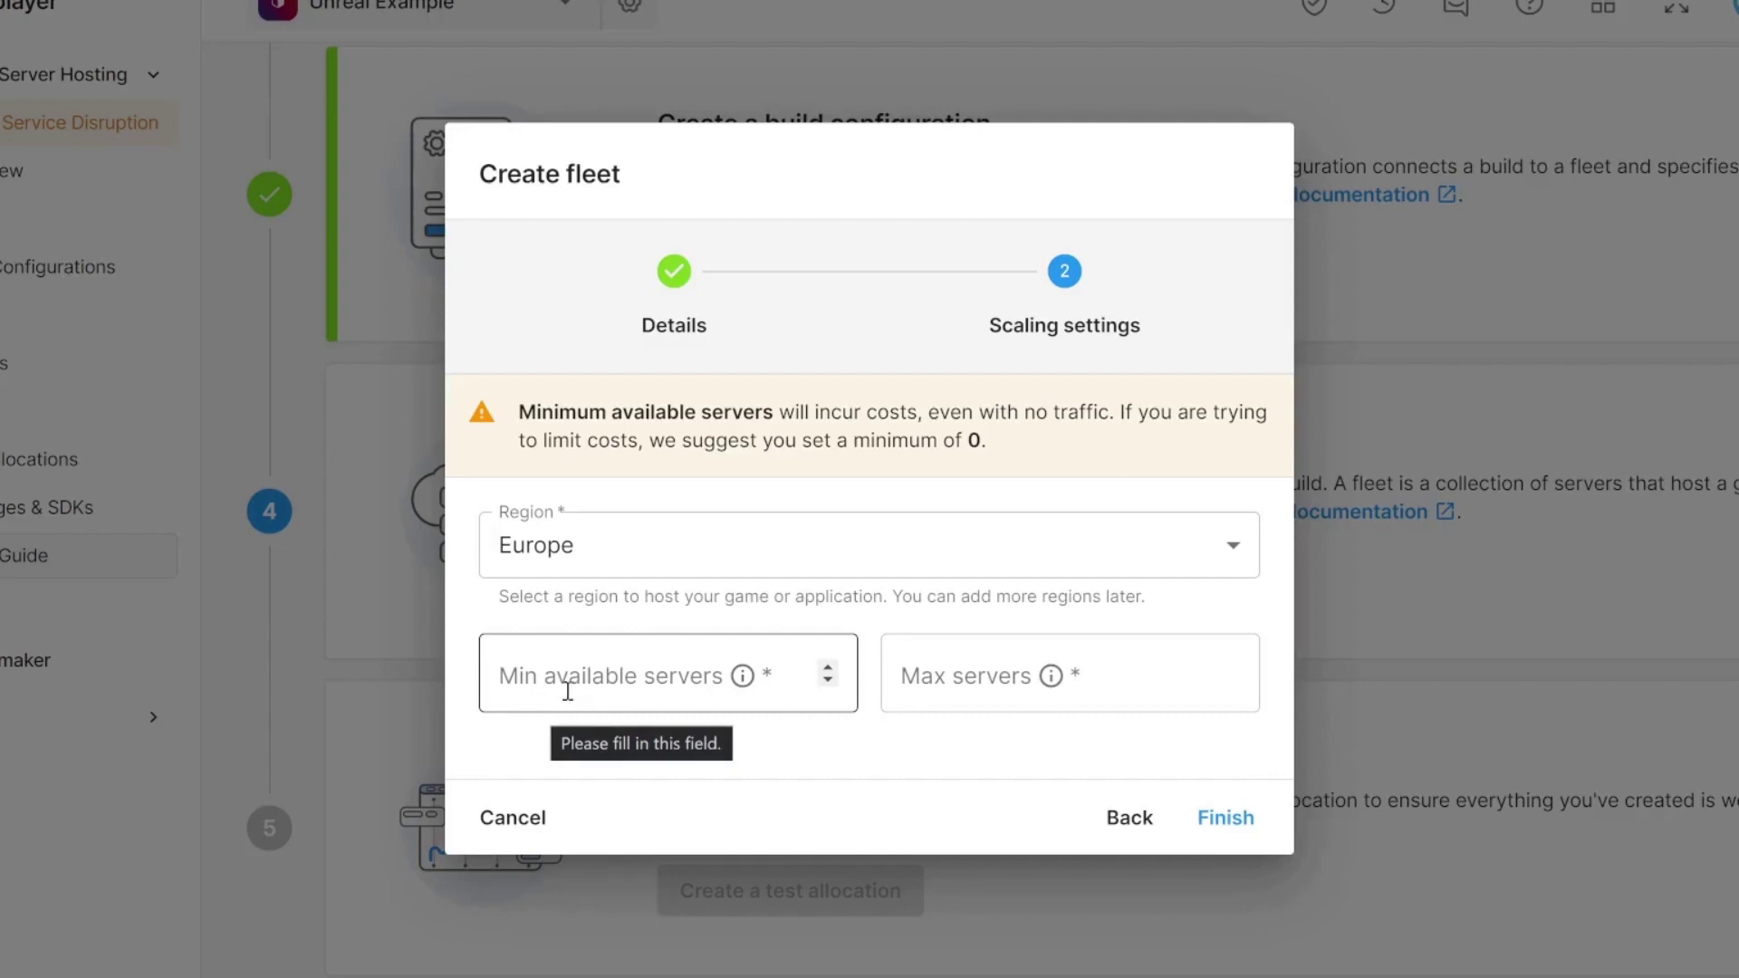
left_click(568, 691)
type("1")
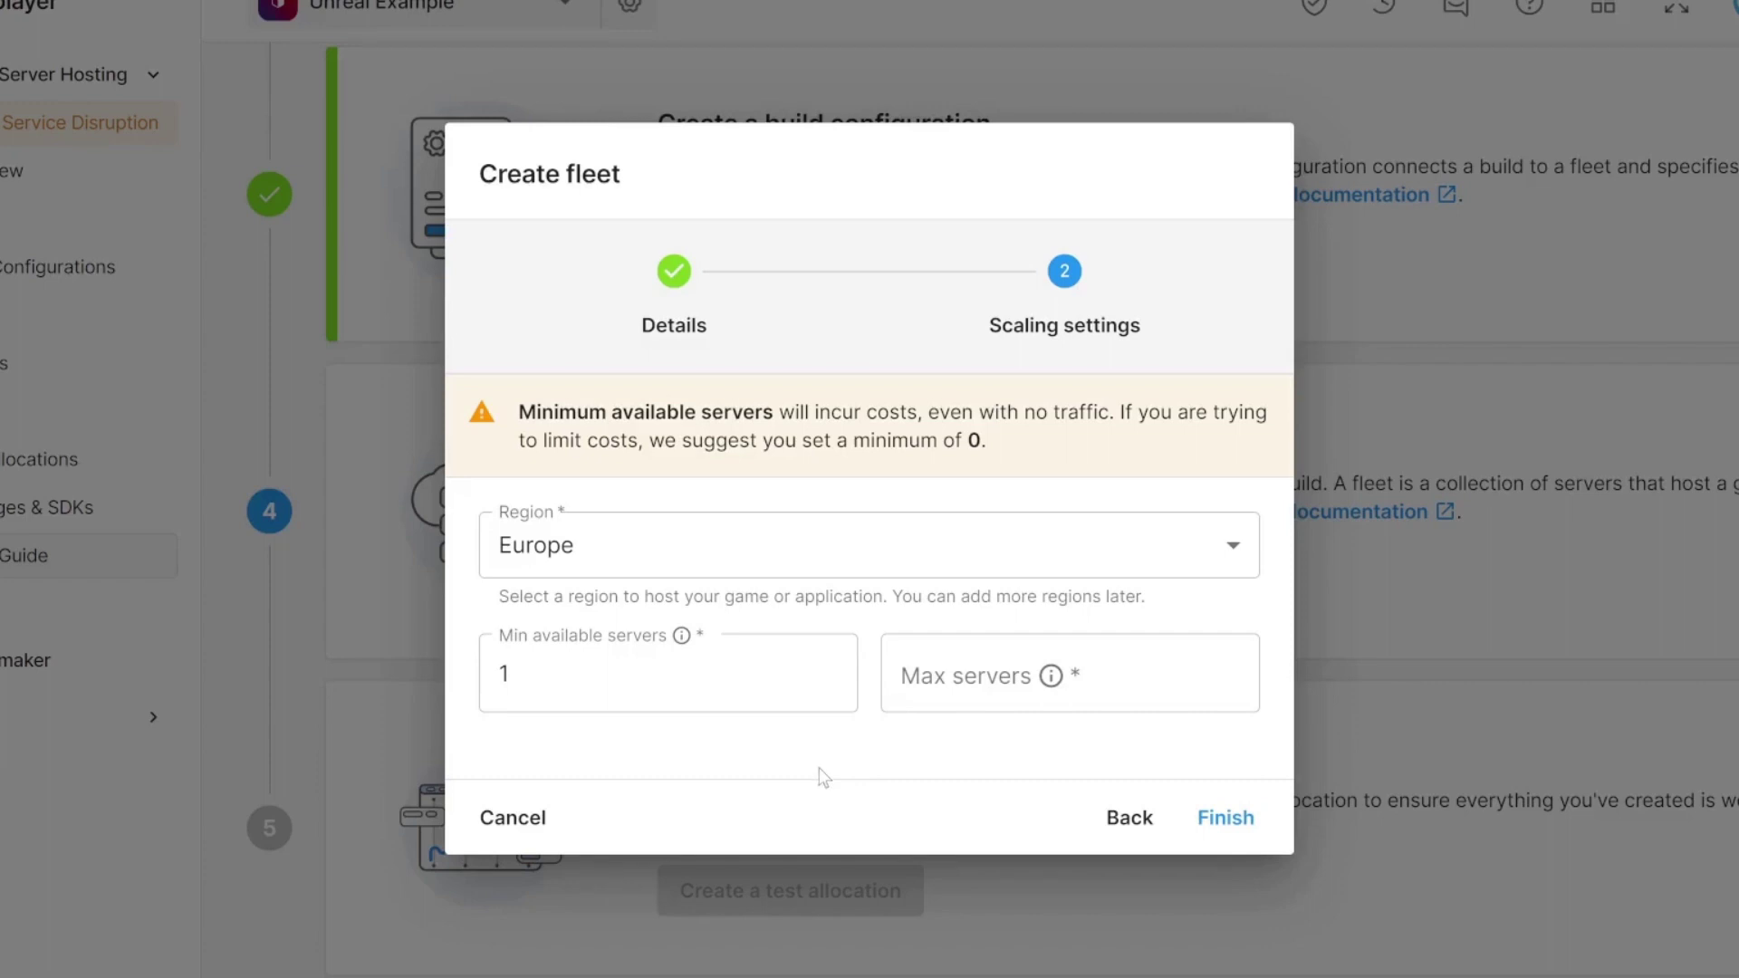
left_click(951, 702)
type("1")
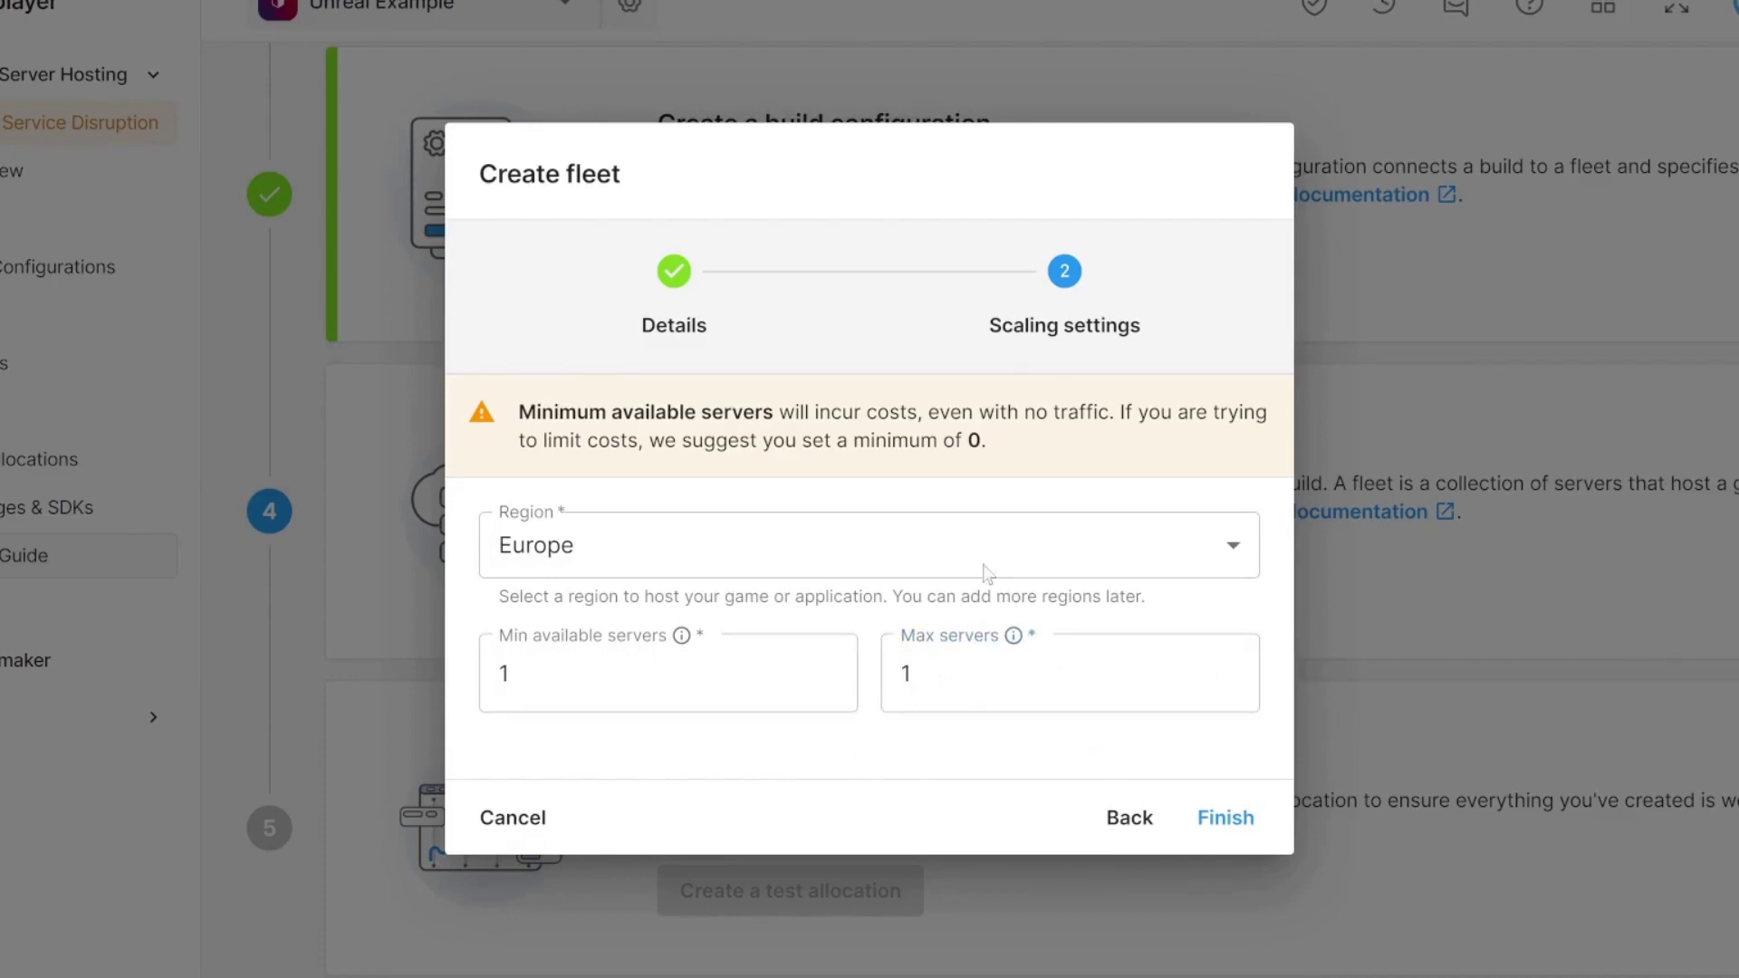
left_click(1224, 818)
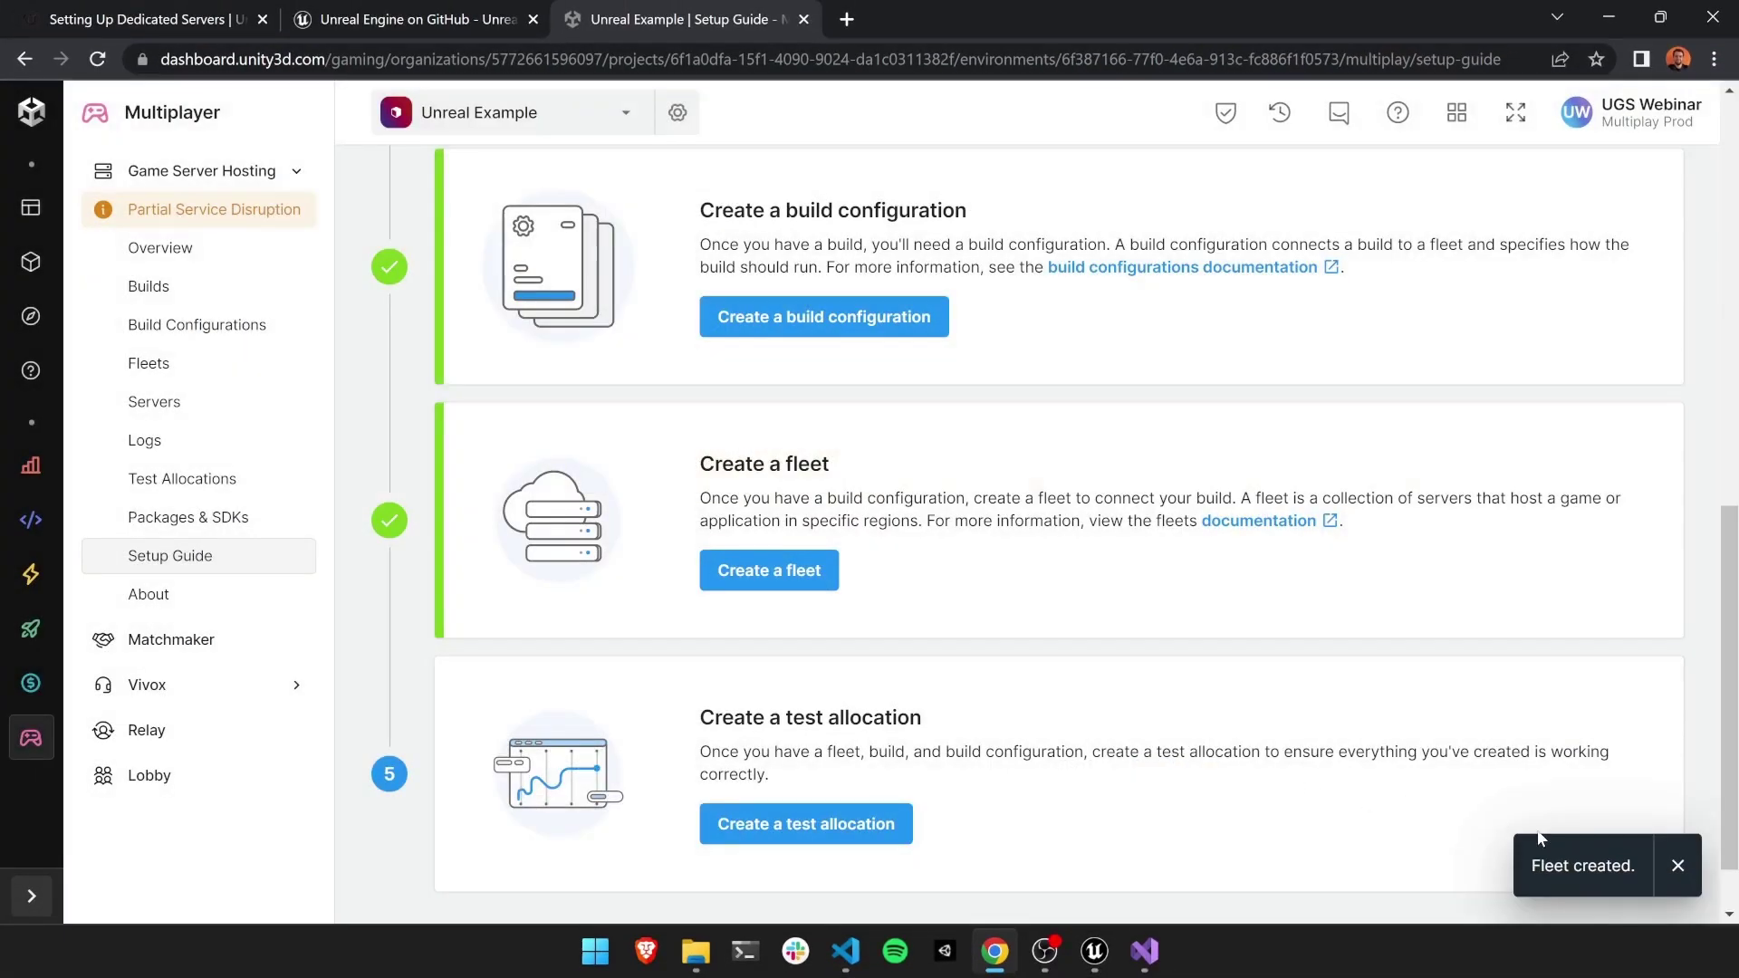
left_click(1677, 865)
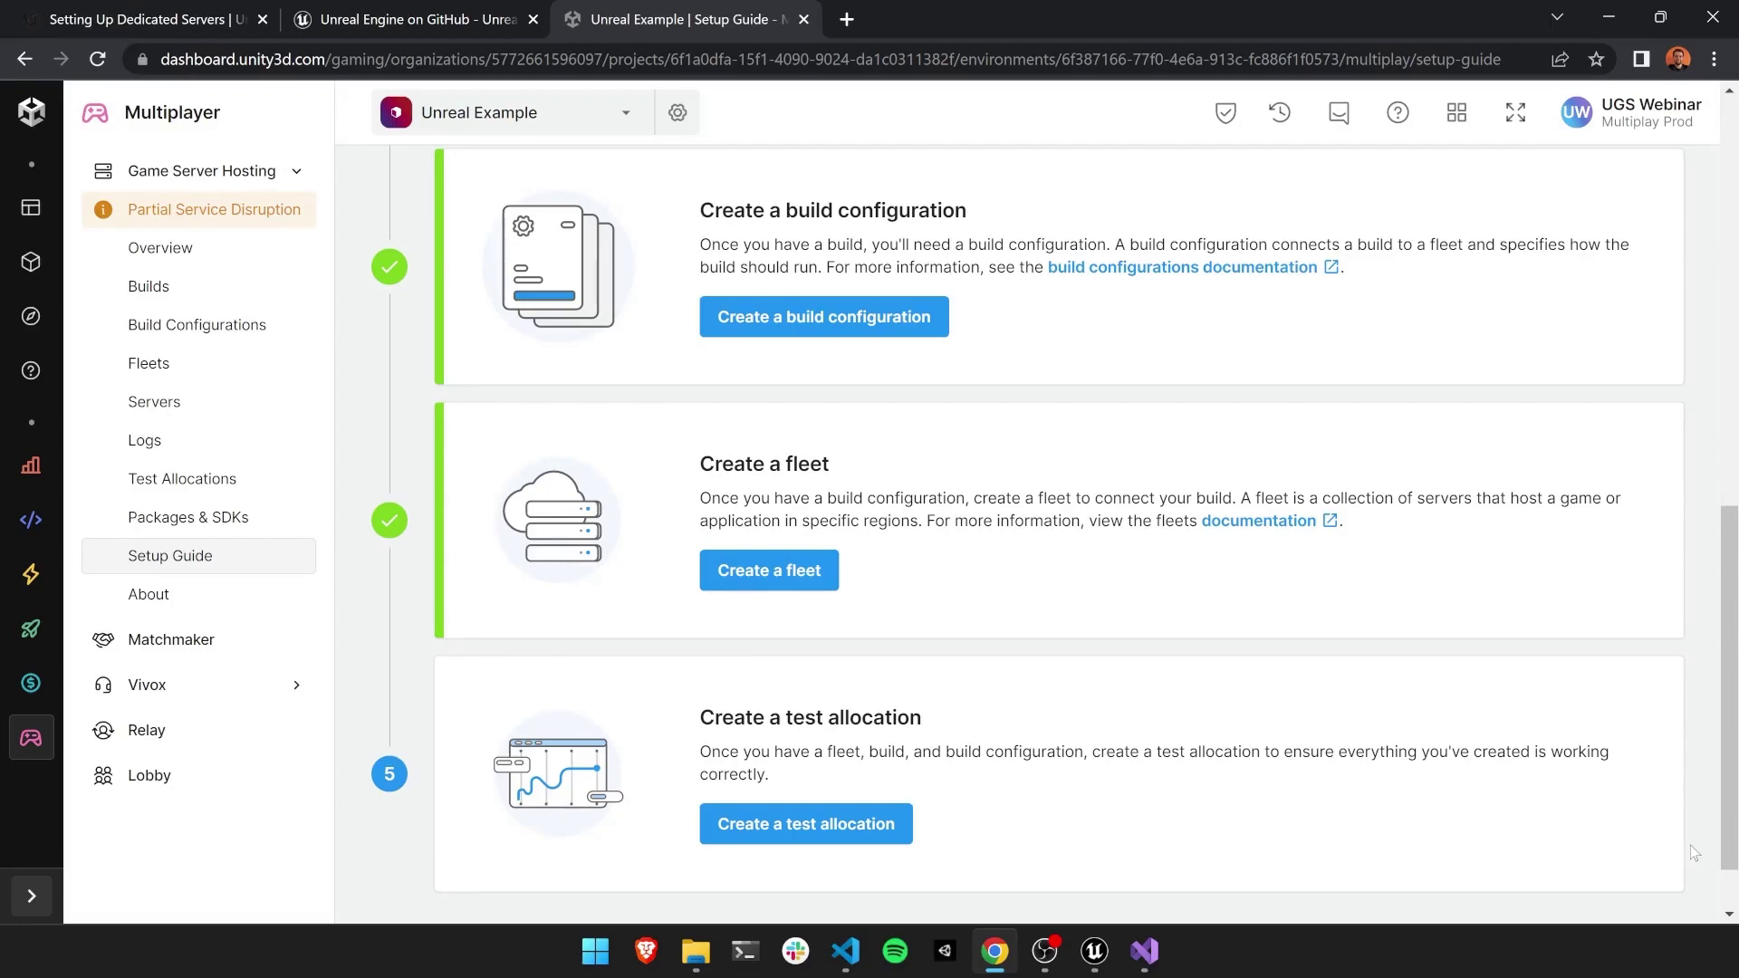
Open the ThirdPersonMP Dev build from the builds list and examine its details and uploaded files
scroll(1118, 649, "up", 2)
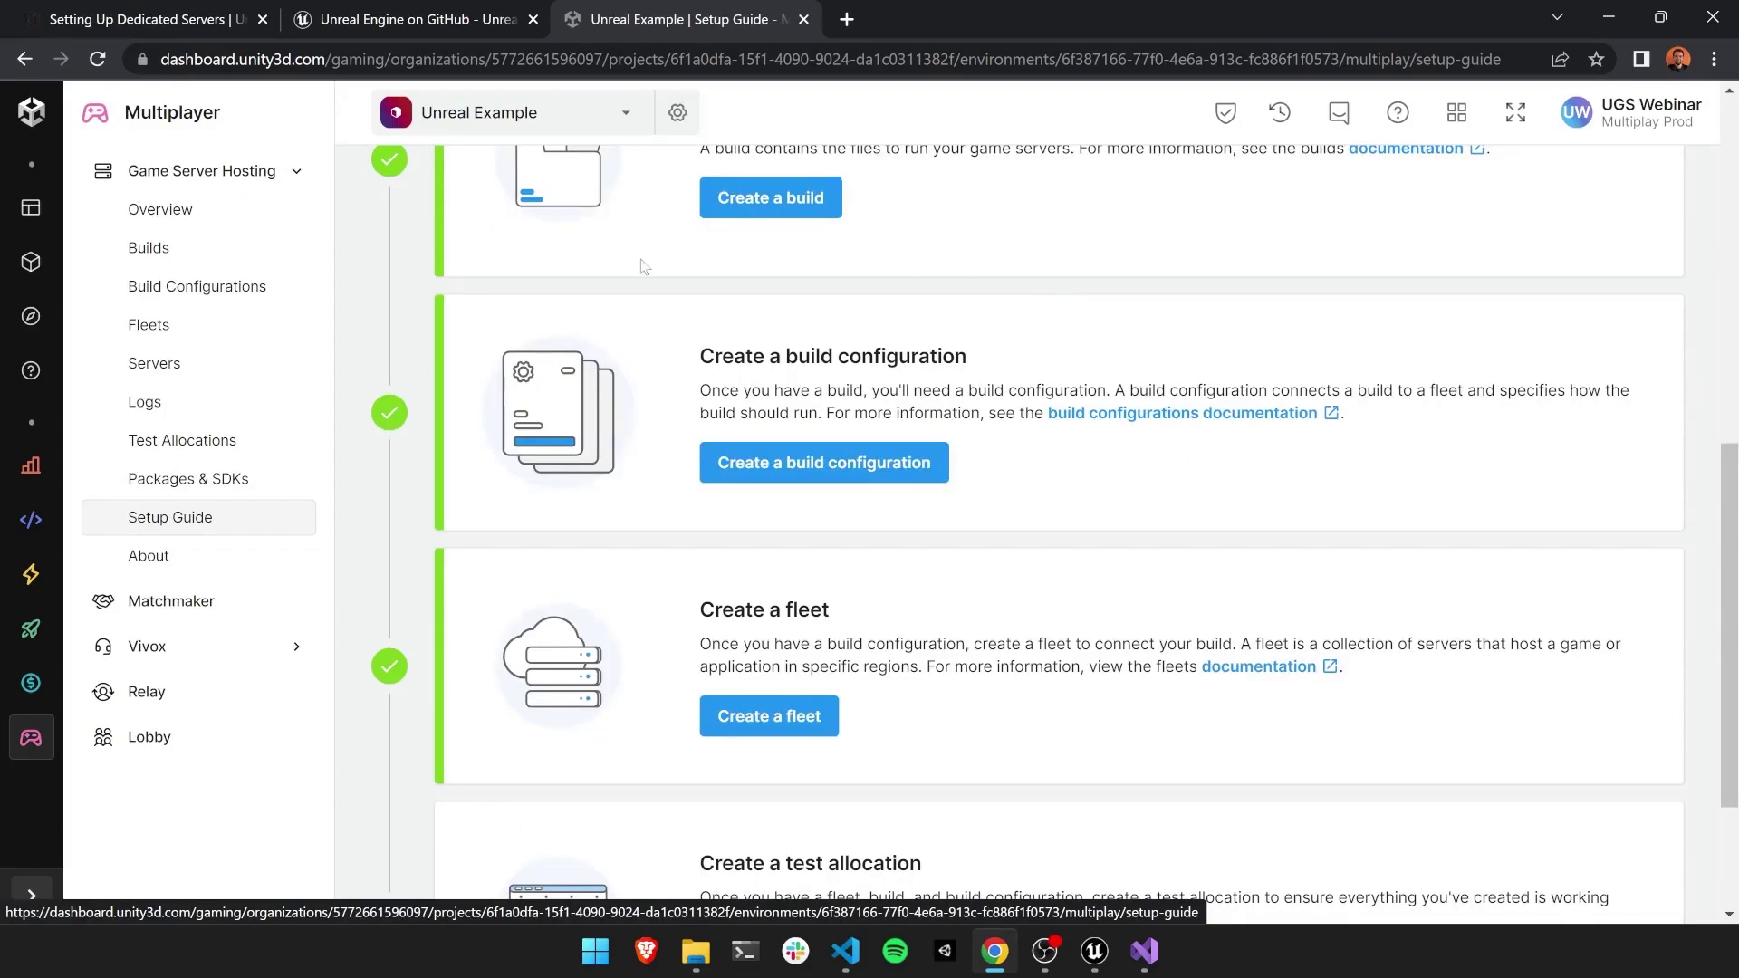
left_click(243, 259)
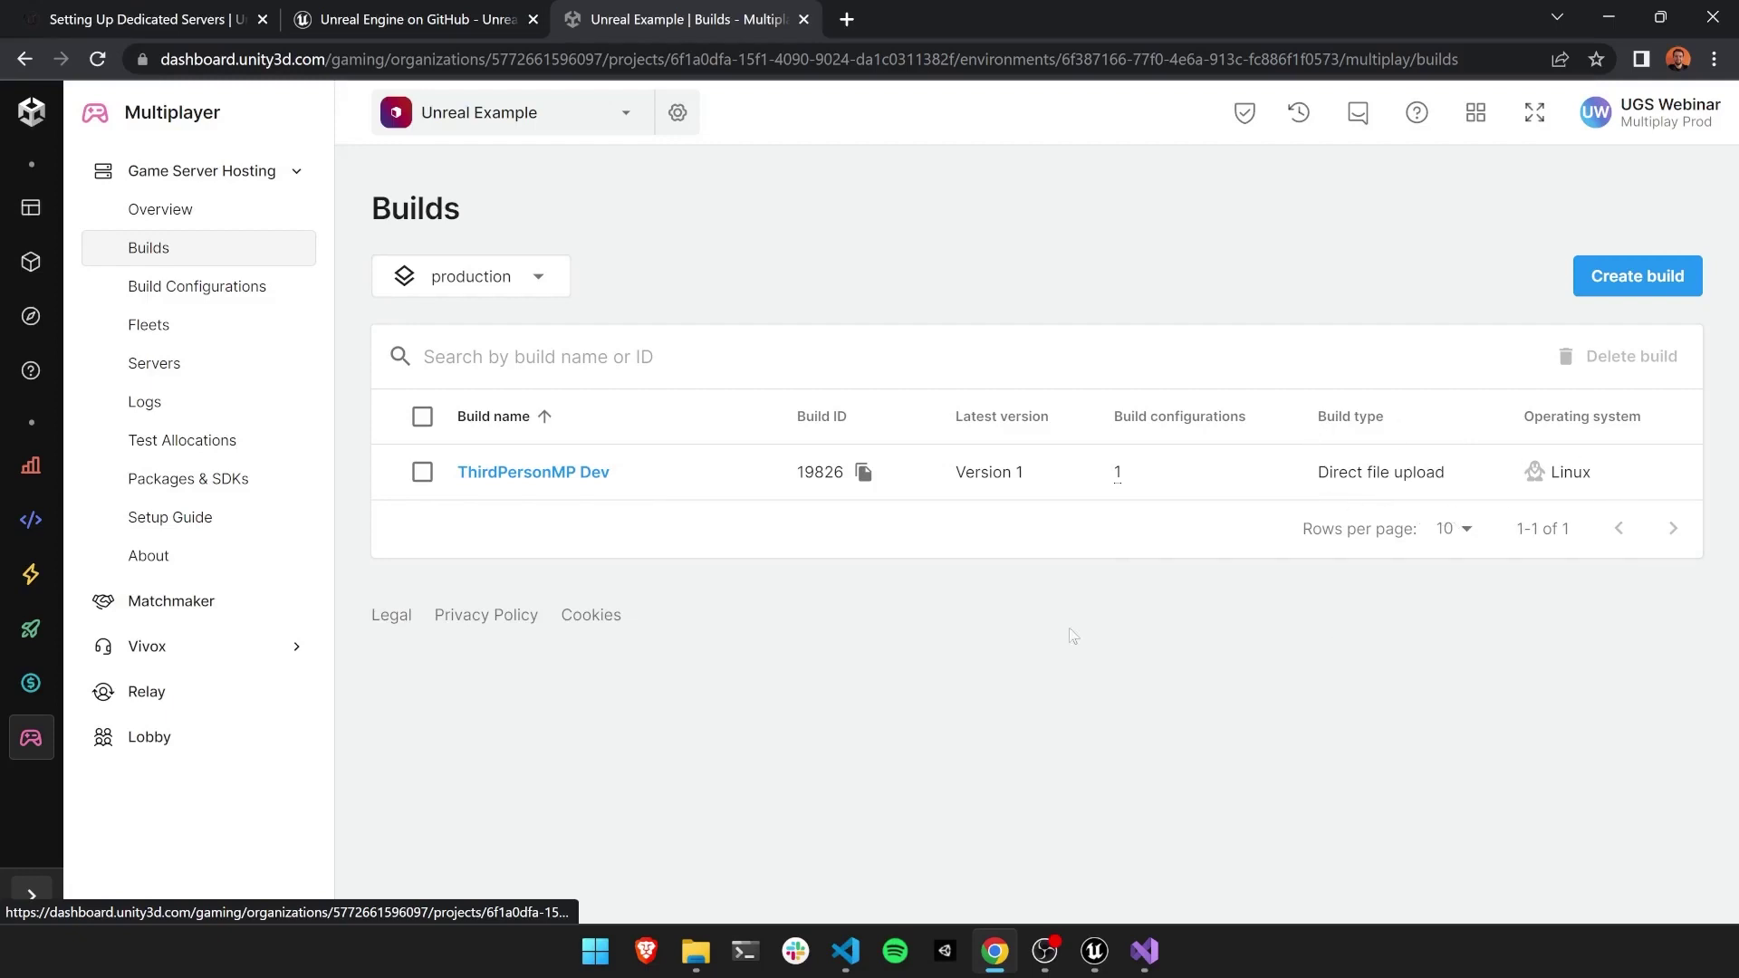
left_click(507, 485)
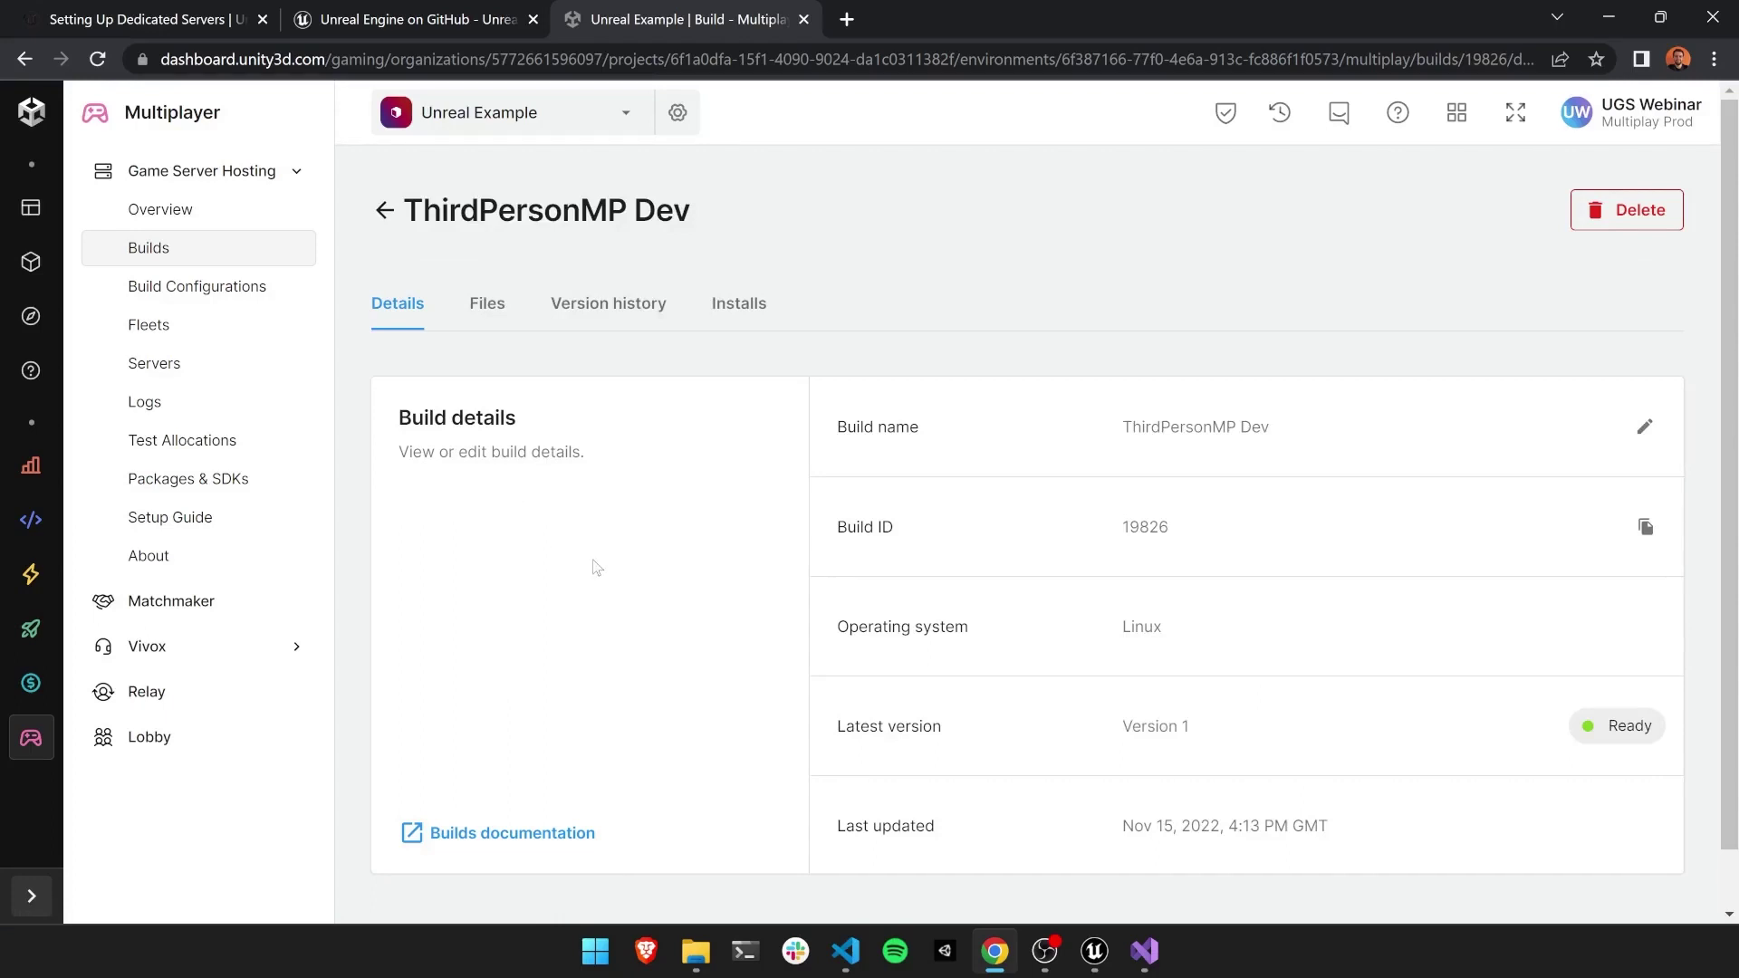
left_click(493, 308)
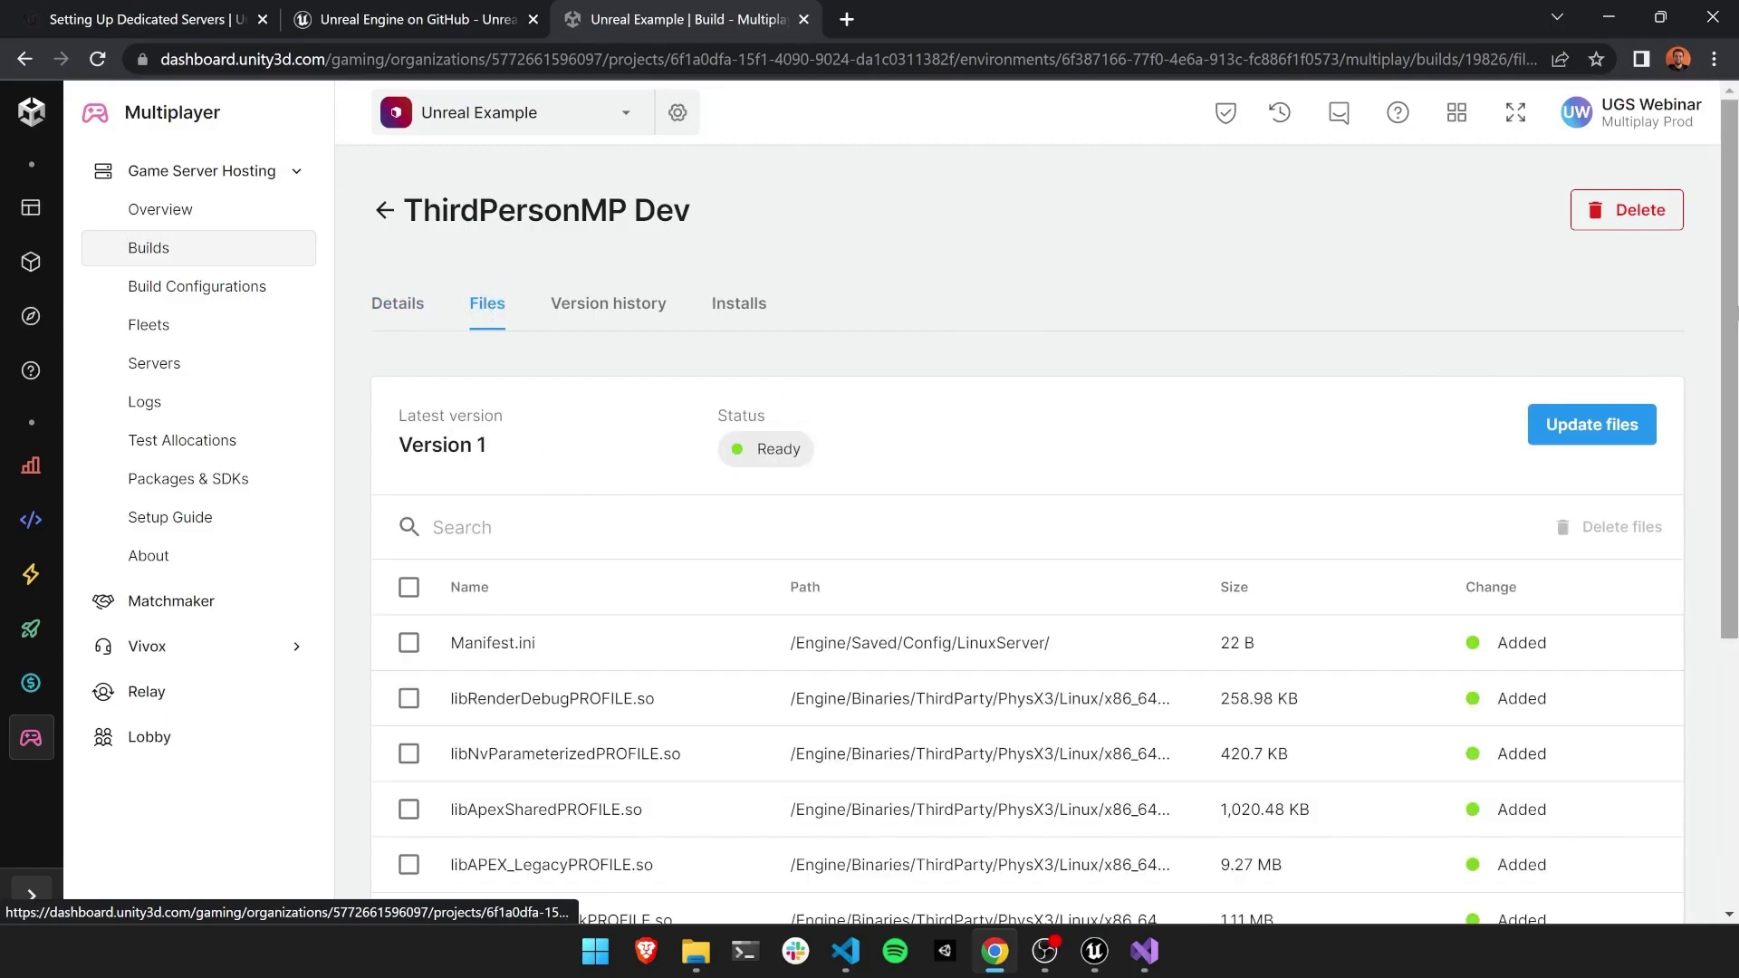
scroll(1691, 591, "down", 3)
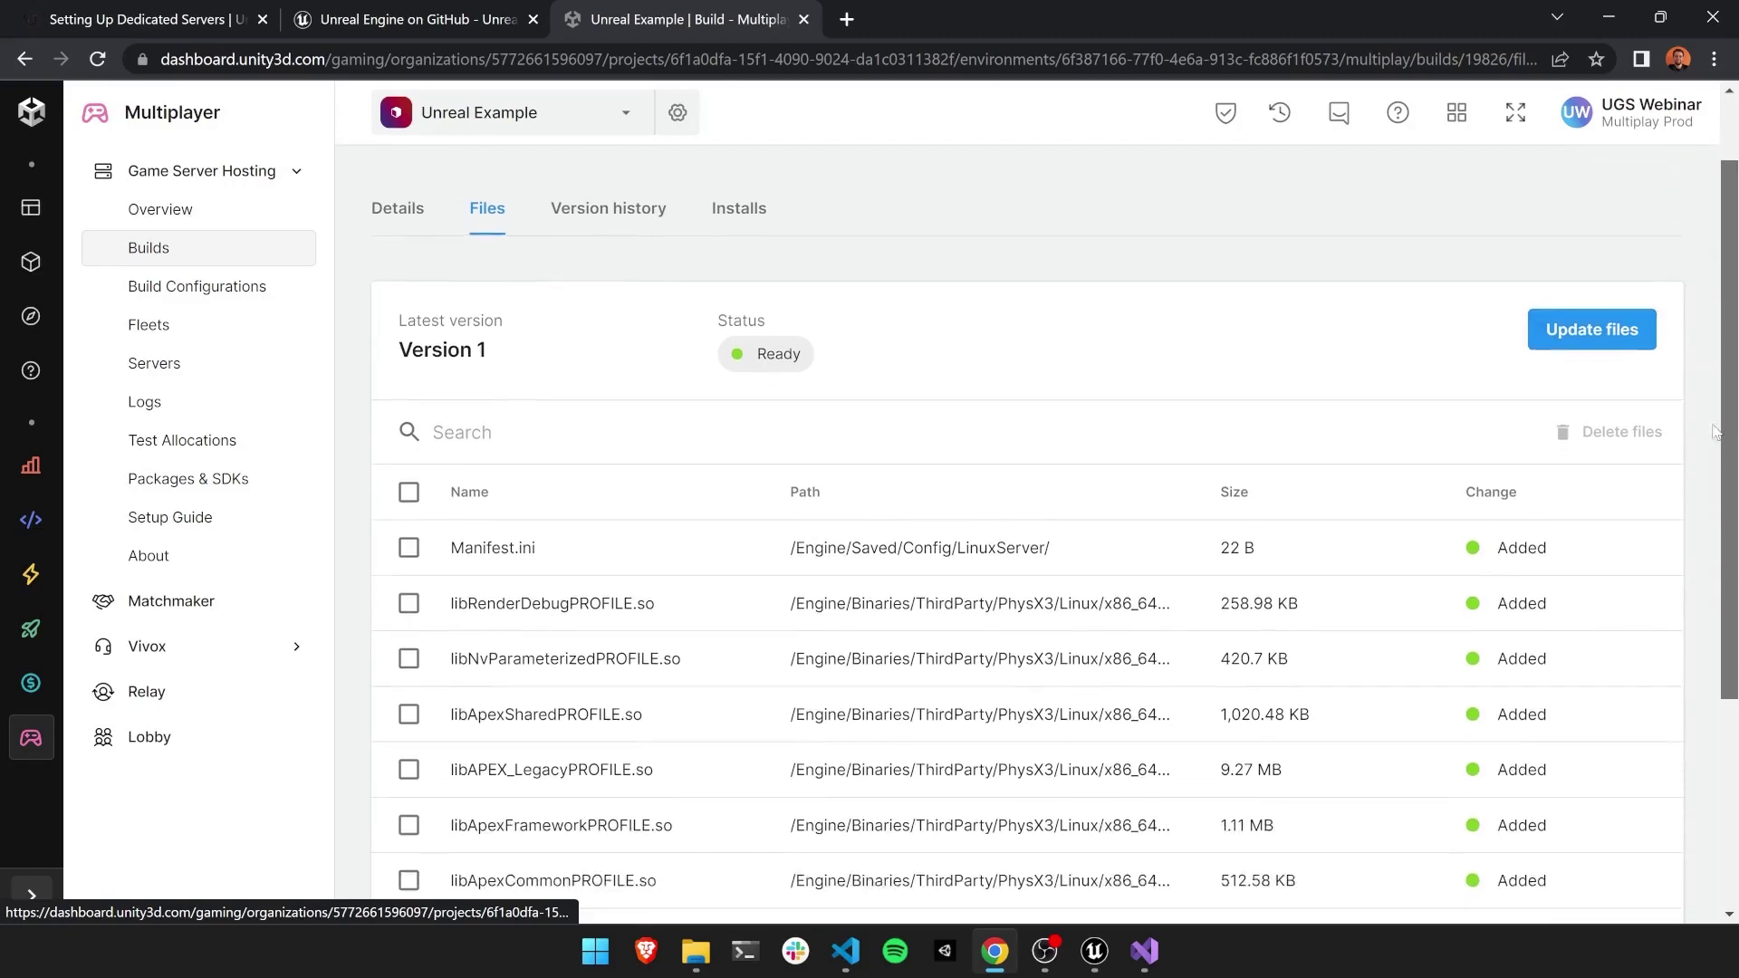
scroll(1685, 579, "up", 3)
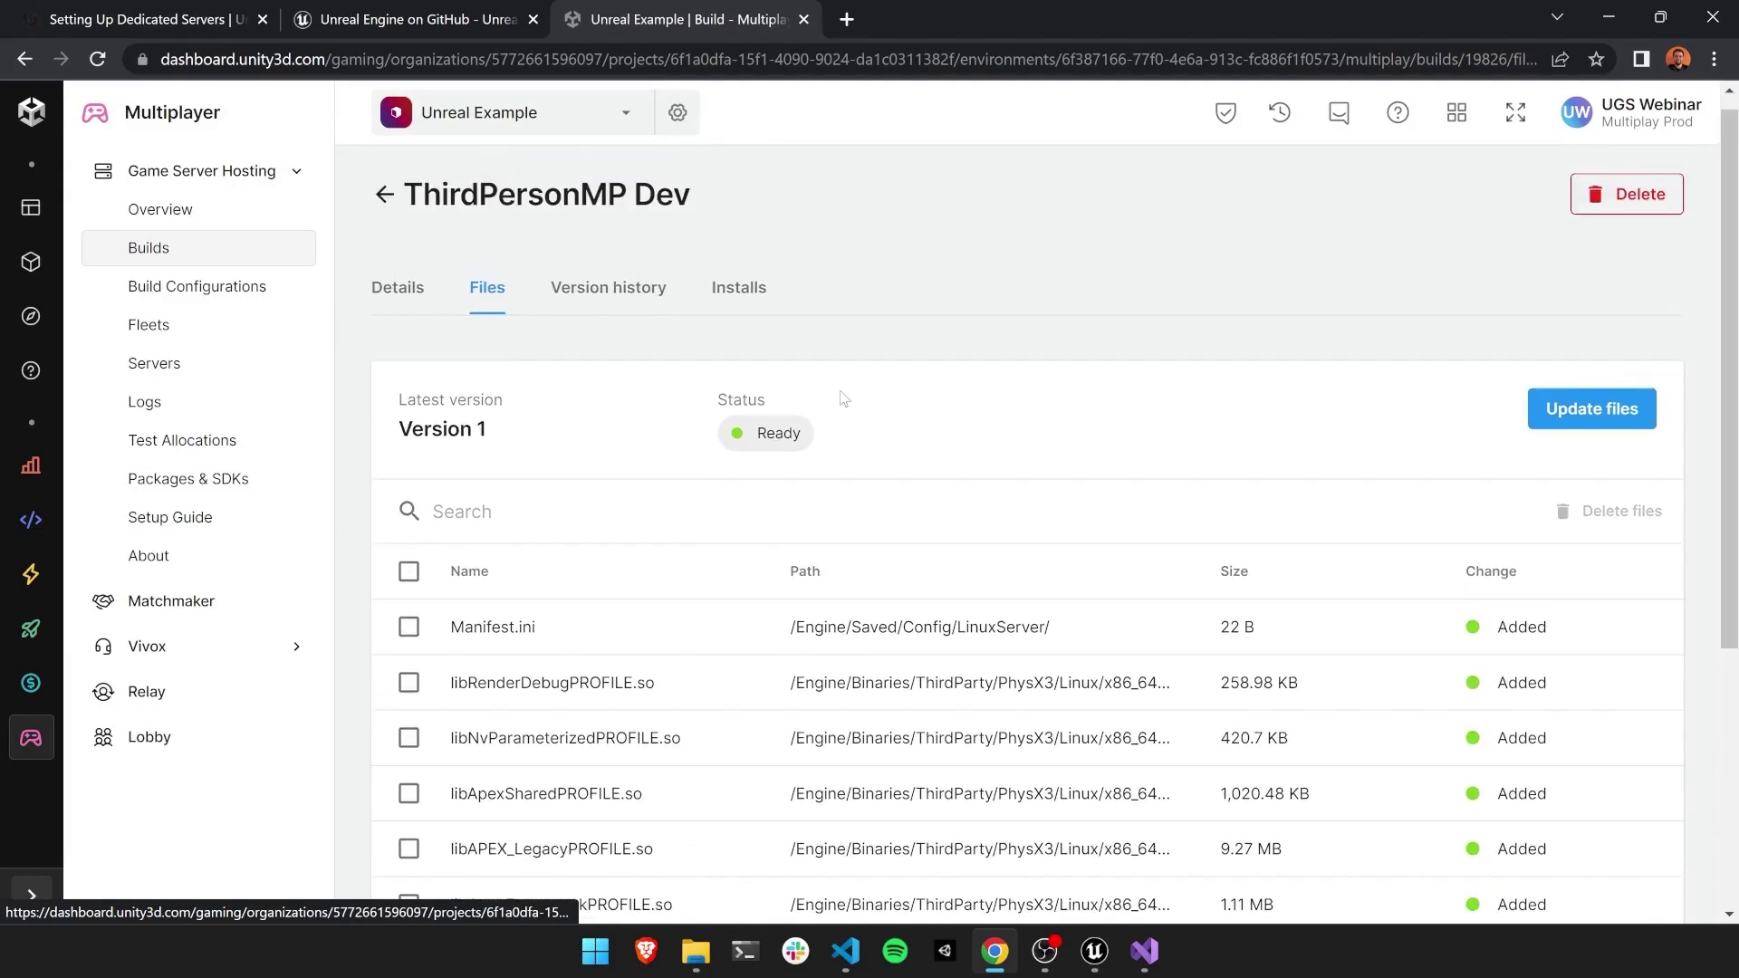
Review the version history and install jobs of the ThirdPersonMP Dev build, and return to the builds list
left_click(598, 289)
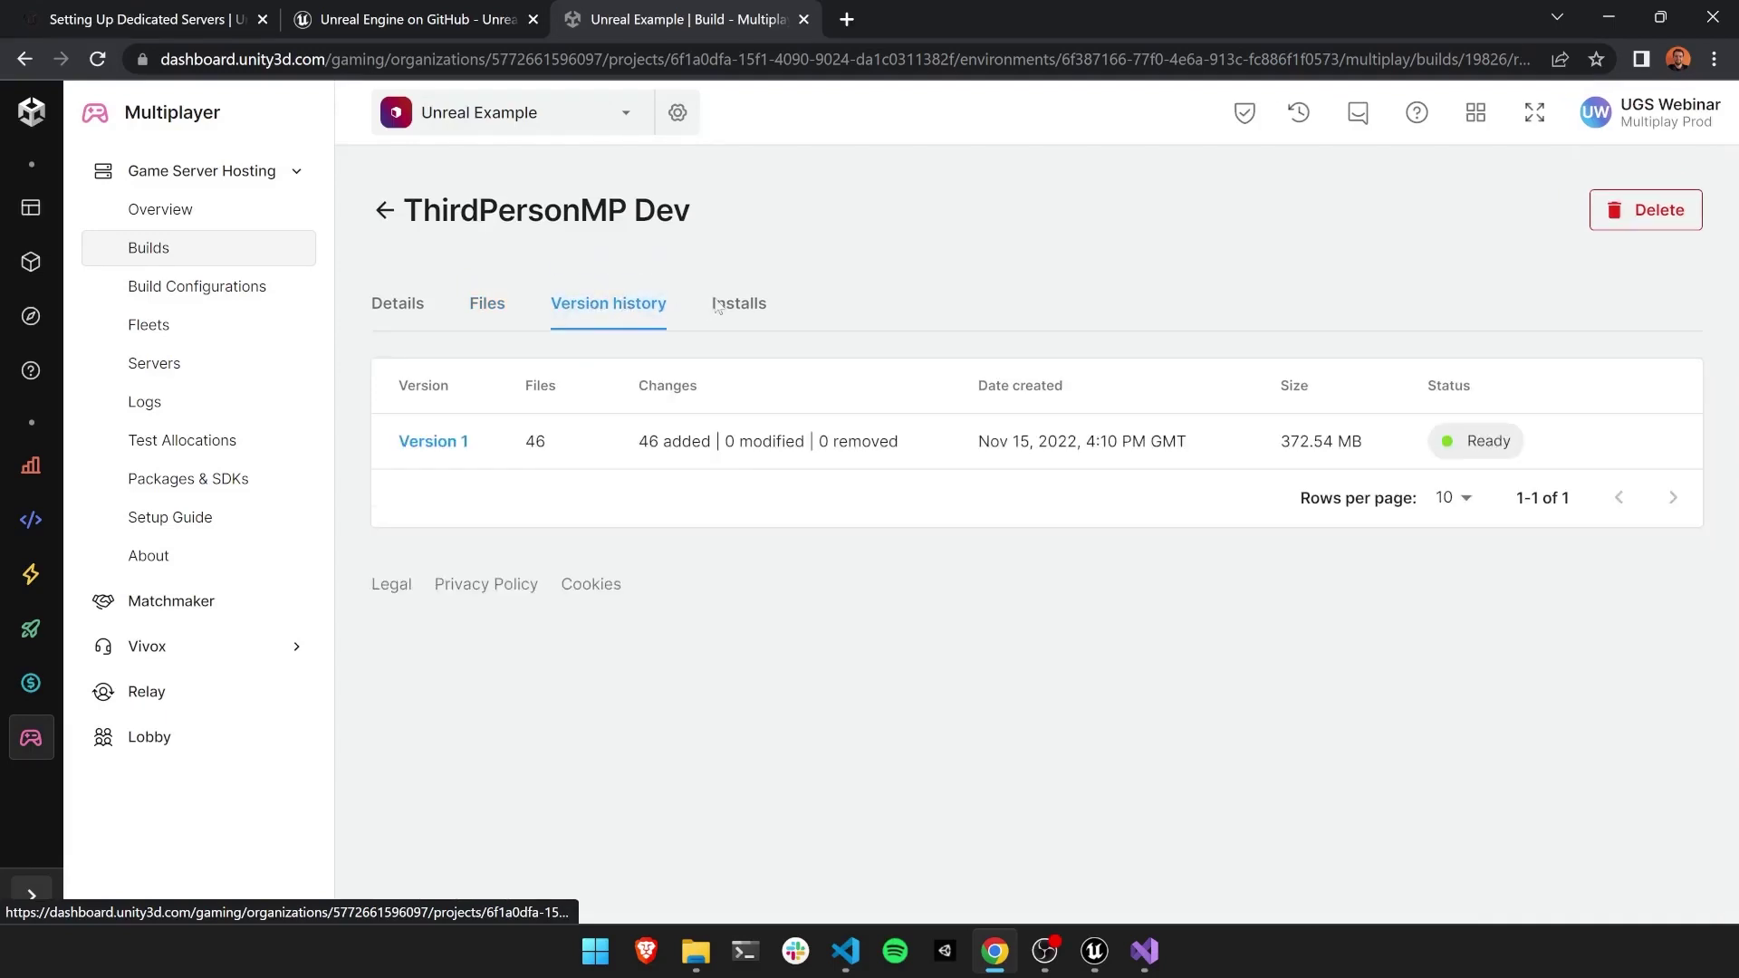
left_click(722, 302)
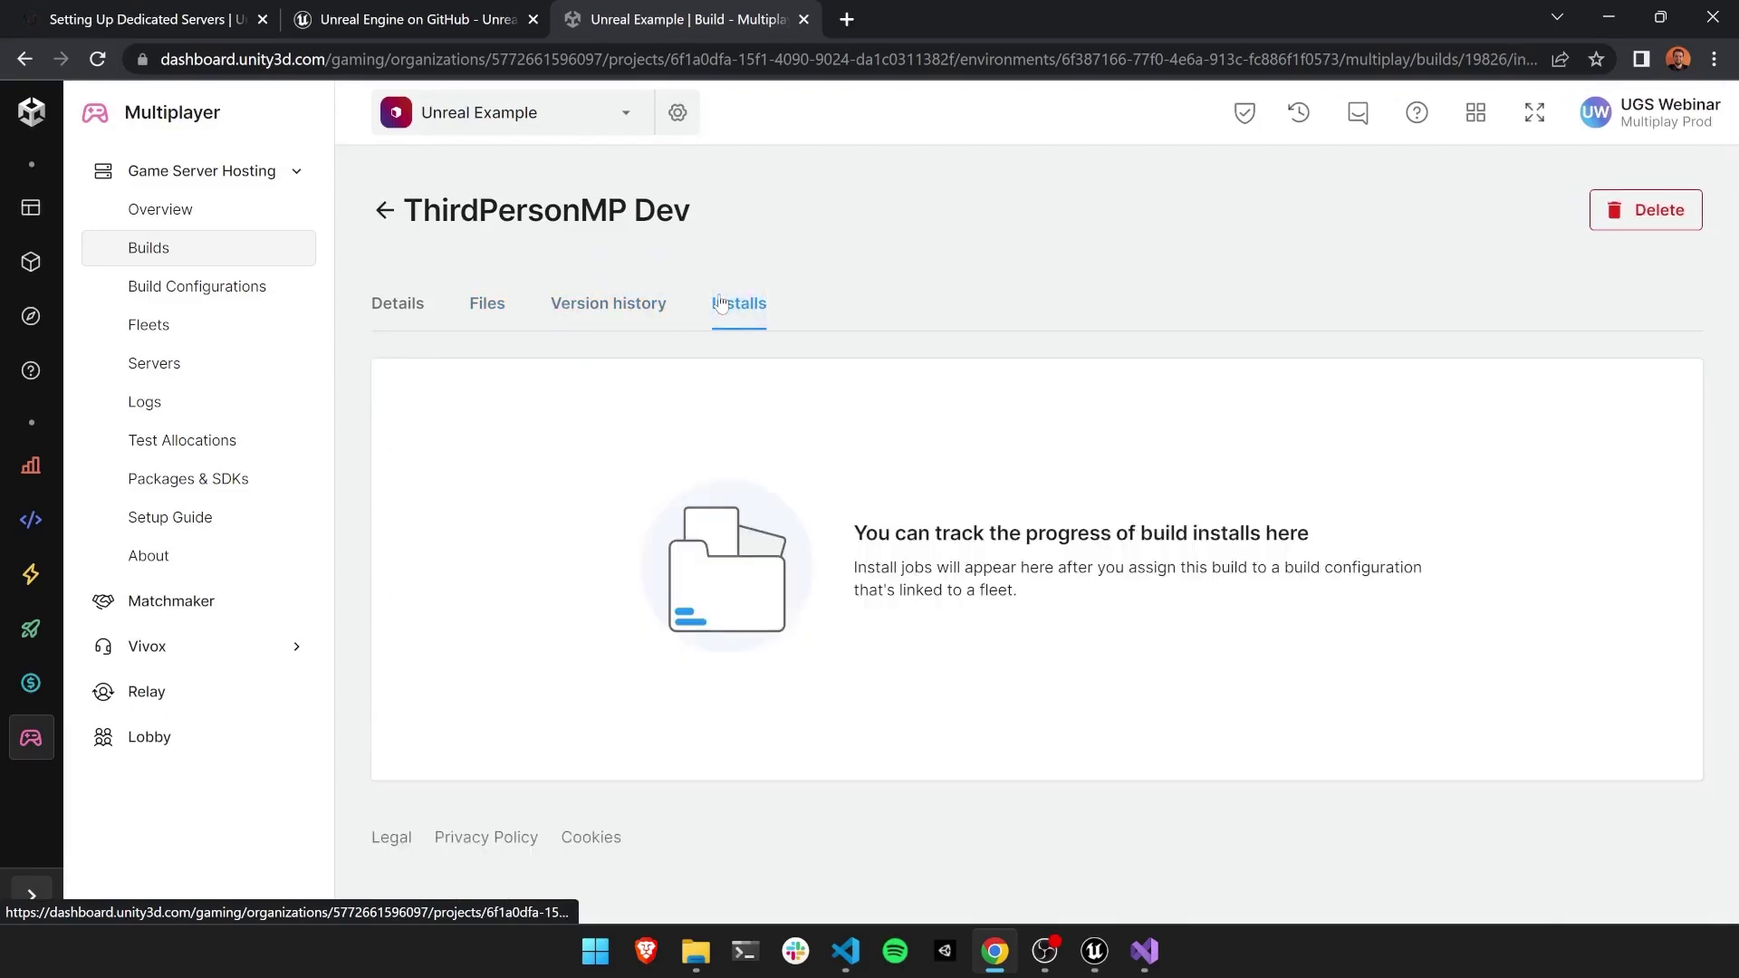
left_click(389, 211)
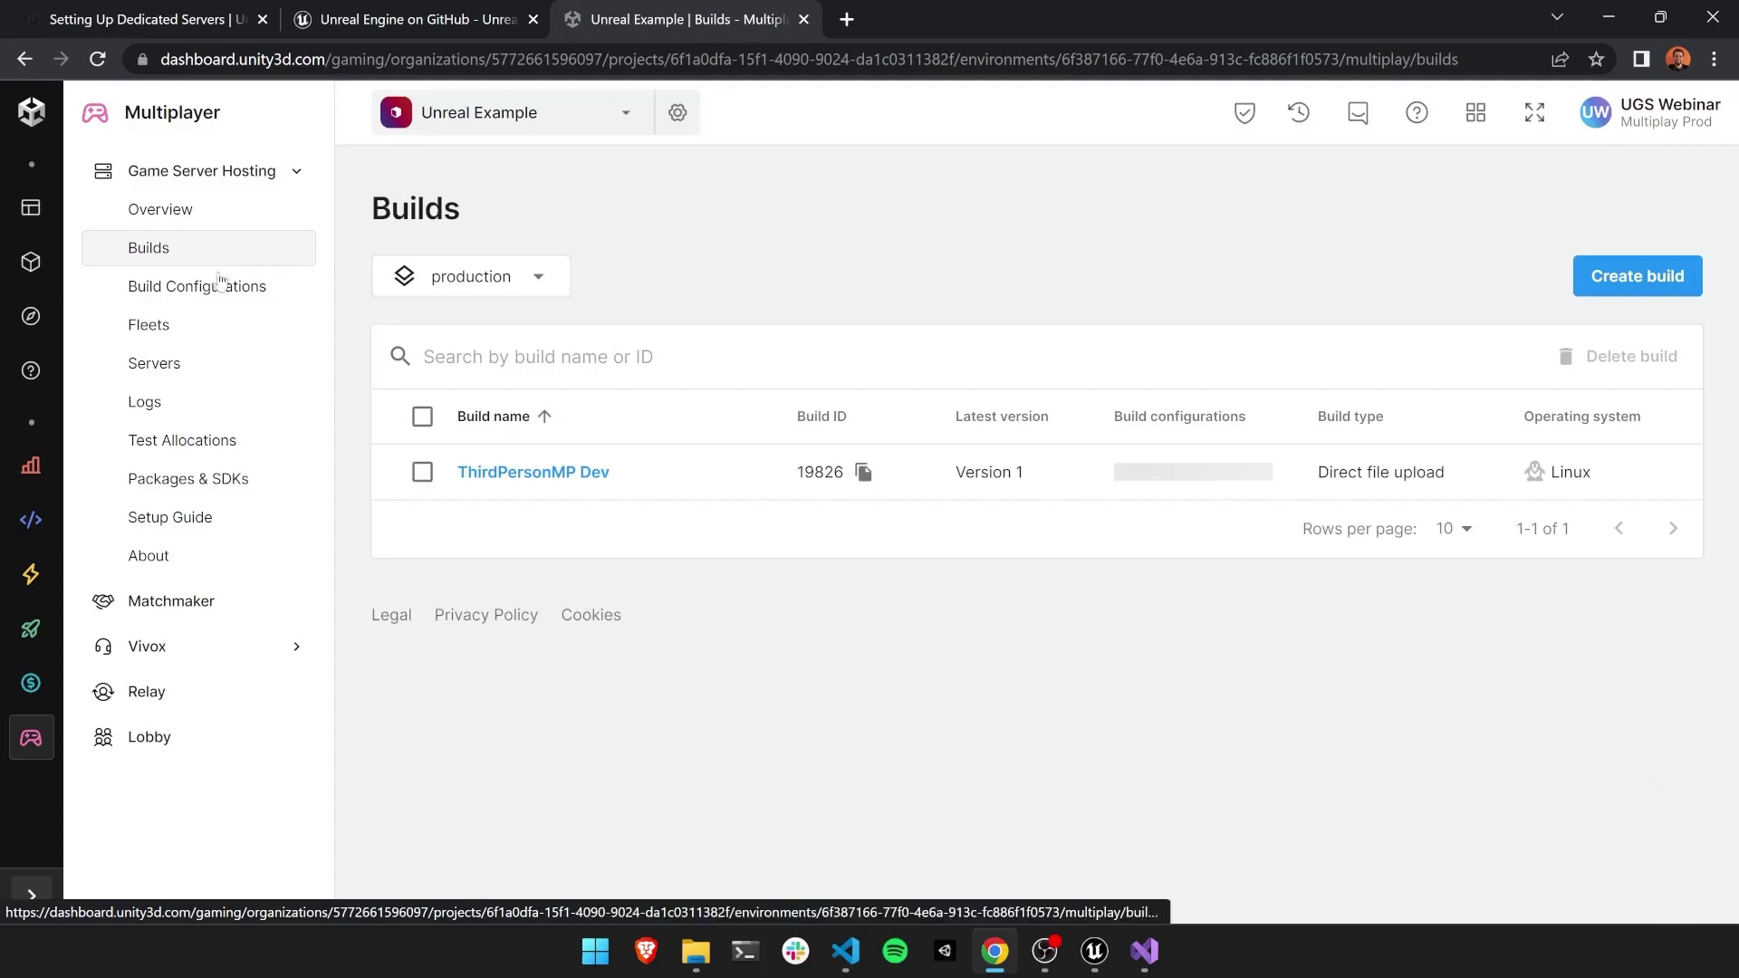
Examine the ThirdPersonMP Dev A build configuration's details, configuration variables and usage settings, and return to the configurations list
left_click(152, 288)
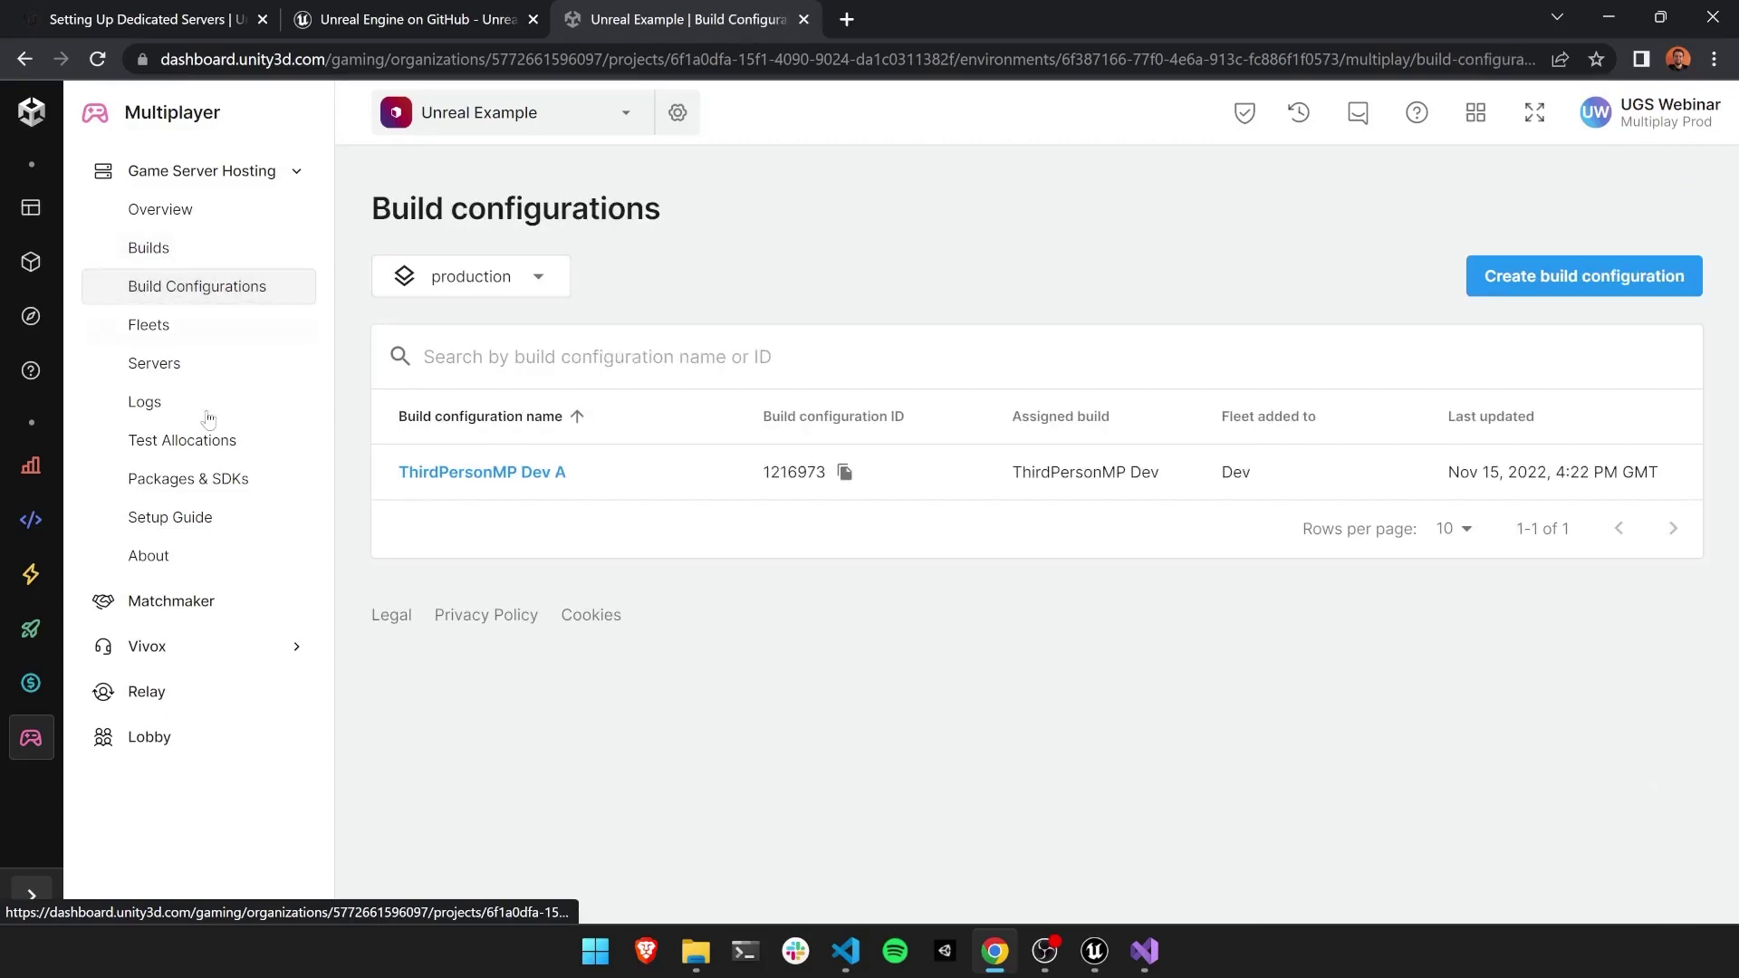
left_click(548, 488)
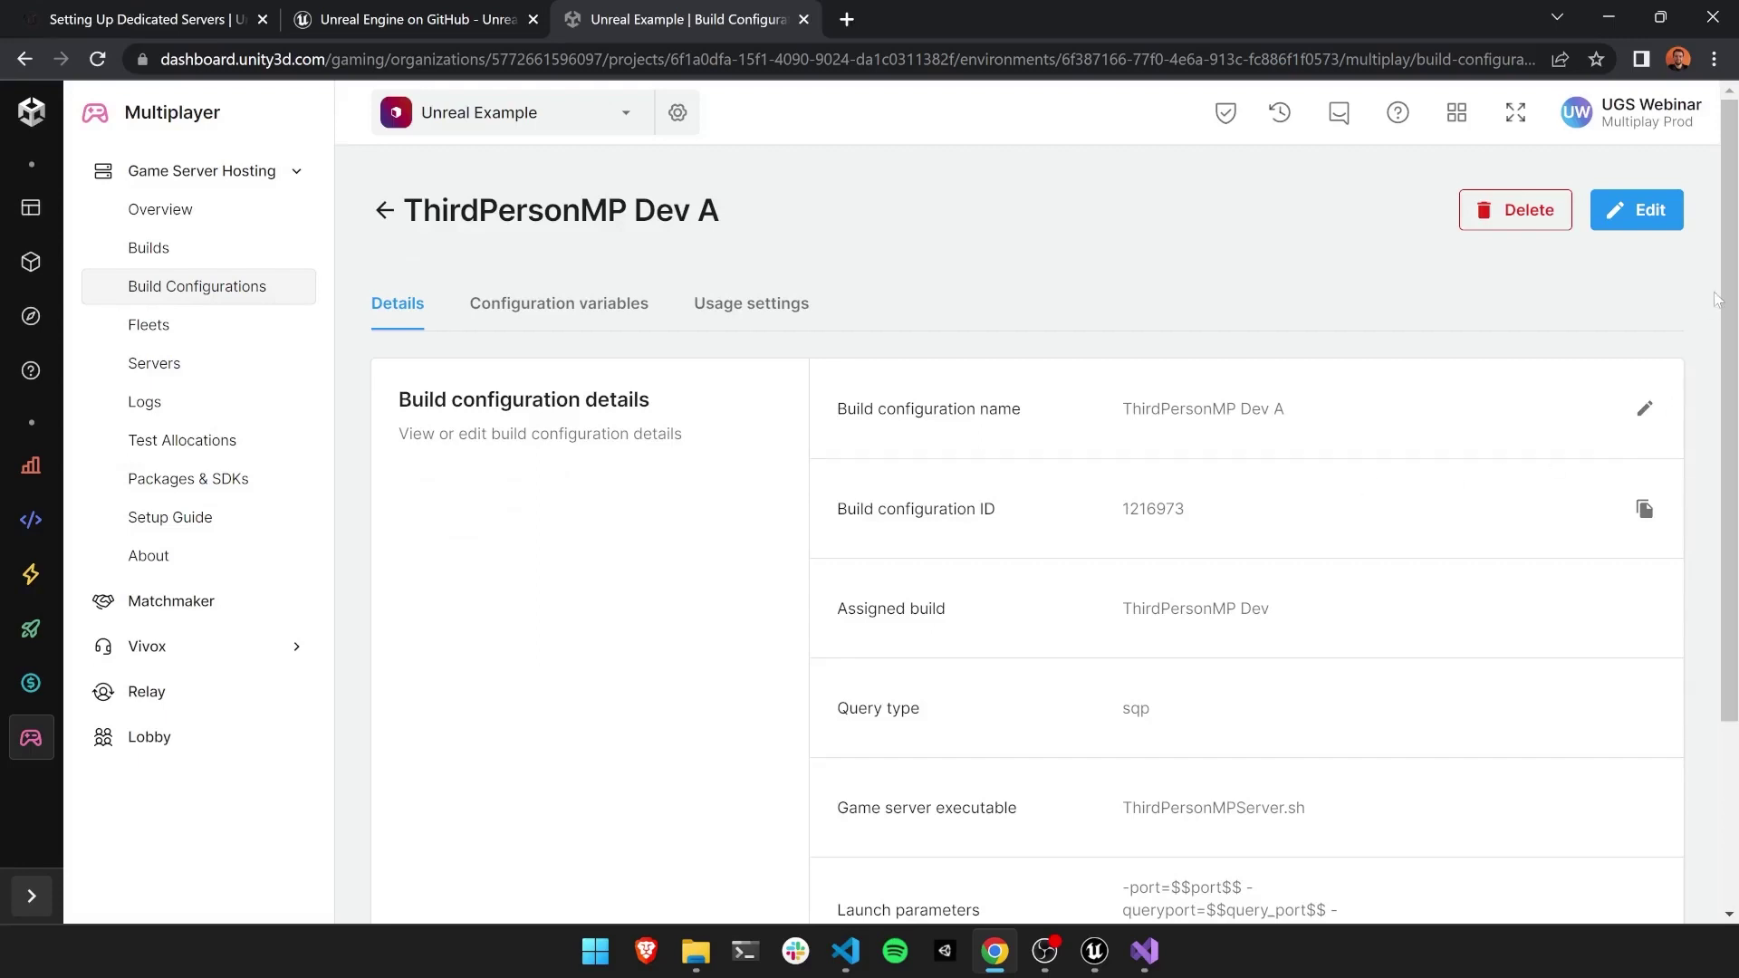
left_click_drag(1723, 312, 1680, 463)
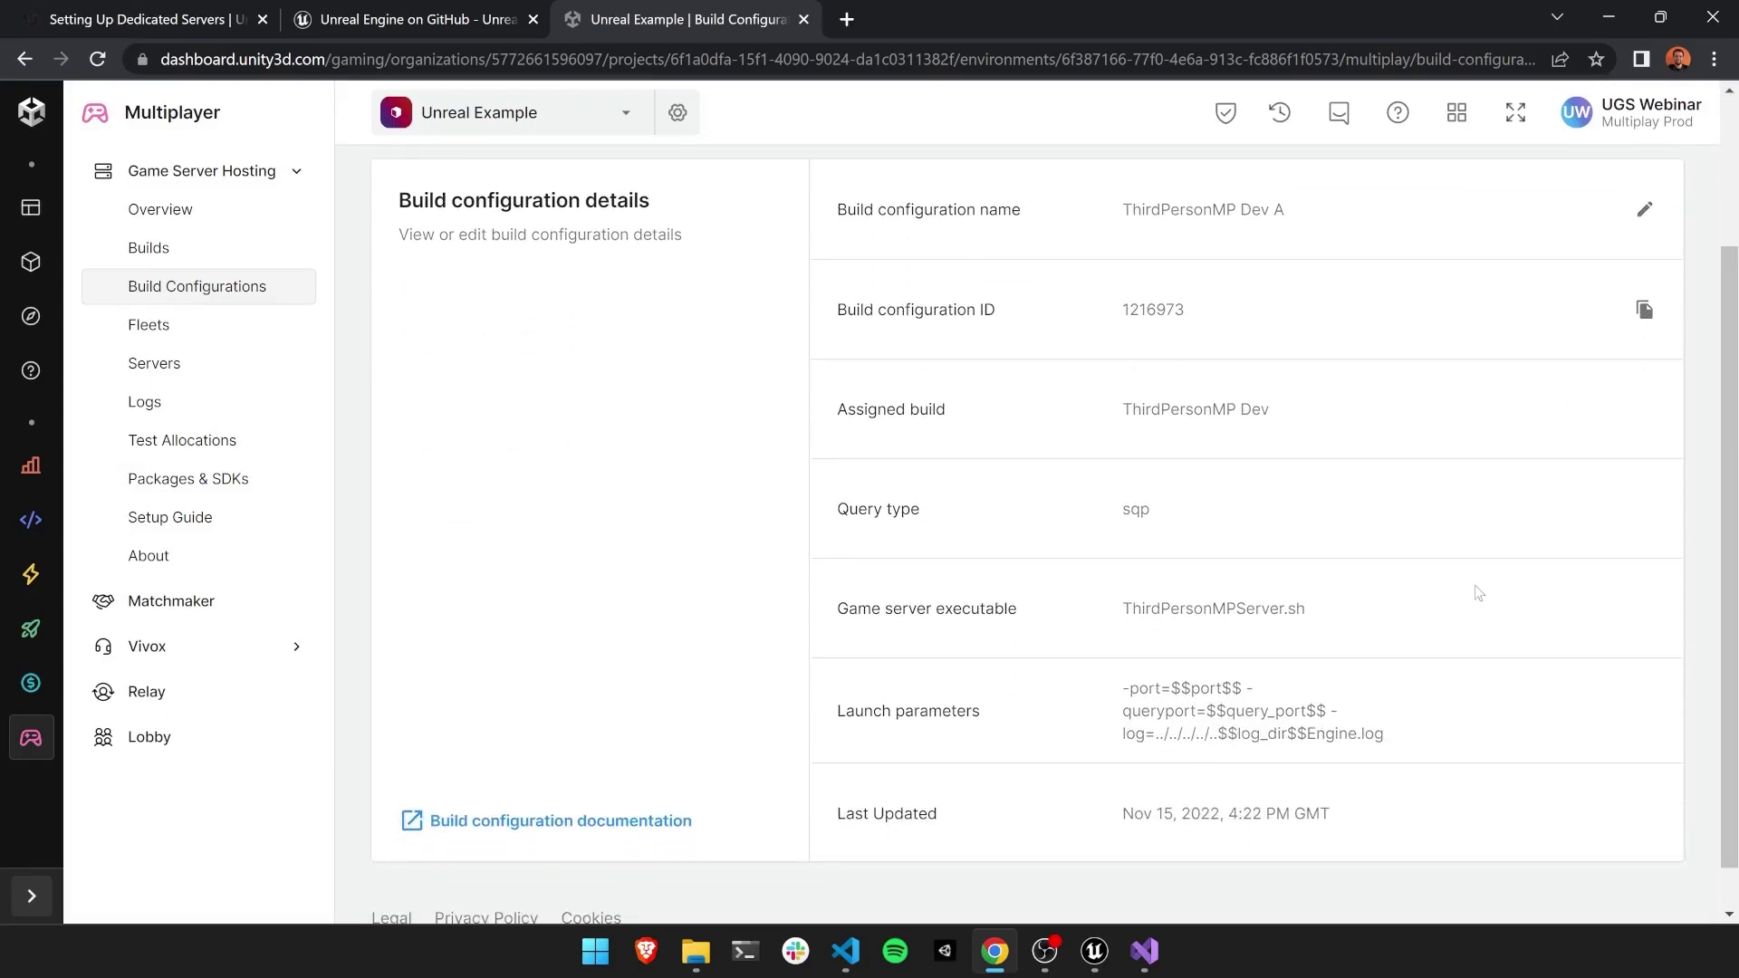
scroll(1197, 710, "up", 3)
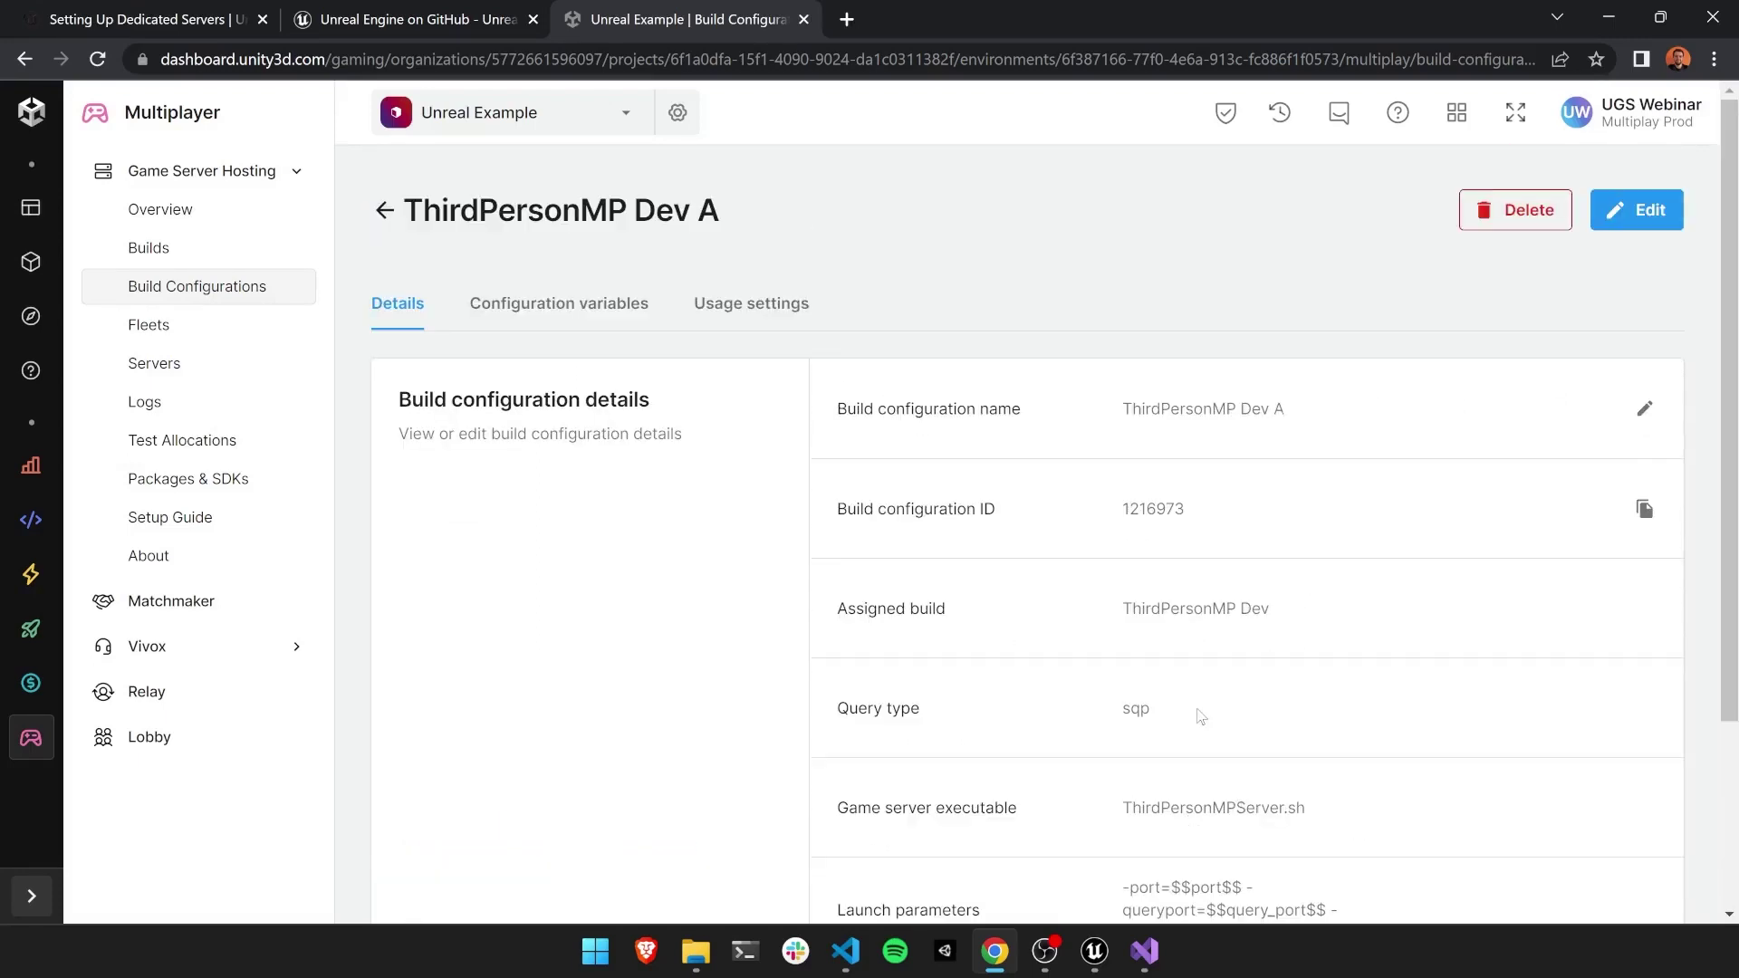
left_click(569, 305)
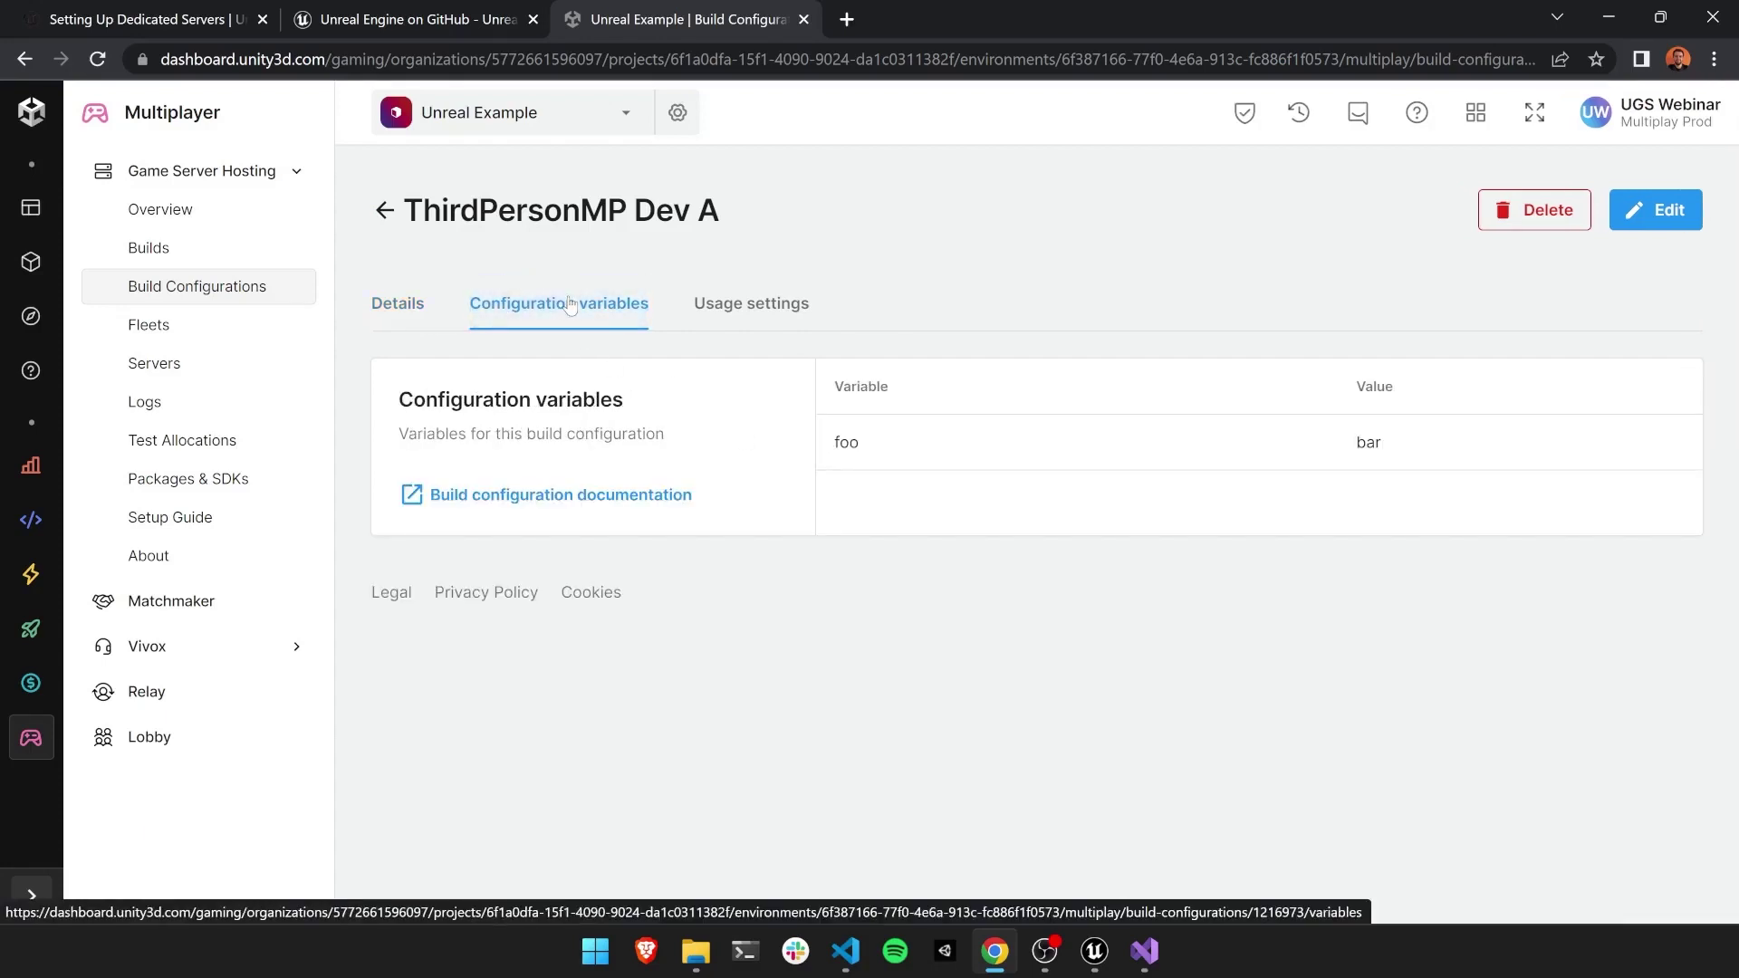
left_click(770, 324)
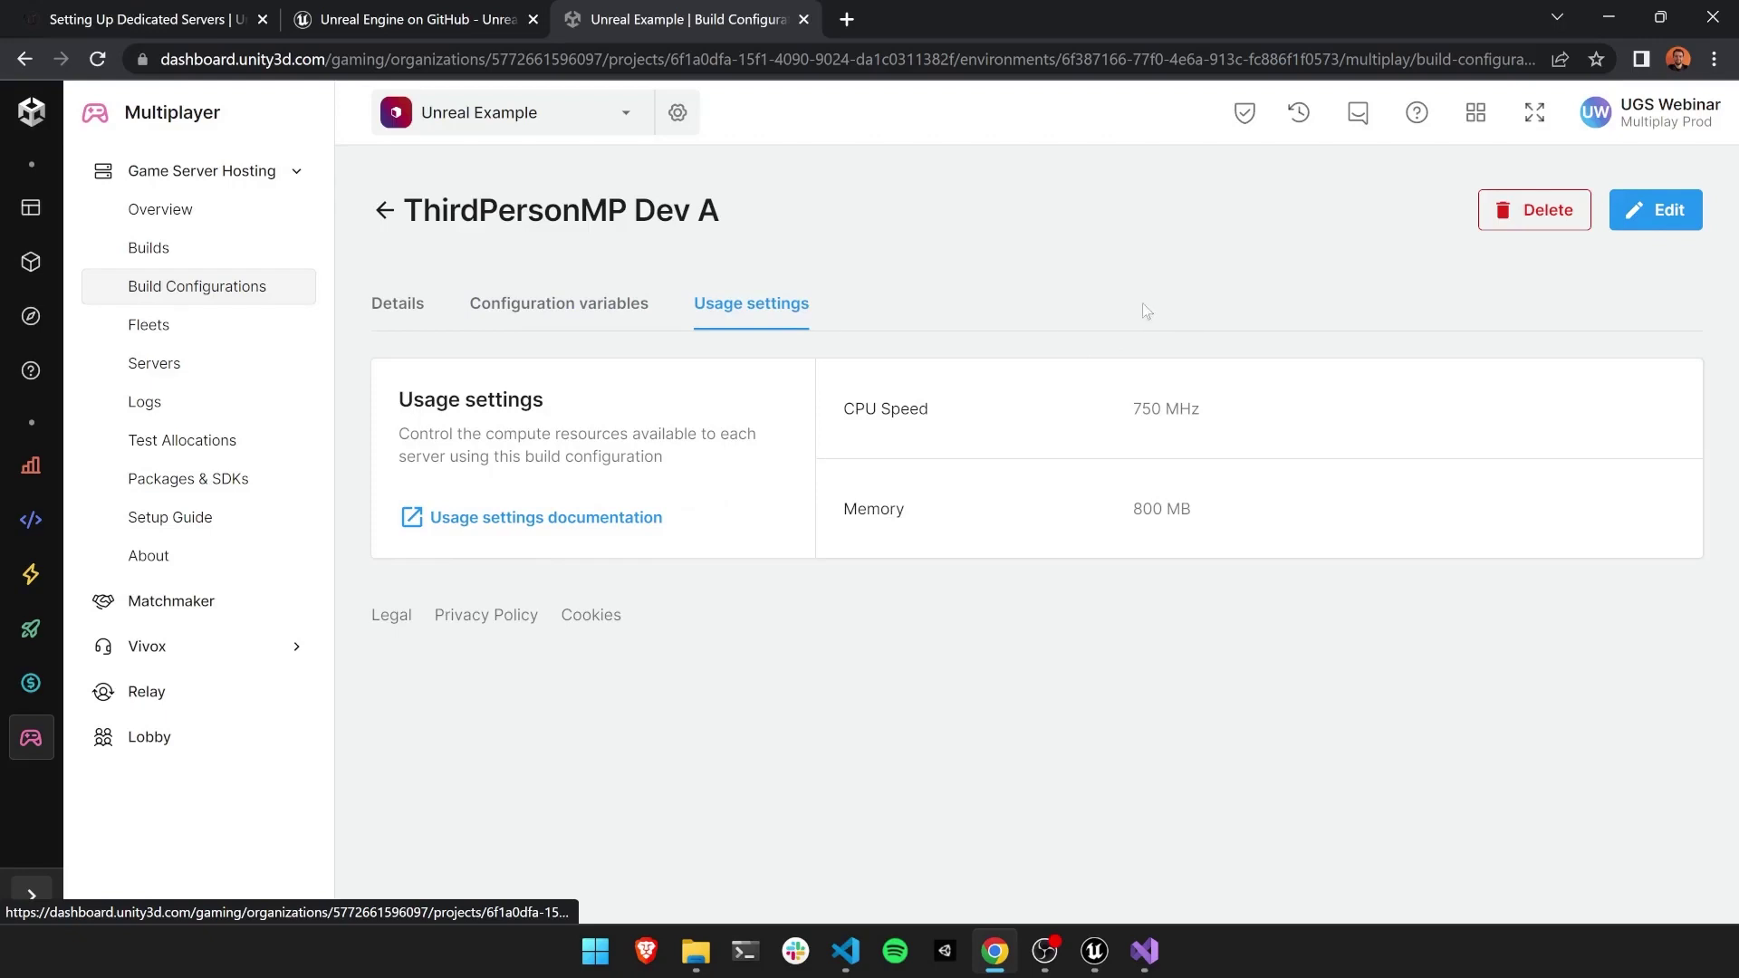
left_click(385, 211)
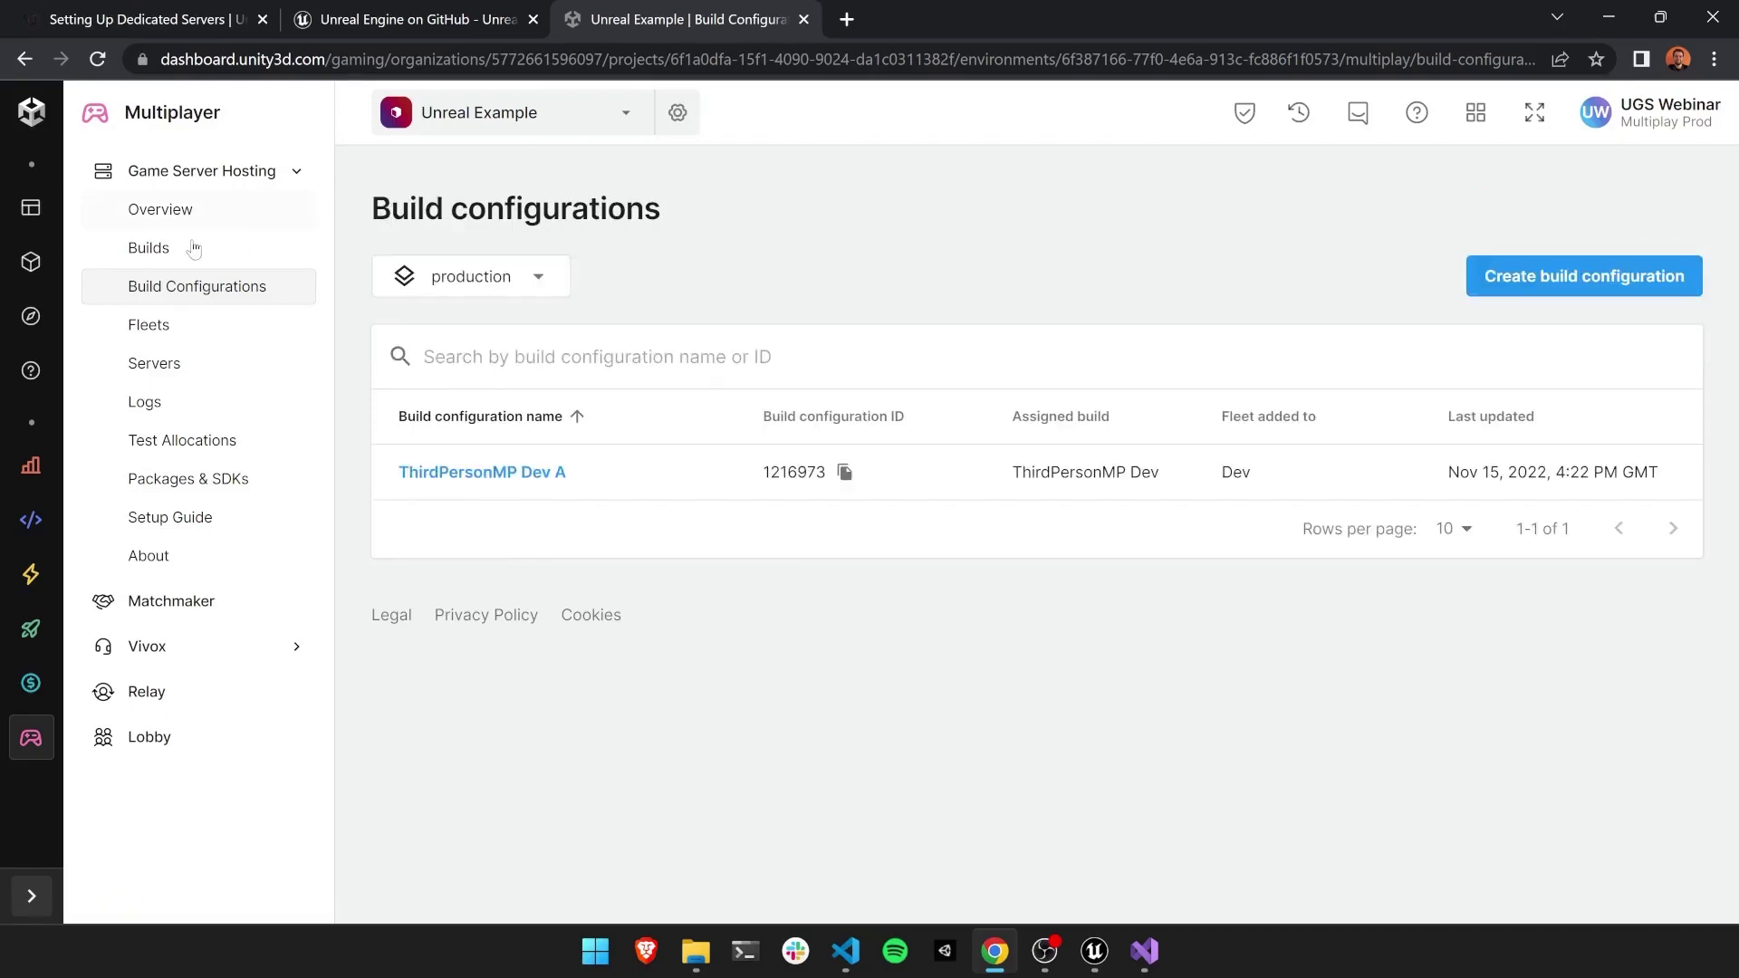
Examine the Dev fleet's details, build configurations and scaling settings, and look through the list of server instances
left_click(143, 327)
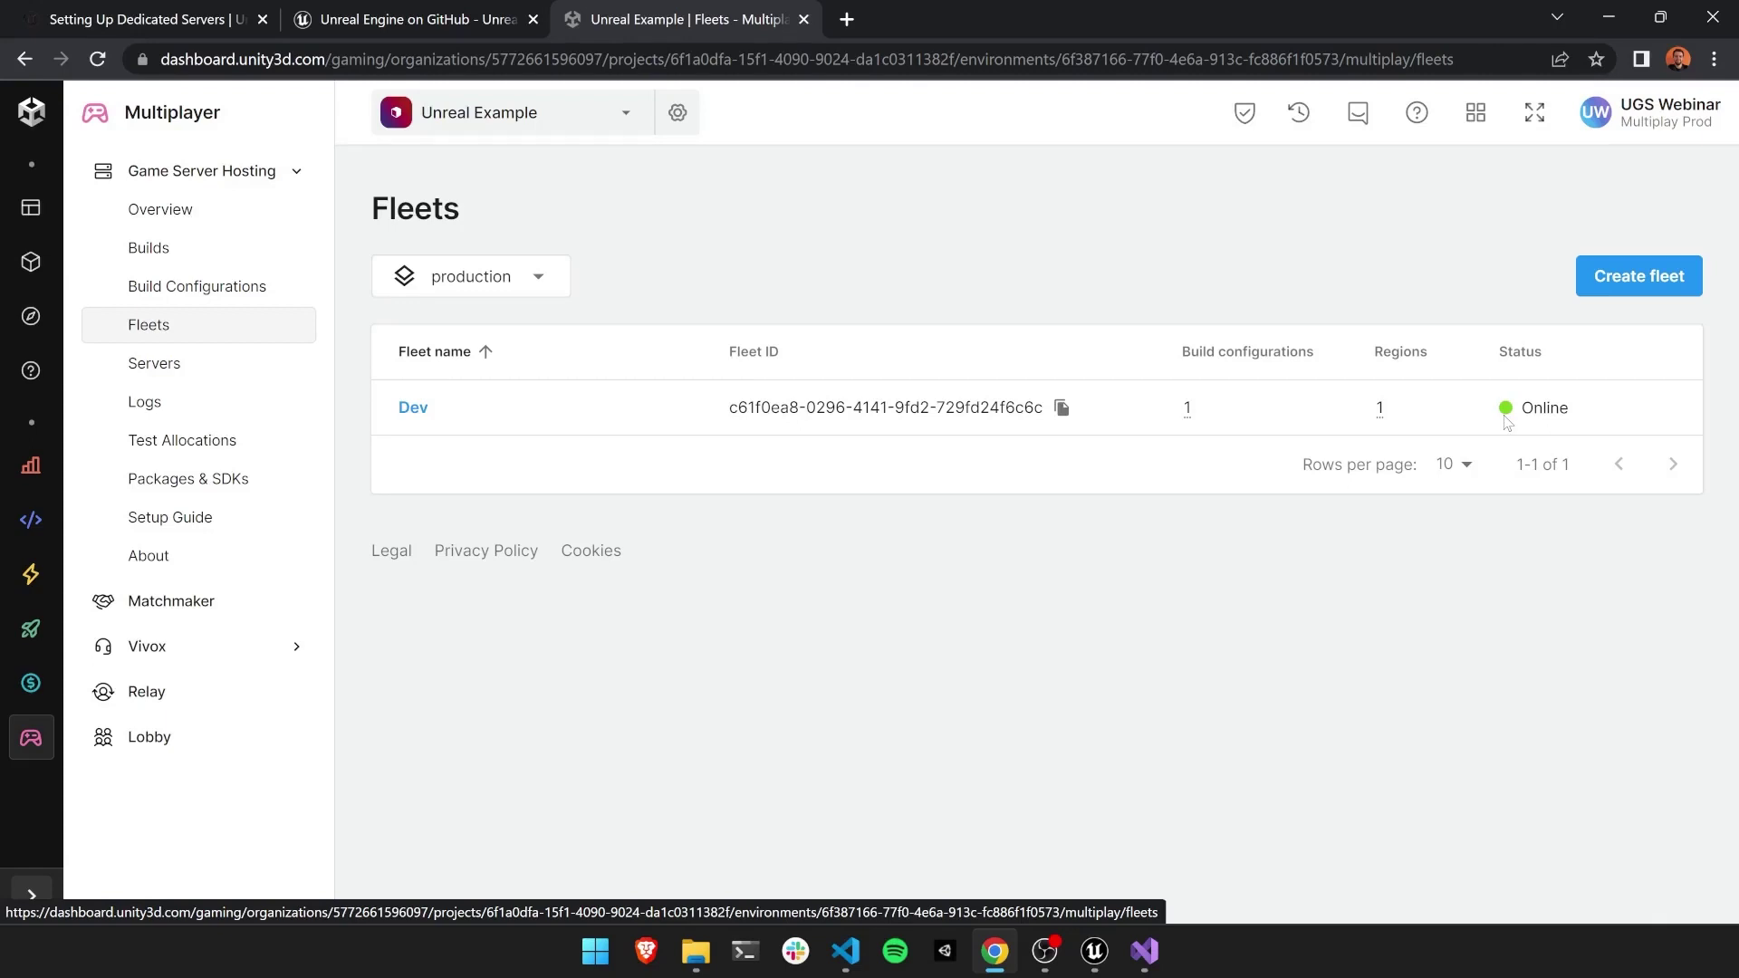
left_click(409, 409)
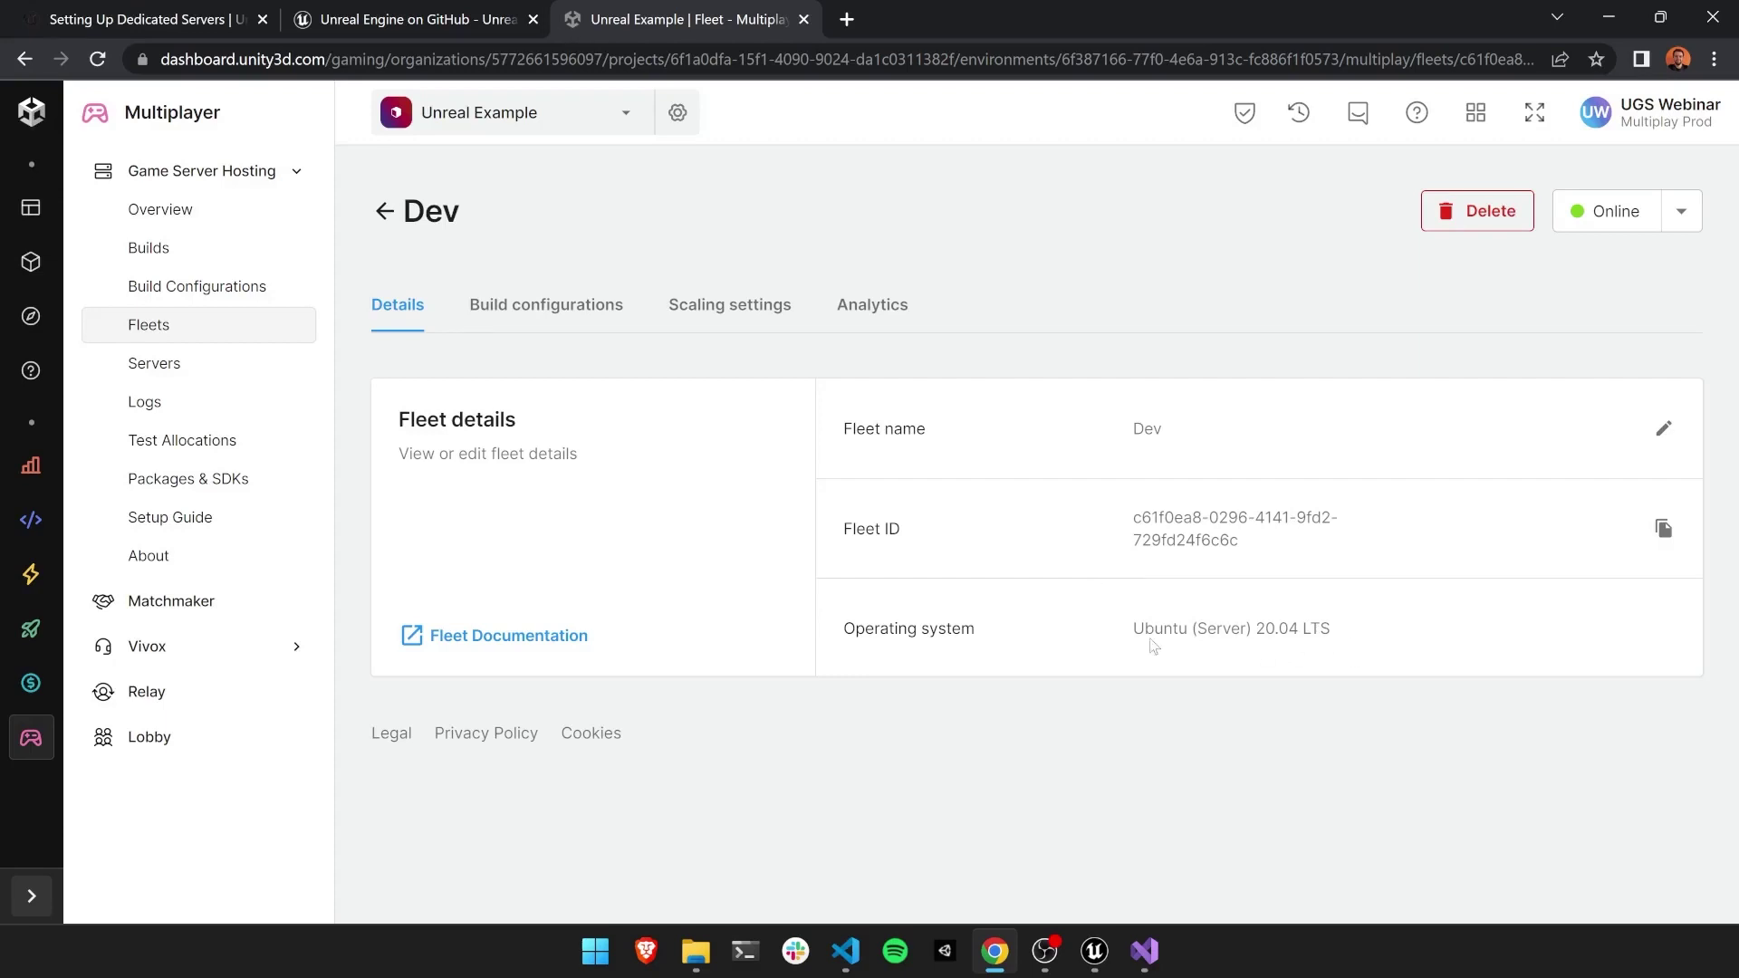
left_click(563, 319)
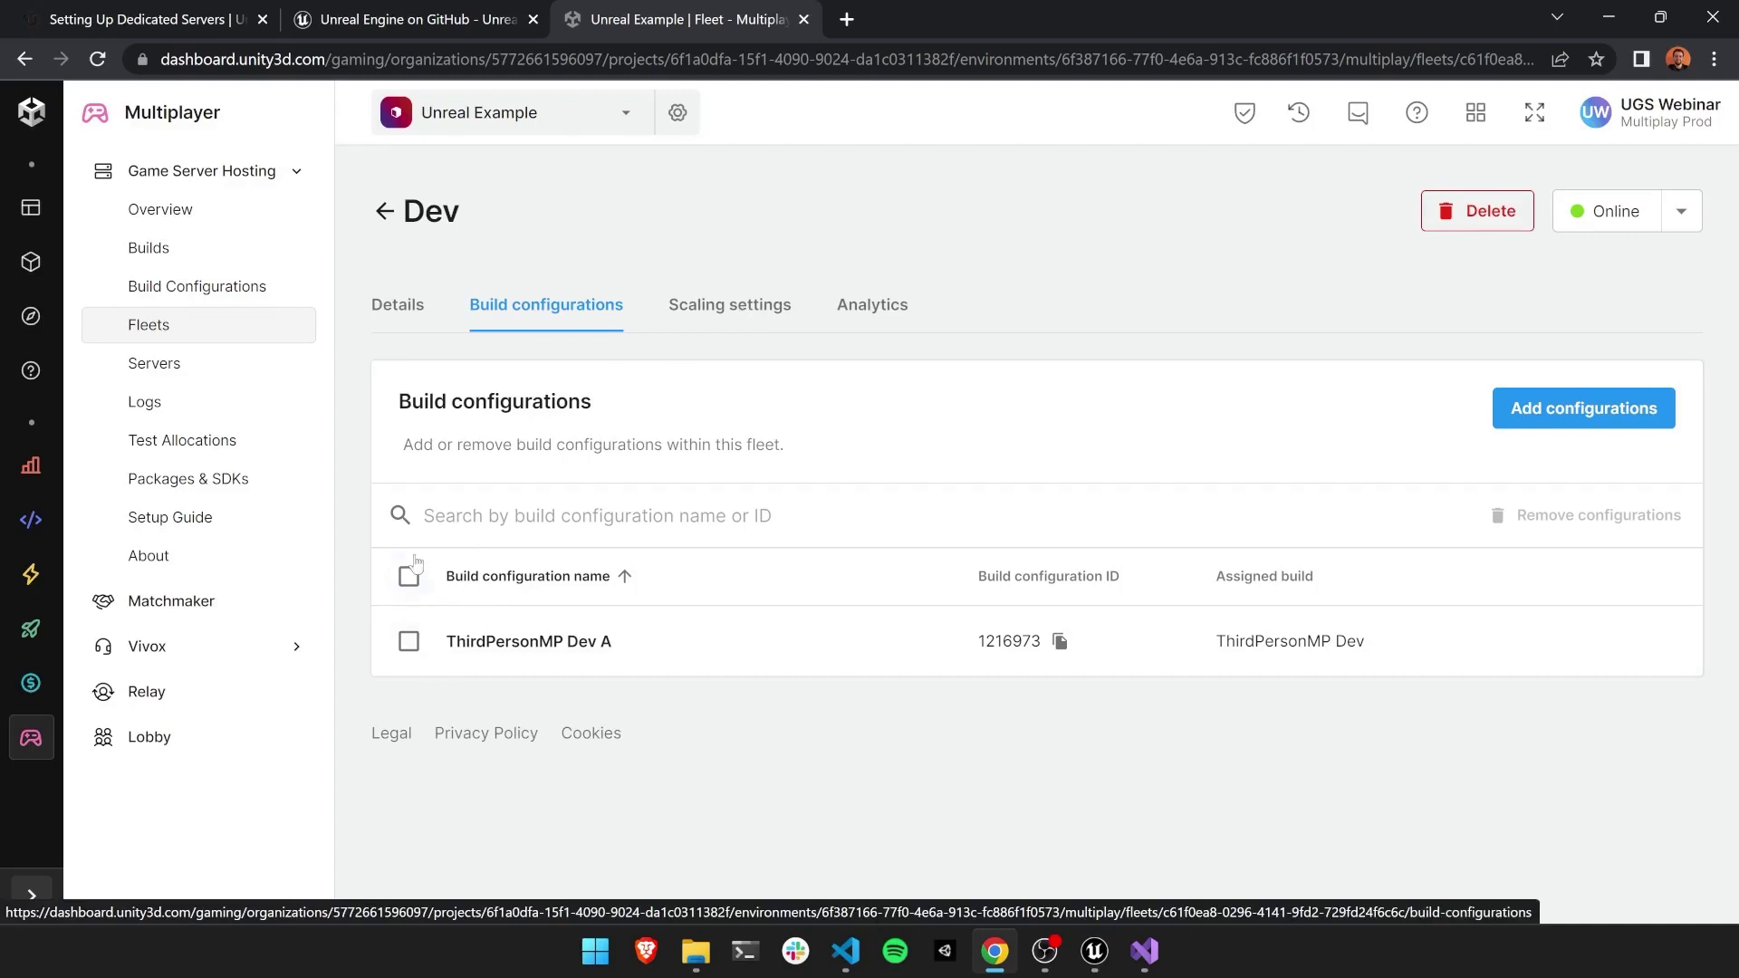
left_click(715, 319)
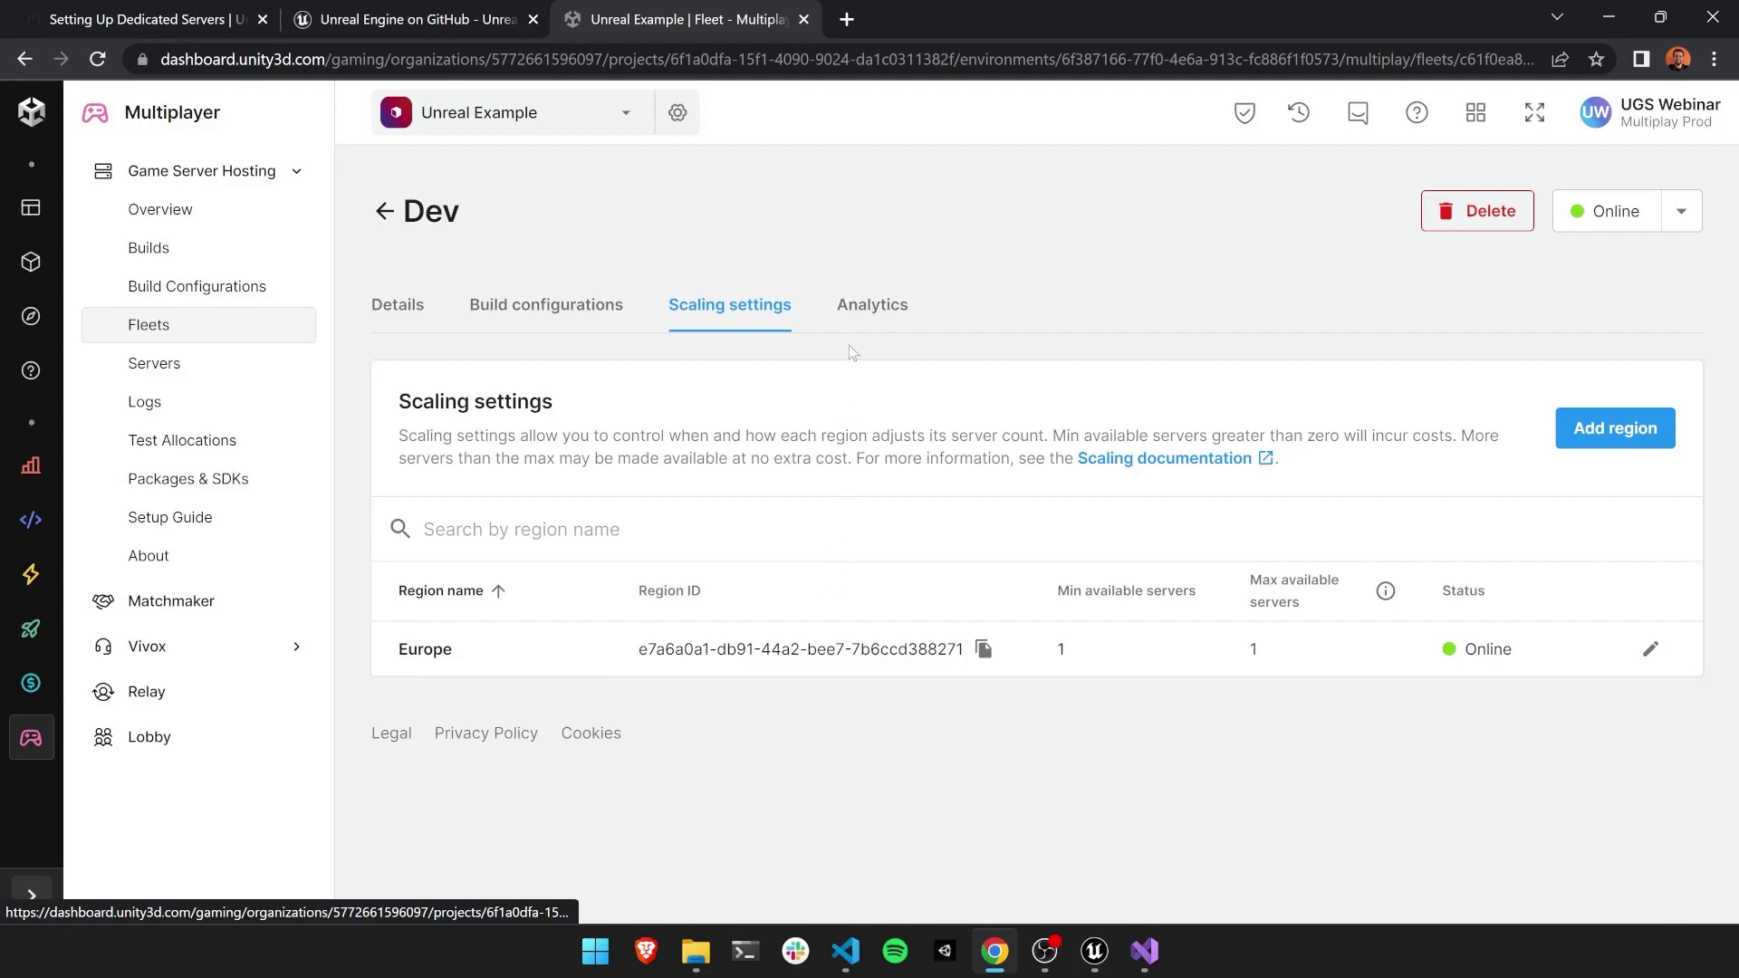
left_click(383, 212)
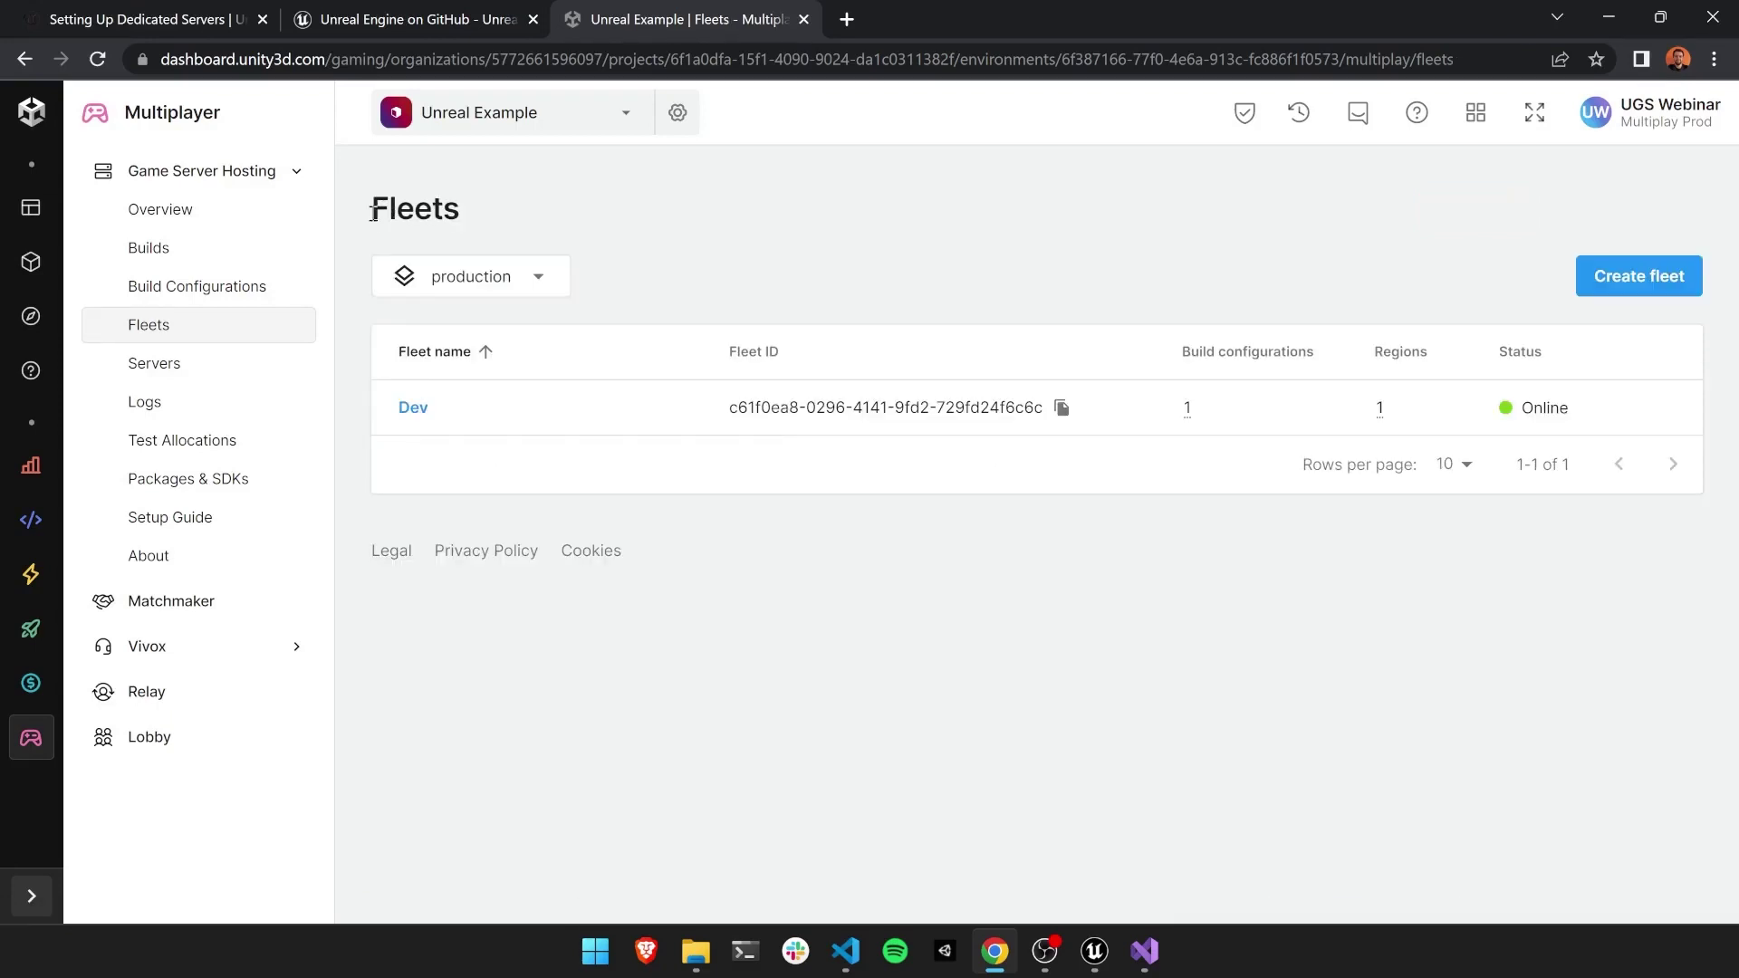
left_click(225, 367)
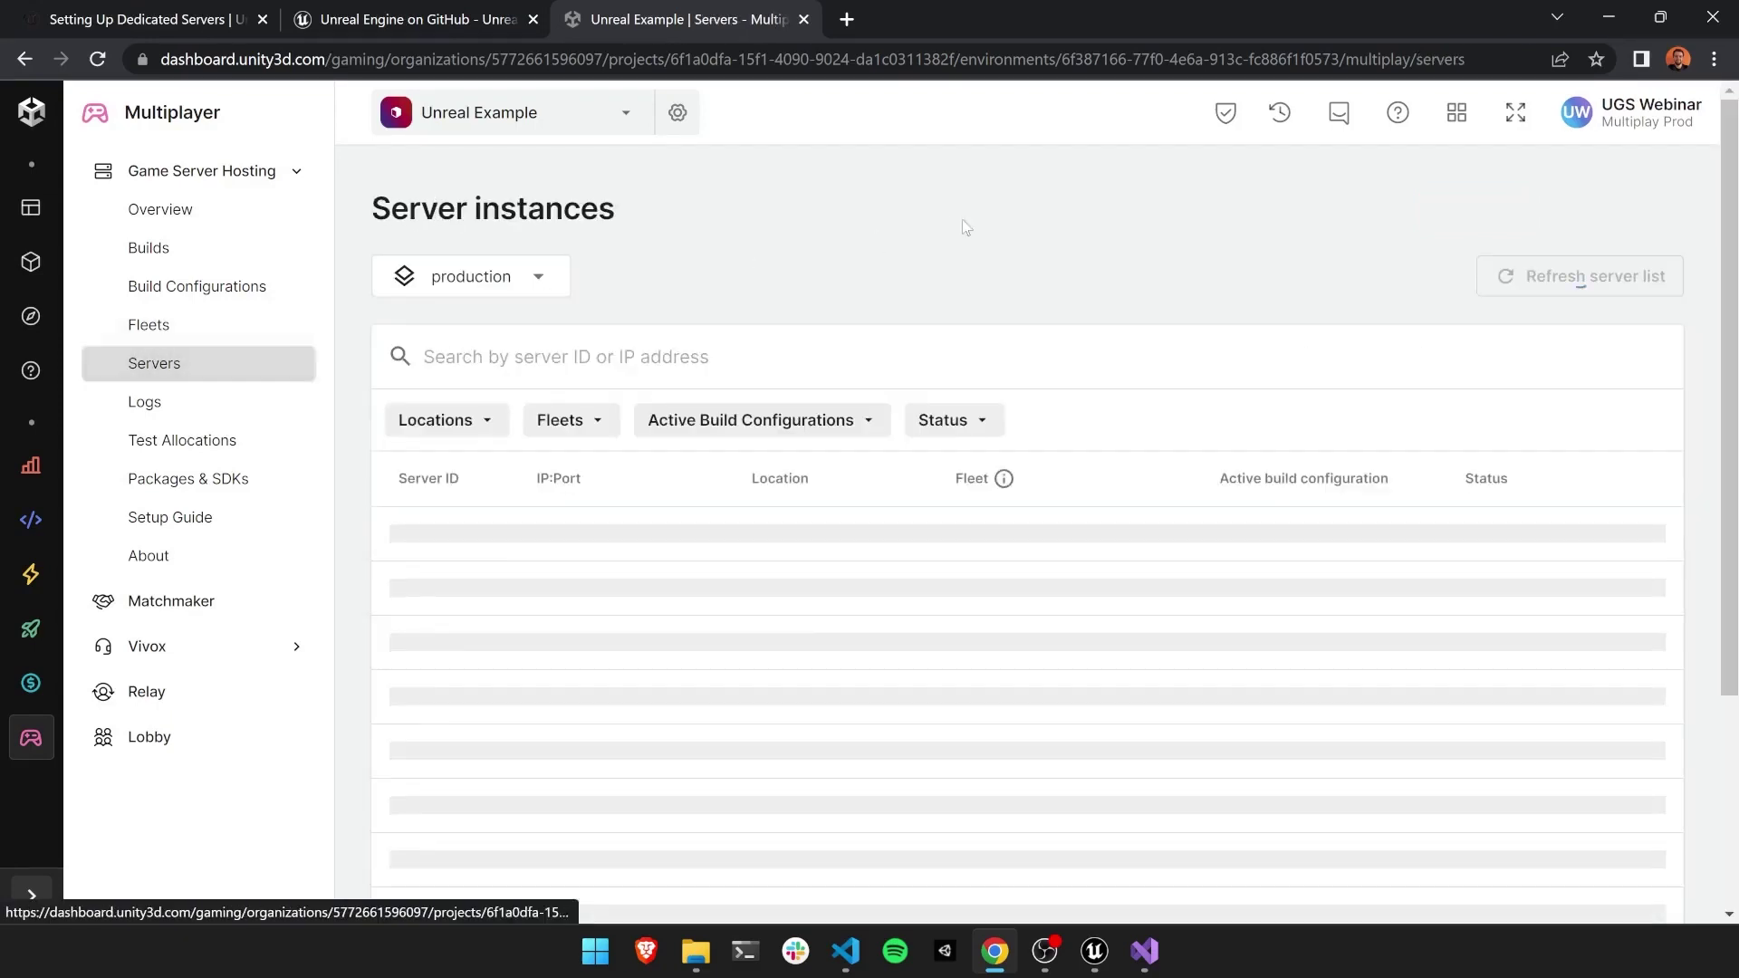
scroll(1702, 397, "down", 2)
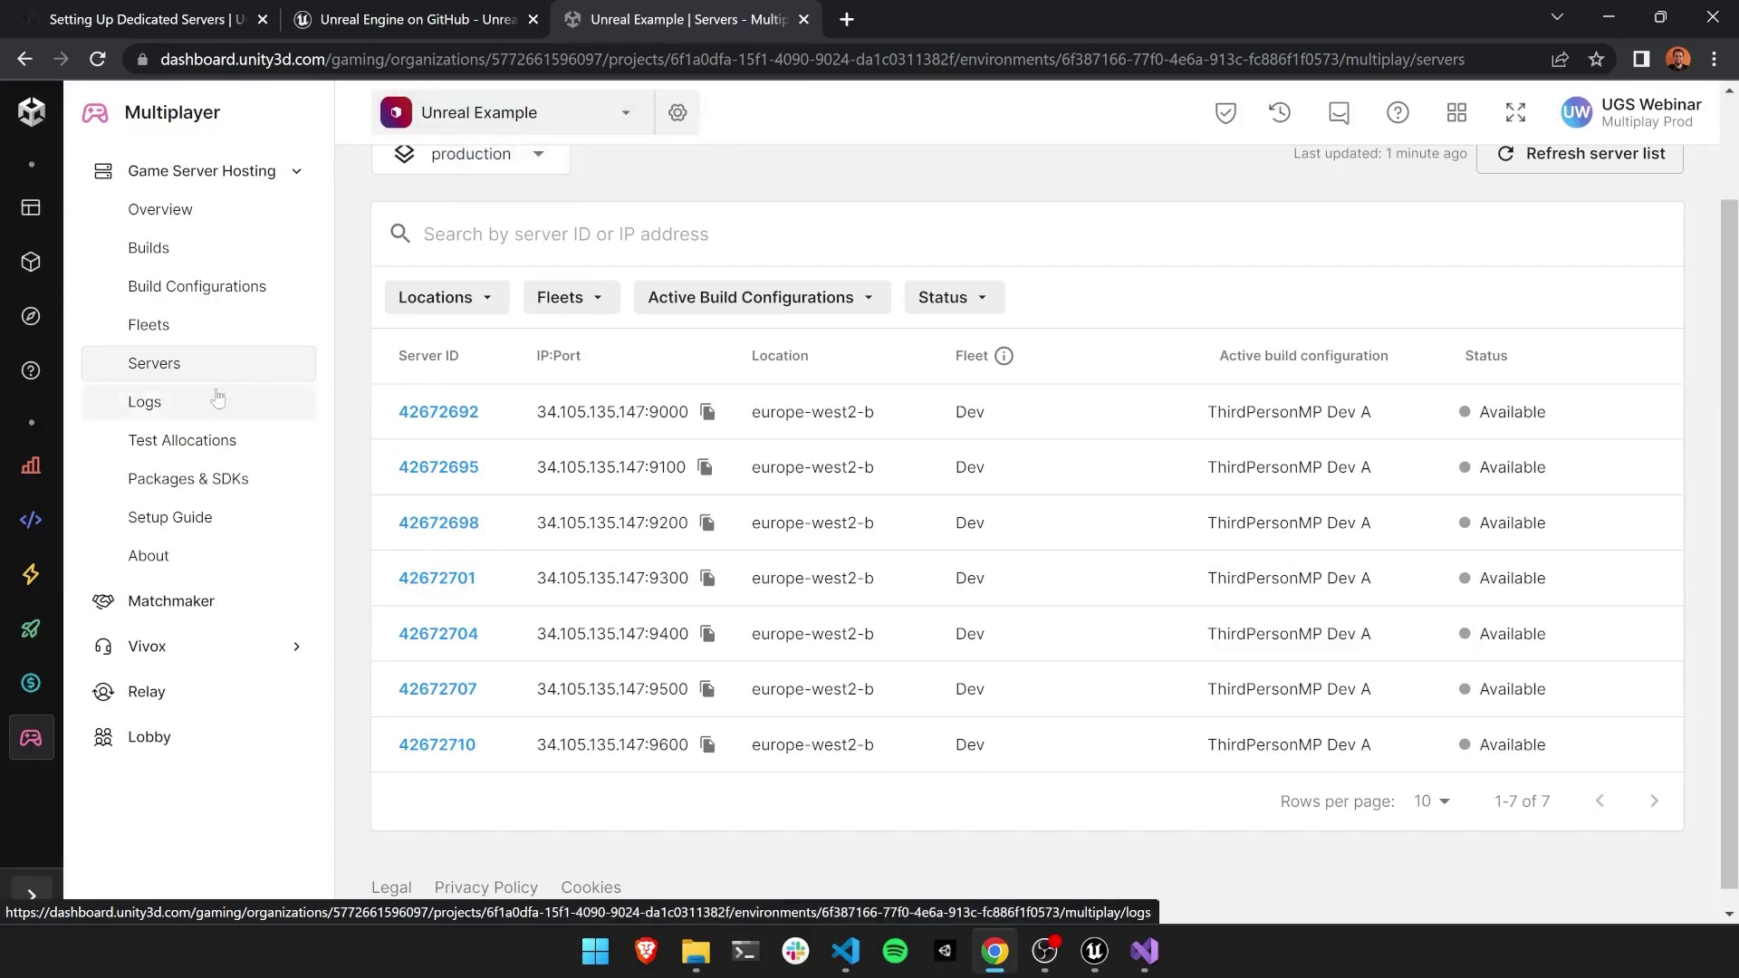
Start a test allocation from the setup guide with fleet Dev, region Europe and build configuration ThirdPersonMP Dev A, and continue to the test run
left_click(227, 532)
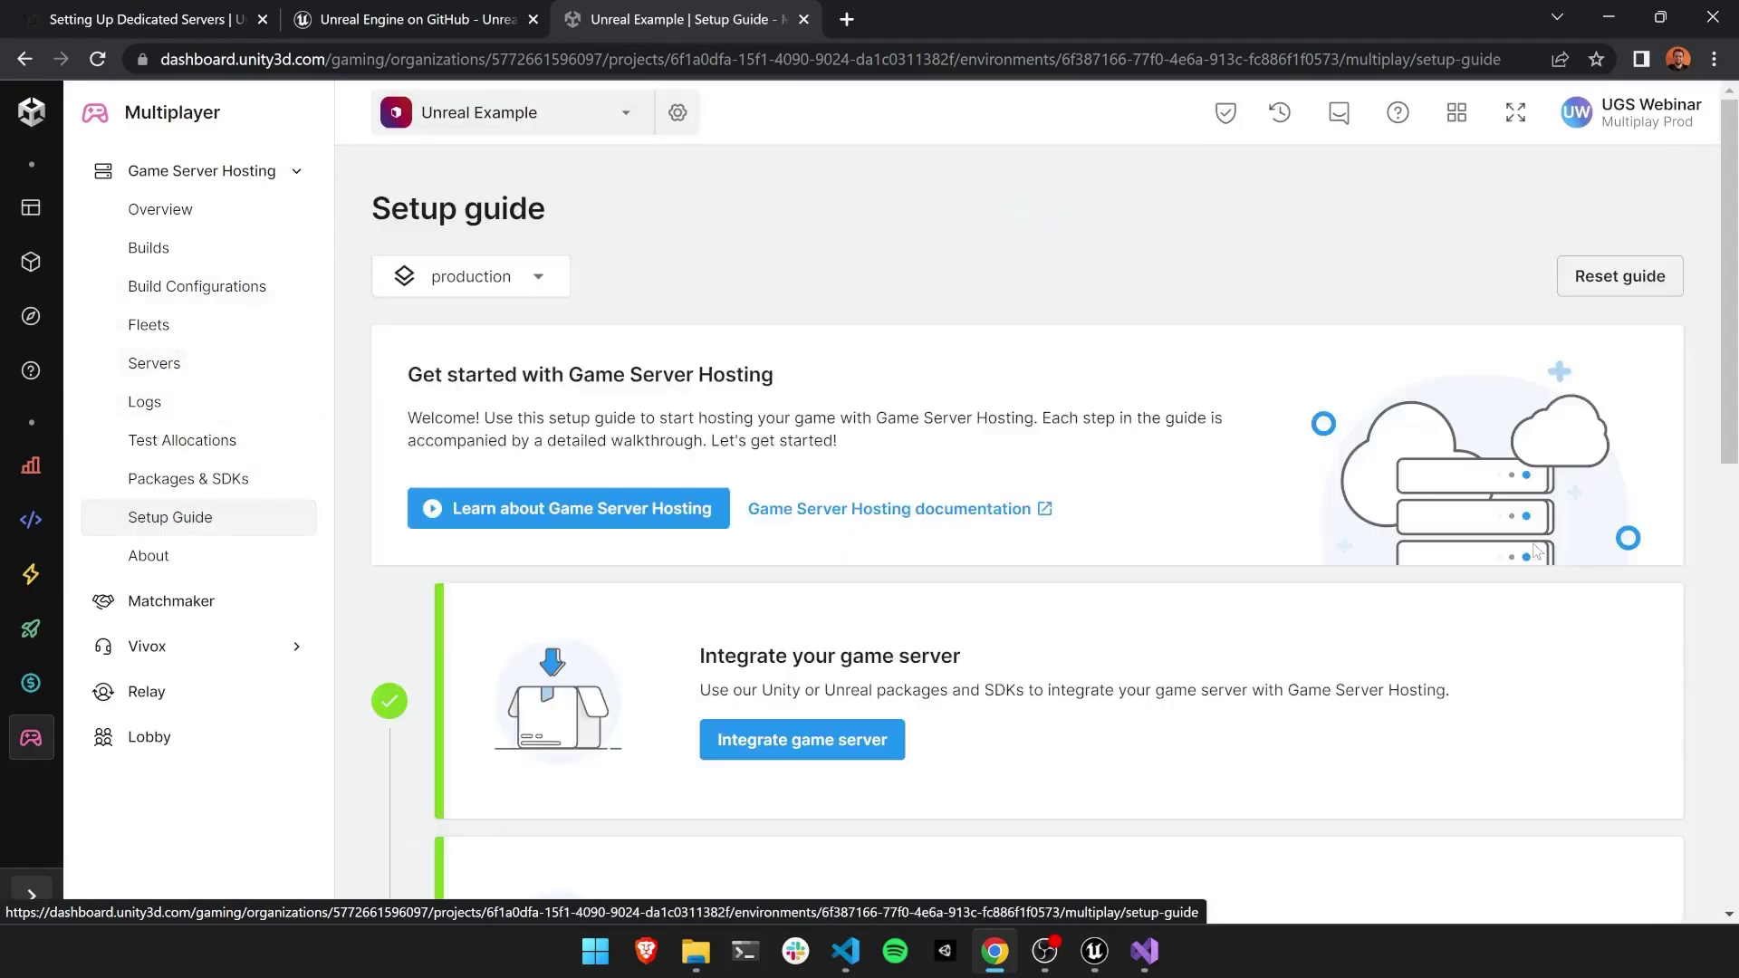
scroll(1545, 543, "down", 10)
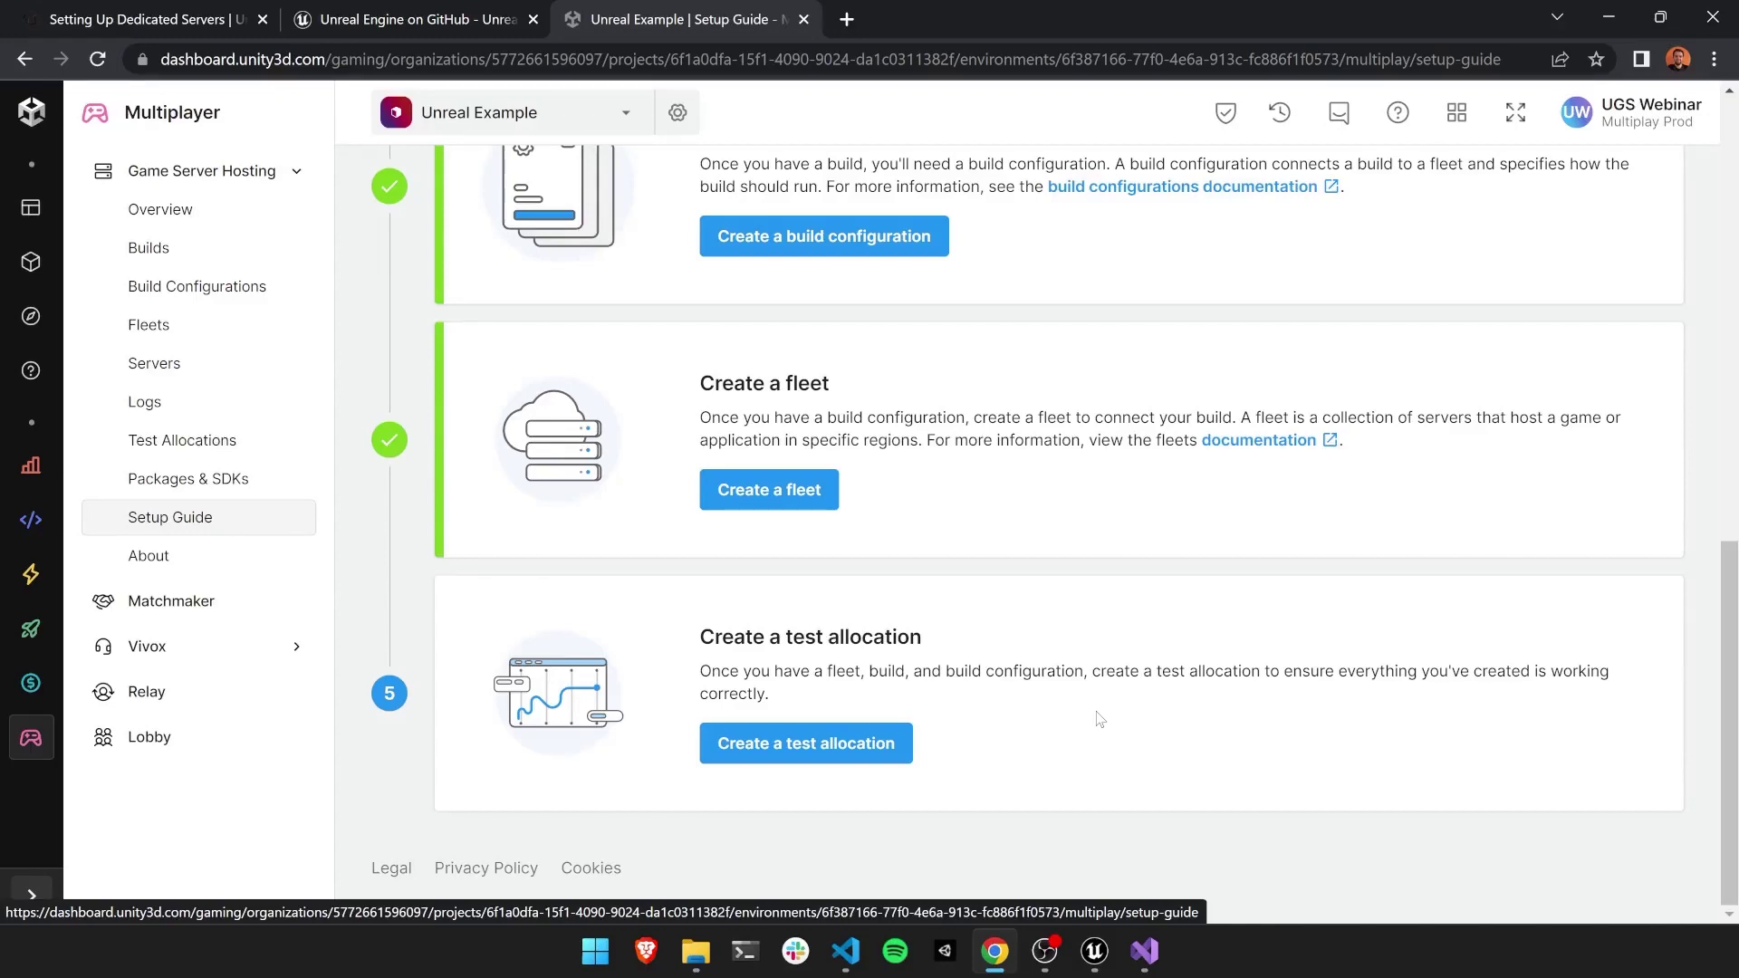
left_click(780, 746)
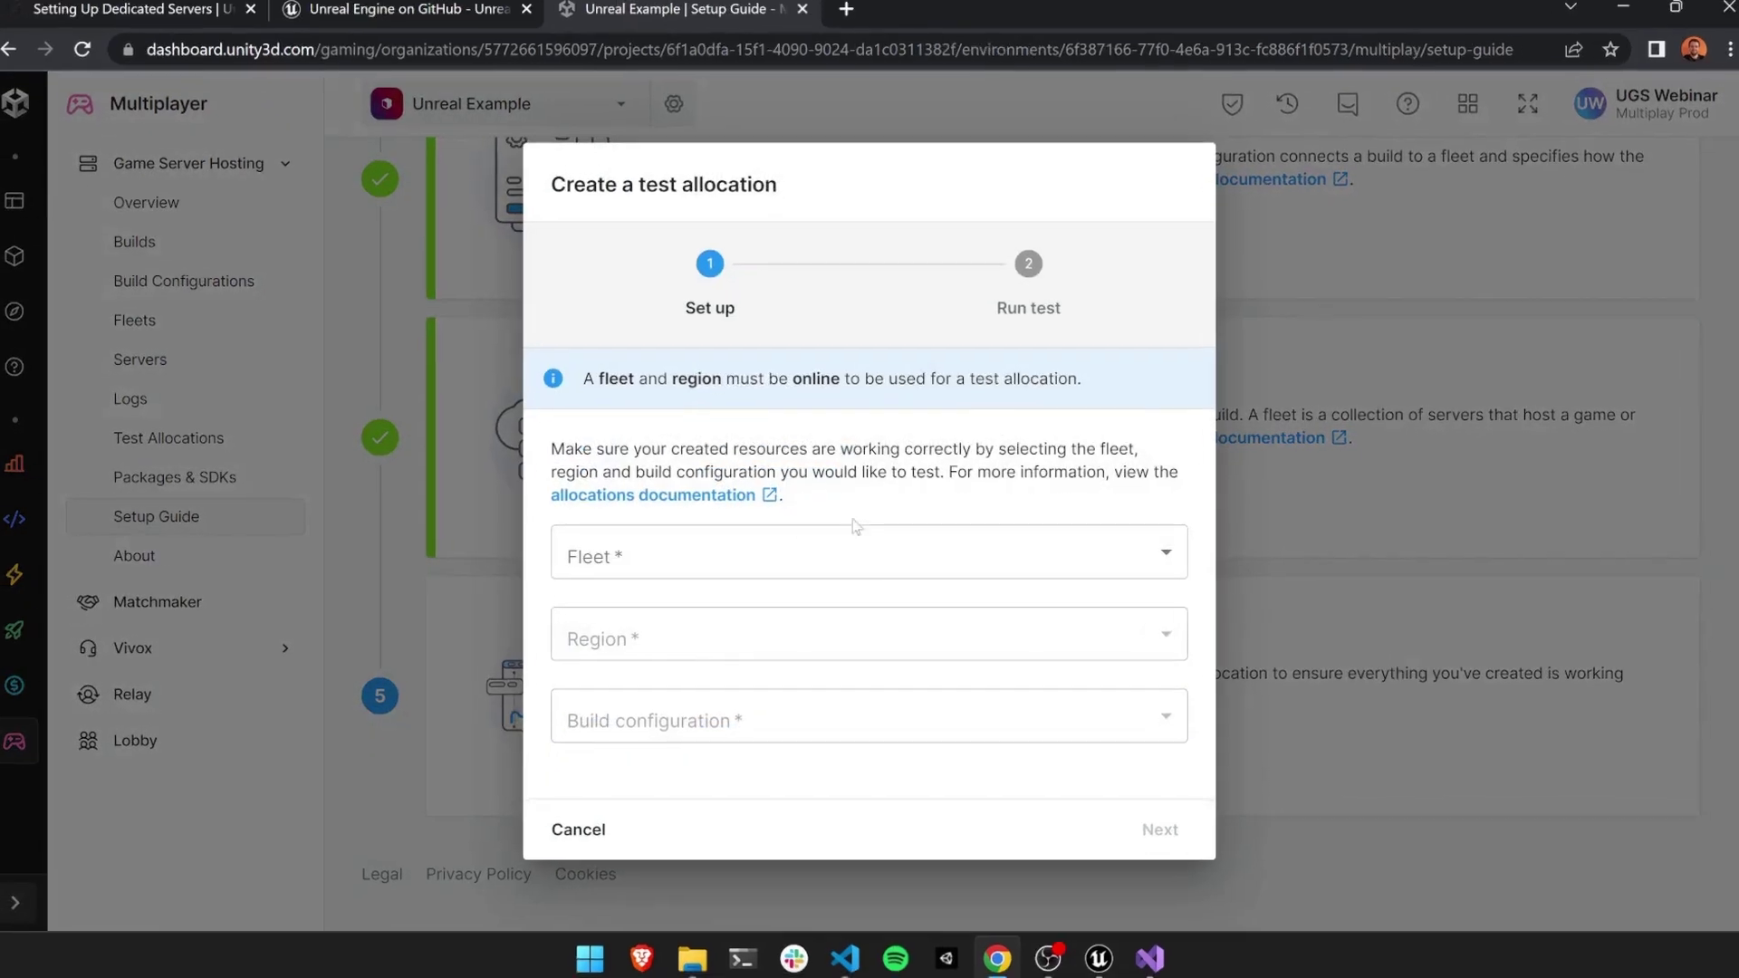
left_click(854, 548)
left_click(549, 555)
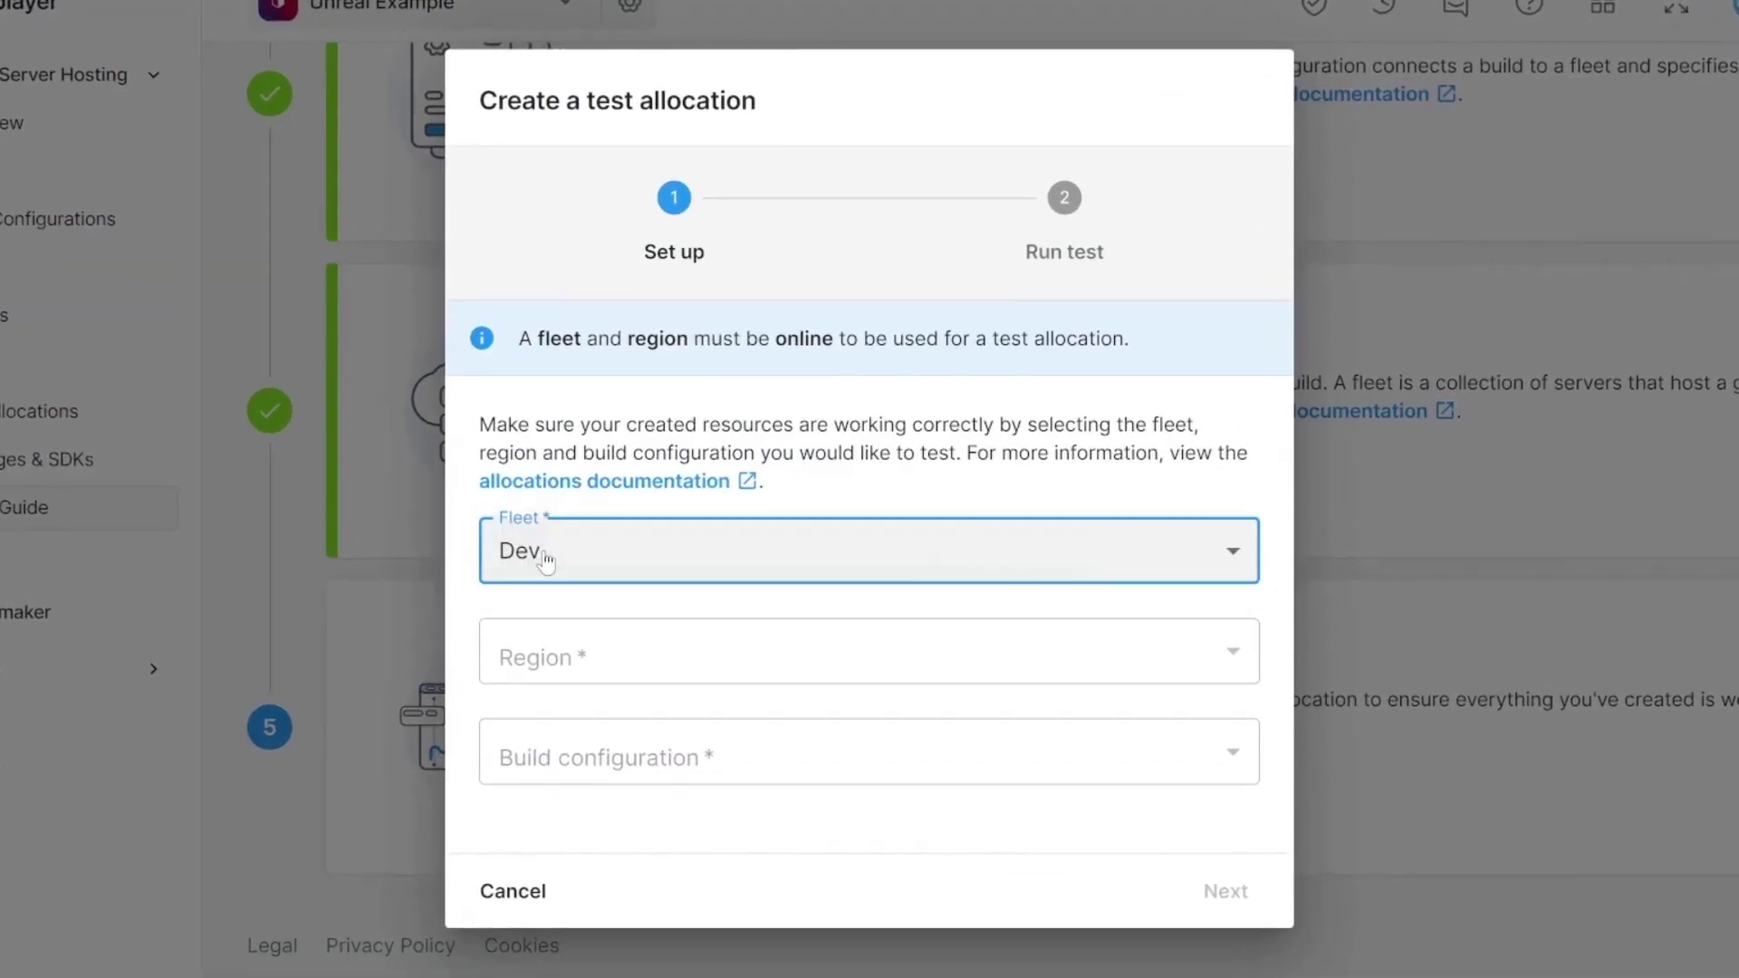
left_click(835, 668)
left_click(573, 667)
left_click(690, 755)
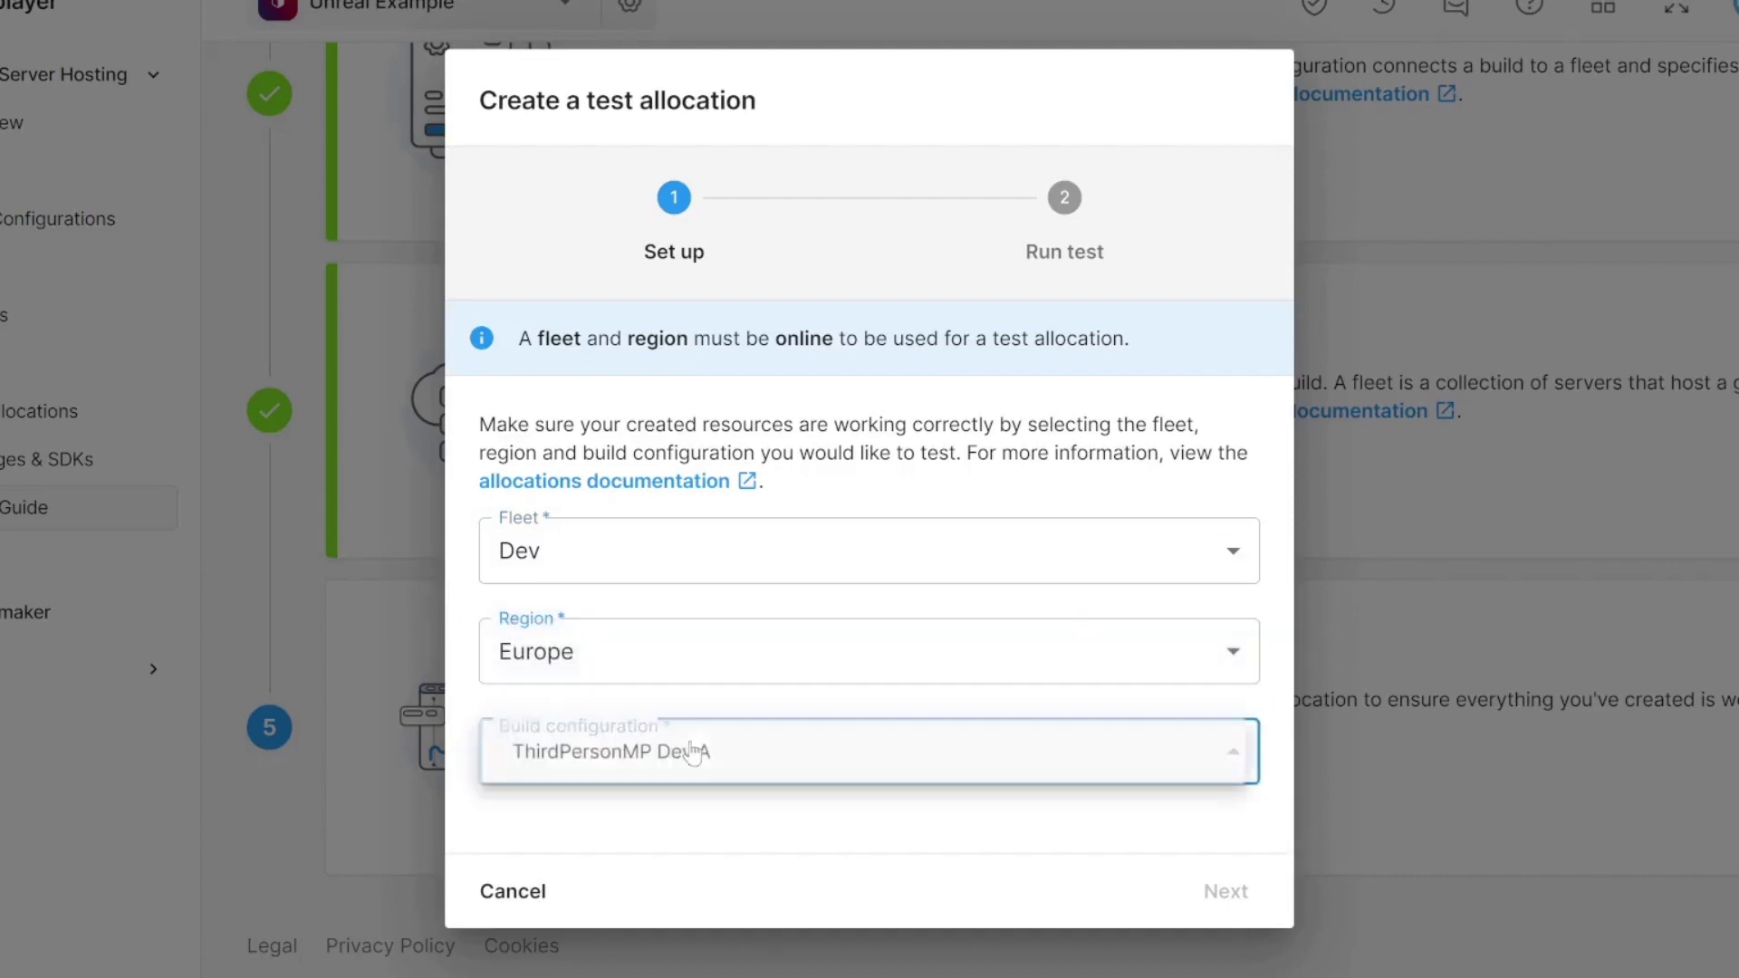
left_click(719, 777)
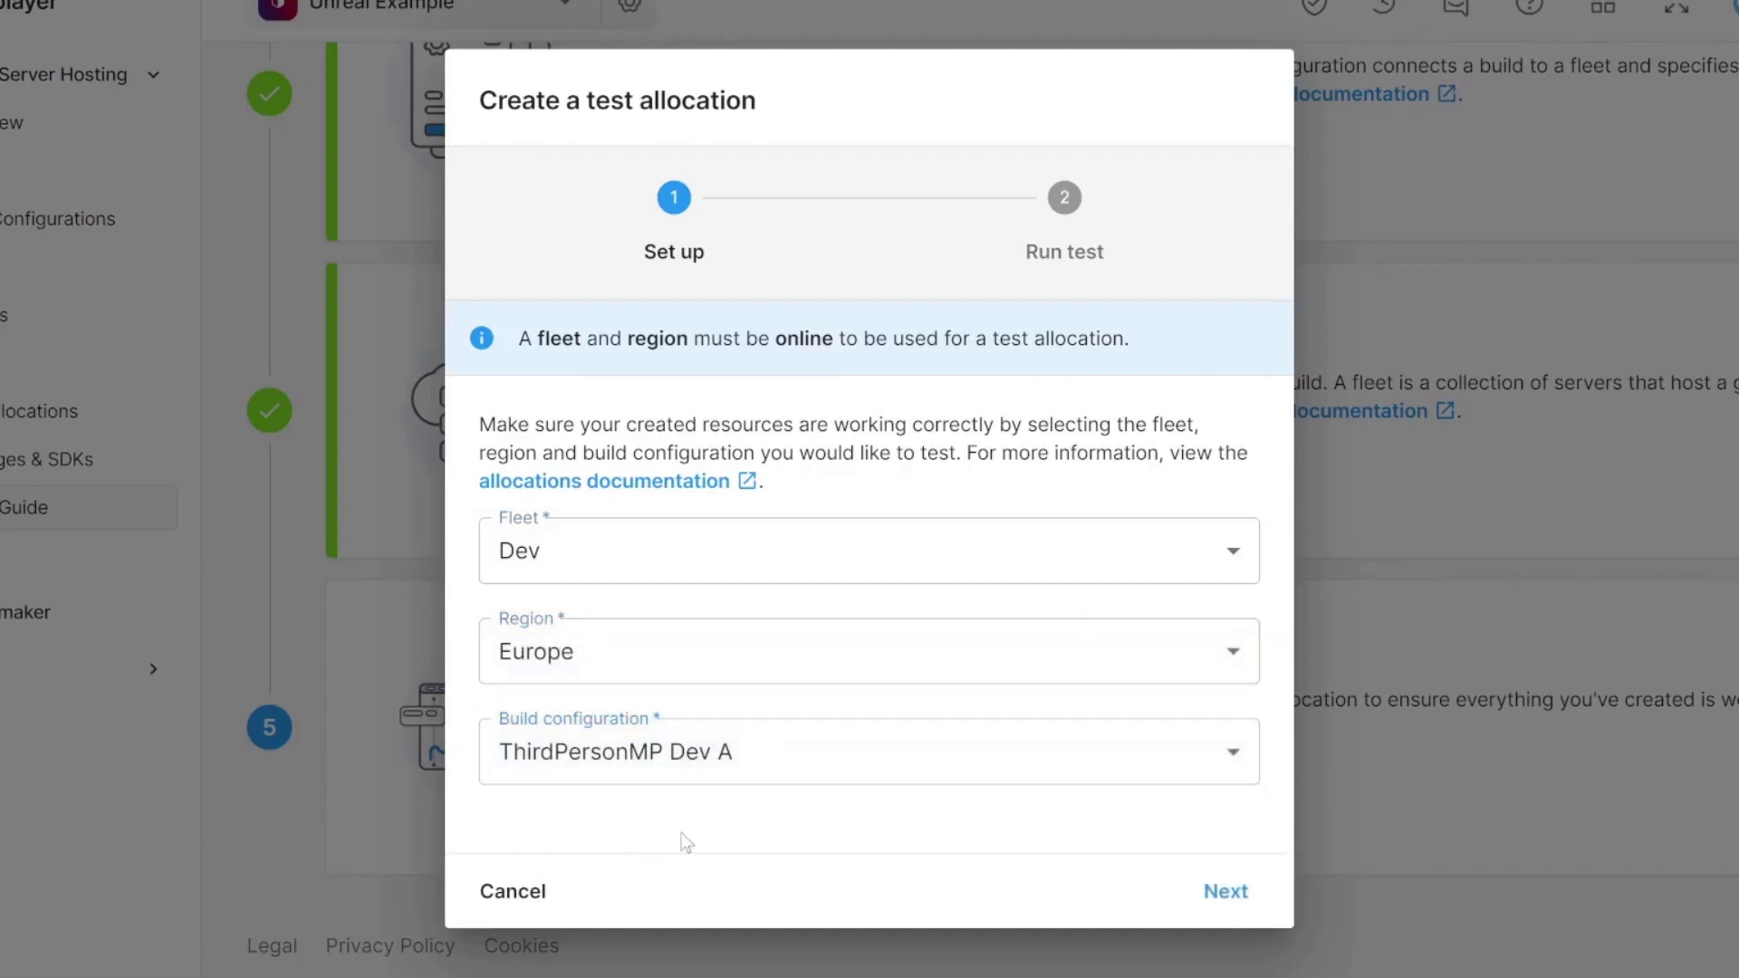
left_click(1225, 891)
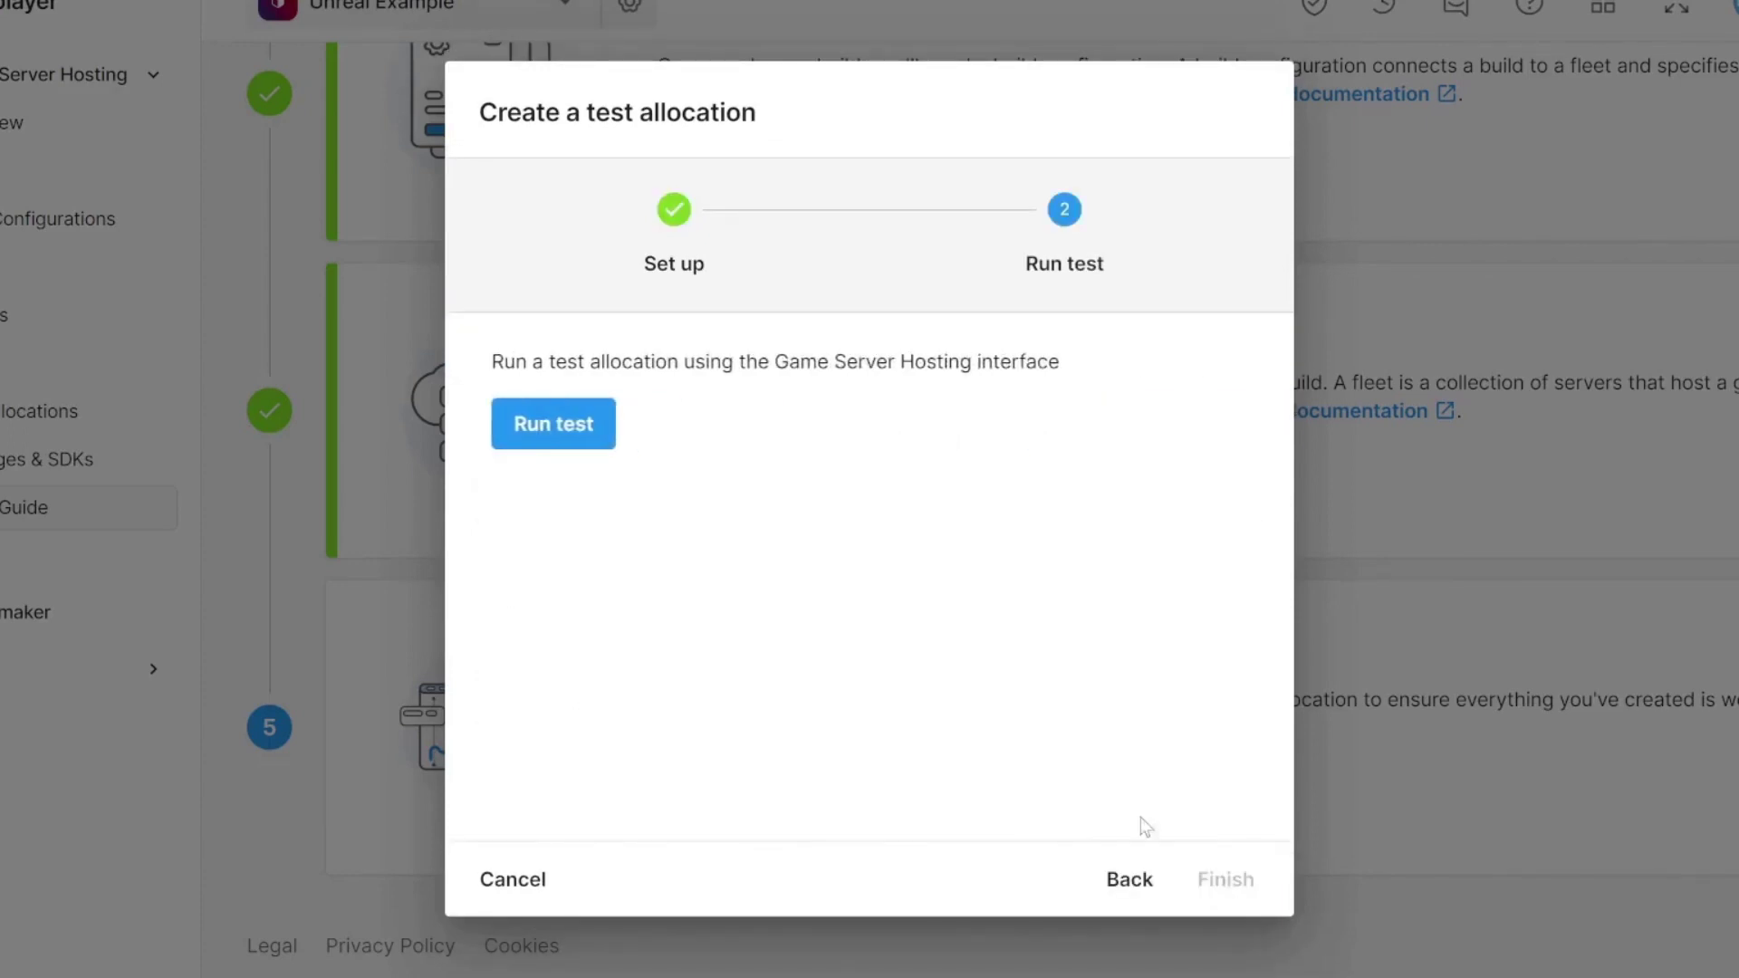
Run the test allocation, copy the allocated server's IP and port, and finish the setup
left_click(555, 441)
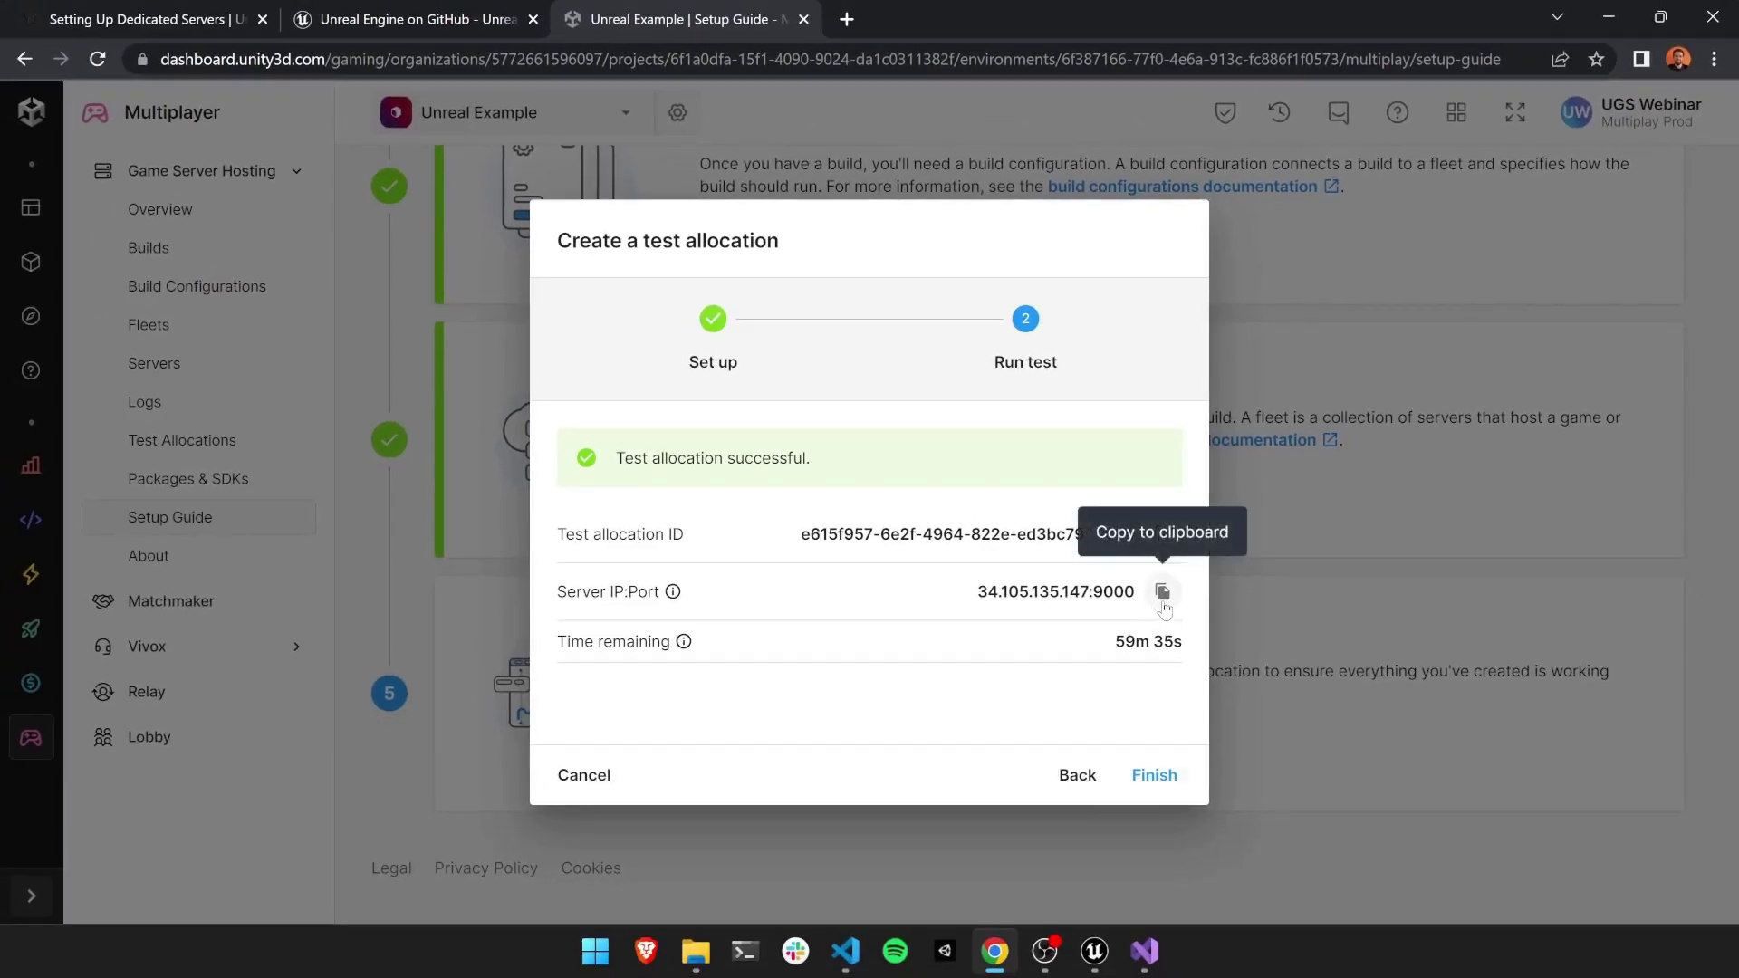
left_click(1143, 592)
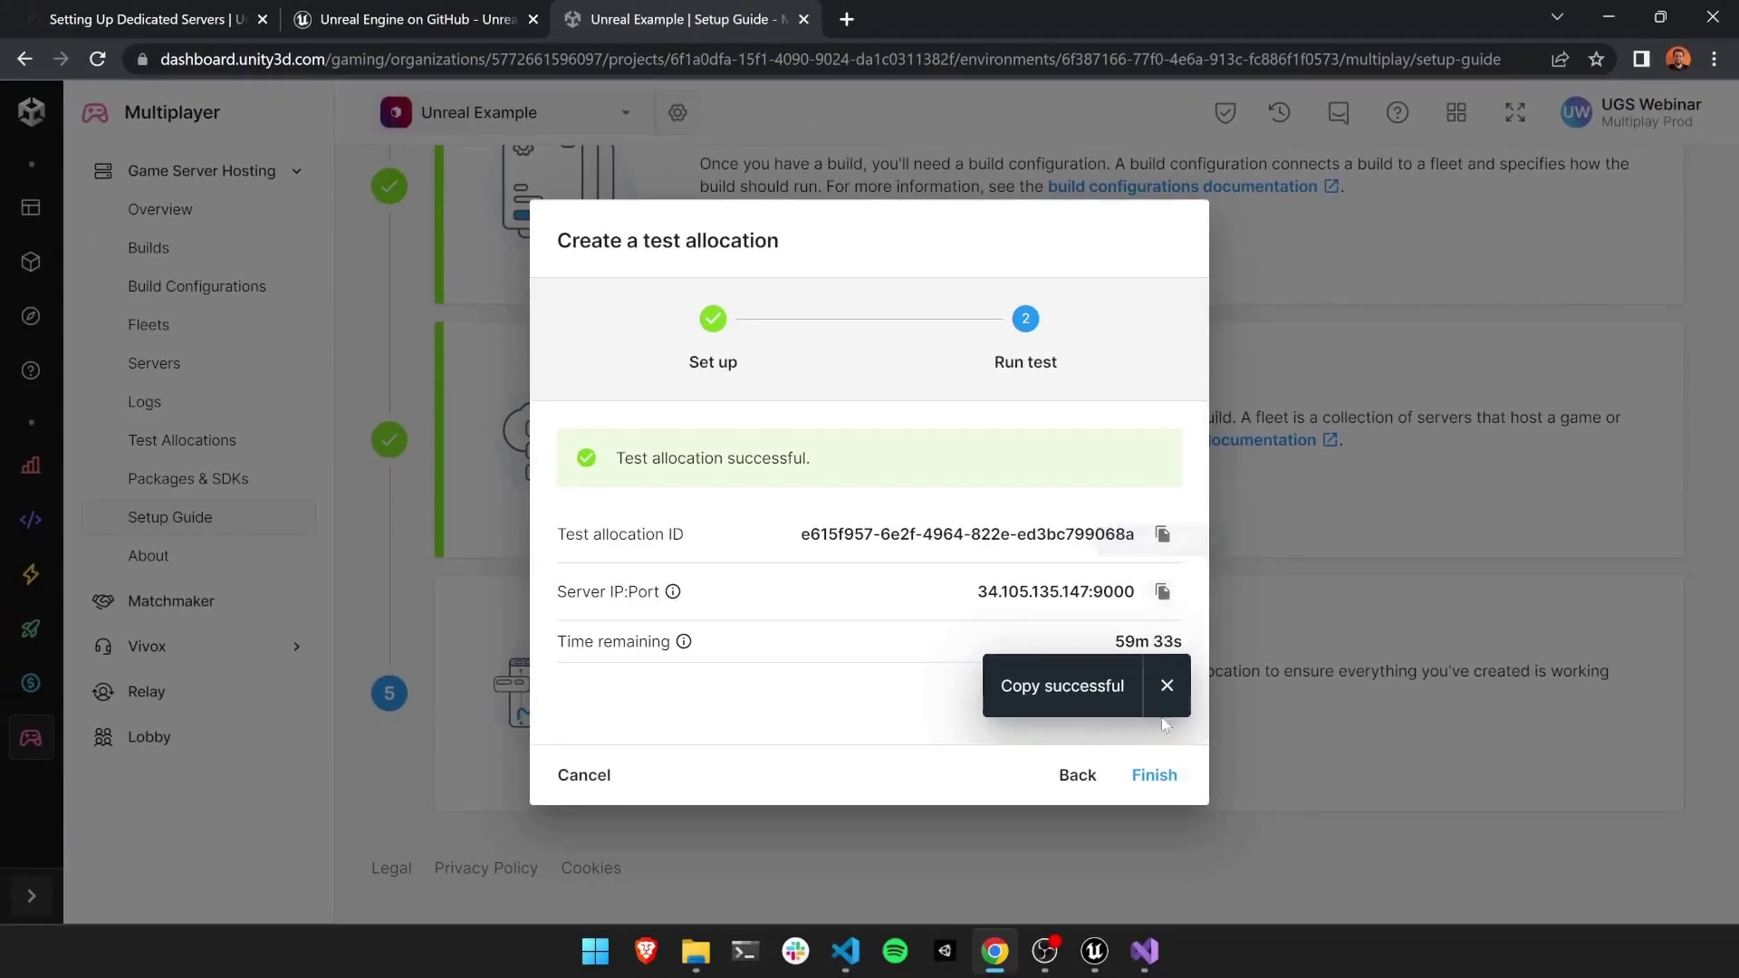
left_click(1155, 775)
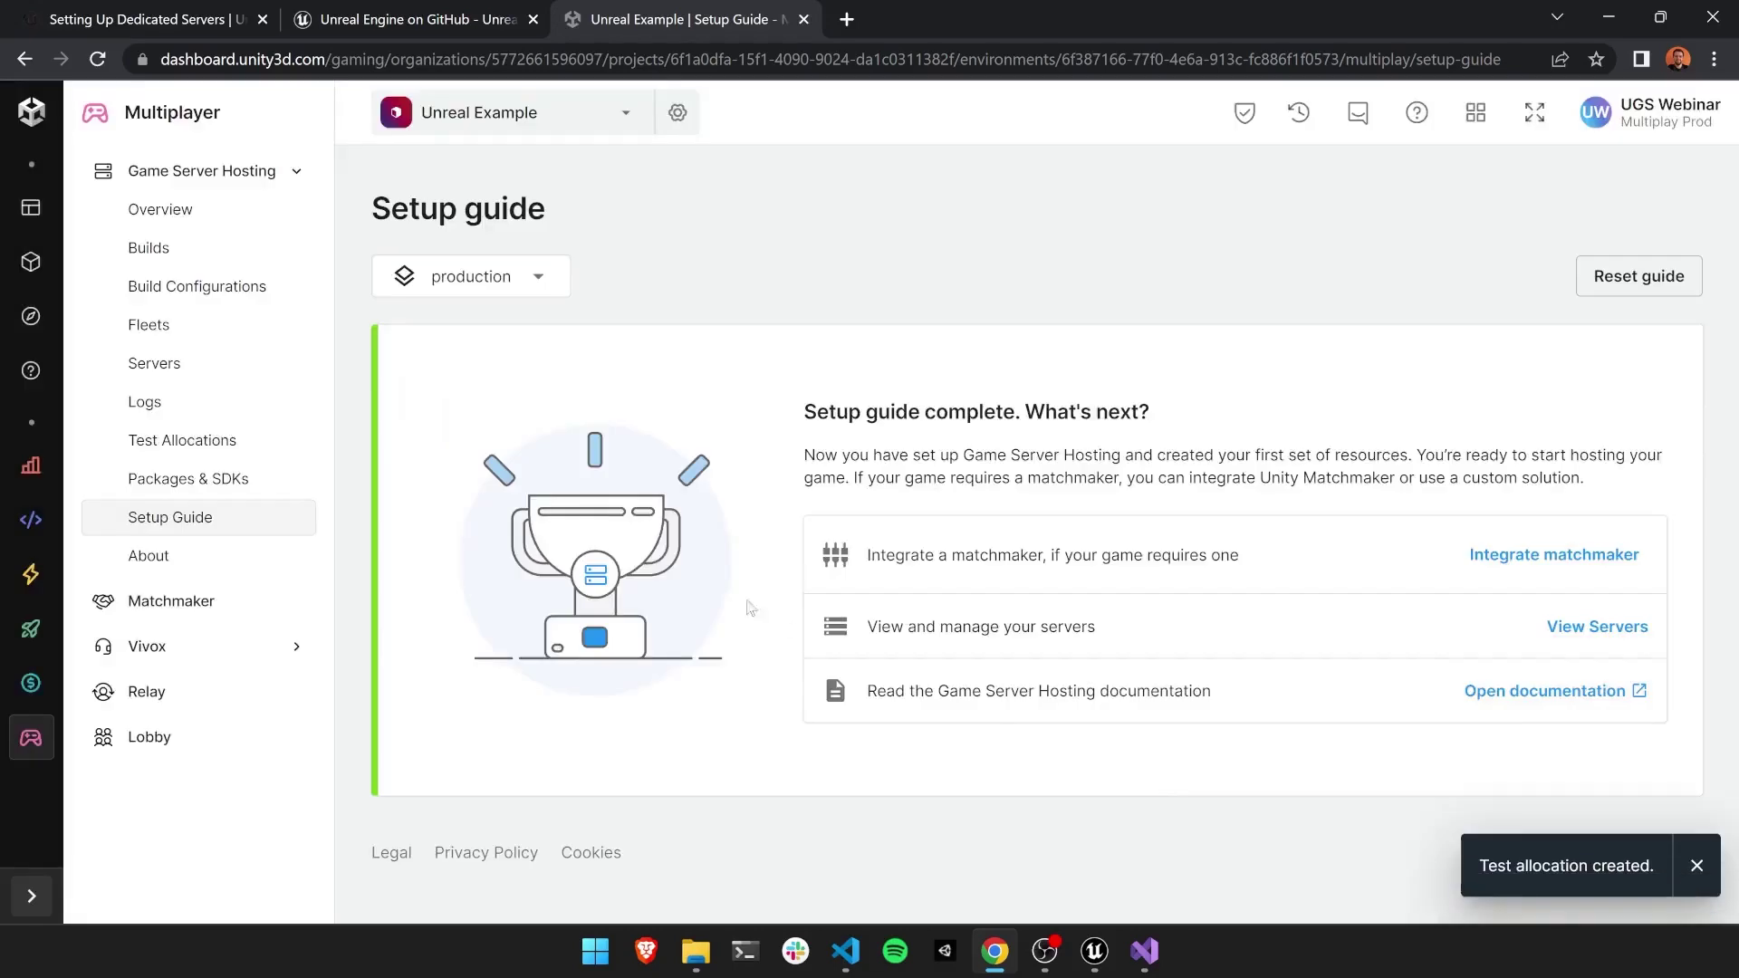
Check the allocation status of the servers in the server instances list
left_click(210, 366)
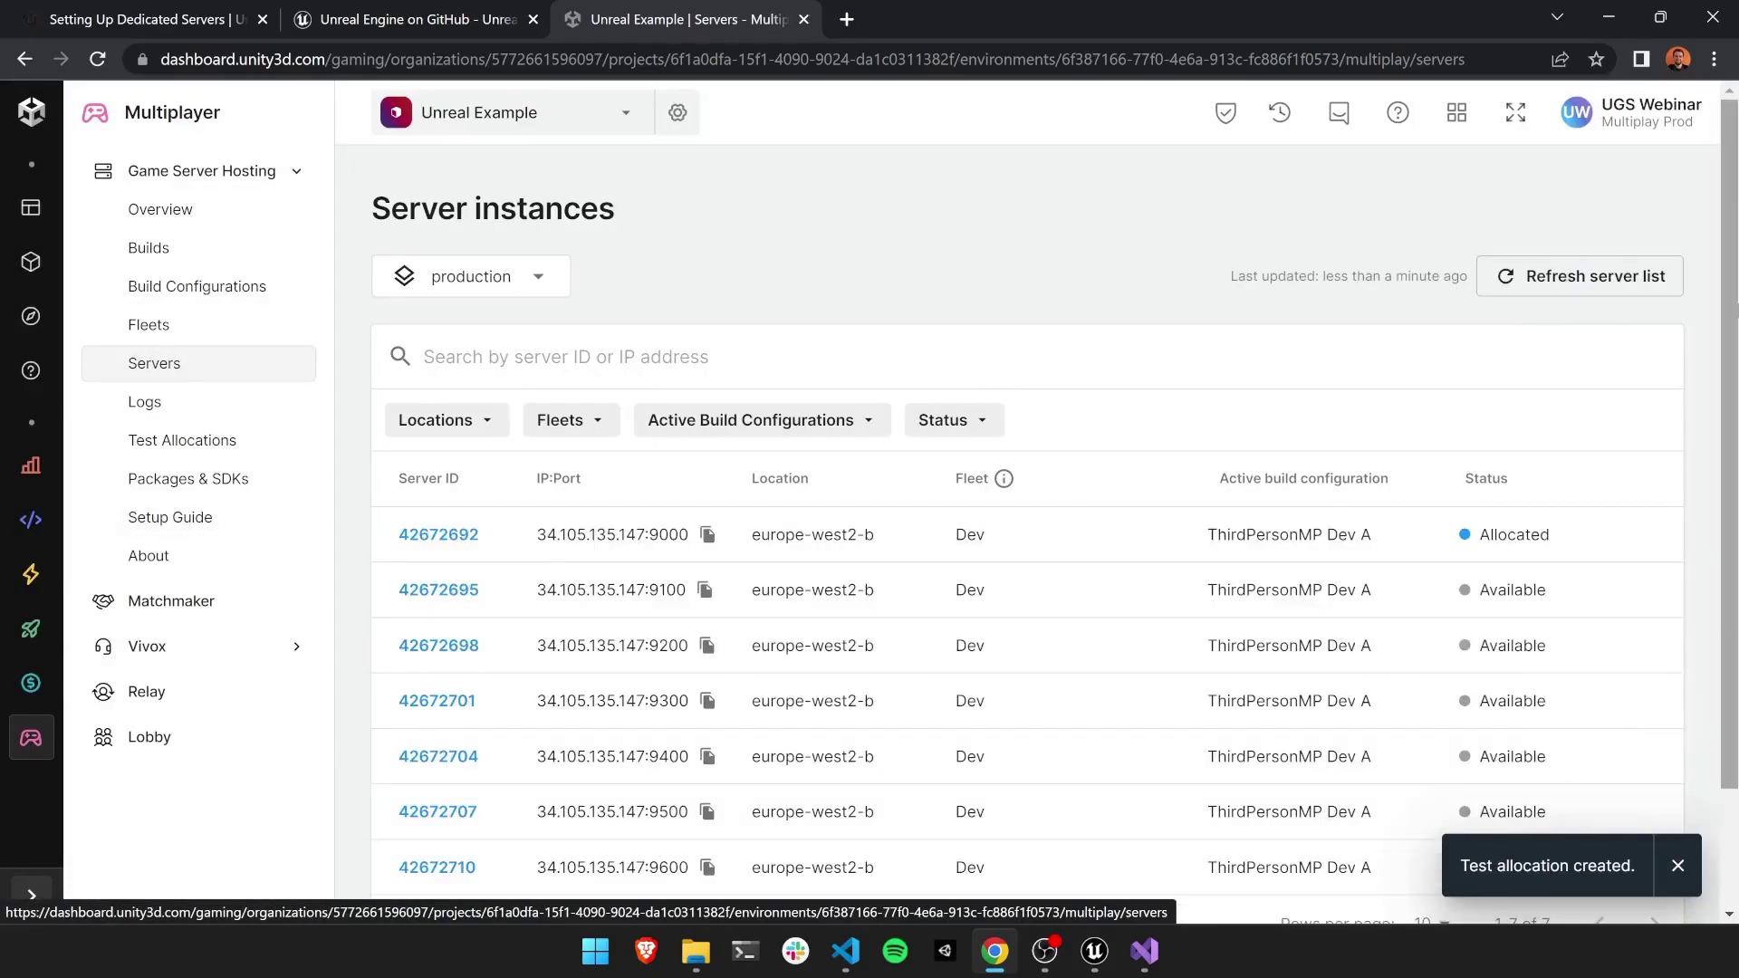
scroll(1732, 385, "down", 2)
scroll(1732, 385, "down", 2)
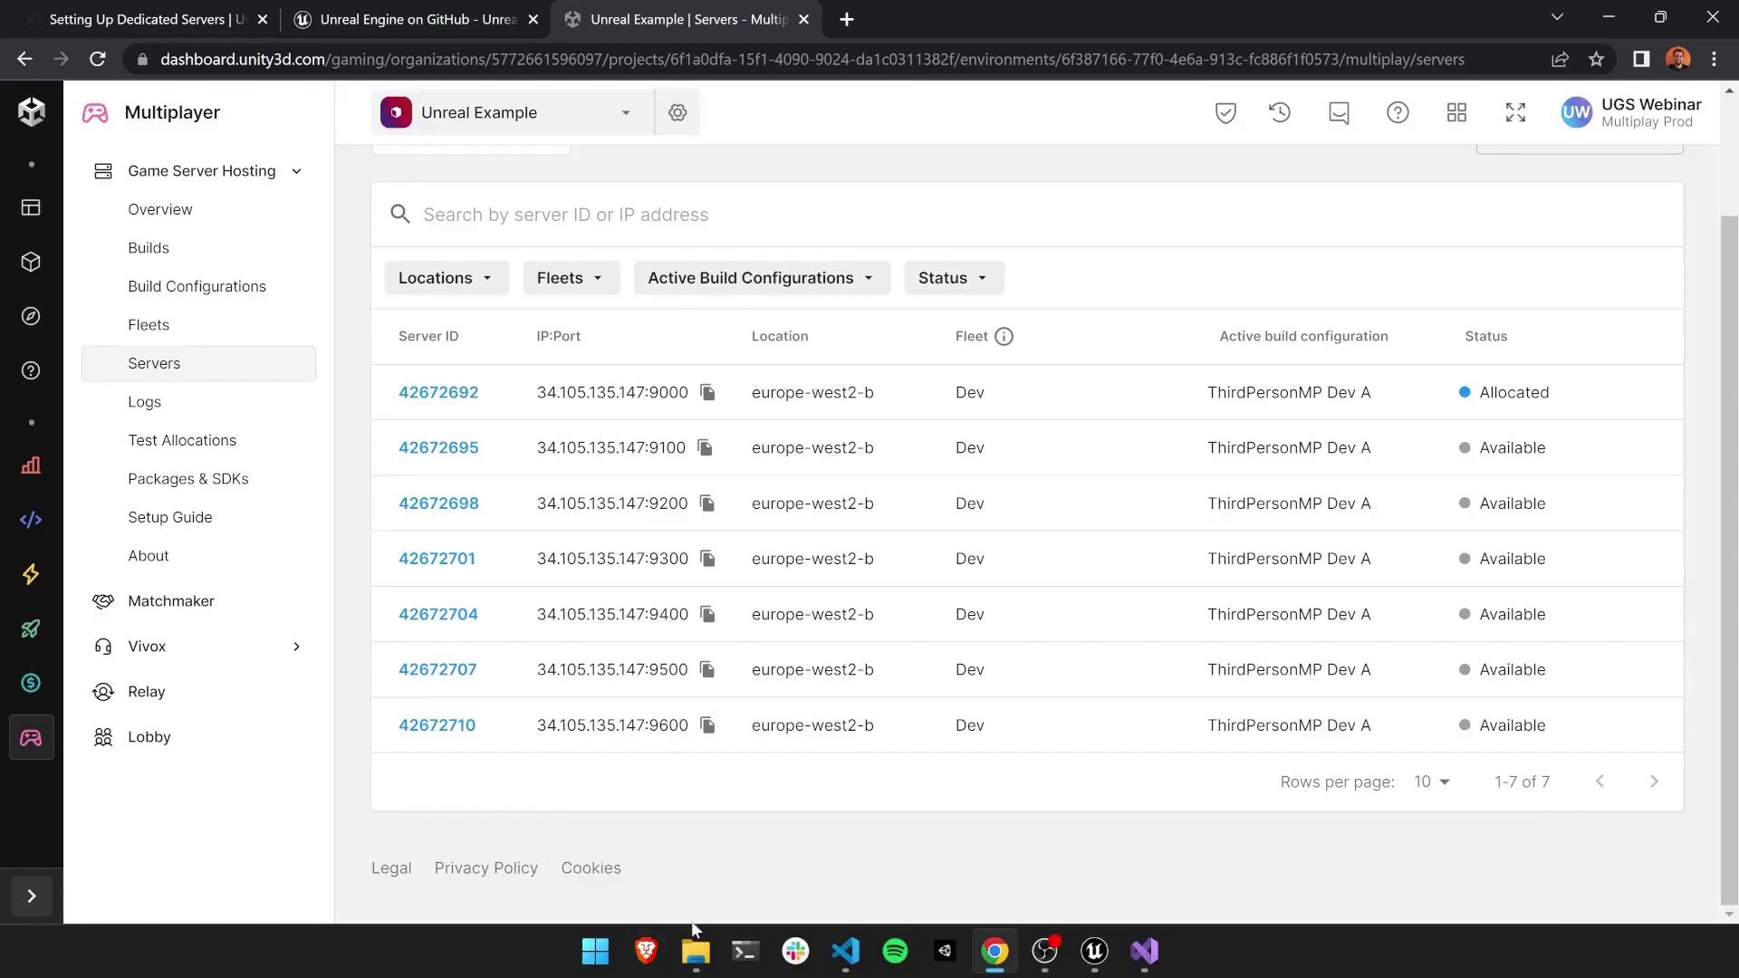
Switch to File Explorer and launch ThirdPersonMP.exe from the WindowsNoEditor folder inside ThirdPersonMP's Packaged folder
left_click(696, 951)
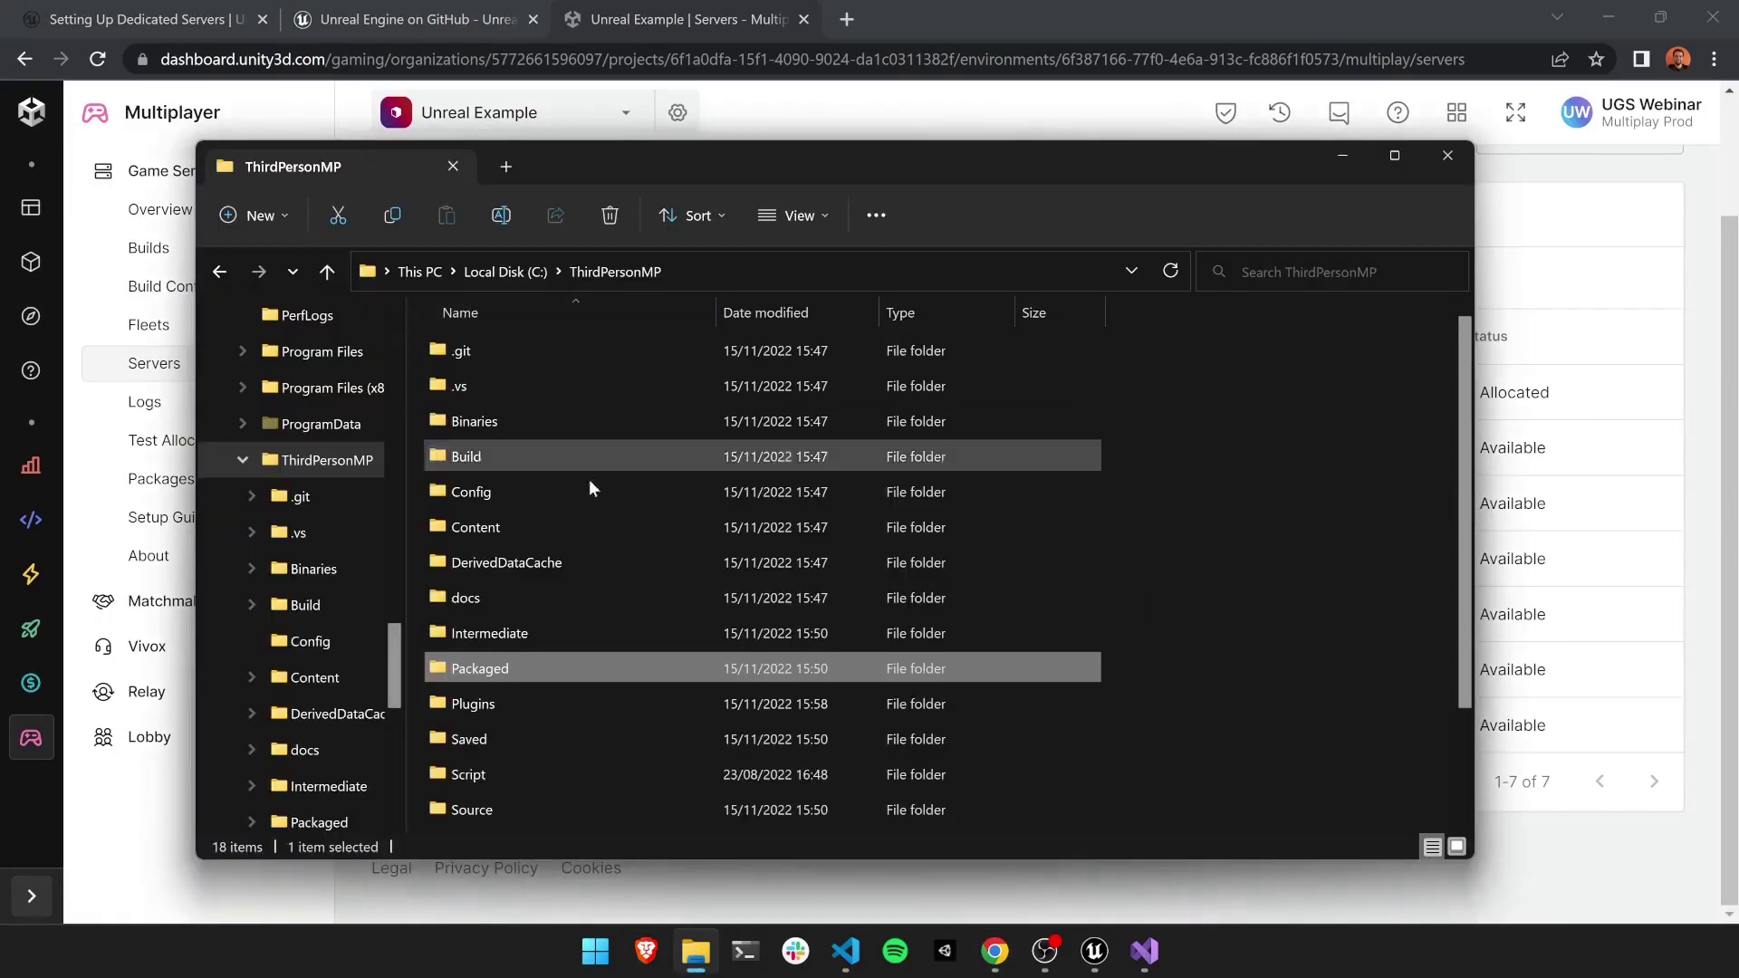
scroll(610, 496, "down", 1)
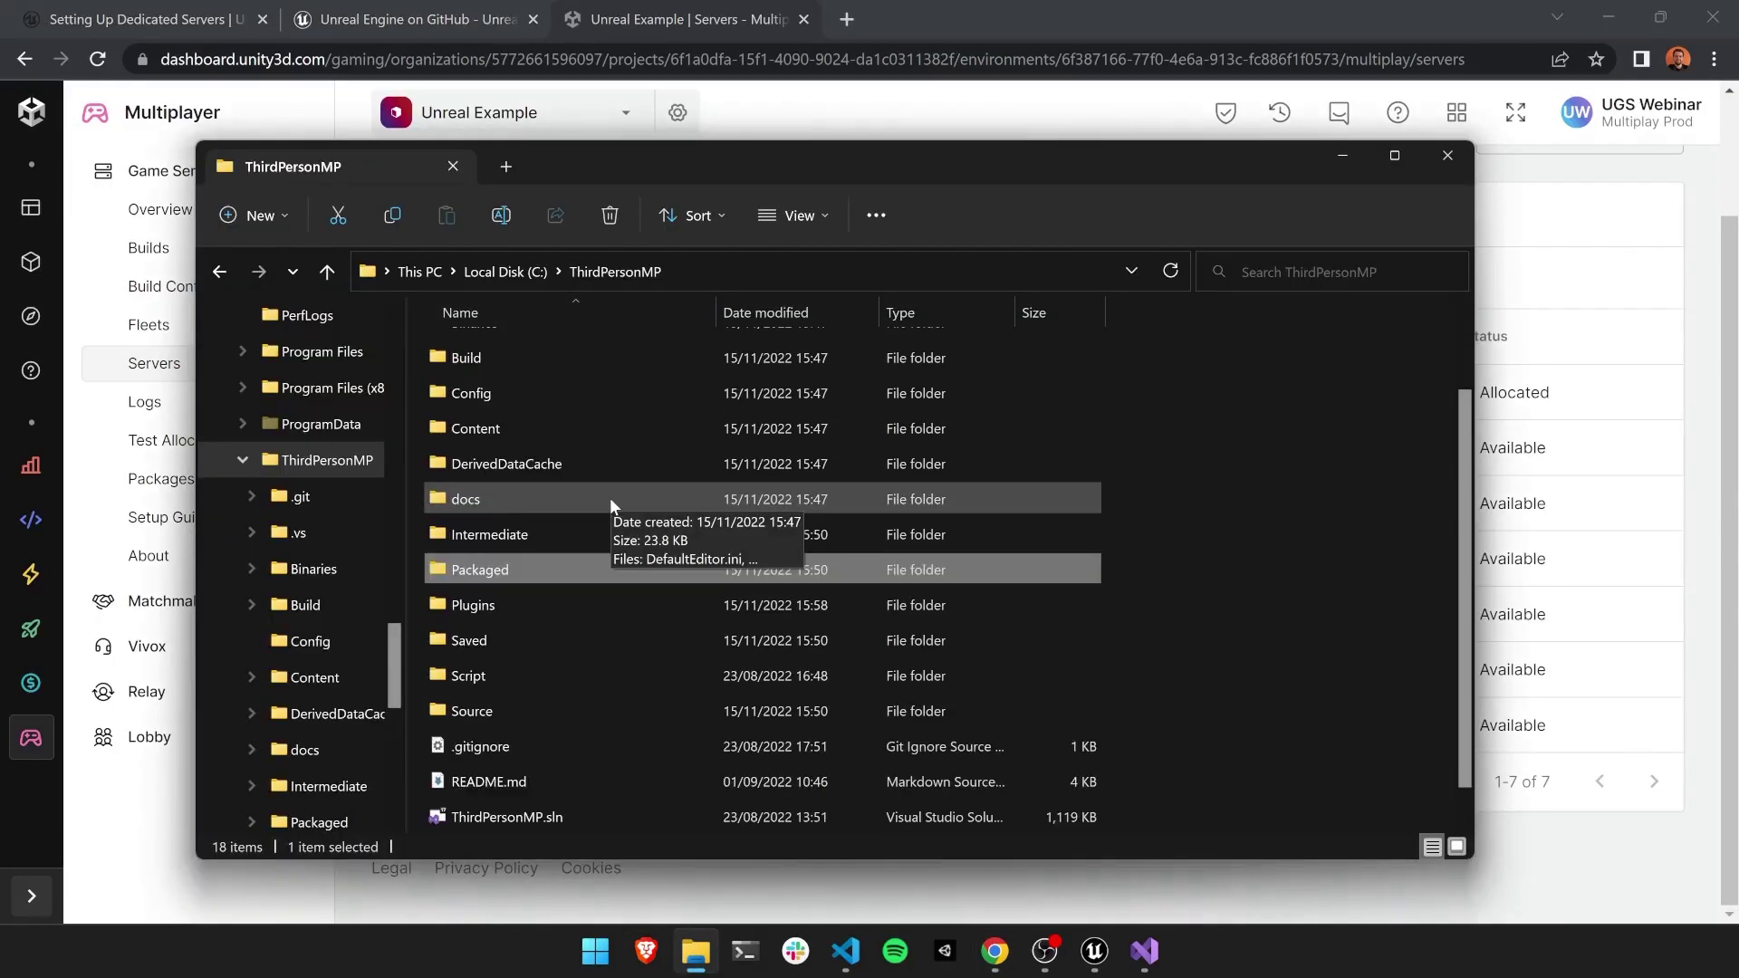
double_click(513, 567)
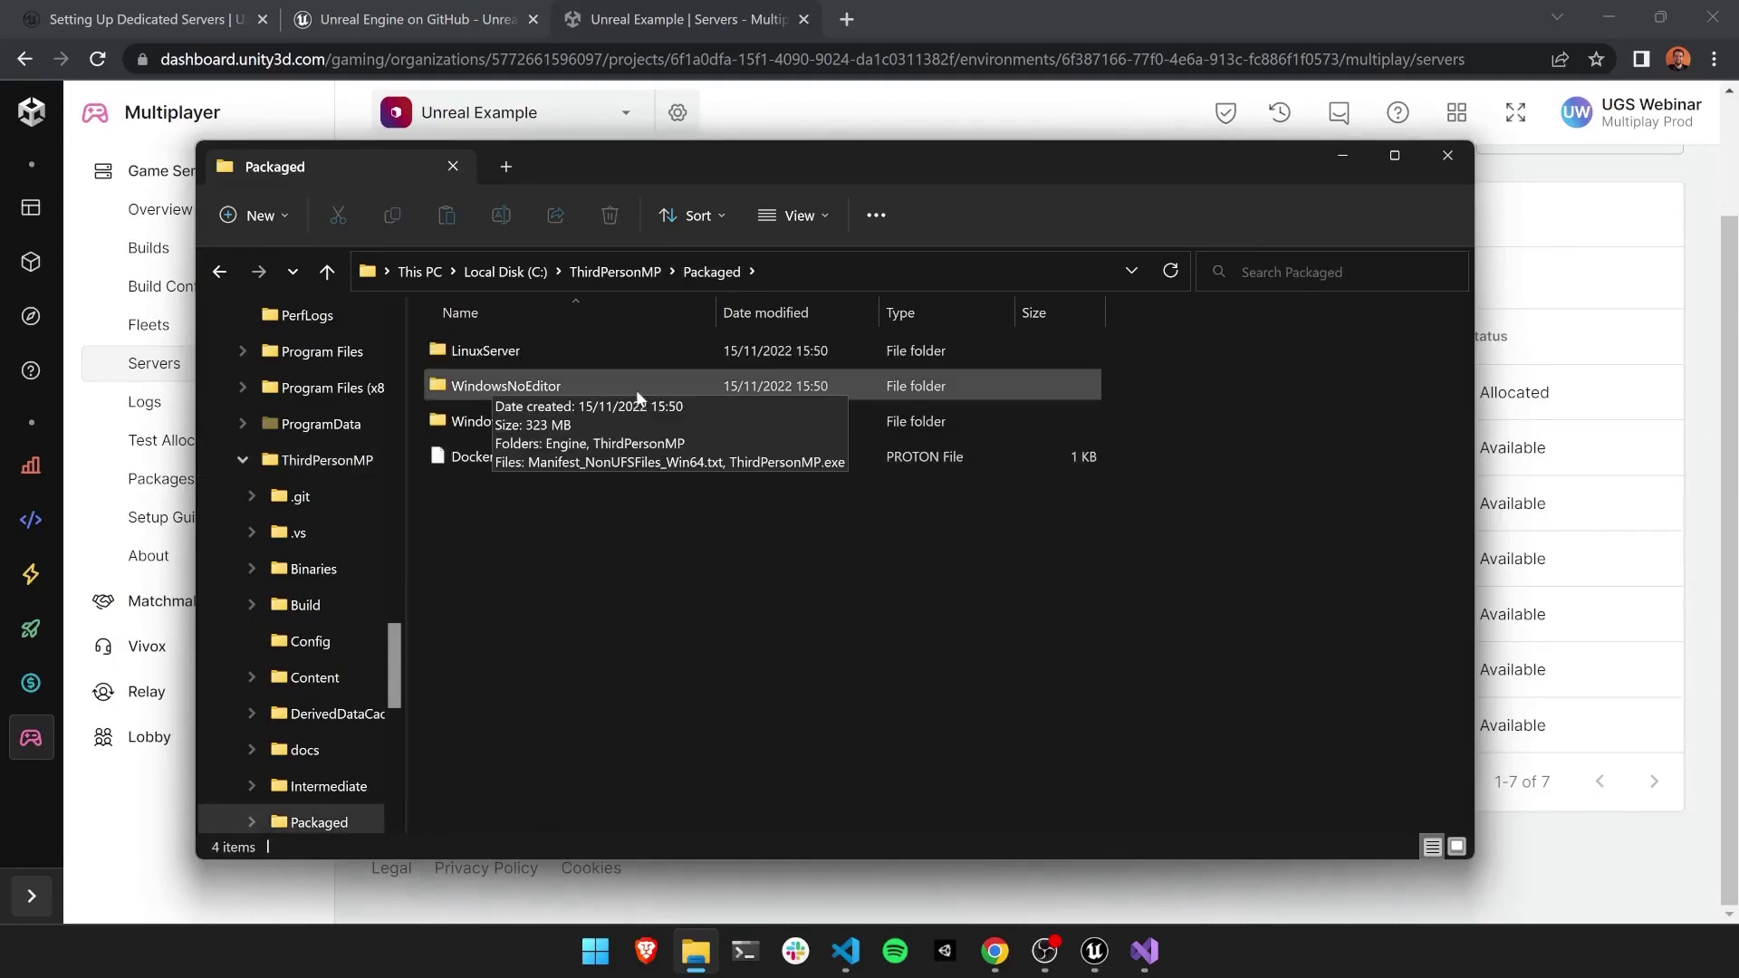
double_click(495, 386)
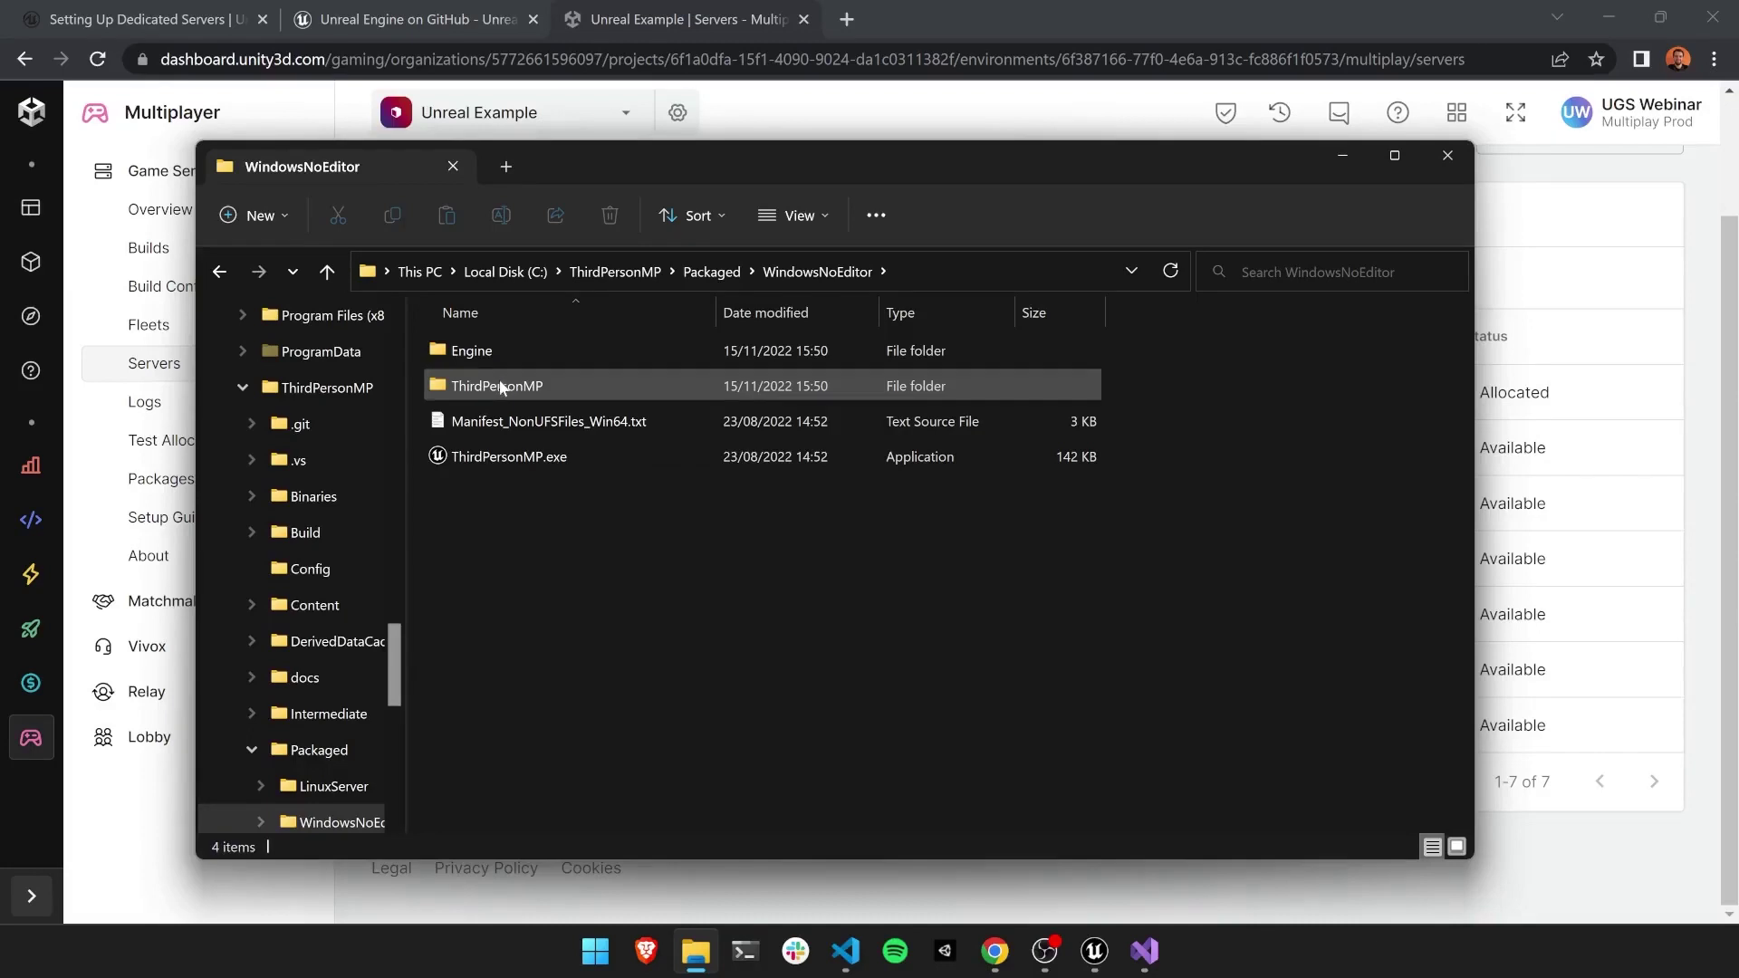
double_click(529, 458)
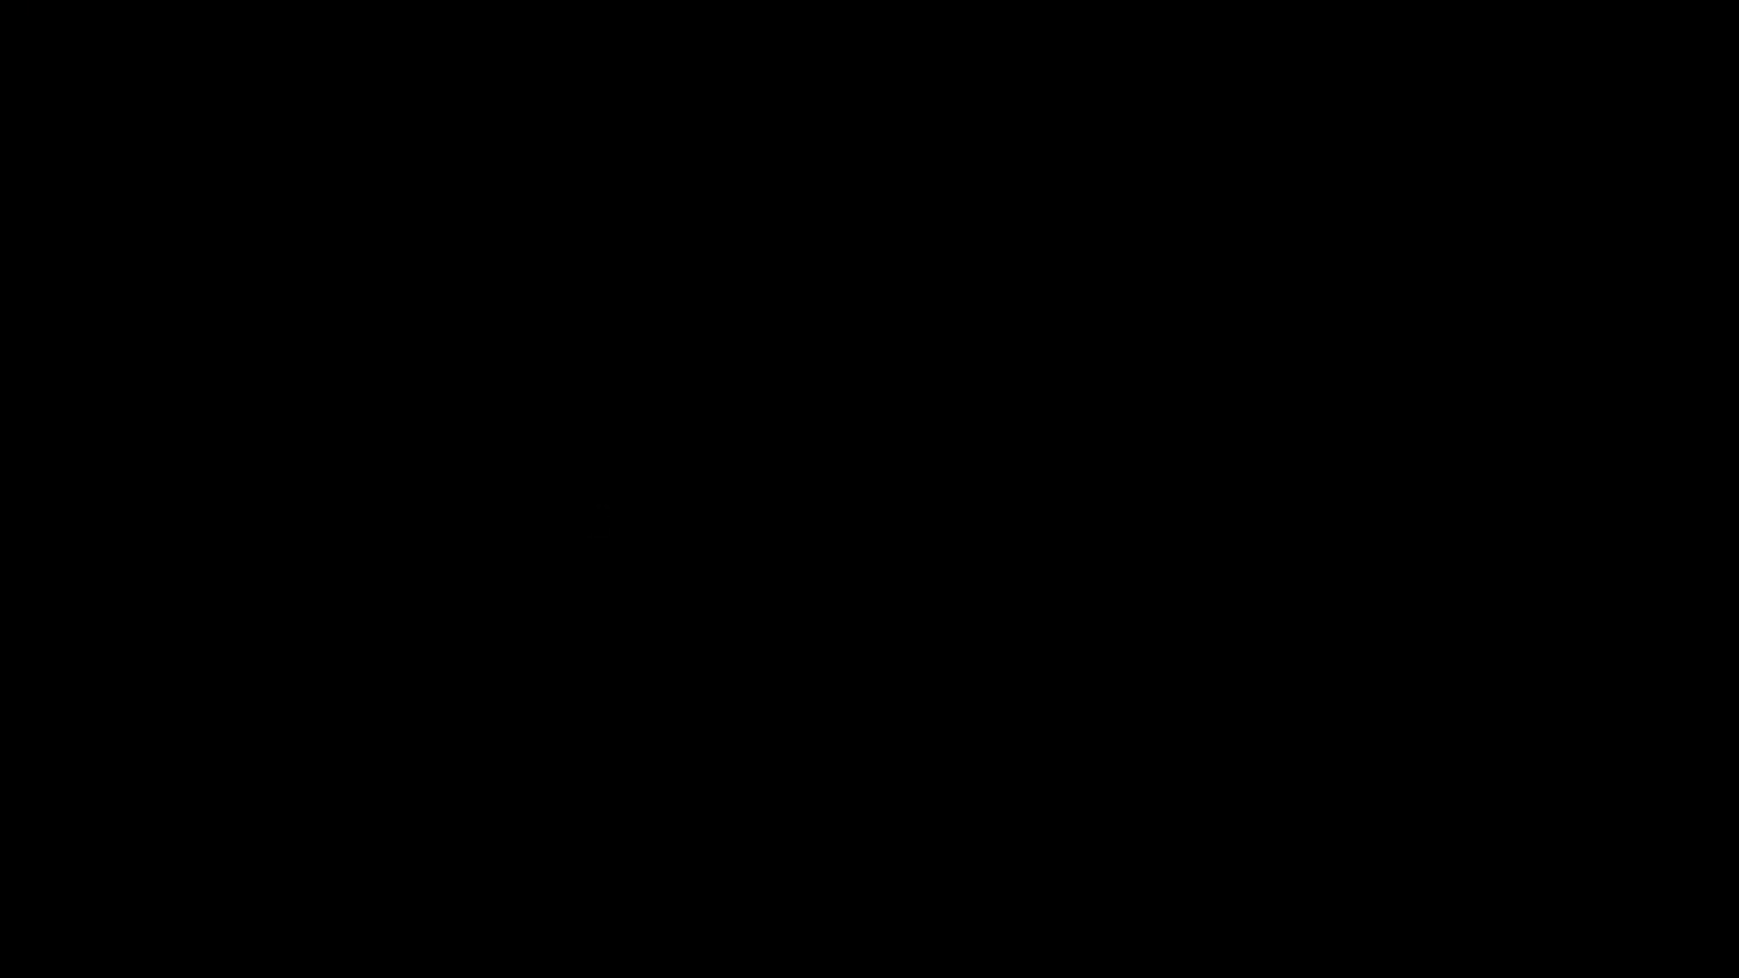
Switch the game client to a 1280x720 window with the console command r.SetRes 1280x720w
key("grave")
type("r.setre")
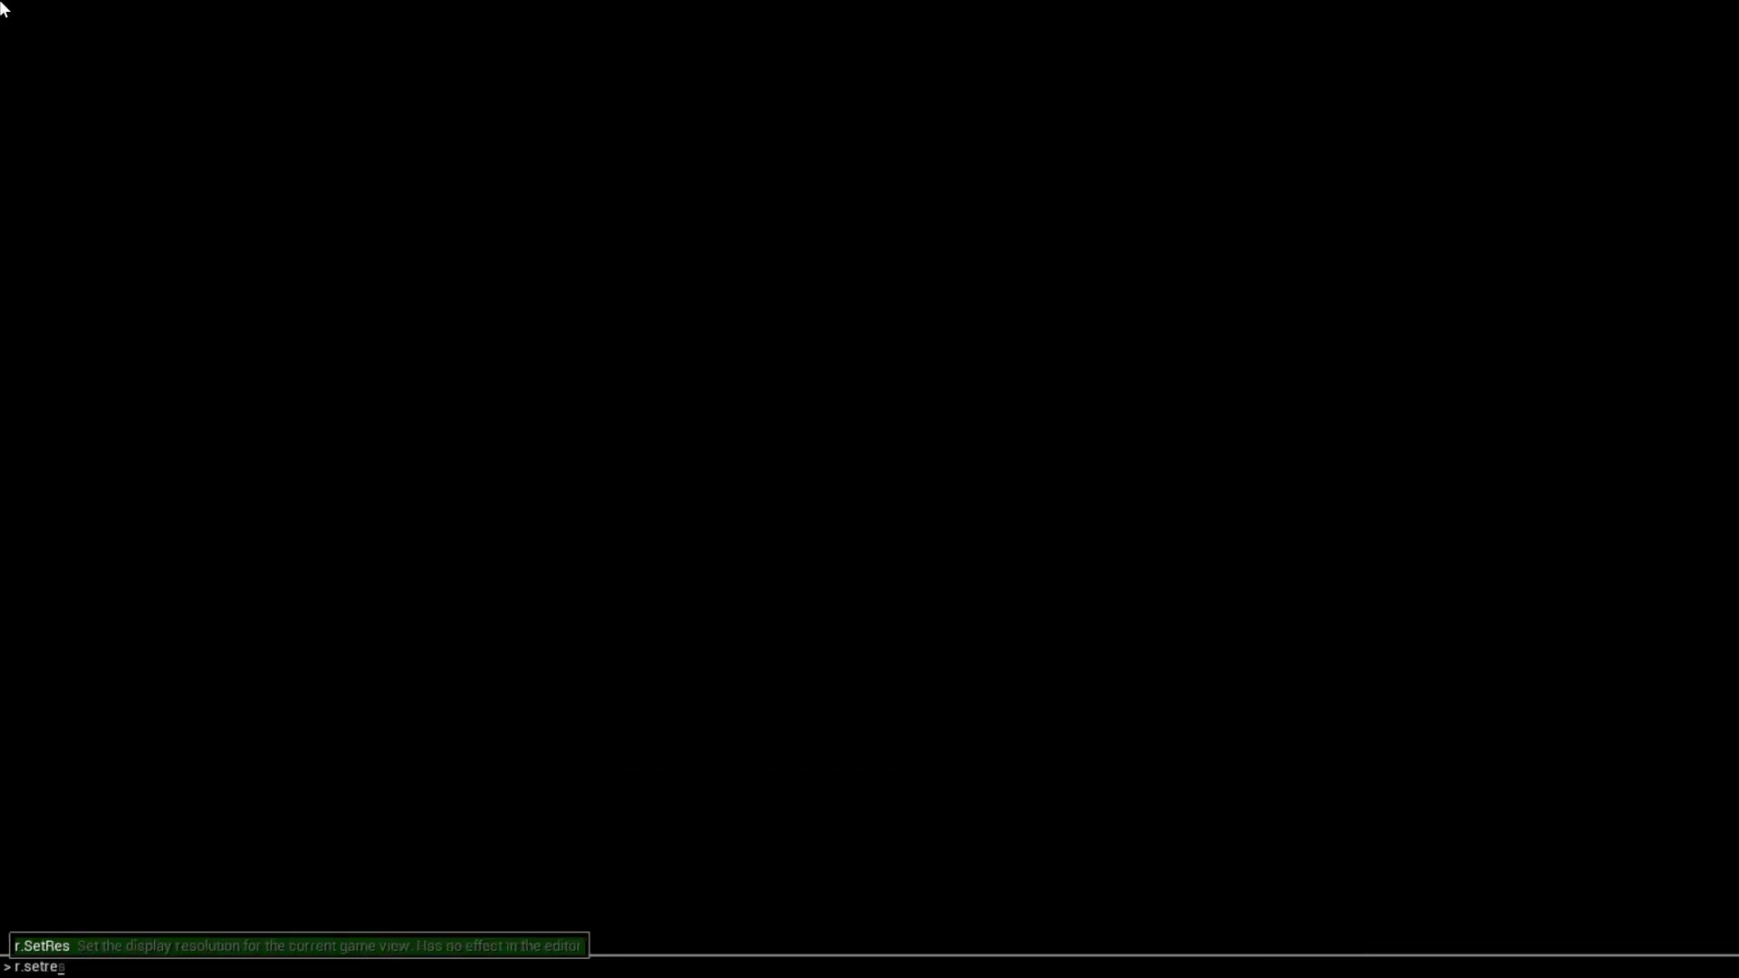
key("Tab")
type("1")
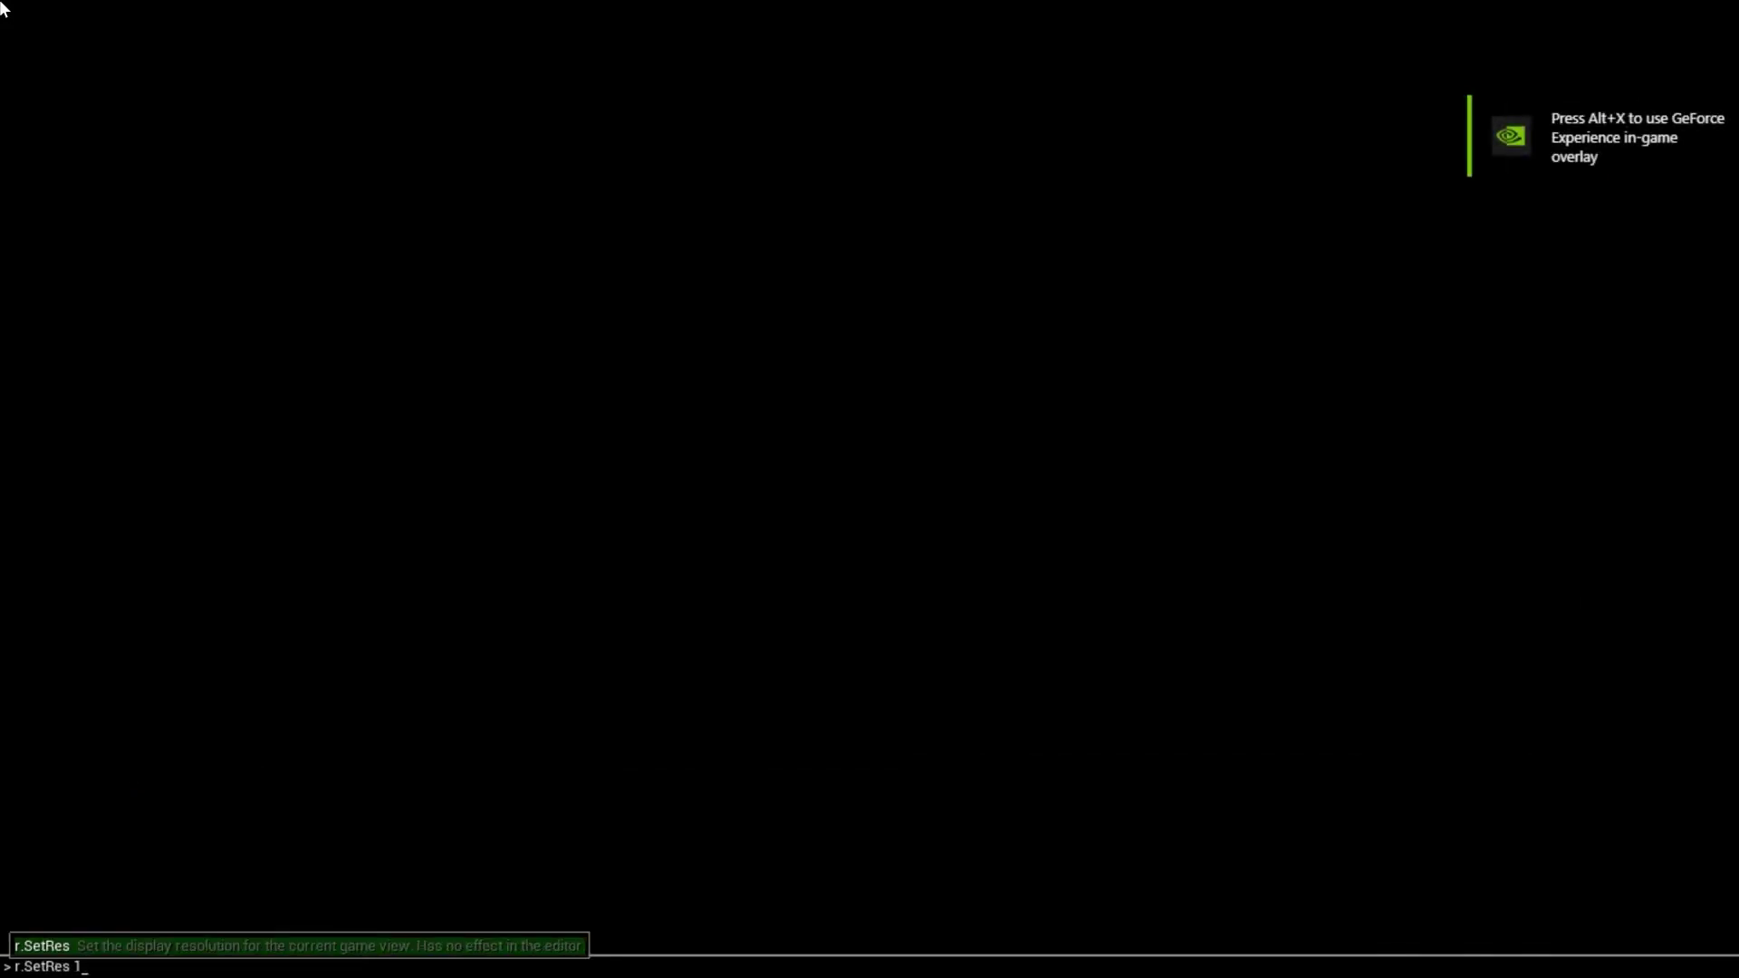
type("280x700w")
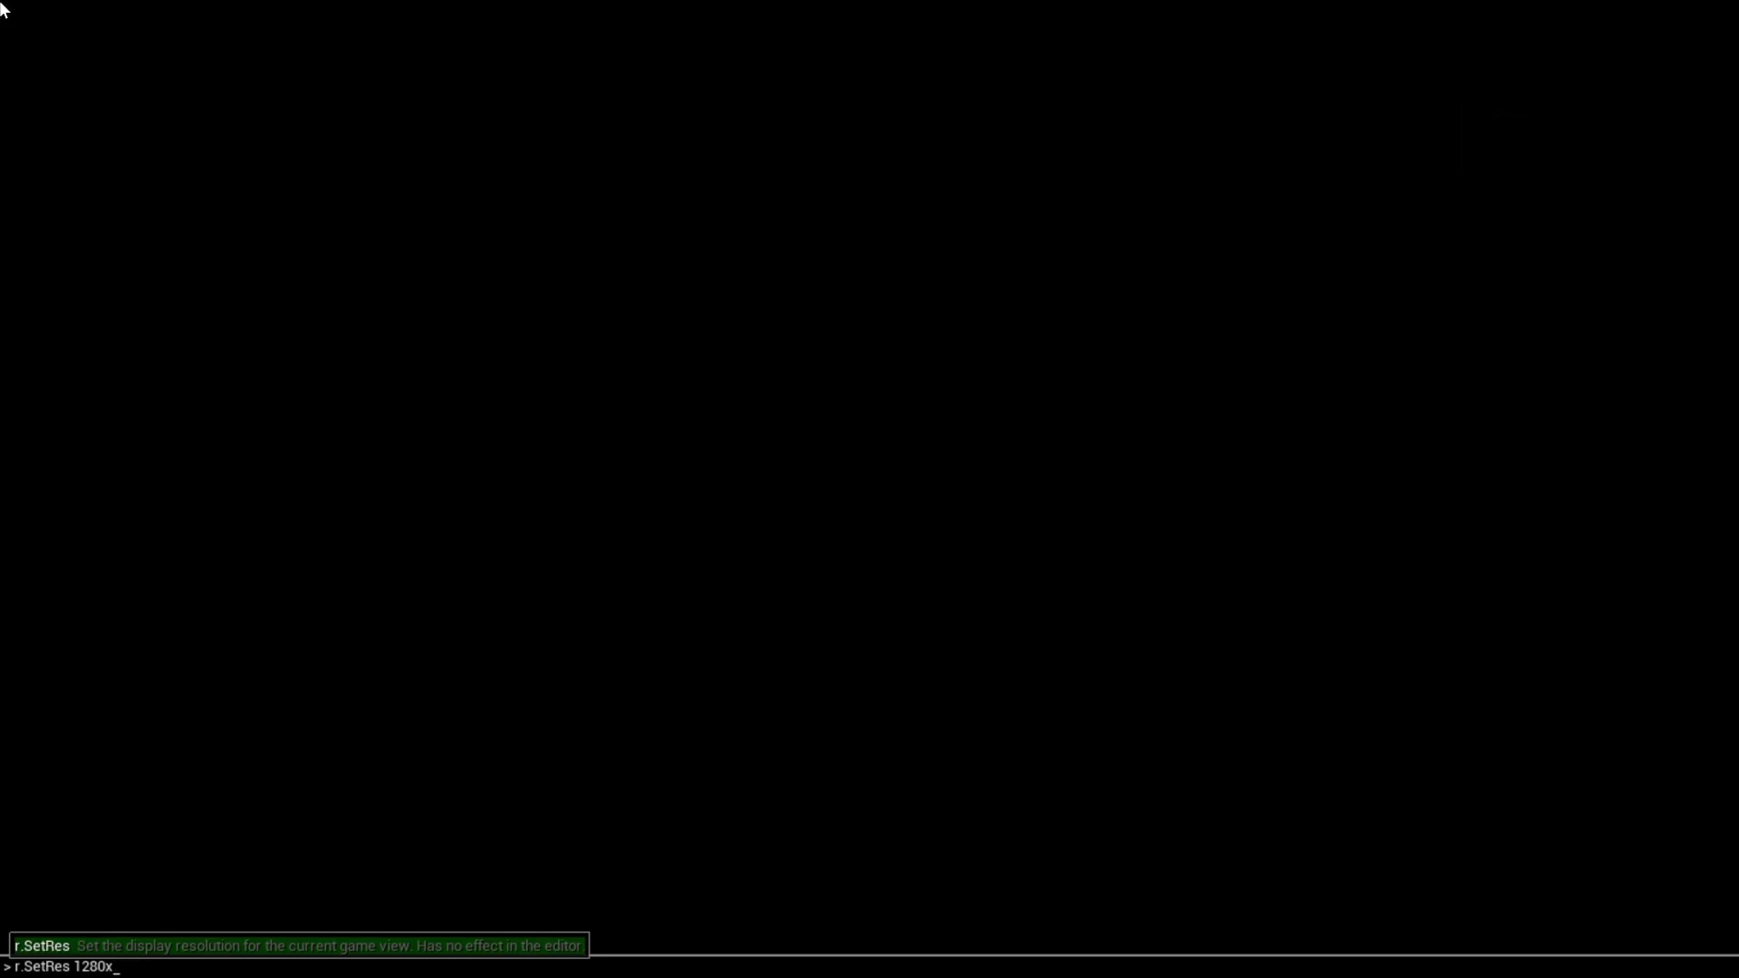
type("20w")
key("Return")
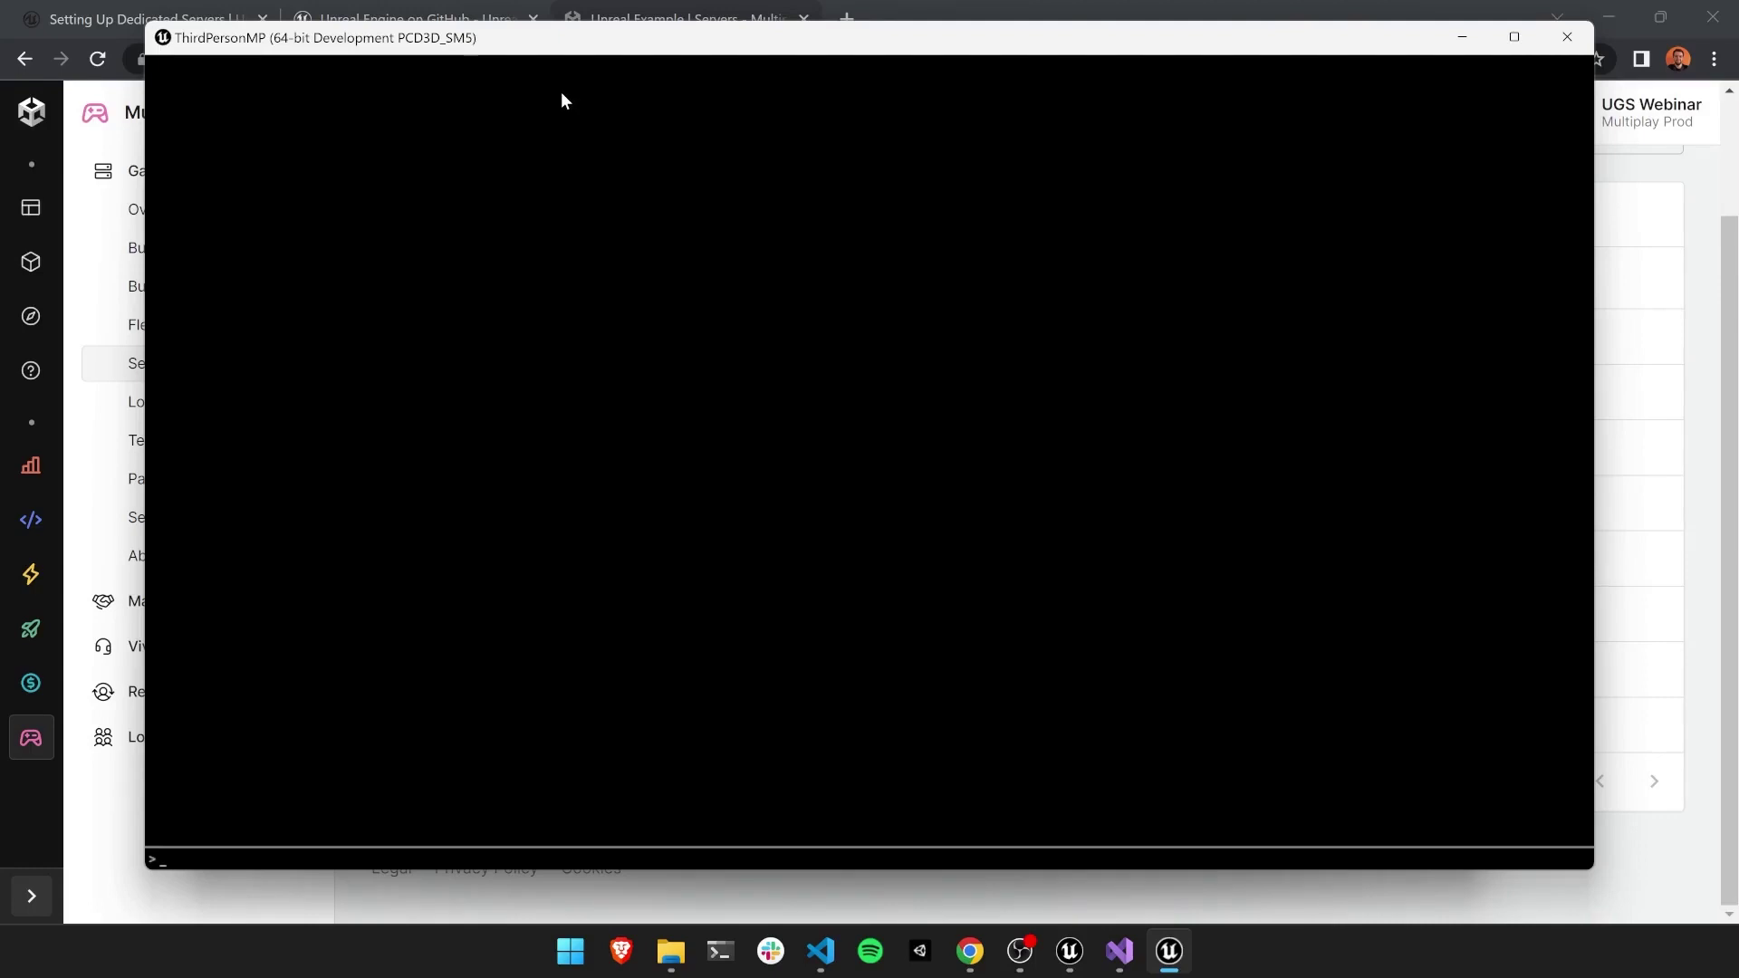
Connect the game client to the allocated server with the console command open 34.105.135.147:9000
type("open")
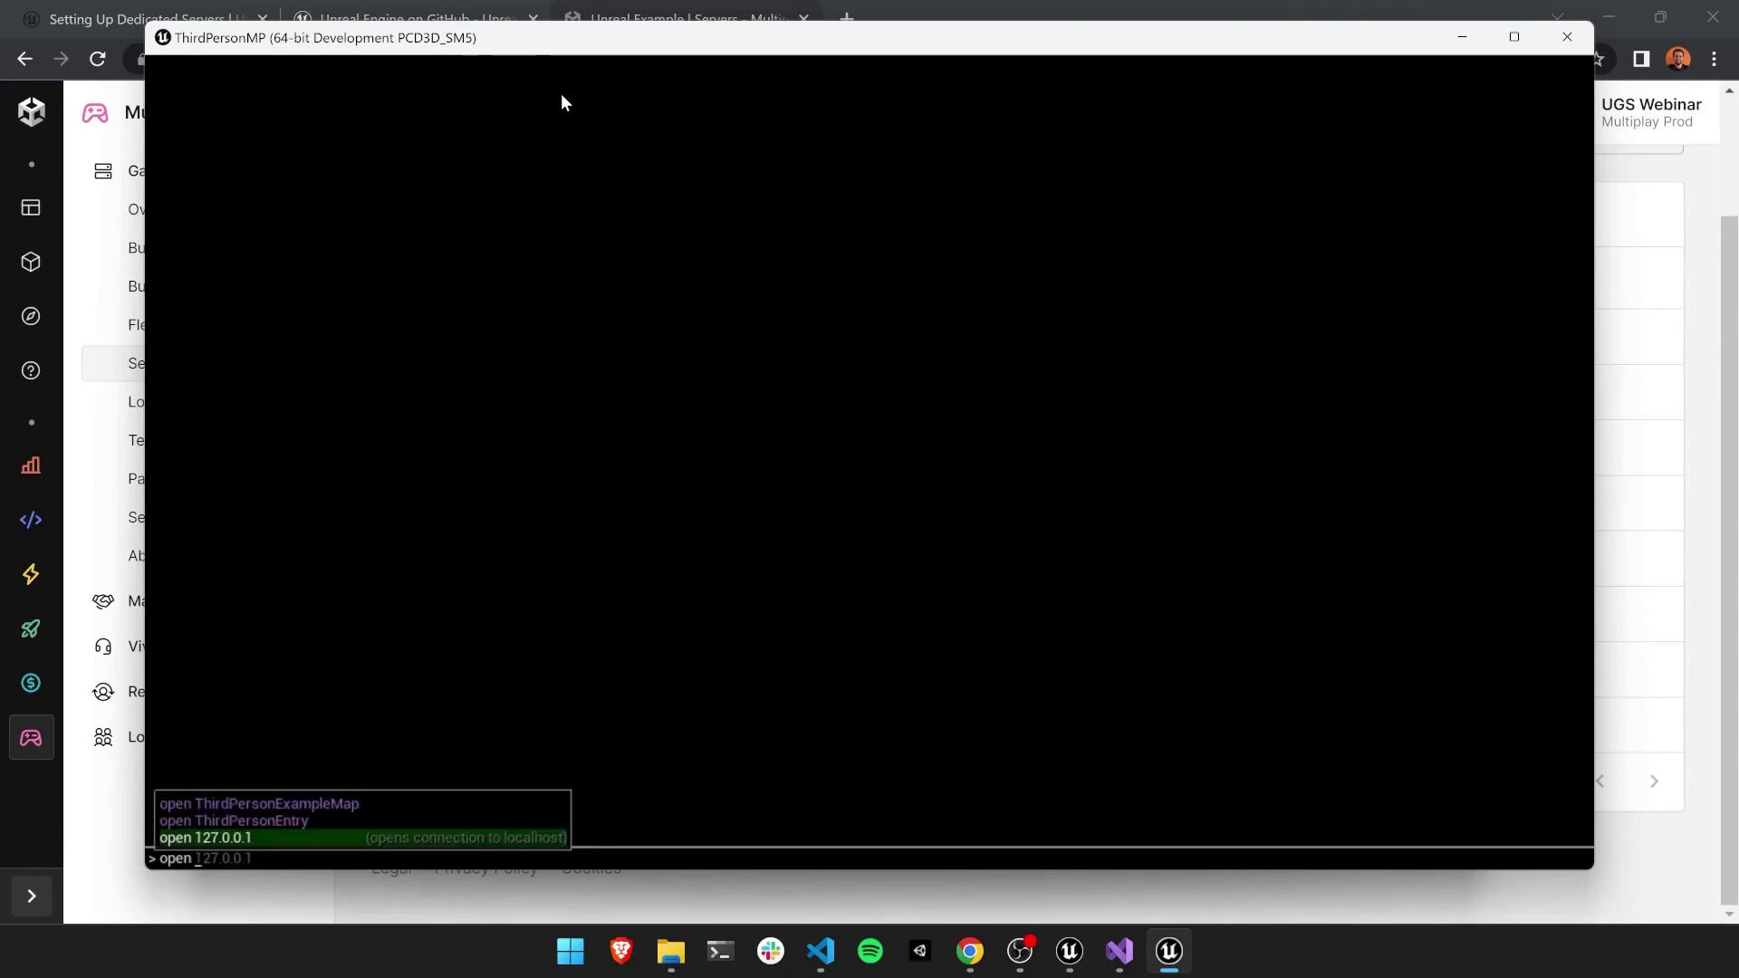
type("34.105.135.147:9000")
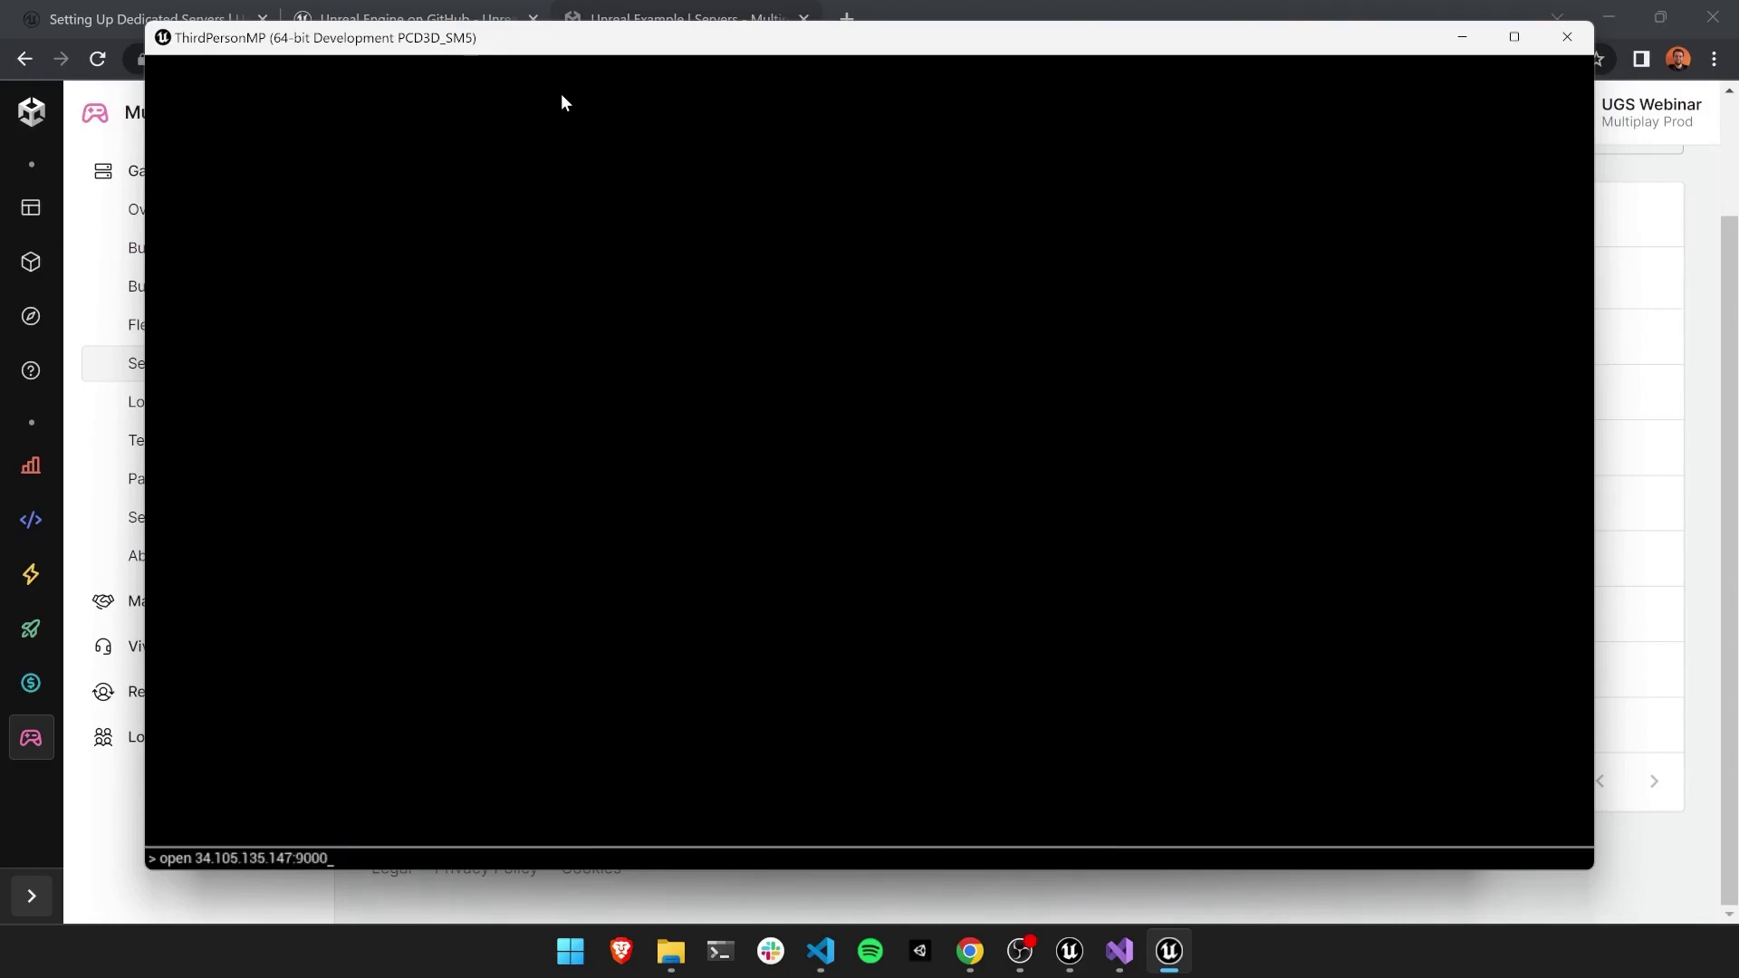